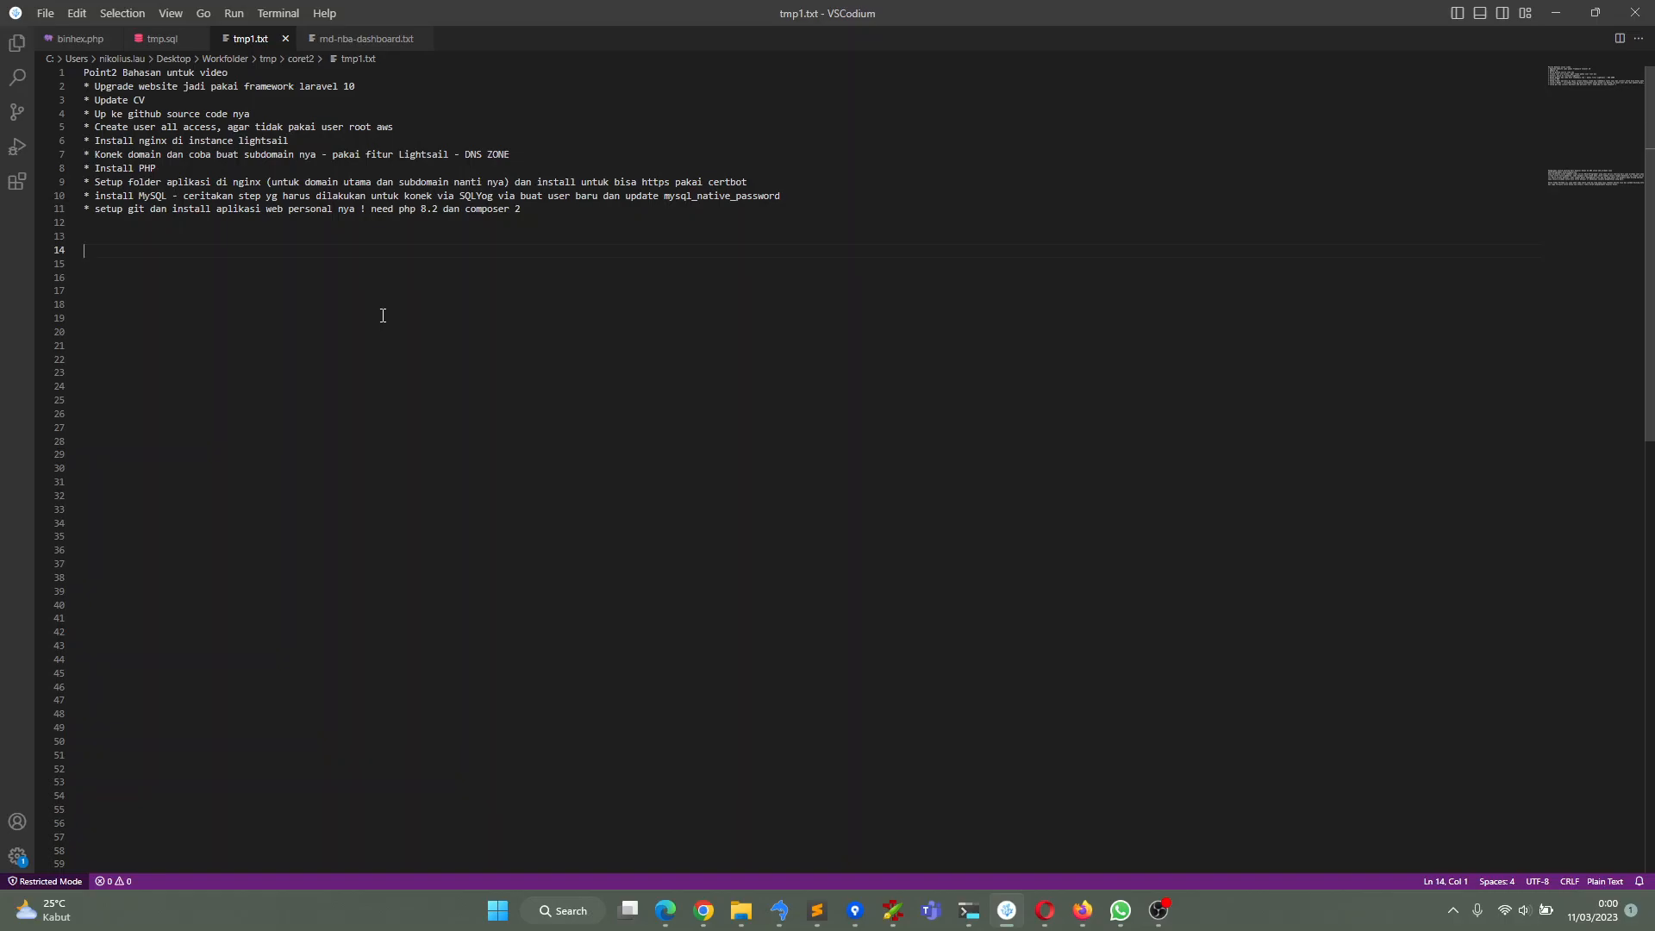
Switch from the tmp1.txt notes to Chrome and show the Lightsail instances page
key(Up)
key(Up)
key(Down)
key(alt+Tab)
key(alt+Tab)
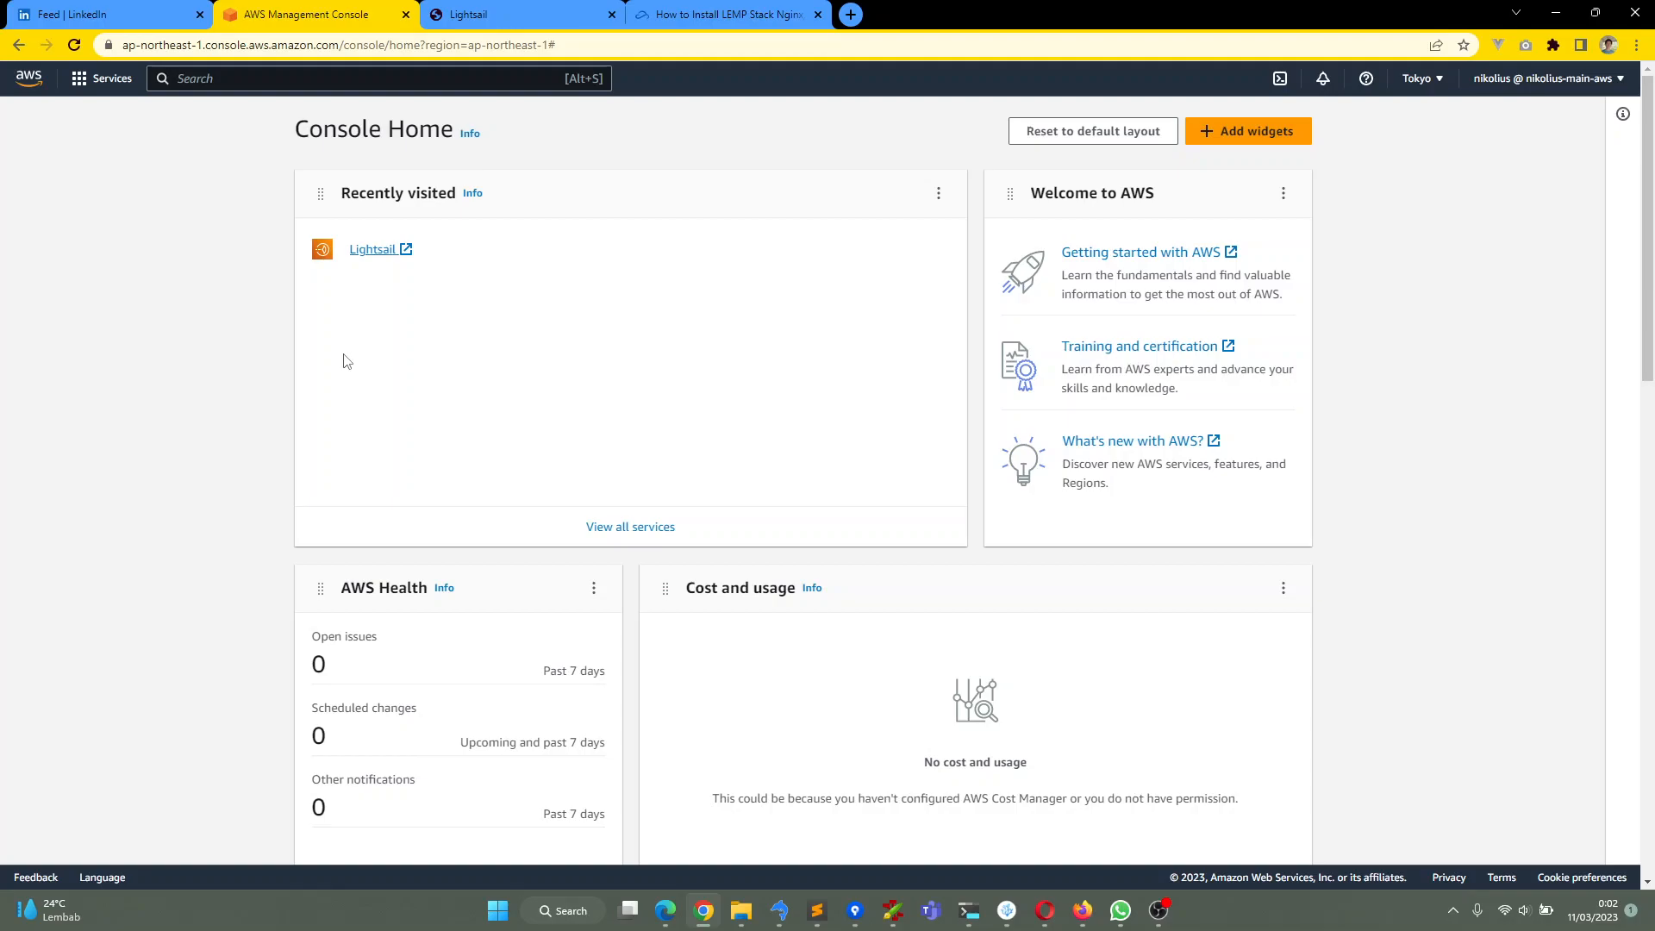
click(477, 18)
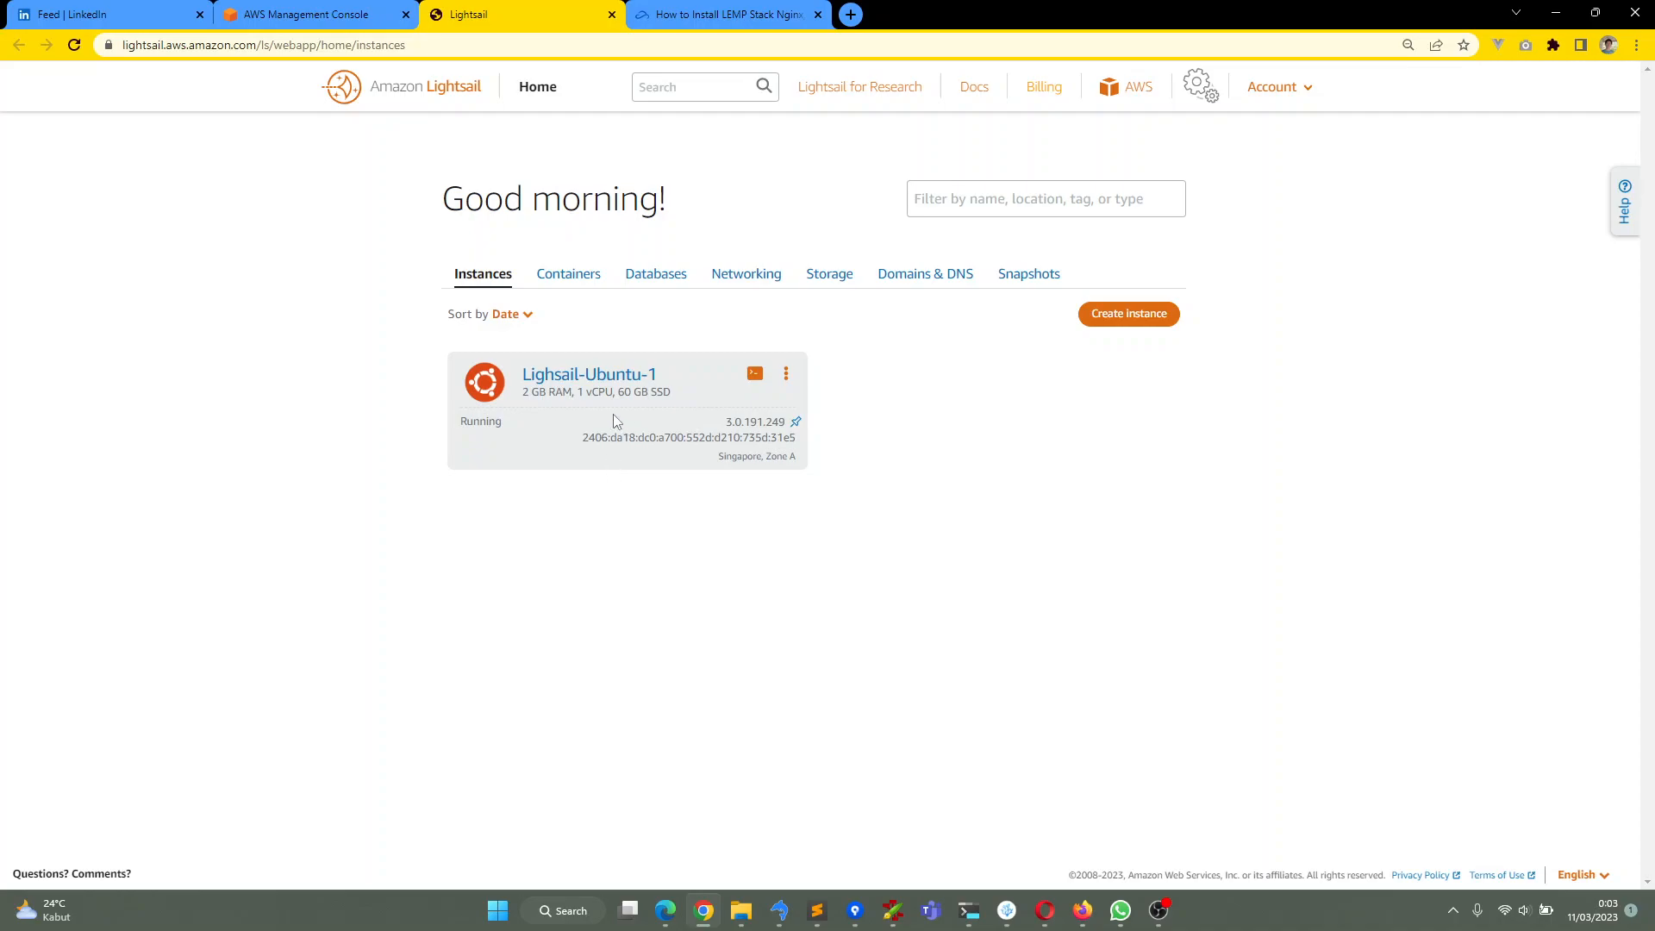
click(1004, 911)
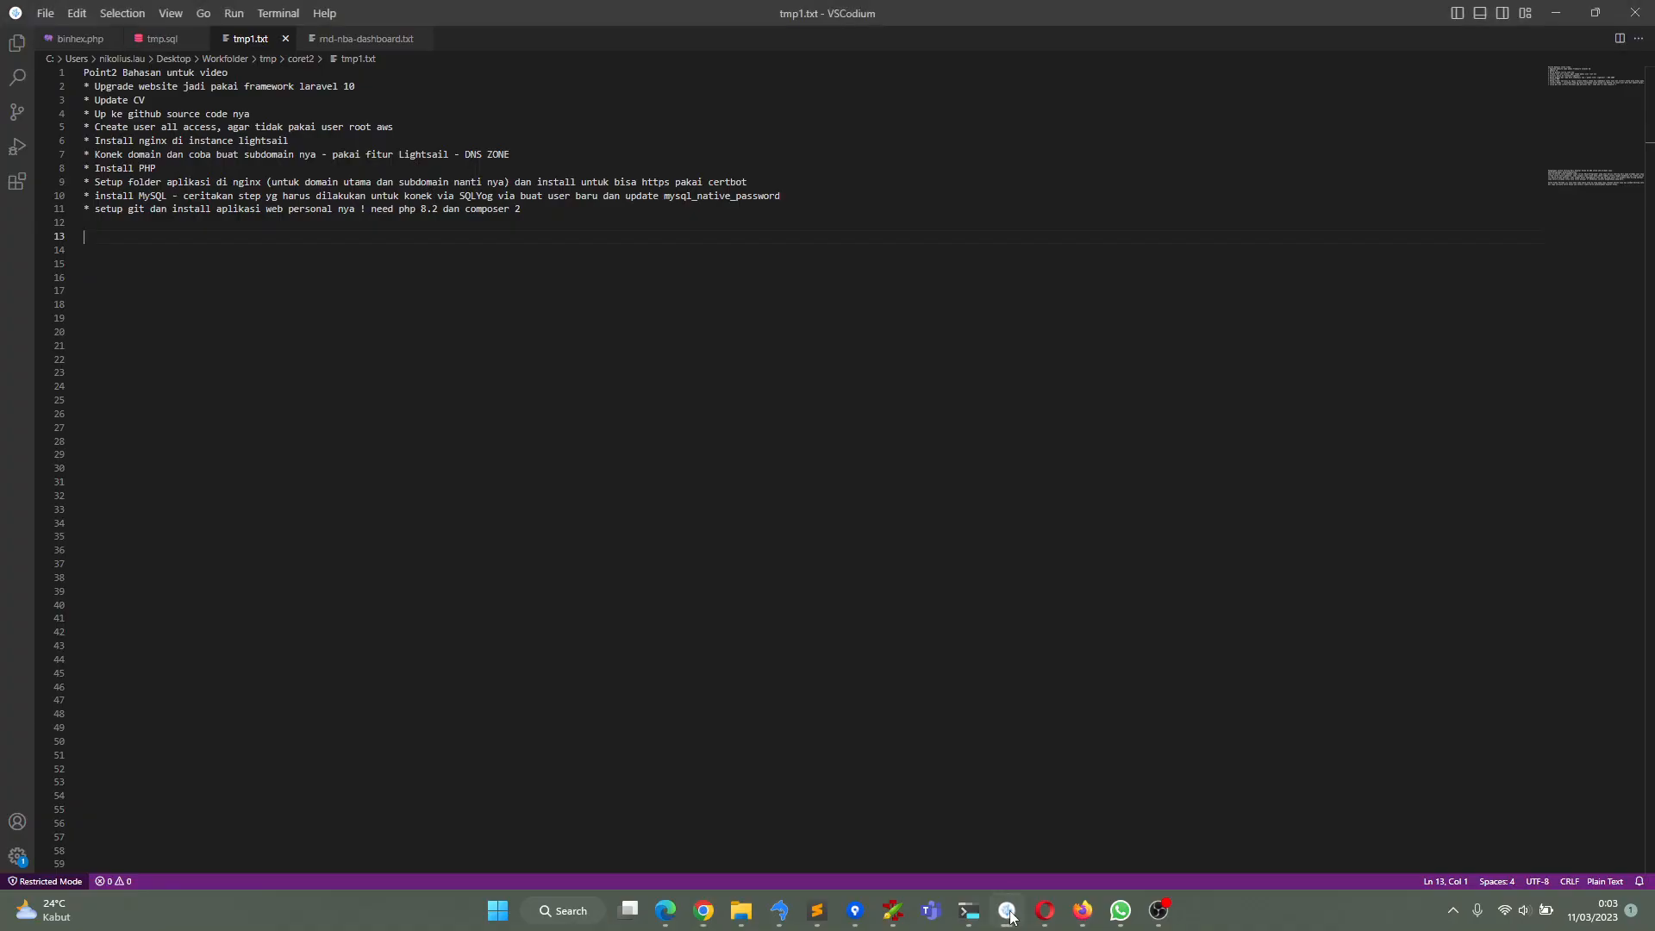
click(665, 907)
click(55, 178)
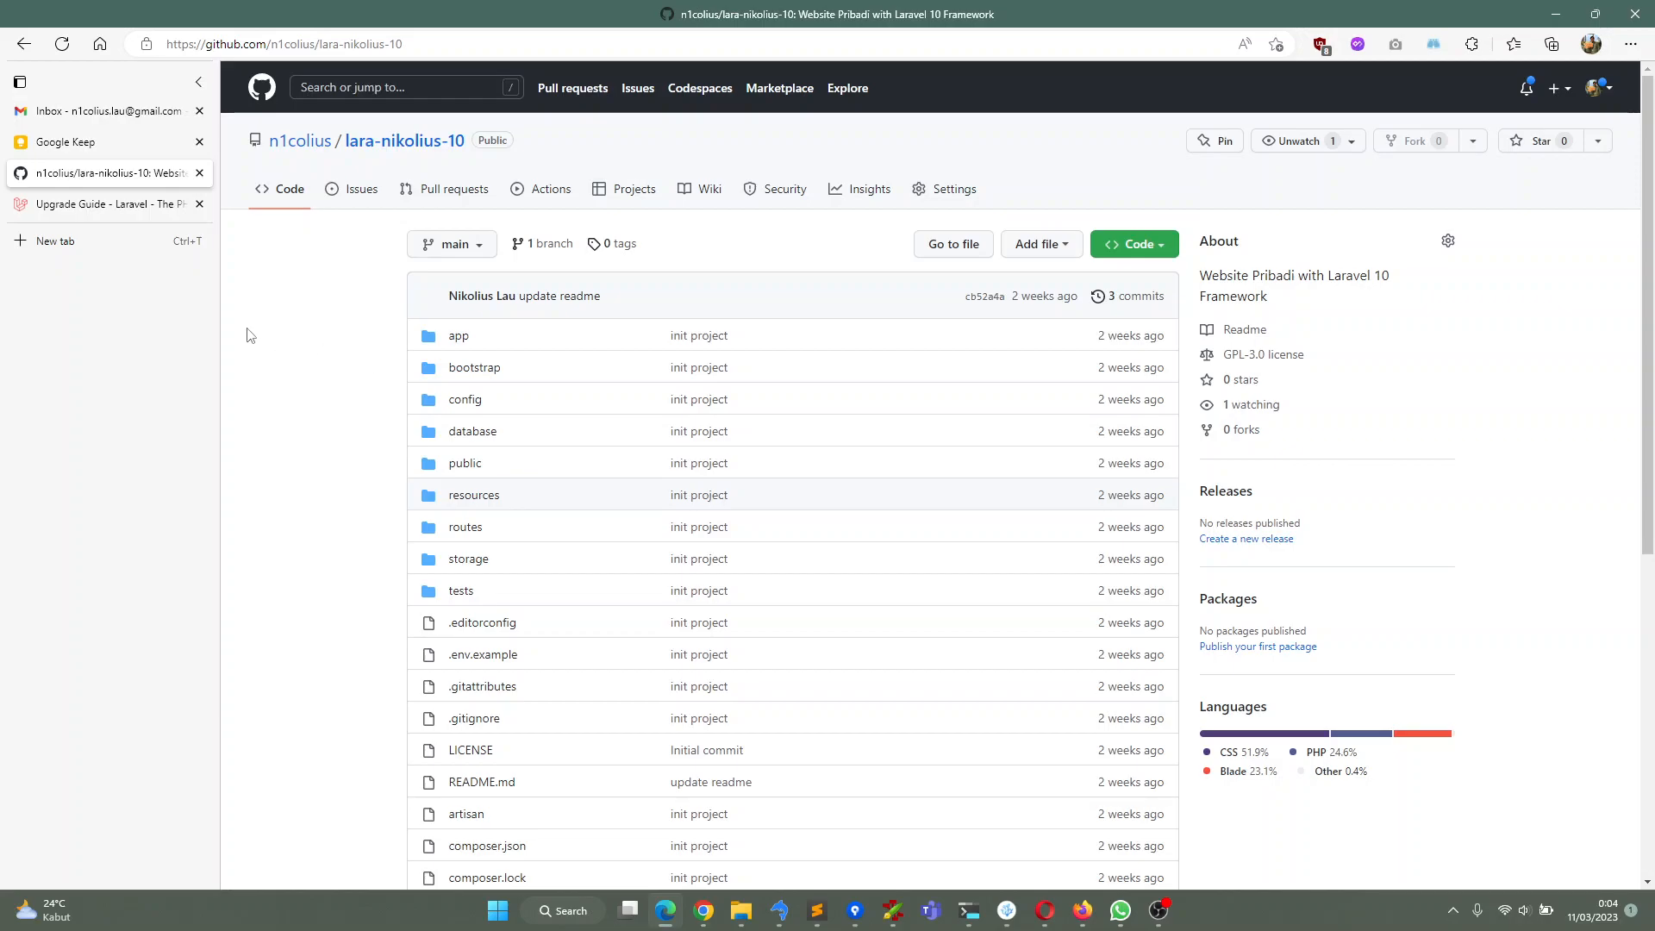
View the start of the Laravel 10.x Upgrade Guide, and switch to the lara-nikolius-10 project in Sublime Text
click(143, 205)
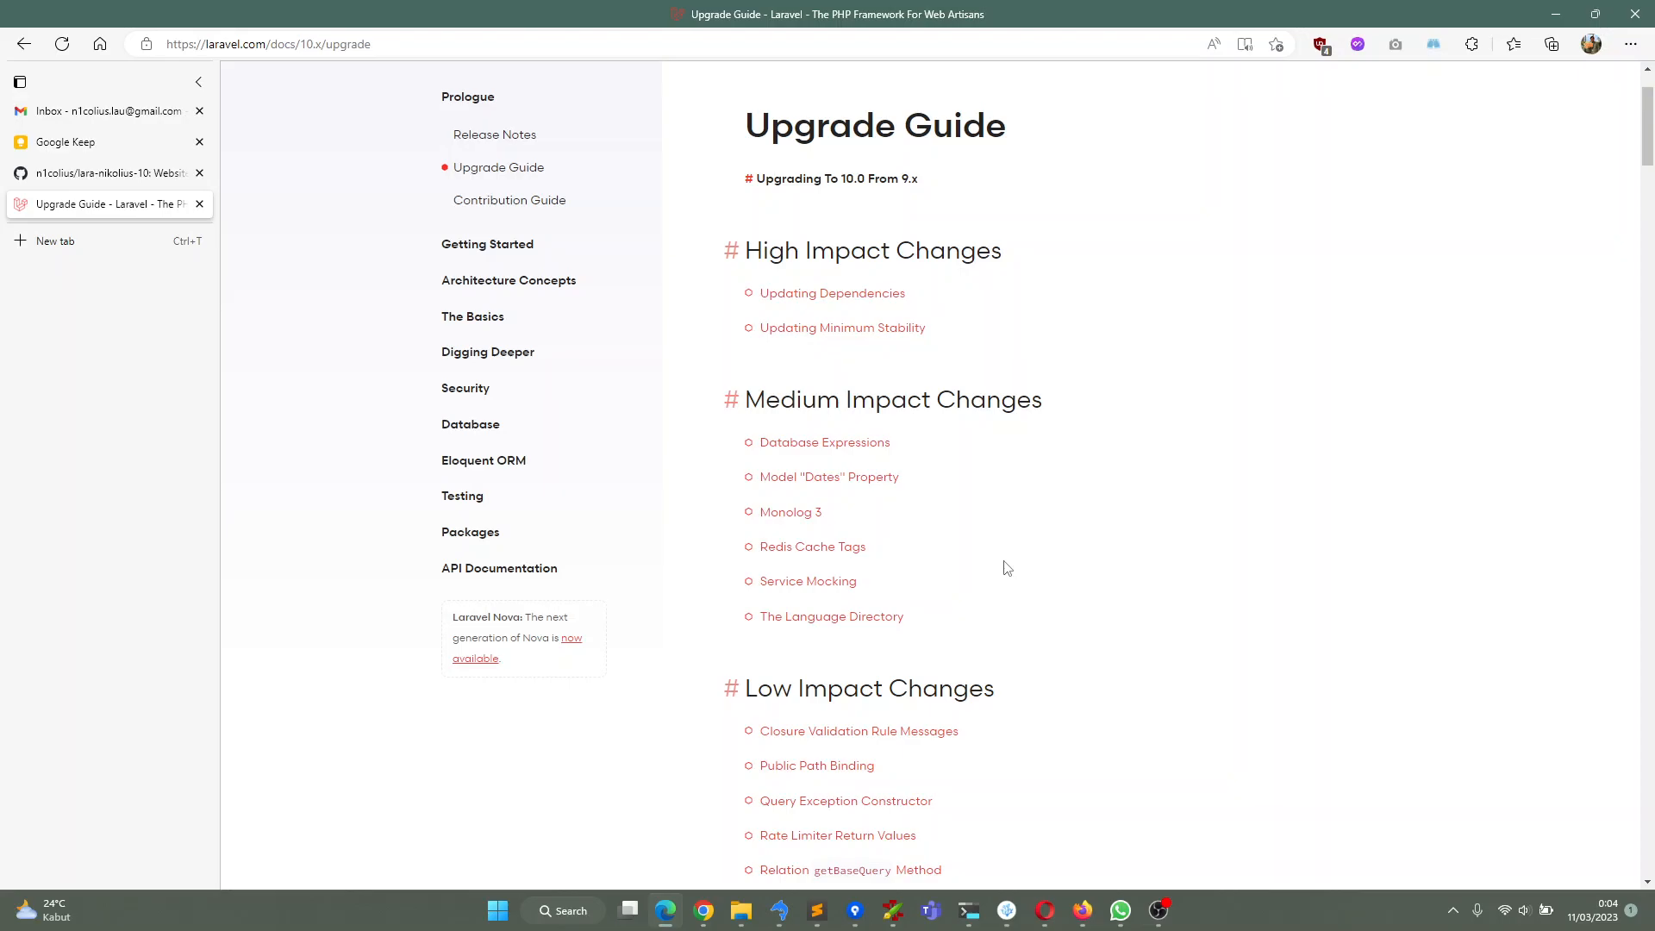
scroll(1004, 566, up, 2)
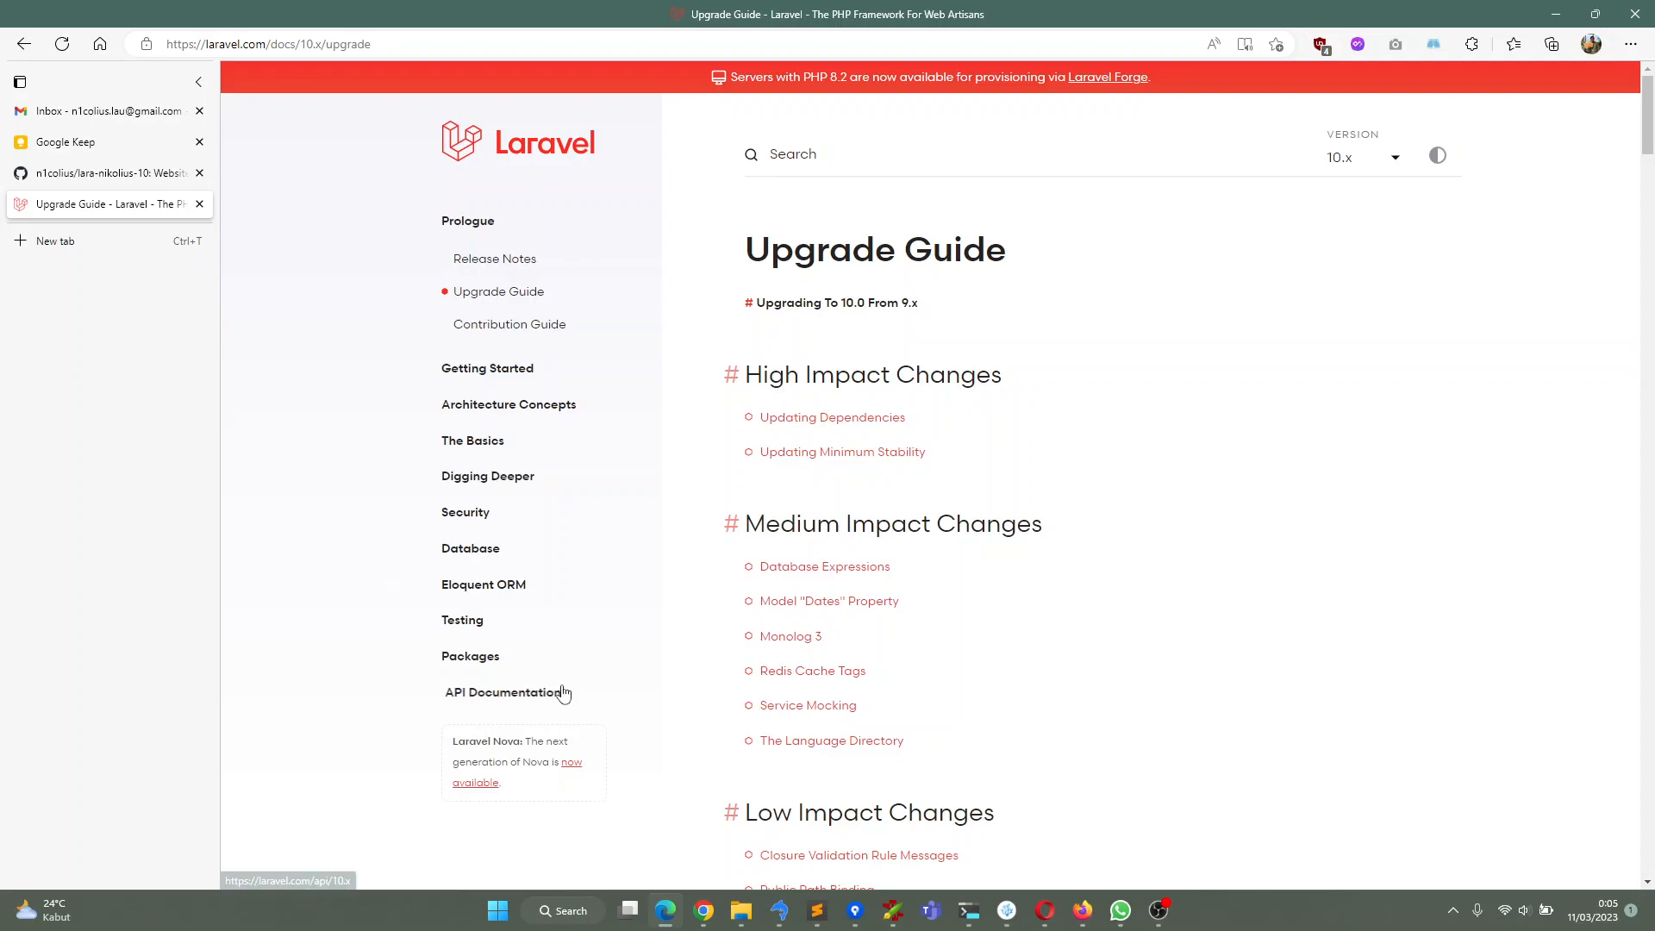
key(alt+Tab)
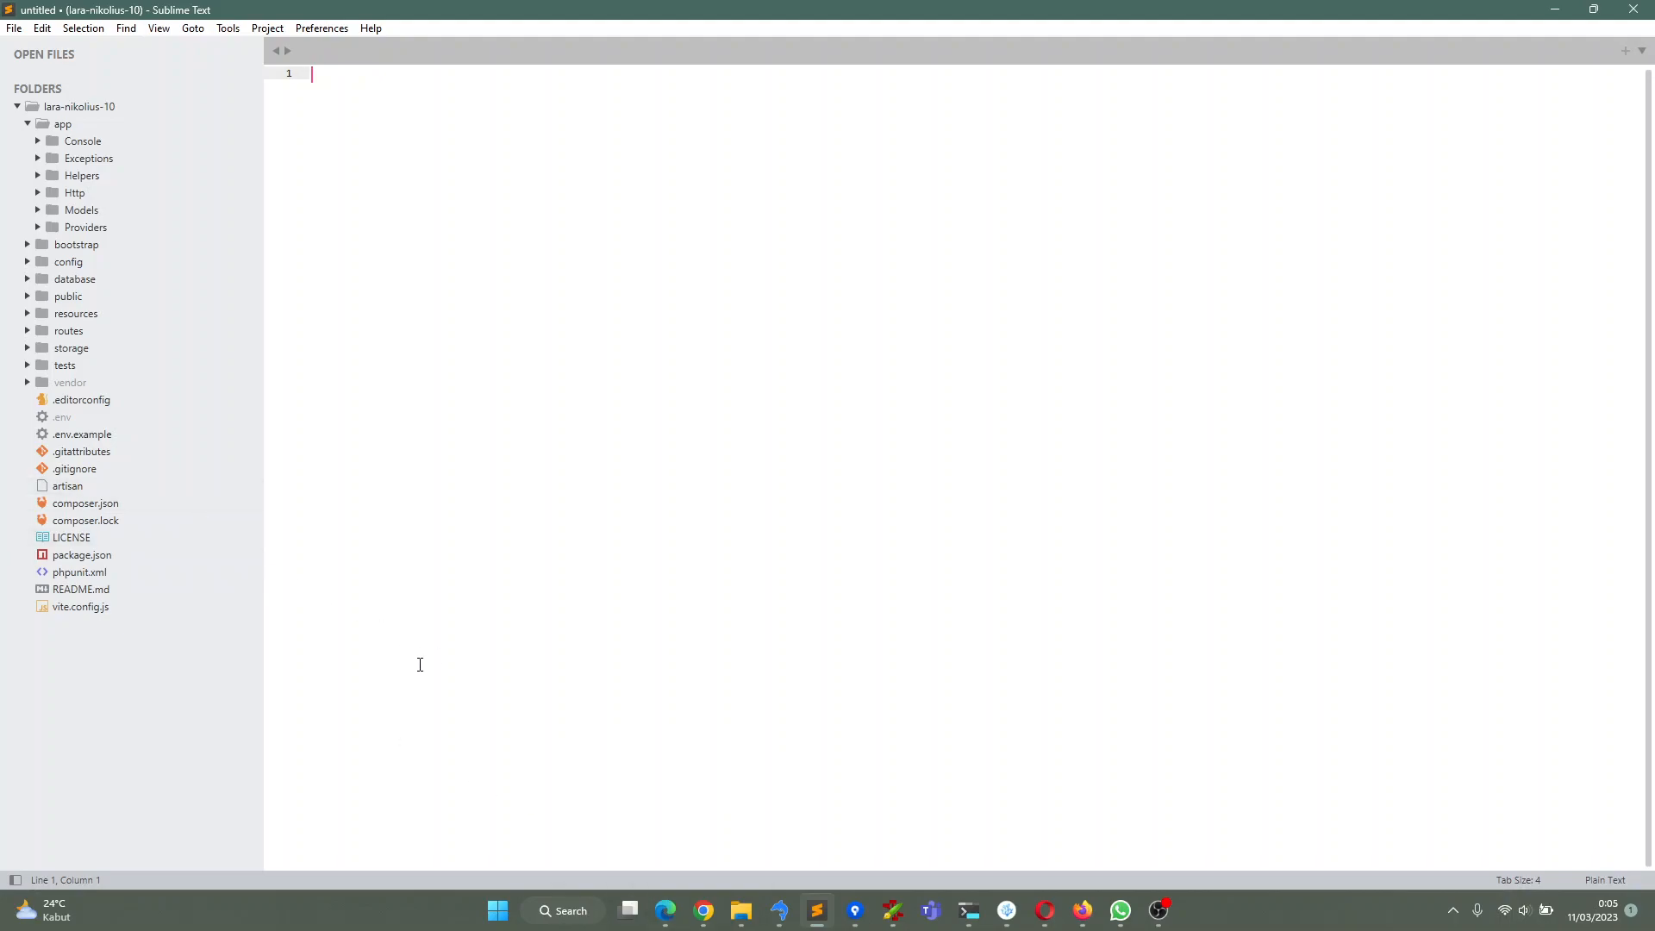
Return to Edge and read the Updating Dependencies section of the Laravel 10 Upgrade Guide, including the PHP, Composer and package requirements
mouse_move(665, 911)
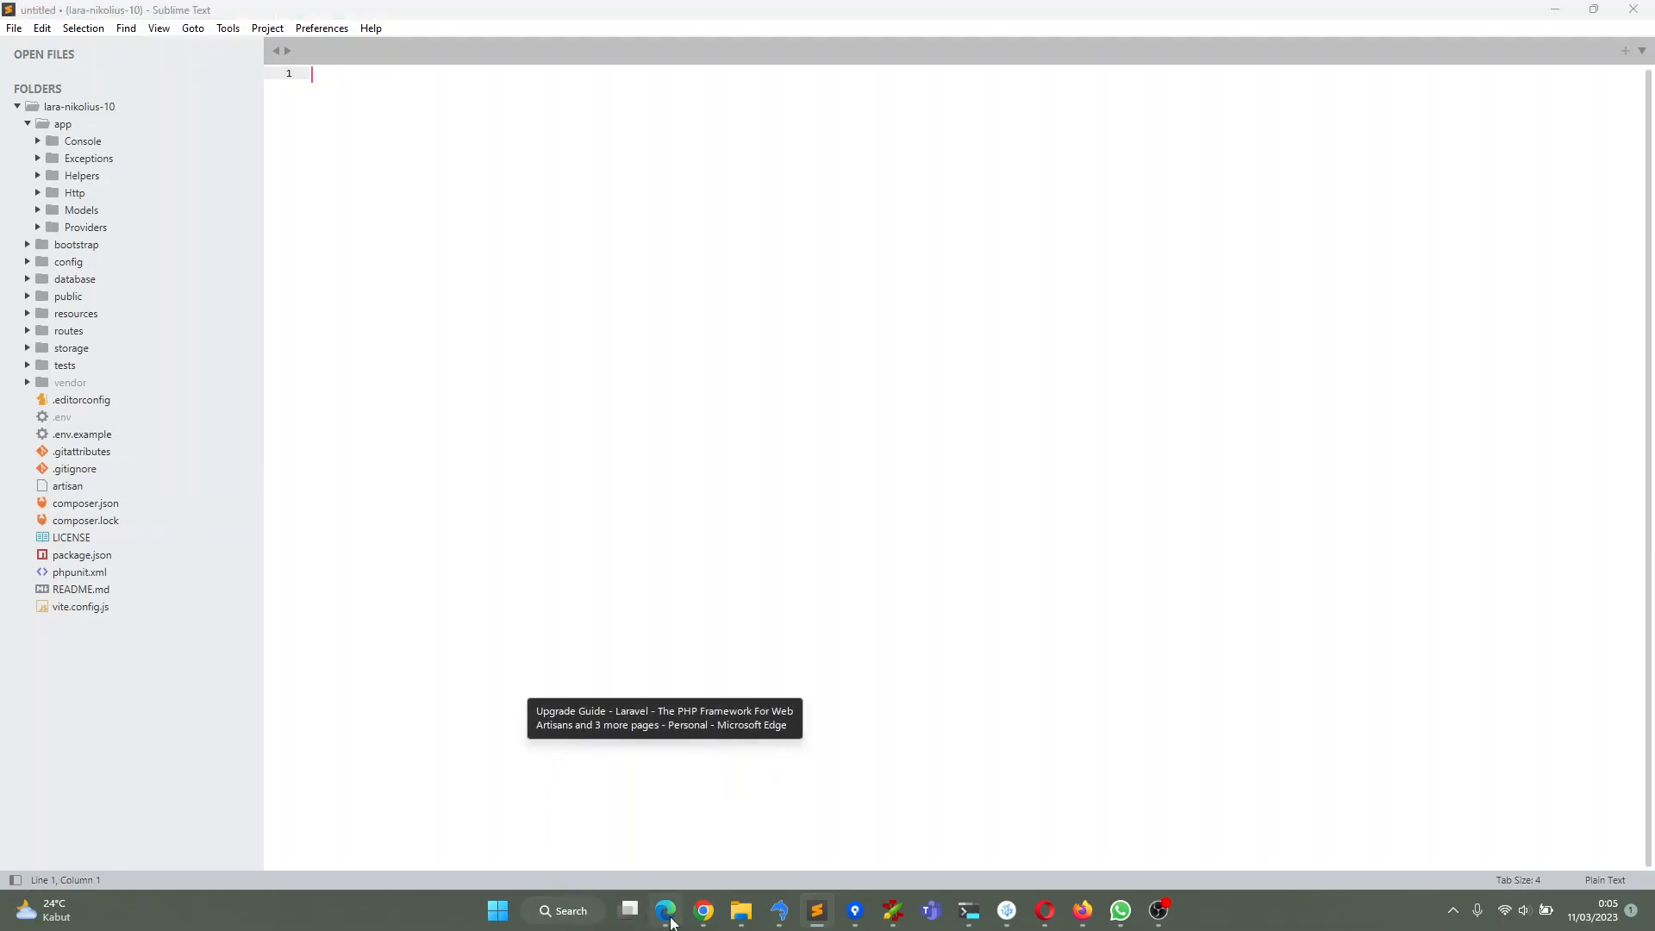
click(612, 760)
scroll(364, 554, down, 5)
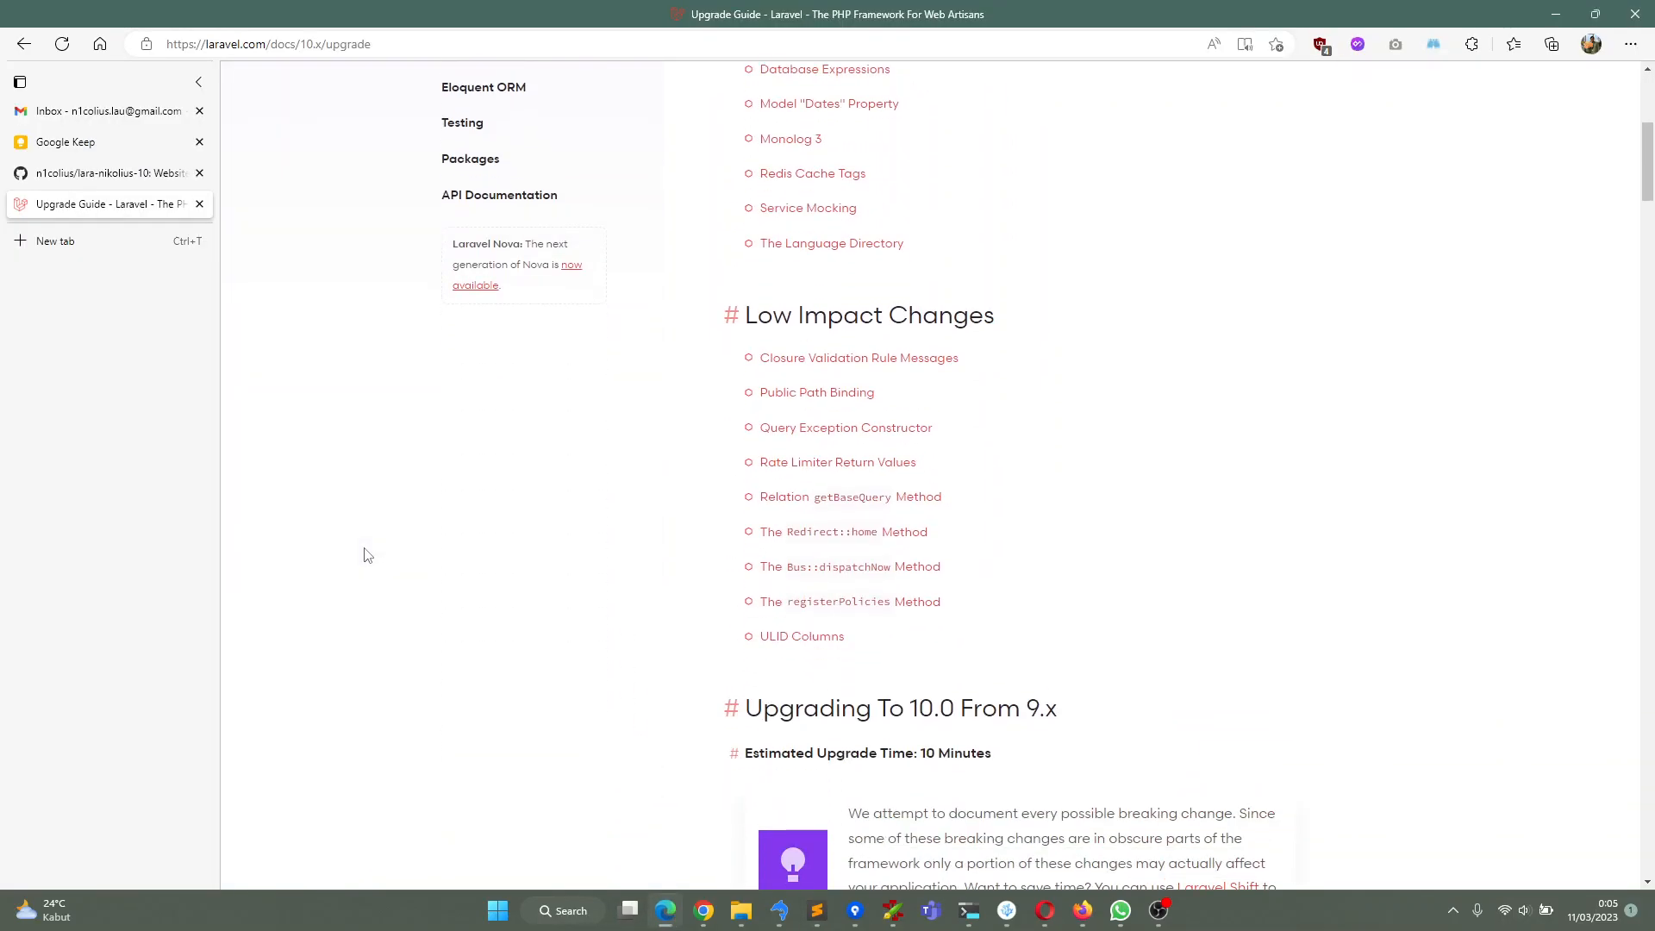
scroll(364, 554, down, 8)
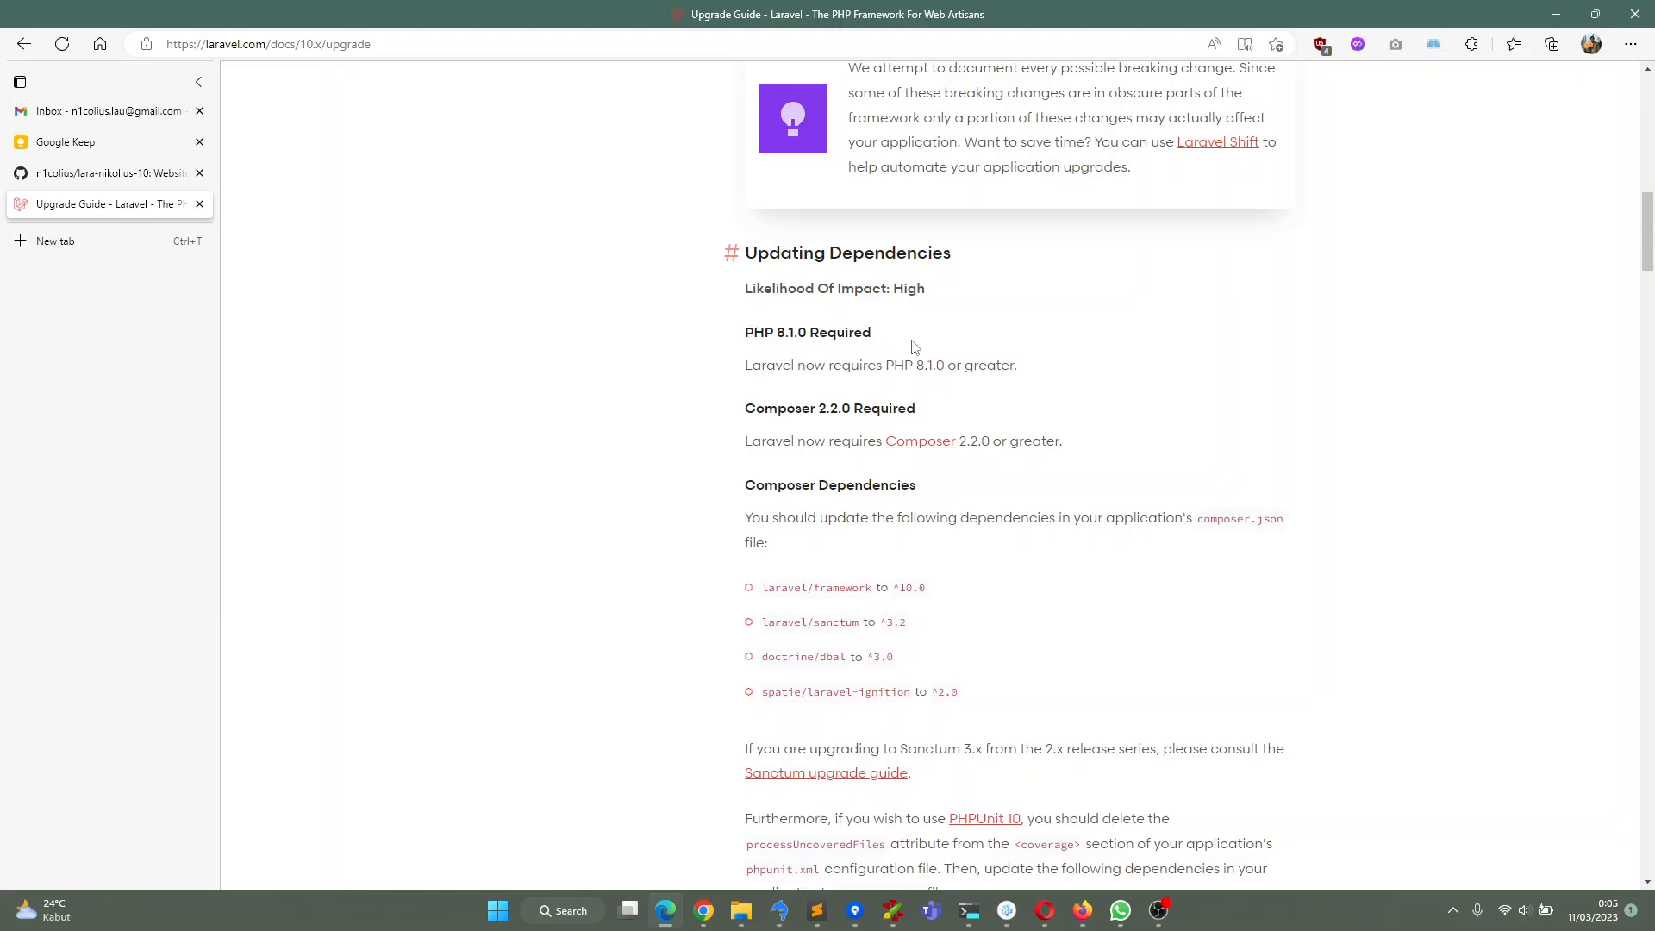
scroll(792, 338, down, 1)
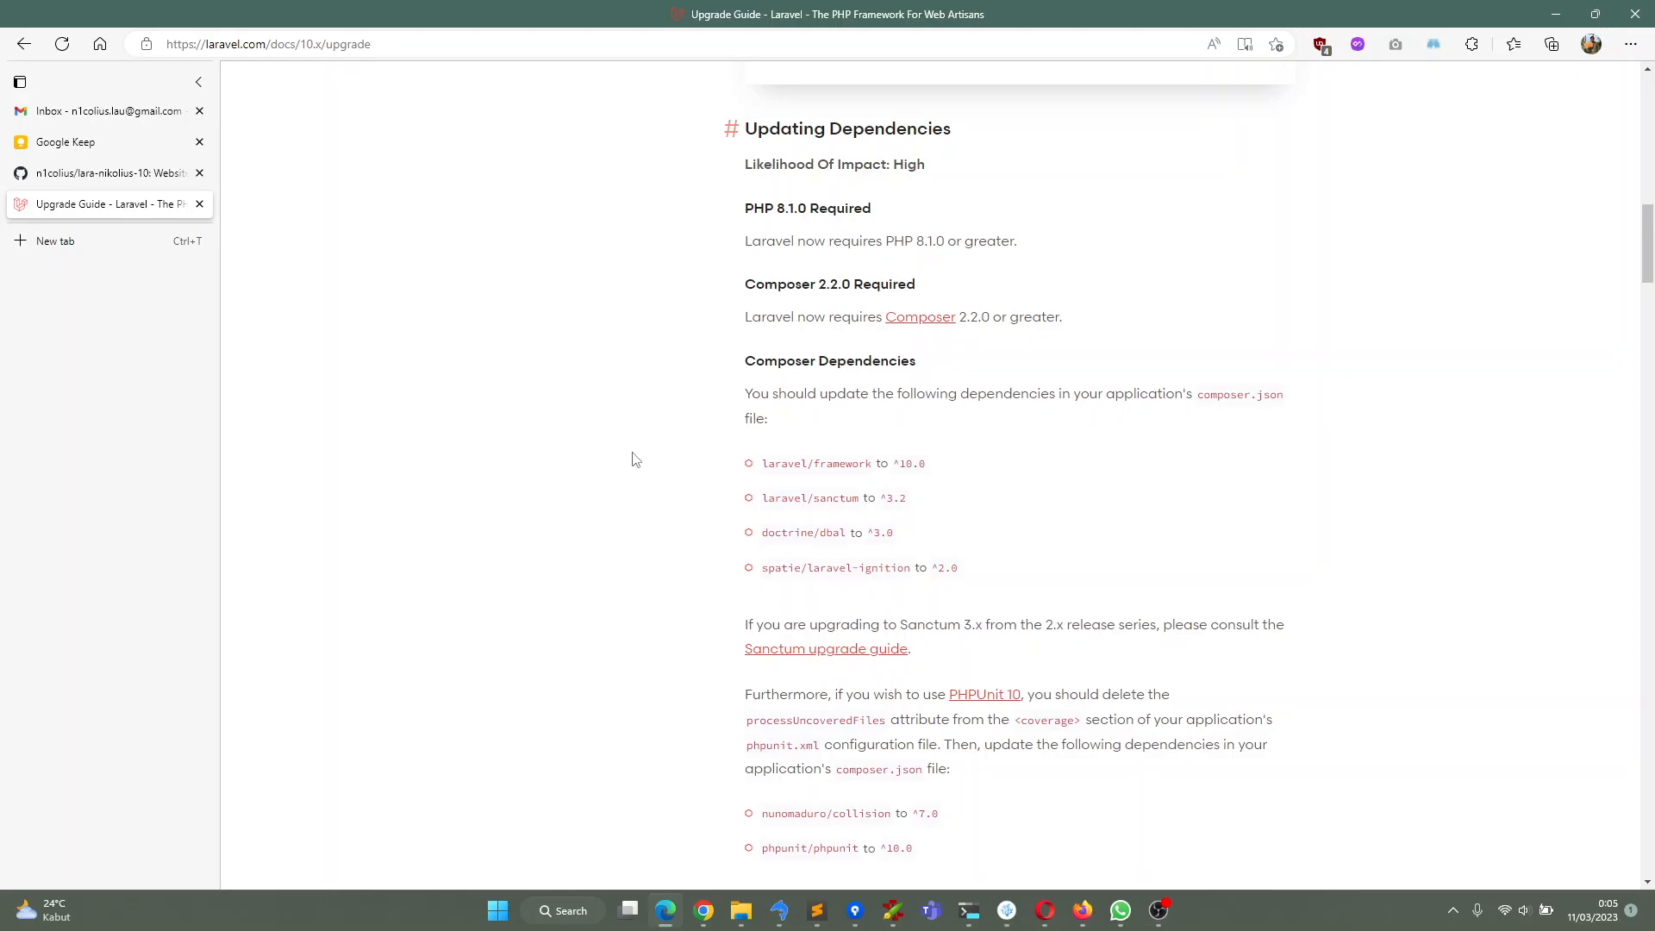
scroll(636, 458, down, 2)
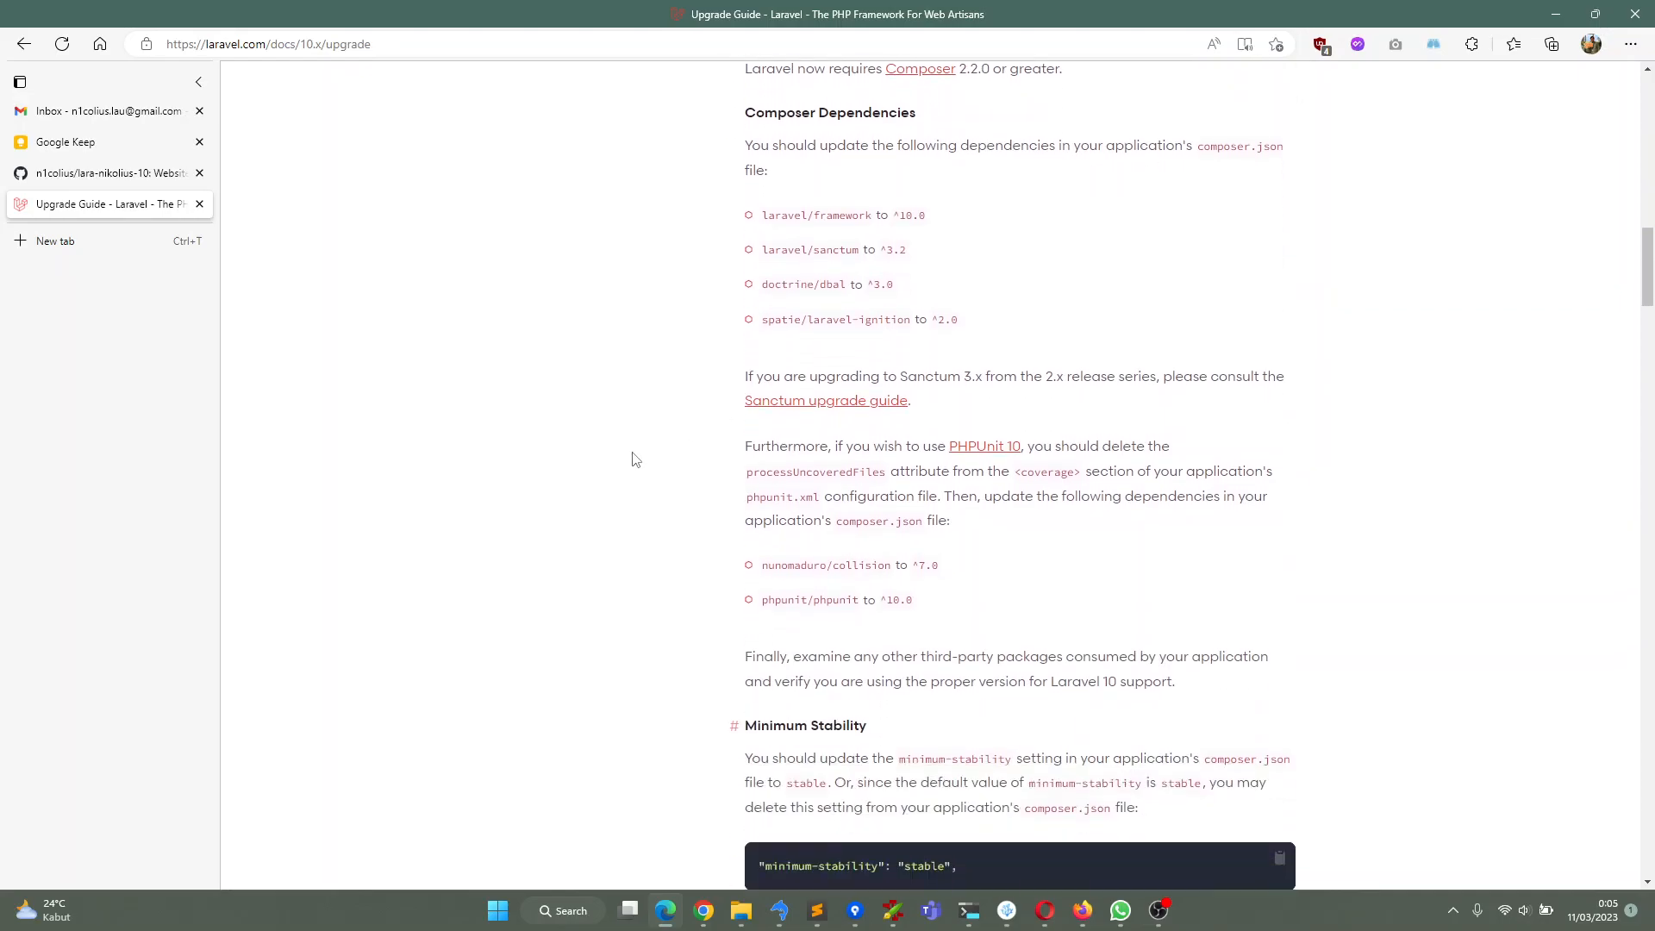
scroll(635, 459, up, 3)
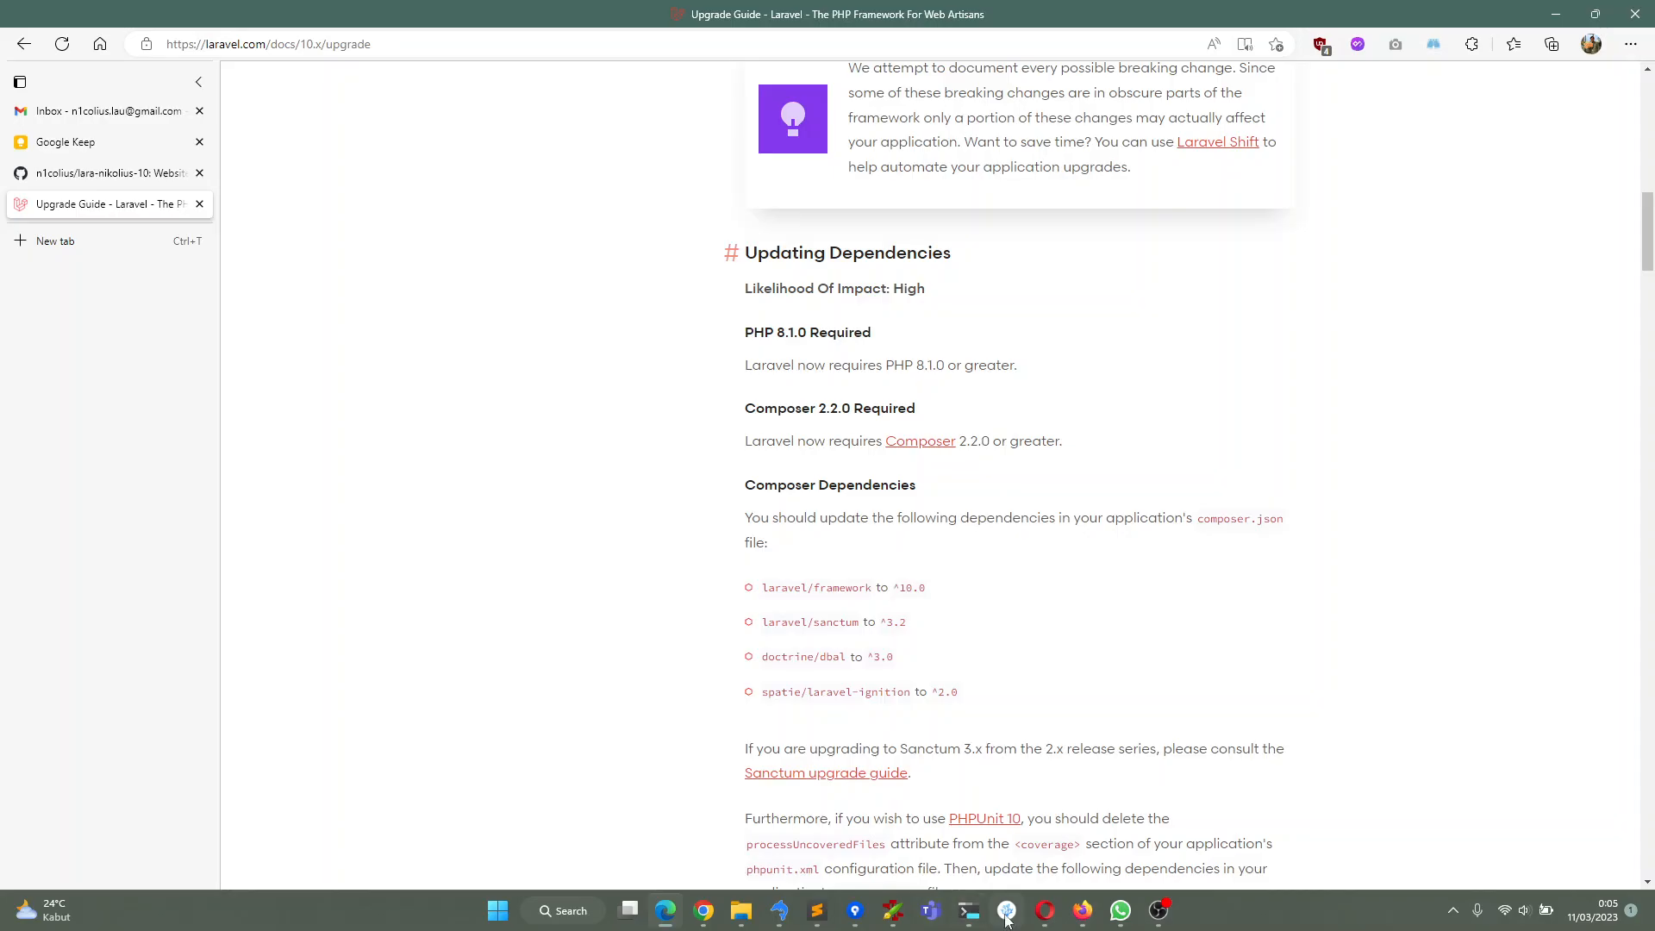
Check the topic list in VSCodium, and open nikolius.com in a new Chrome tab
click(1006, 919)
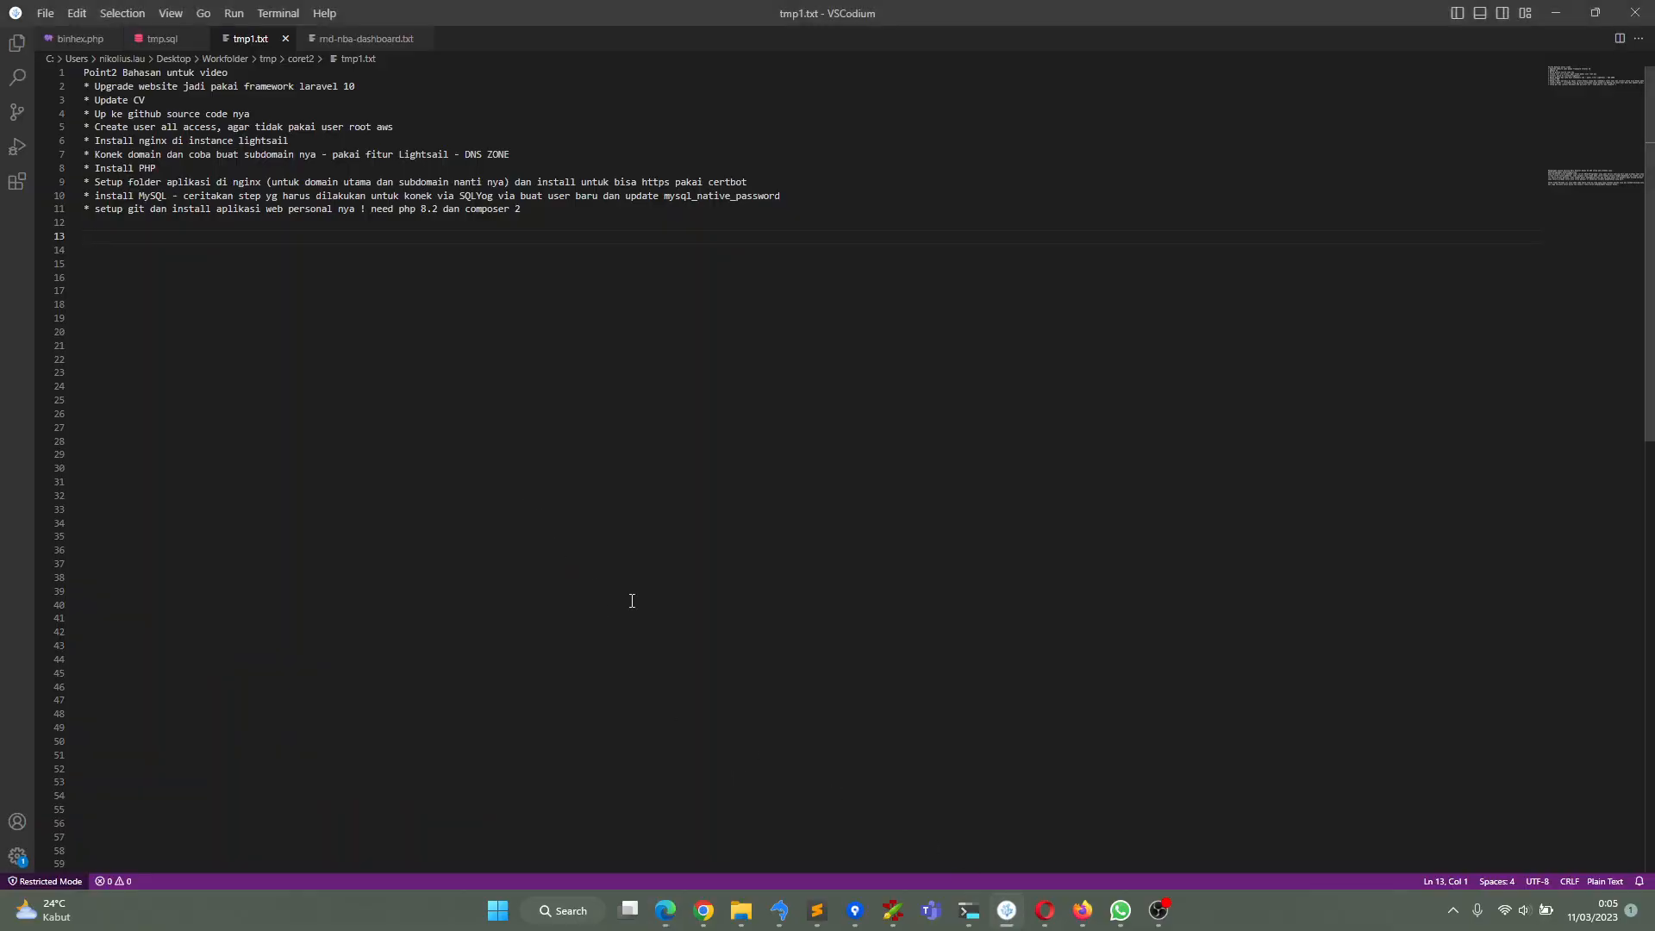
click(703, 919)
click(847, 15)
text(nikolius.com)
key(Return)
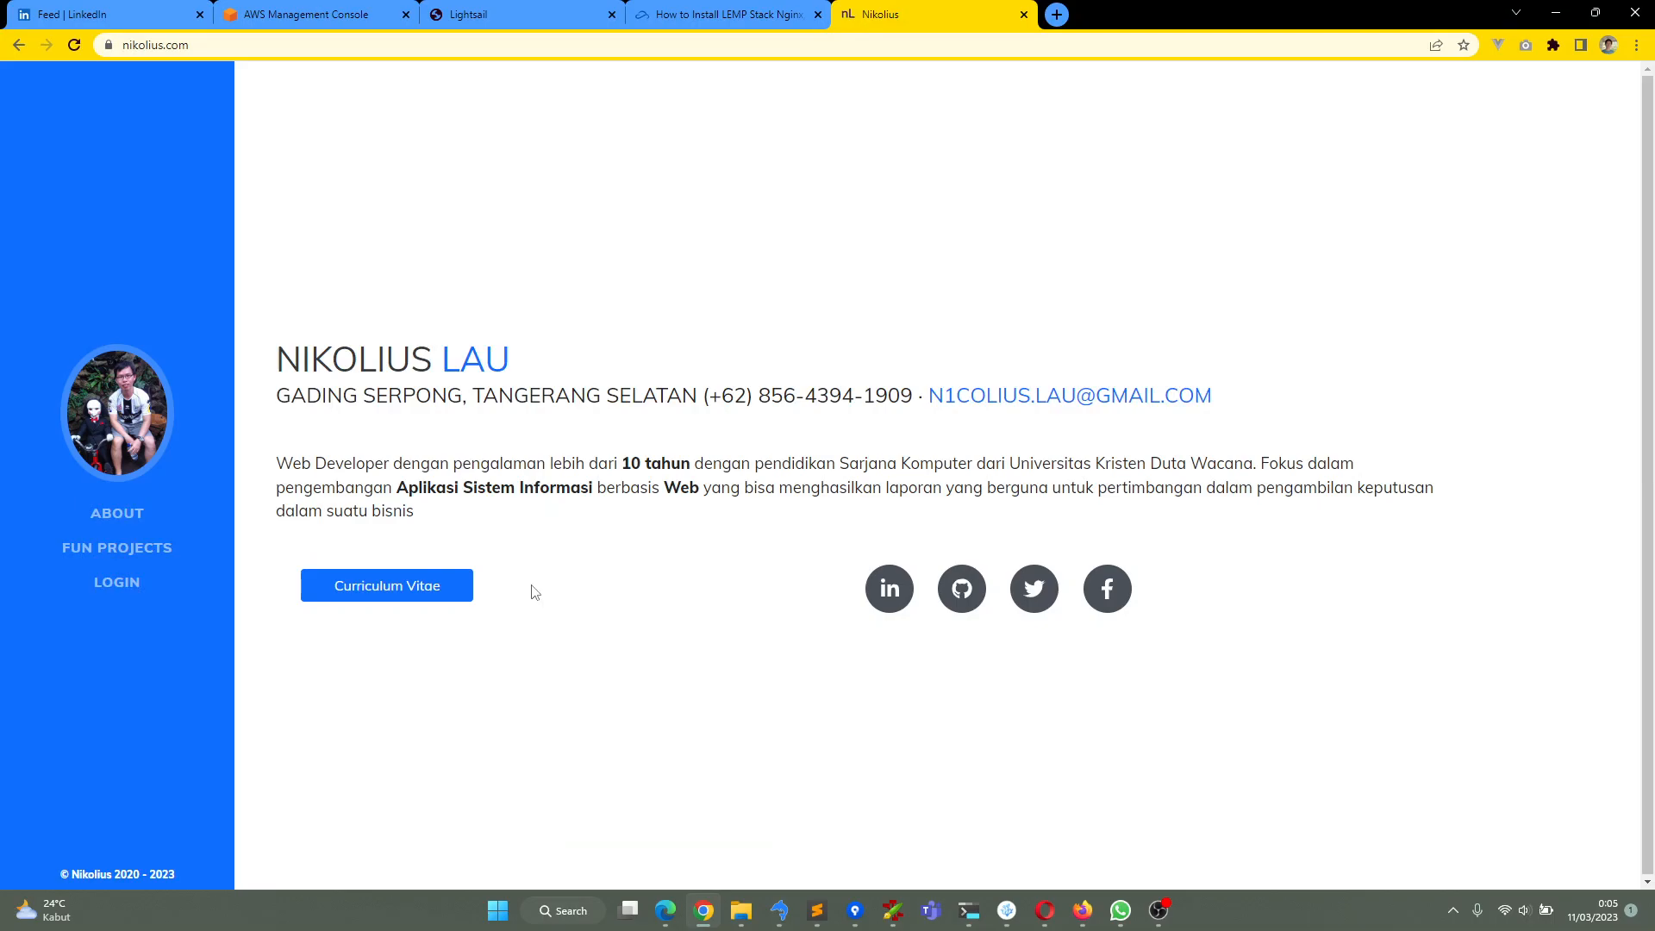
Open the website's Curriculum Vitae page, look through its work experience and skills, and switch it to the English version
click(409, 594)
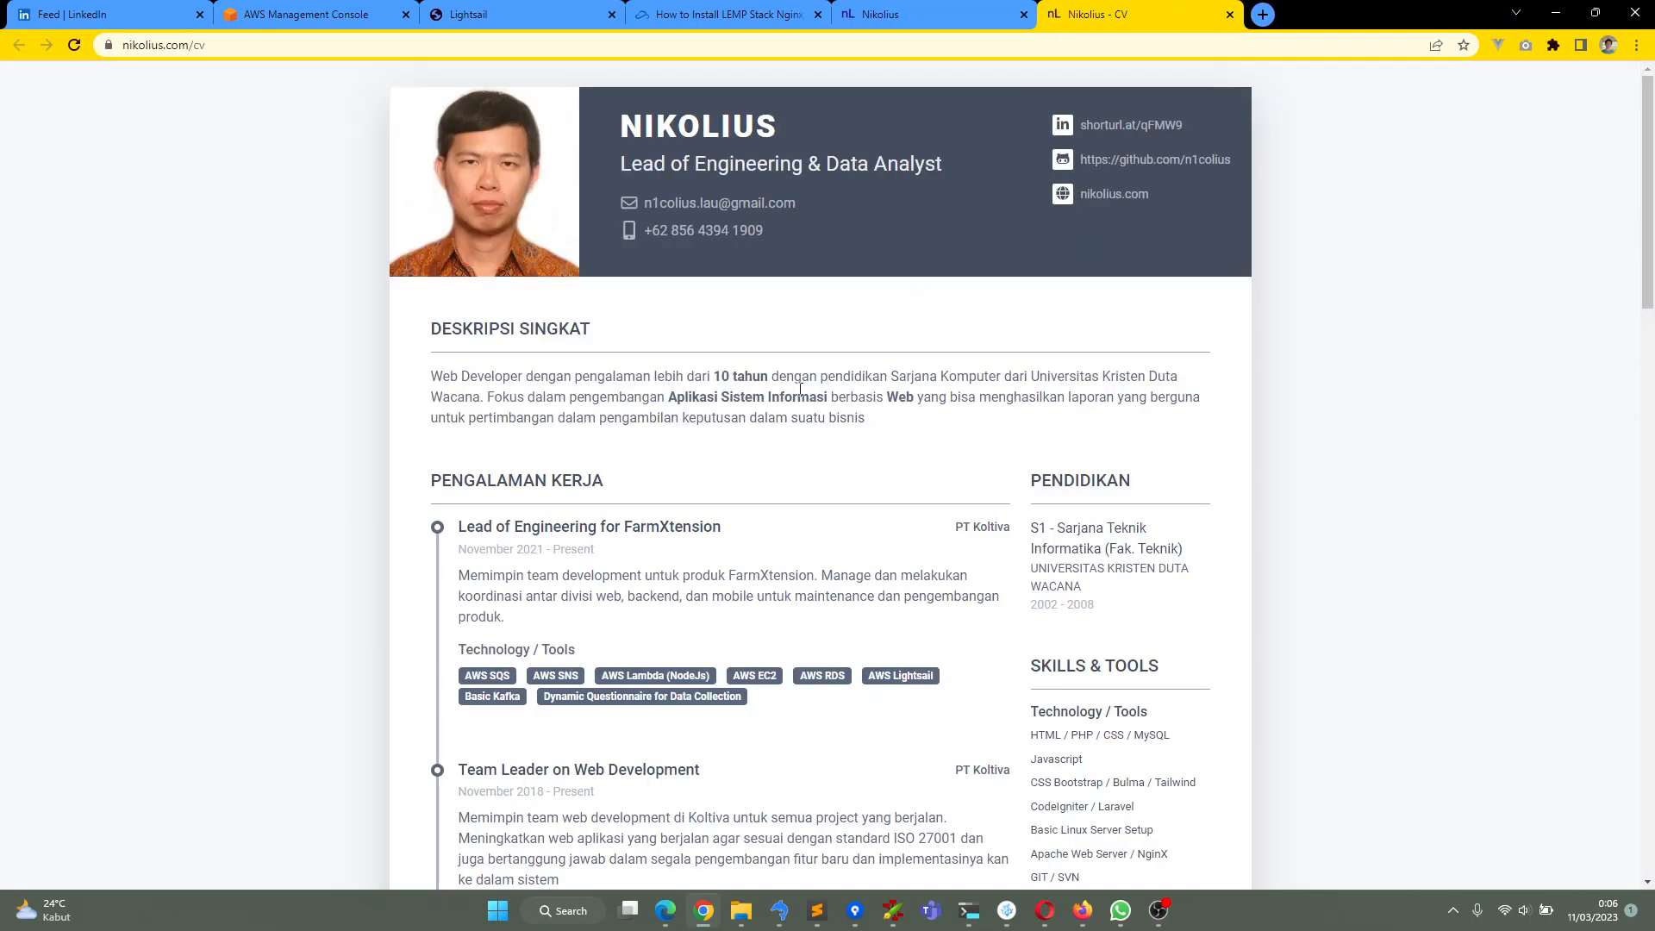
scroll(783, 420, down, 12)
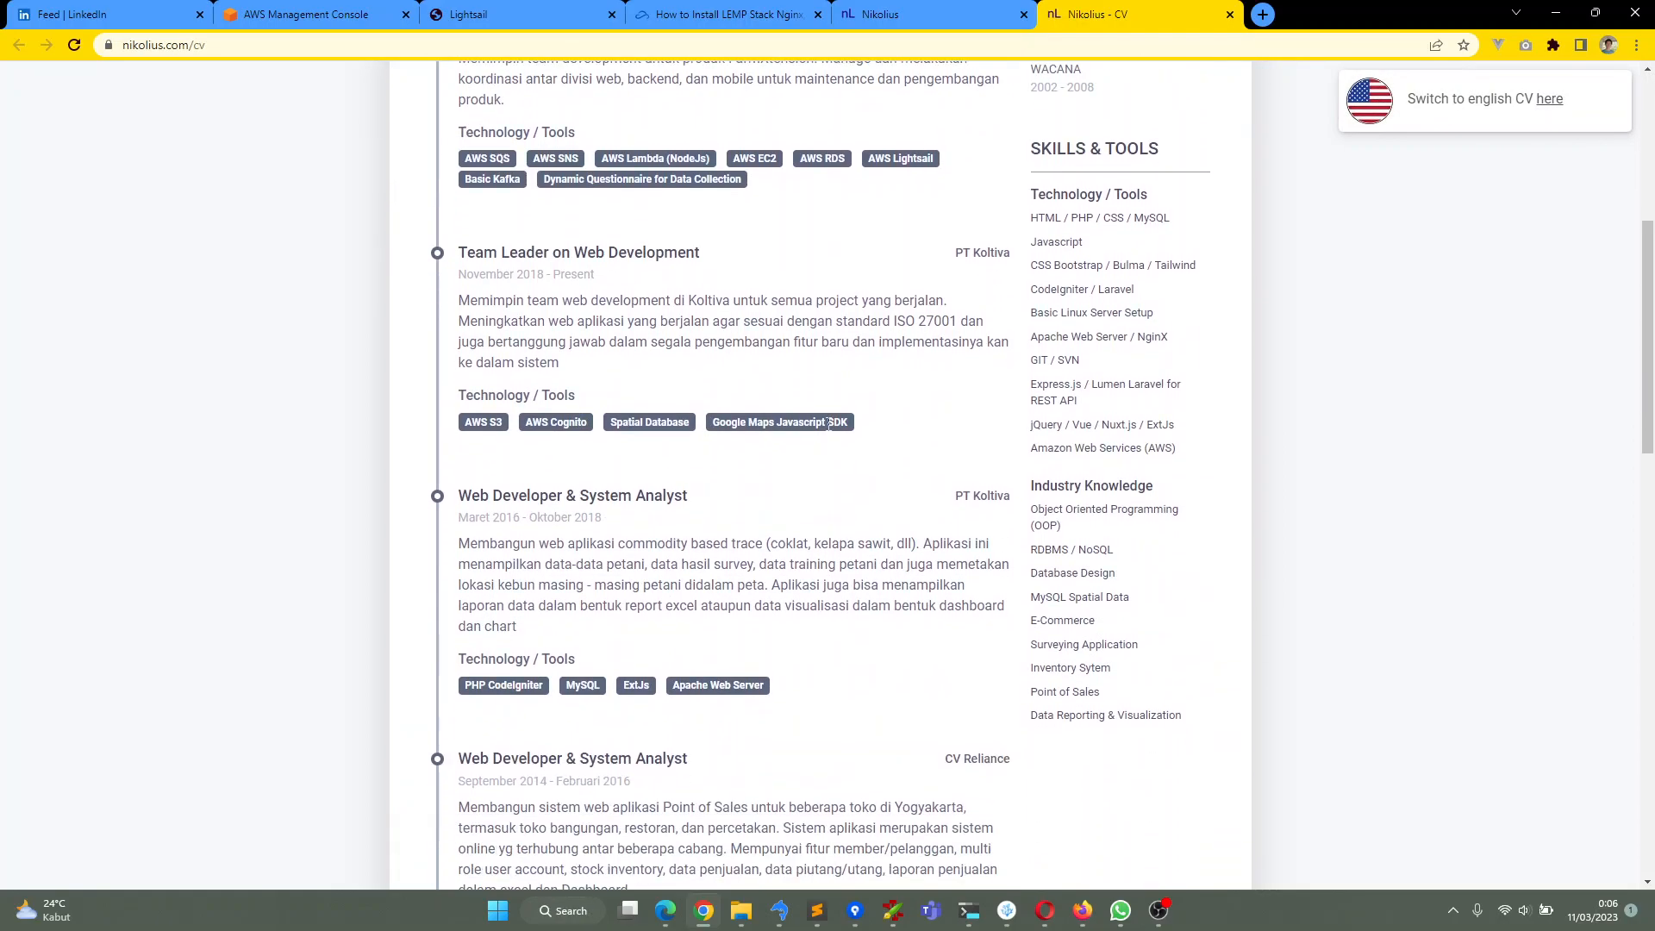
scroll(829, 423, up, 10)
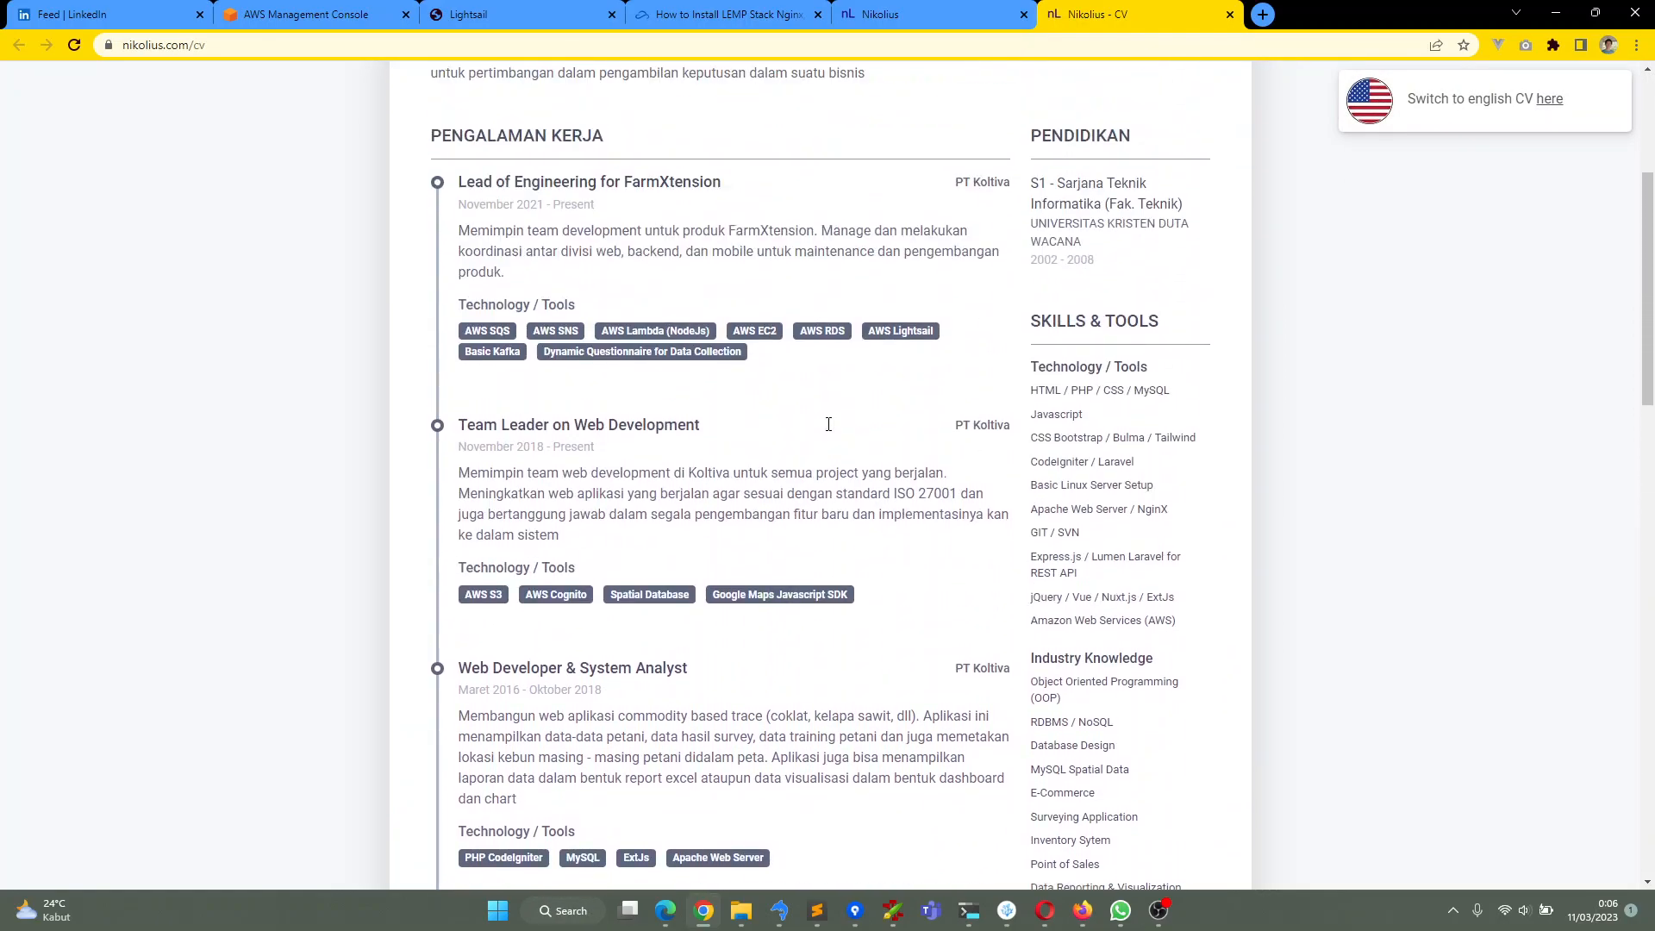
scroll(829, 430, up, 1)
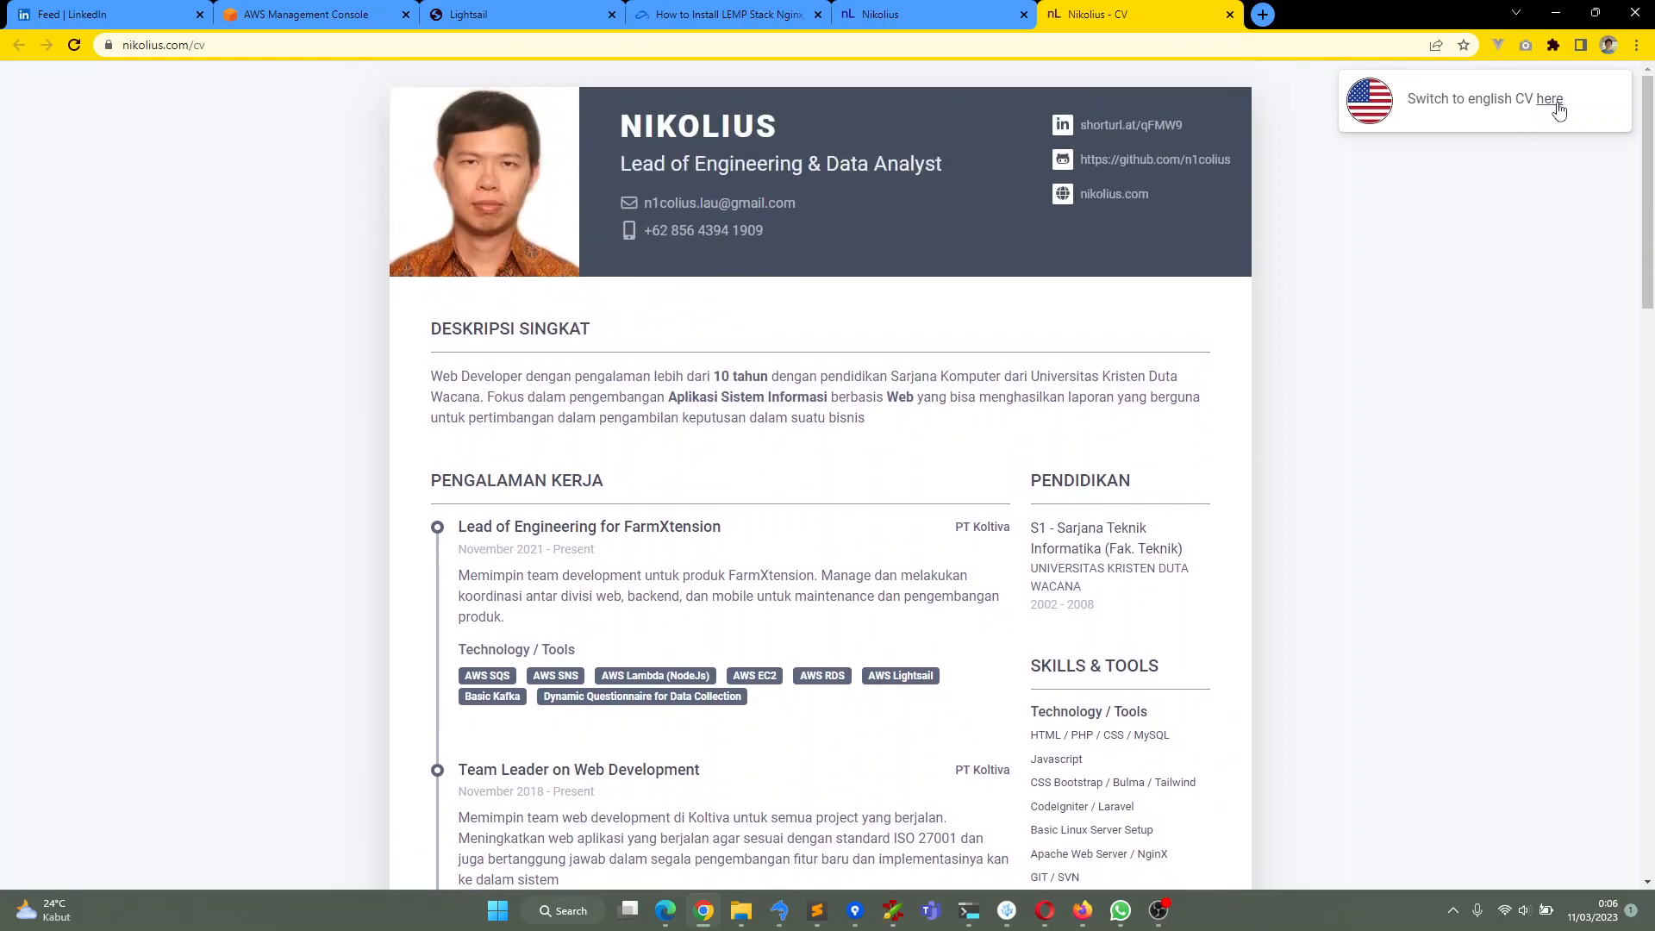
click(1551, 100)
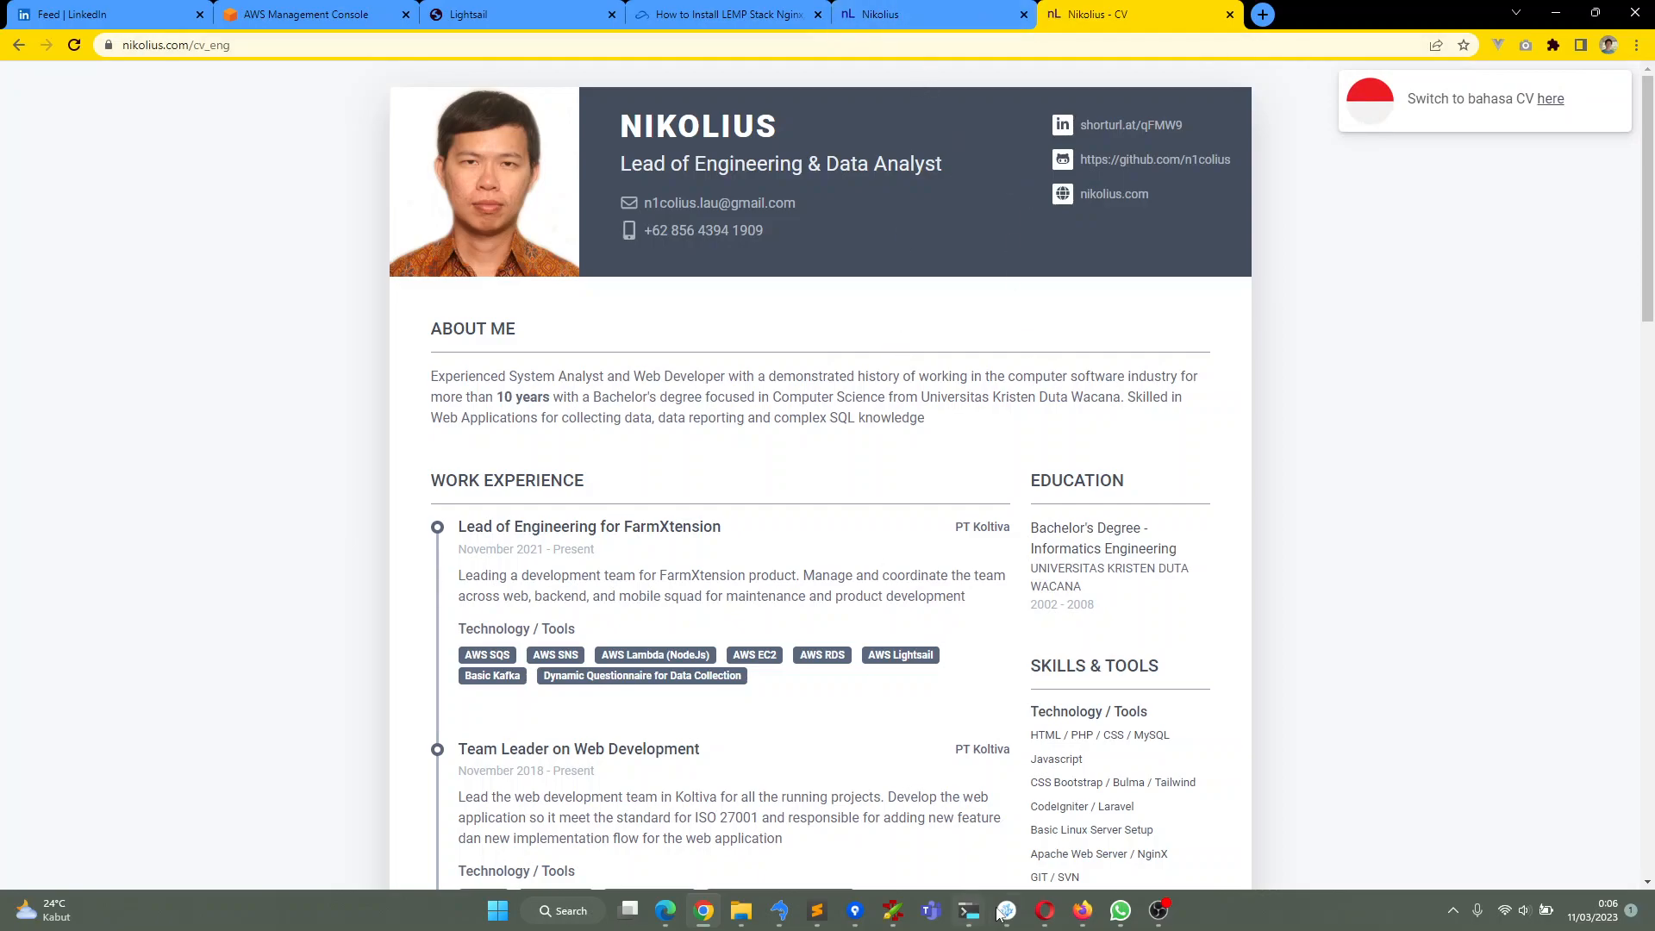
Open the browser SSH terminal of the Lighsail-Ubuntu-1 instance from Lightsail, widen its window, and close it
mouse_move(1014, 915)
click(499, 16)
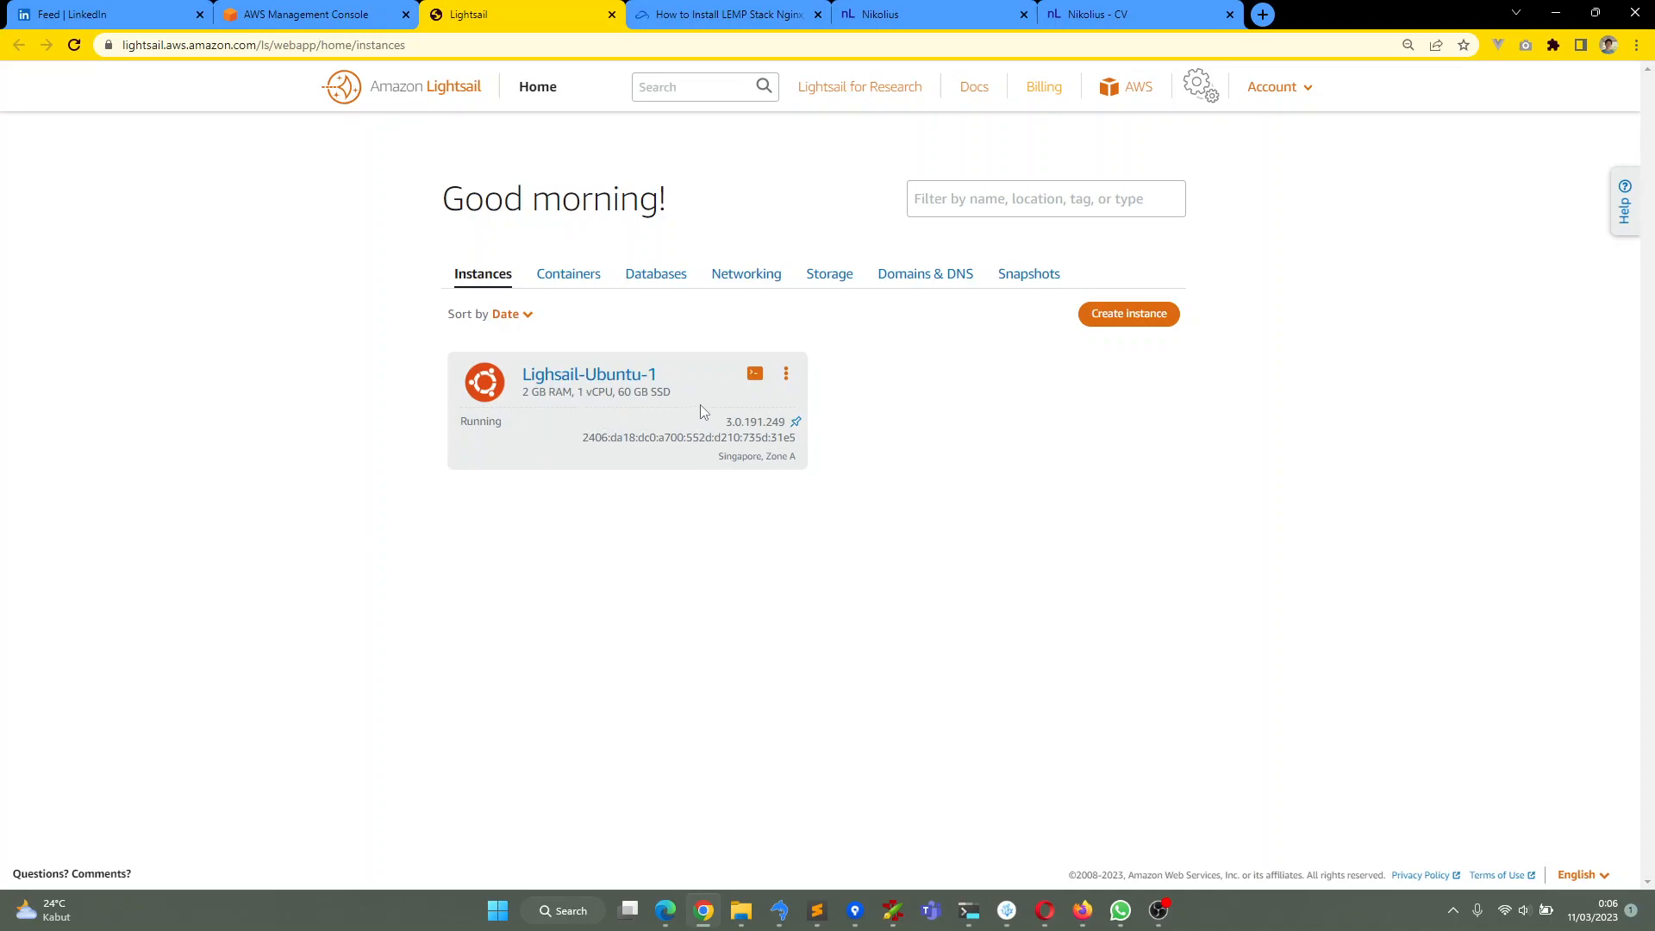
click(756, 377)
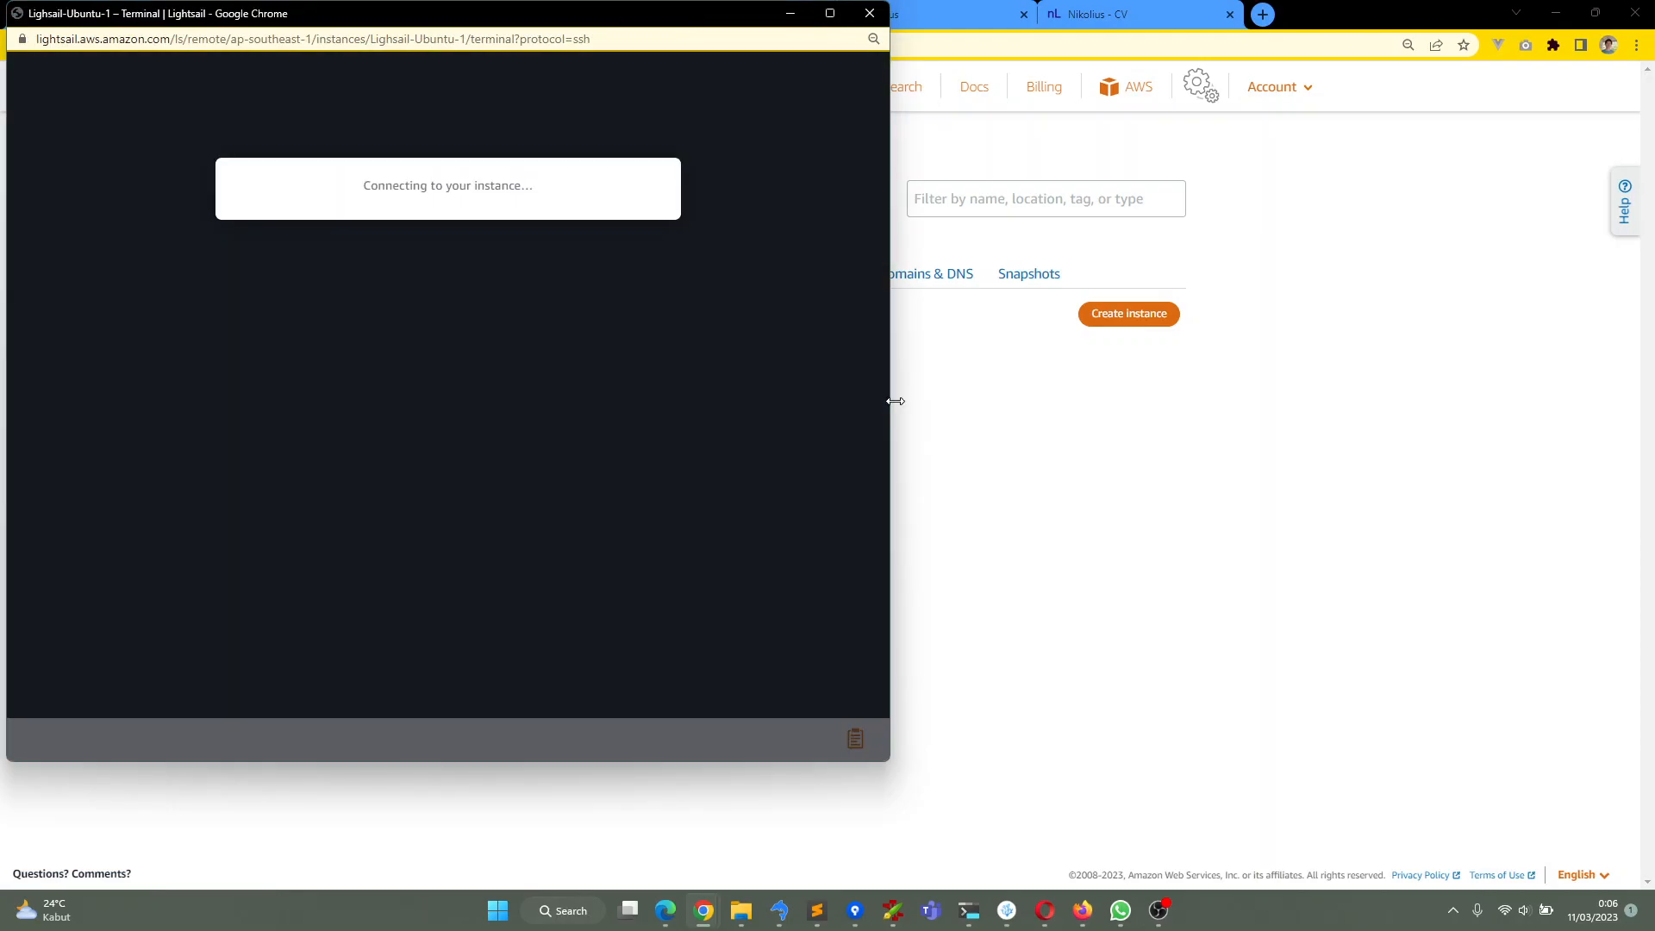
drag(895, 401, 1409, 405)
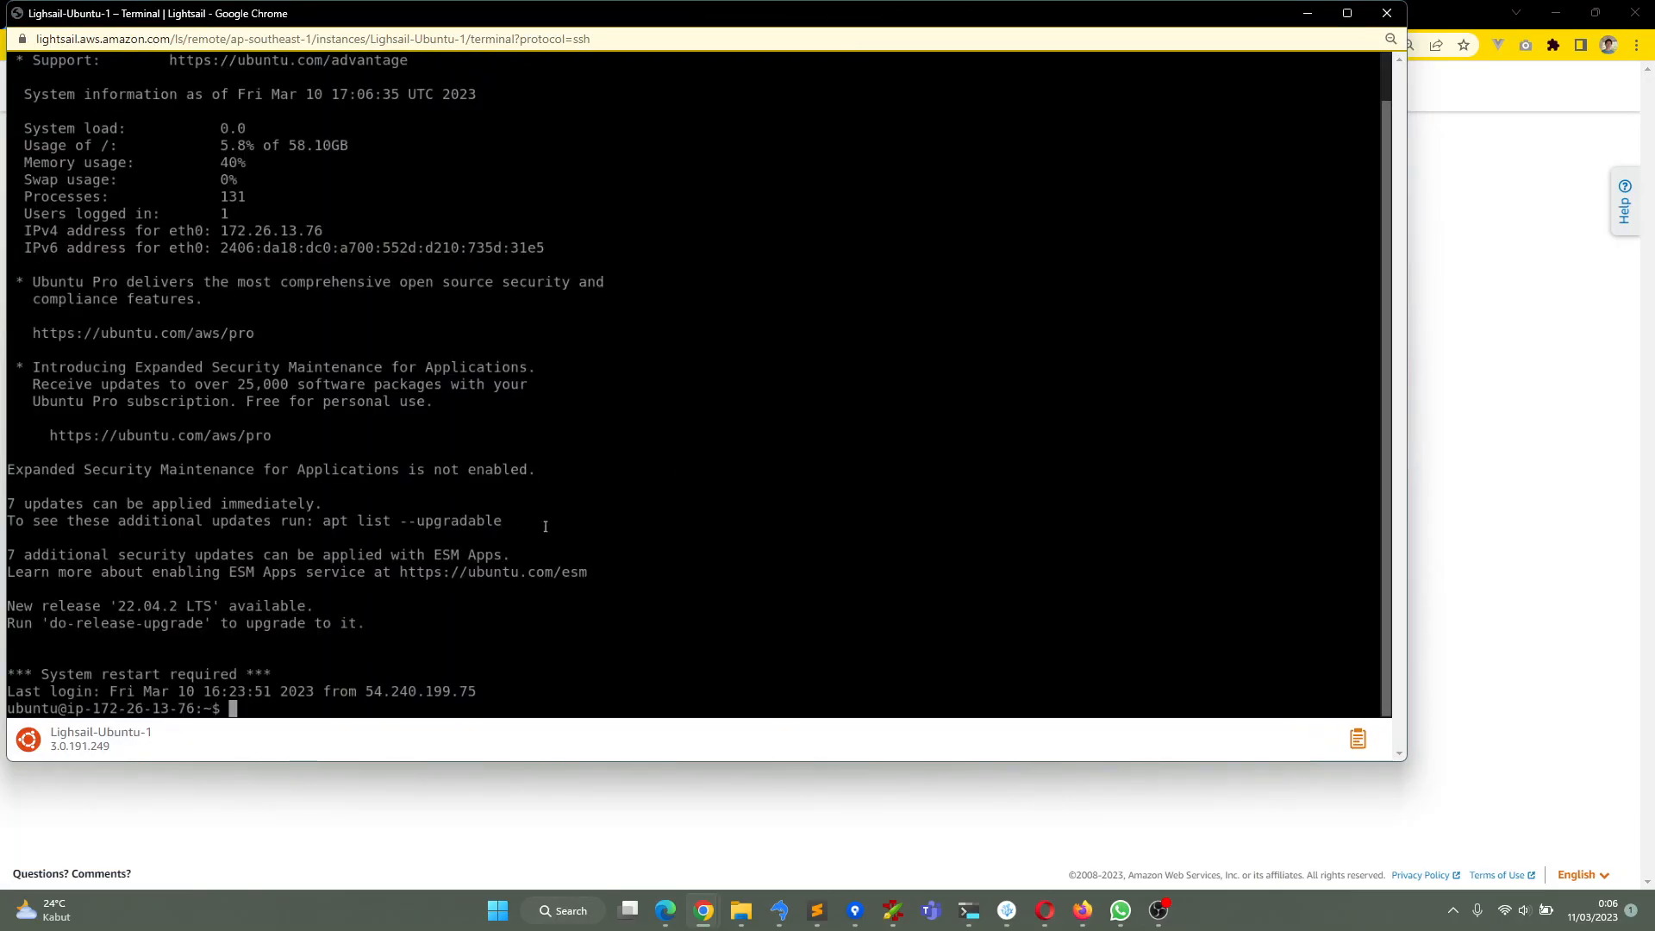
click(1380, 14)
Switch to Windows Terminal, replace the two existing sessions with one fresh PowerShell session, and return to the Lightsail page
click(968, 909)
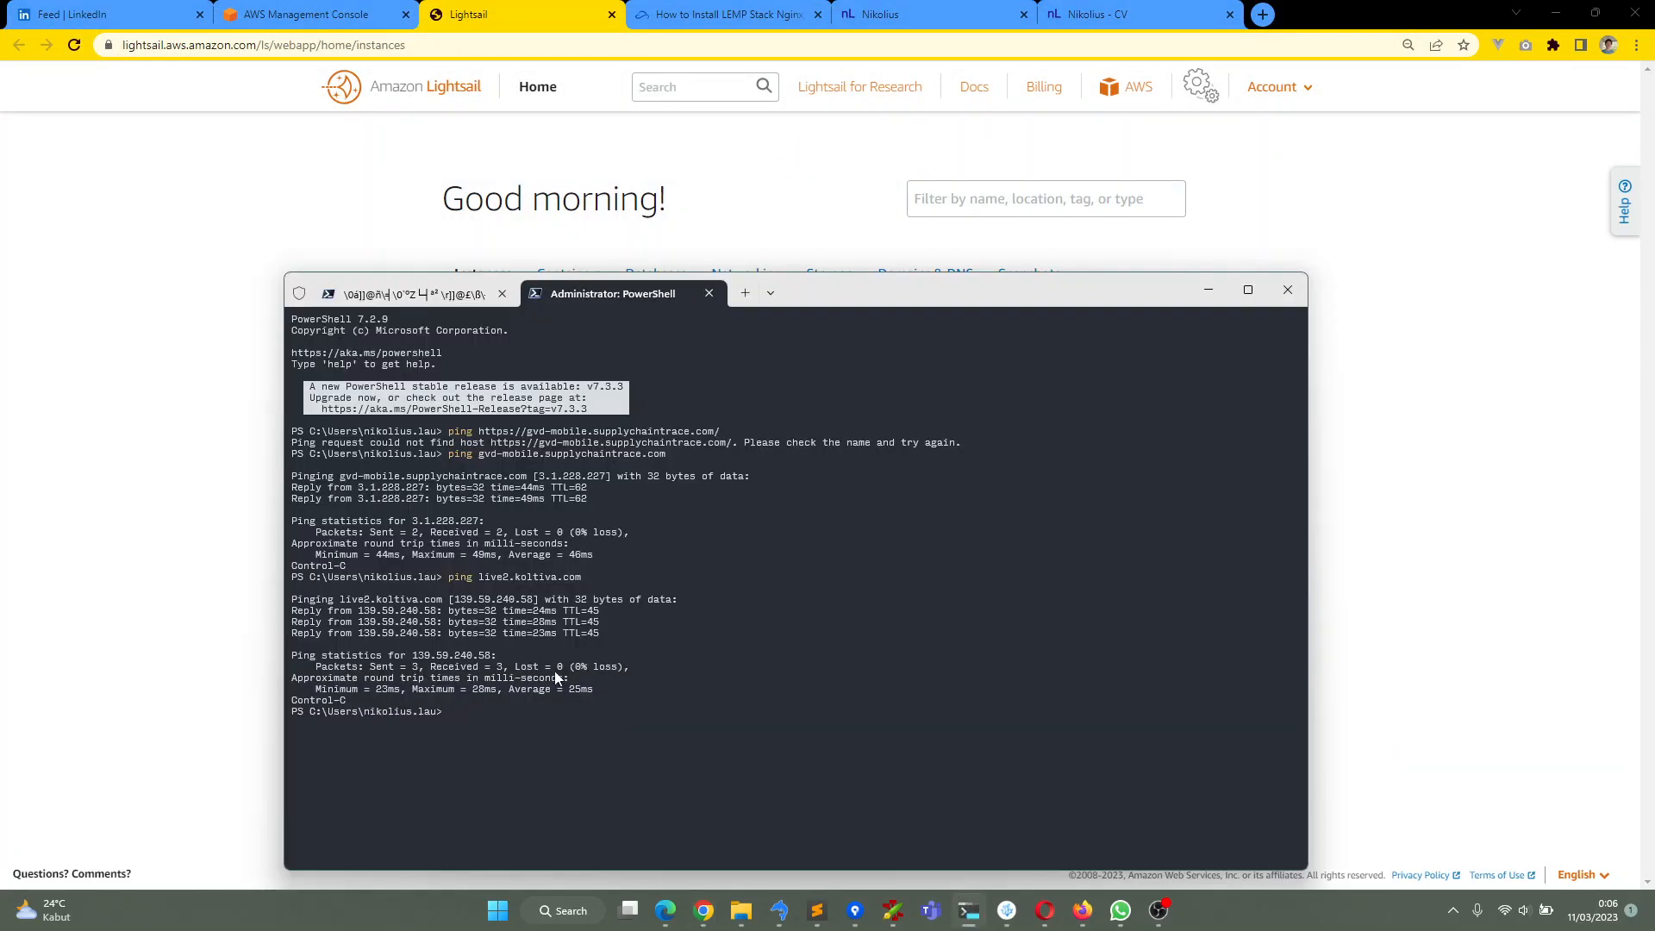
click(708, 293)
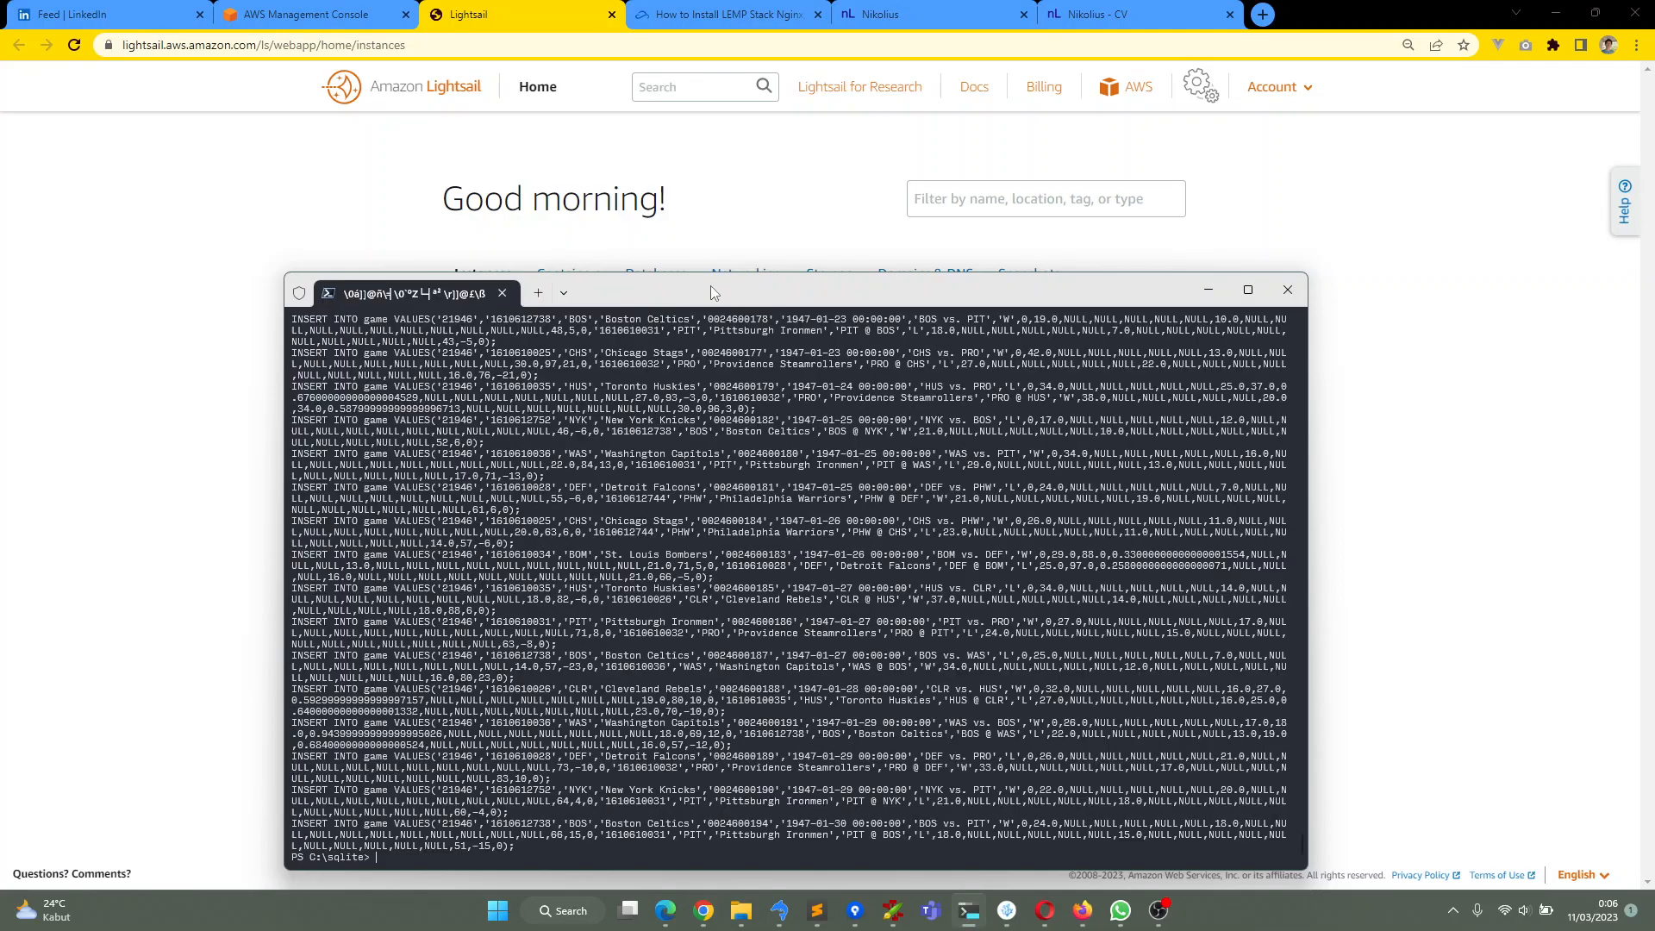
click(531, 295)
click(501, 293)
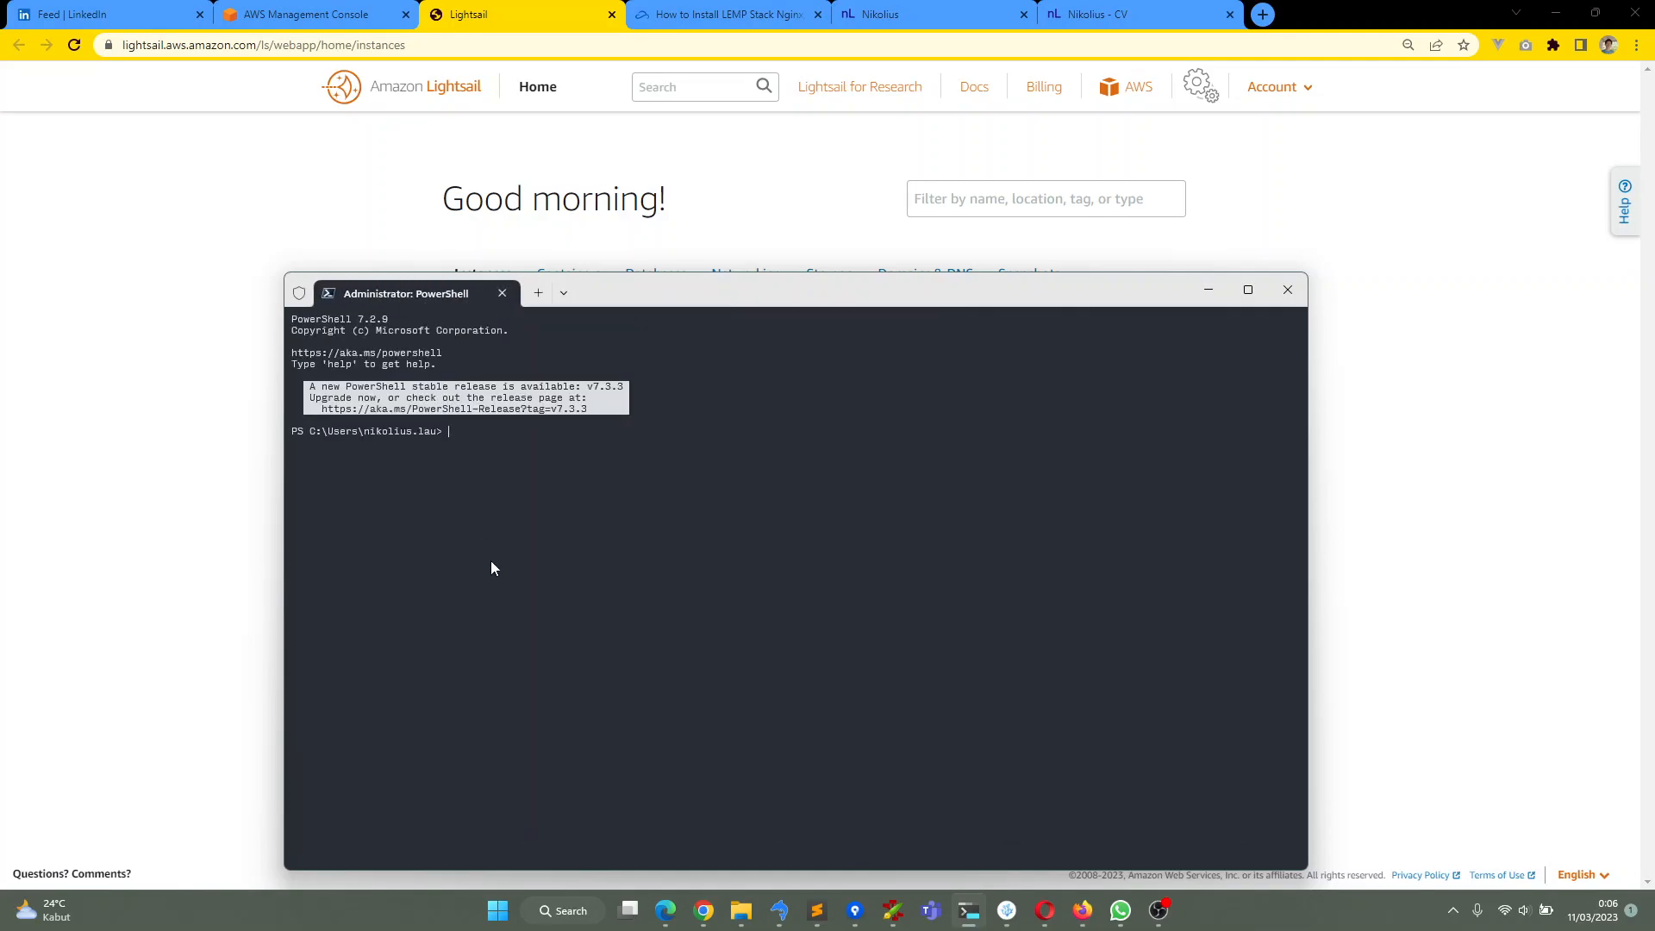
click(246, 576)
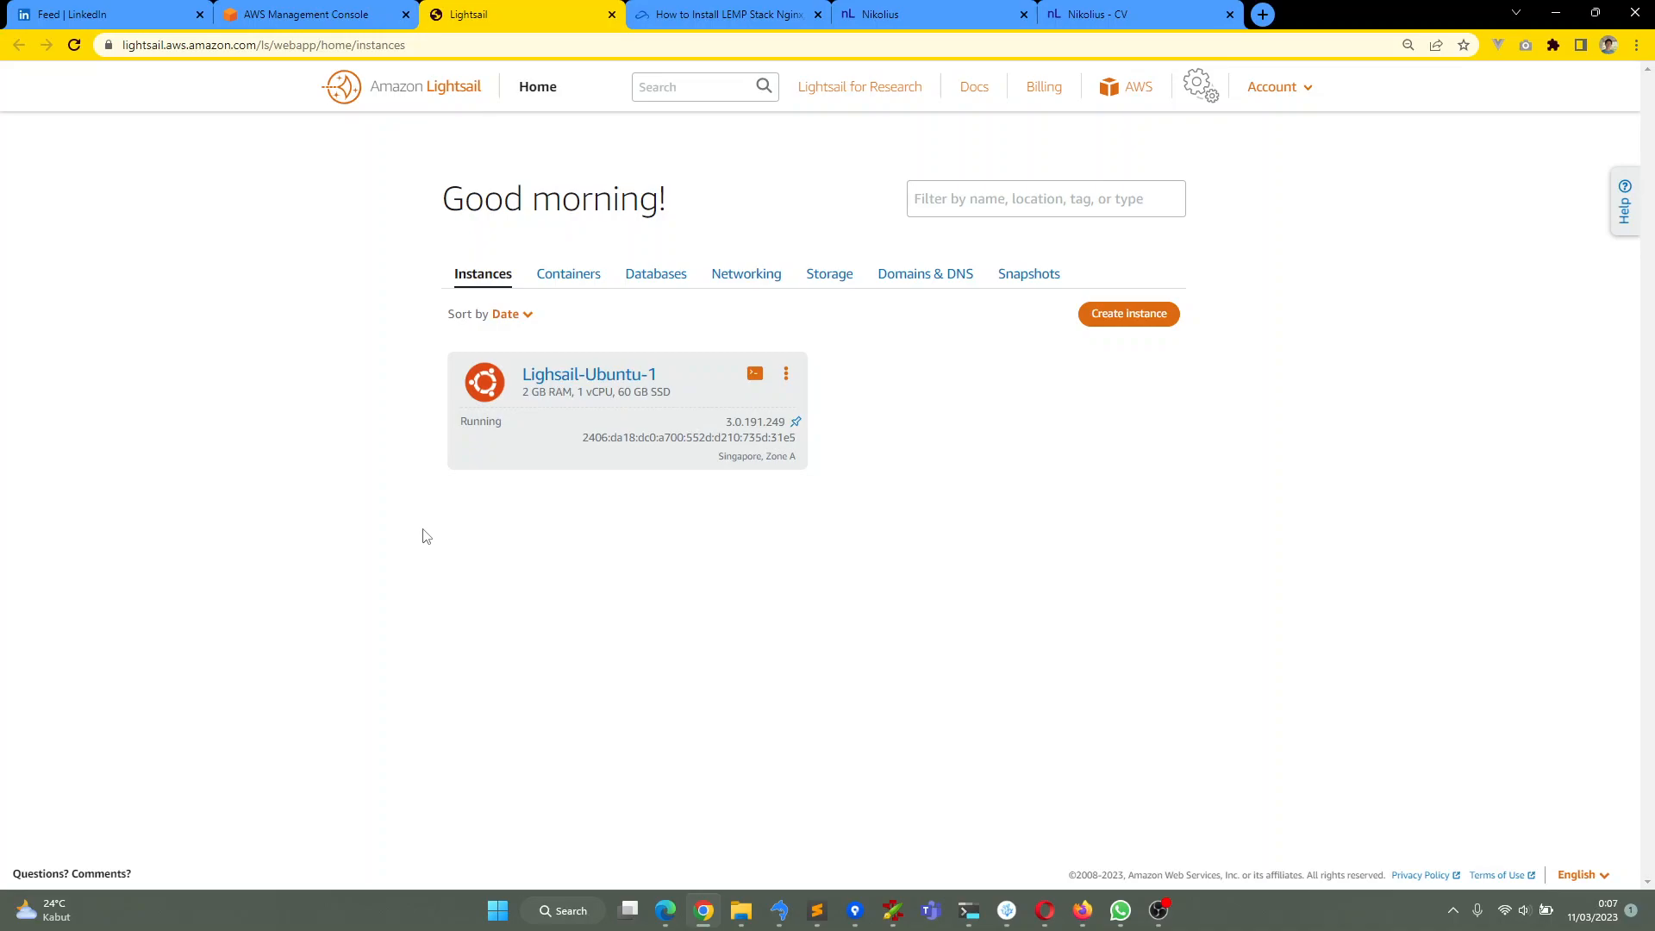
Connect to the Lighsail-Ubuntu-1 instance through the browser SSH terminal, and enlarge and reposition its window
click(755, 373)
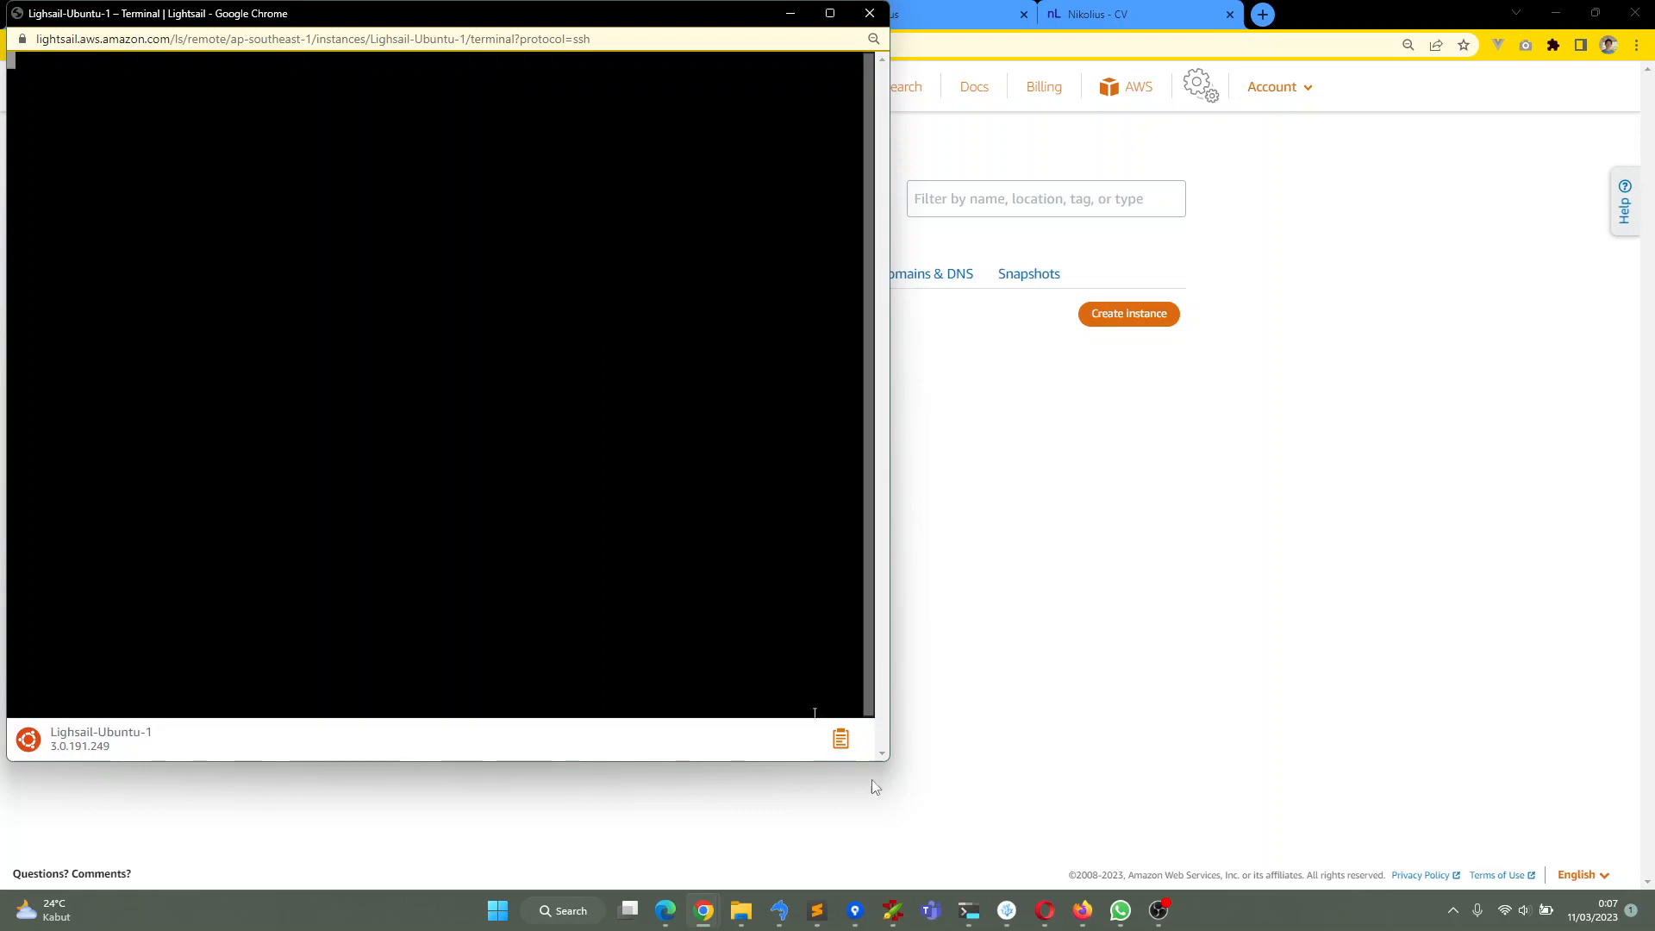
drag(890, 762, 1235, 867)
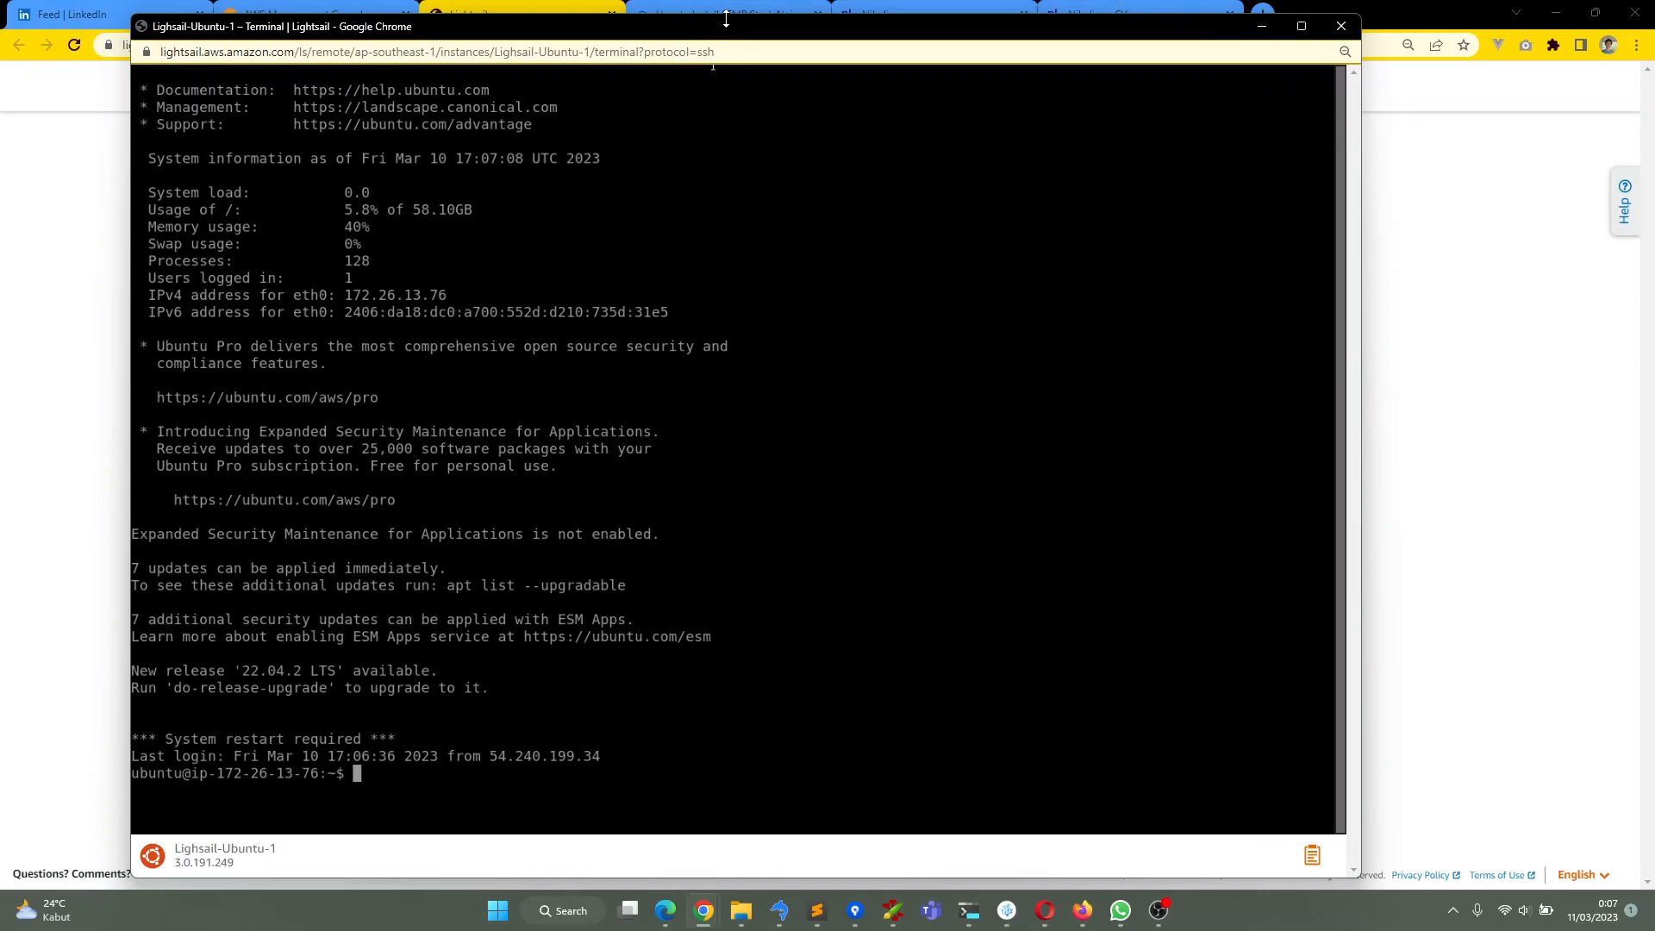
drag(712, 30, 723, 77)
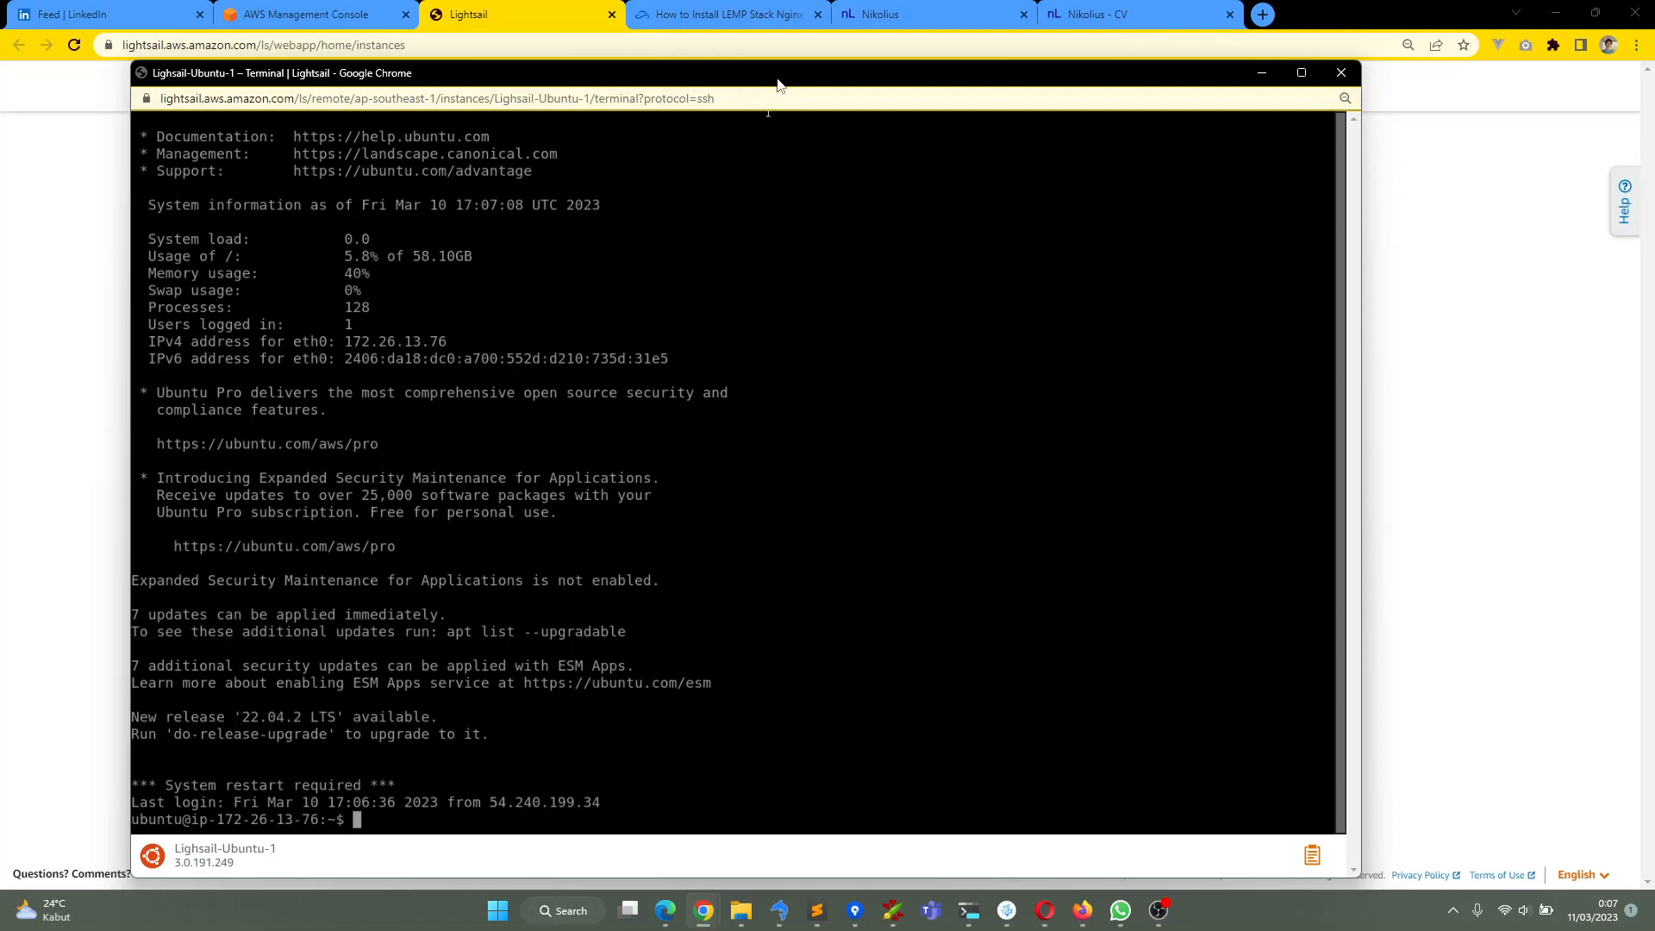
drag(776, 78, 813, 58)
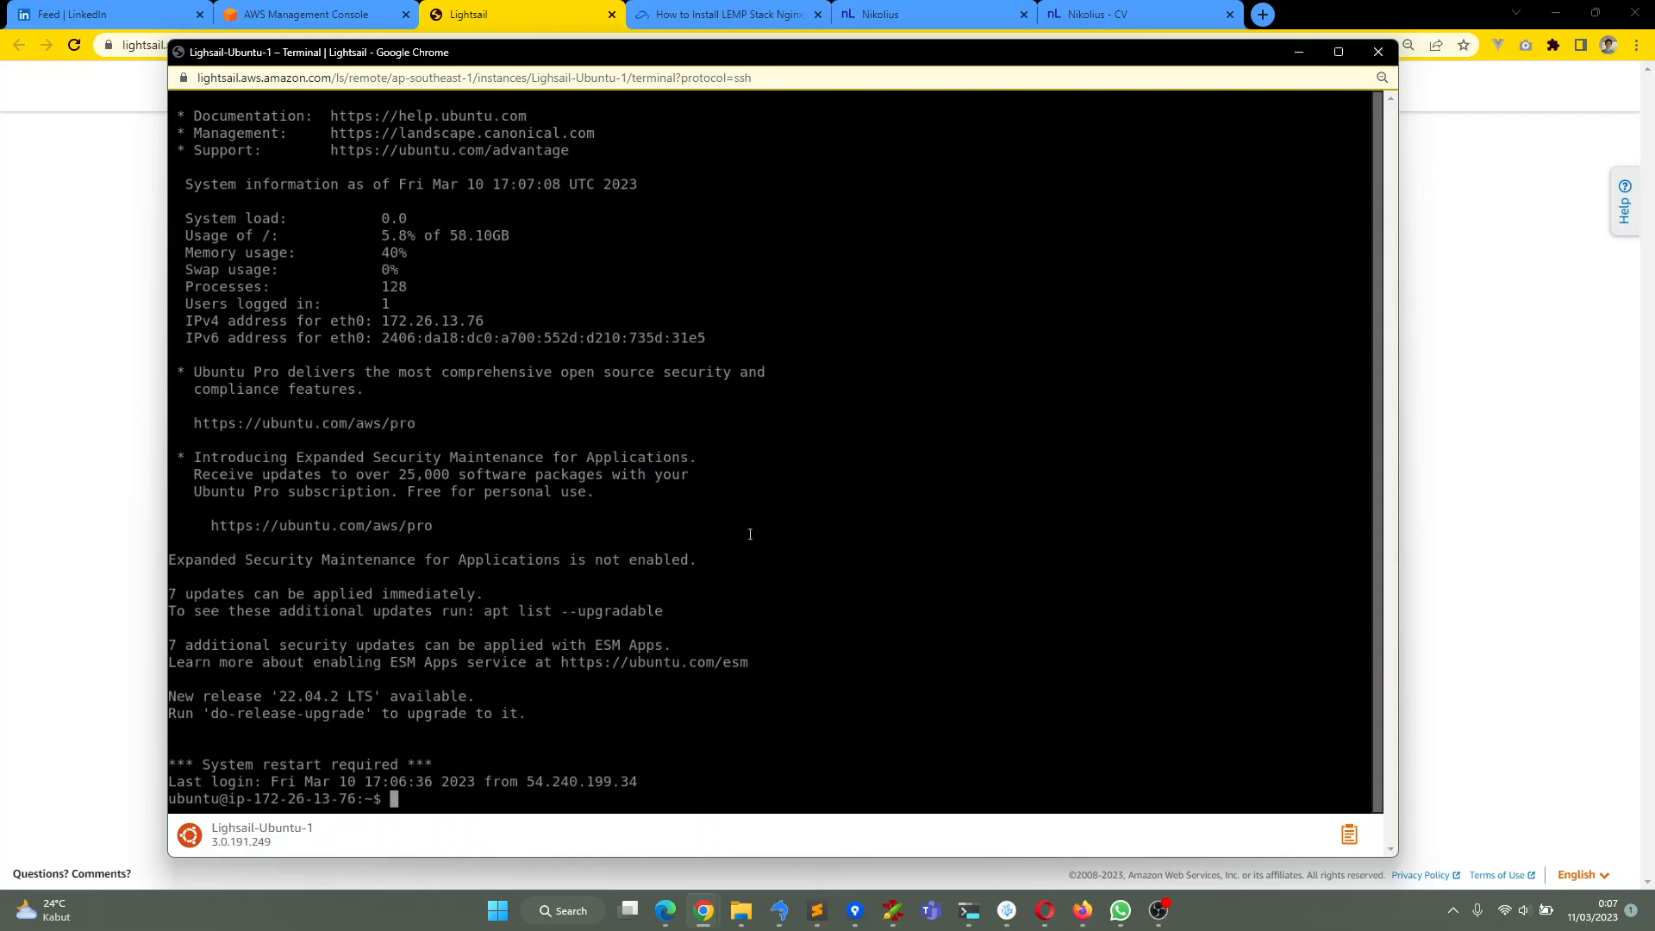
key(alt+Tab)
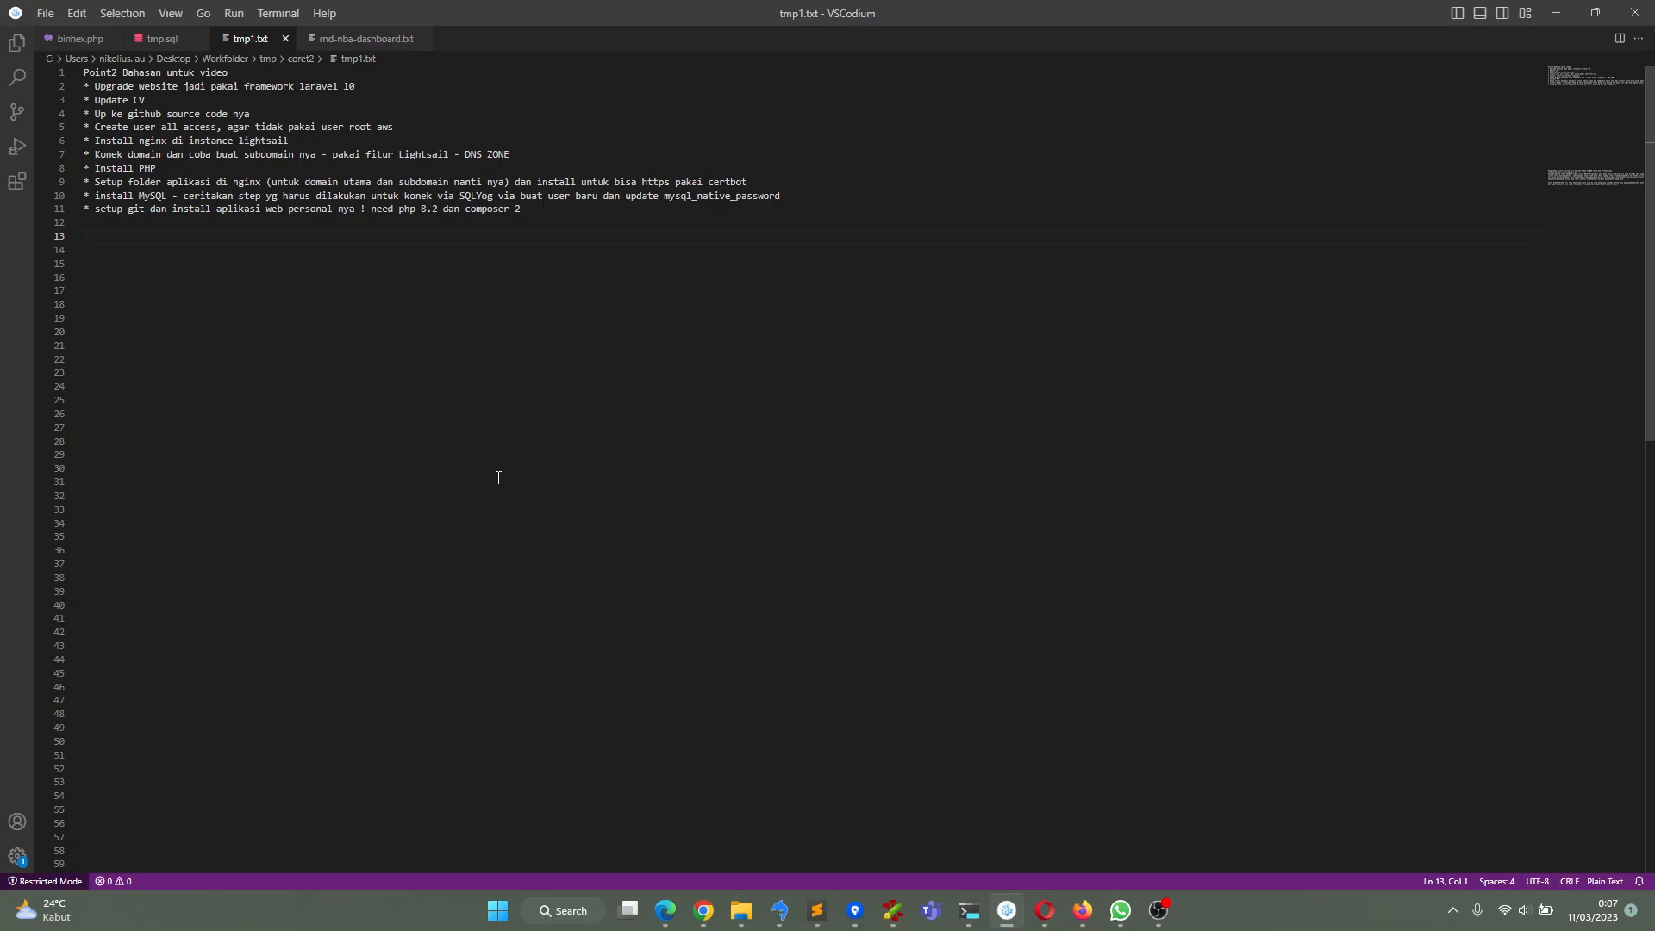
key(alt+Tab)
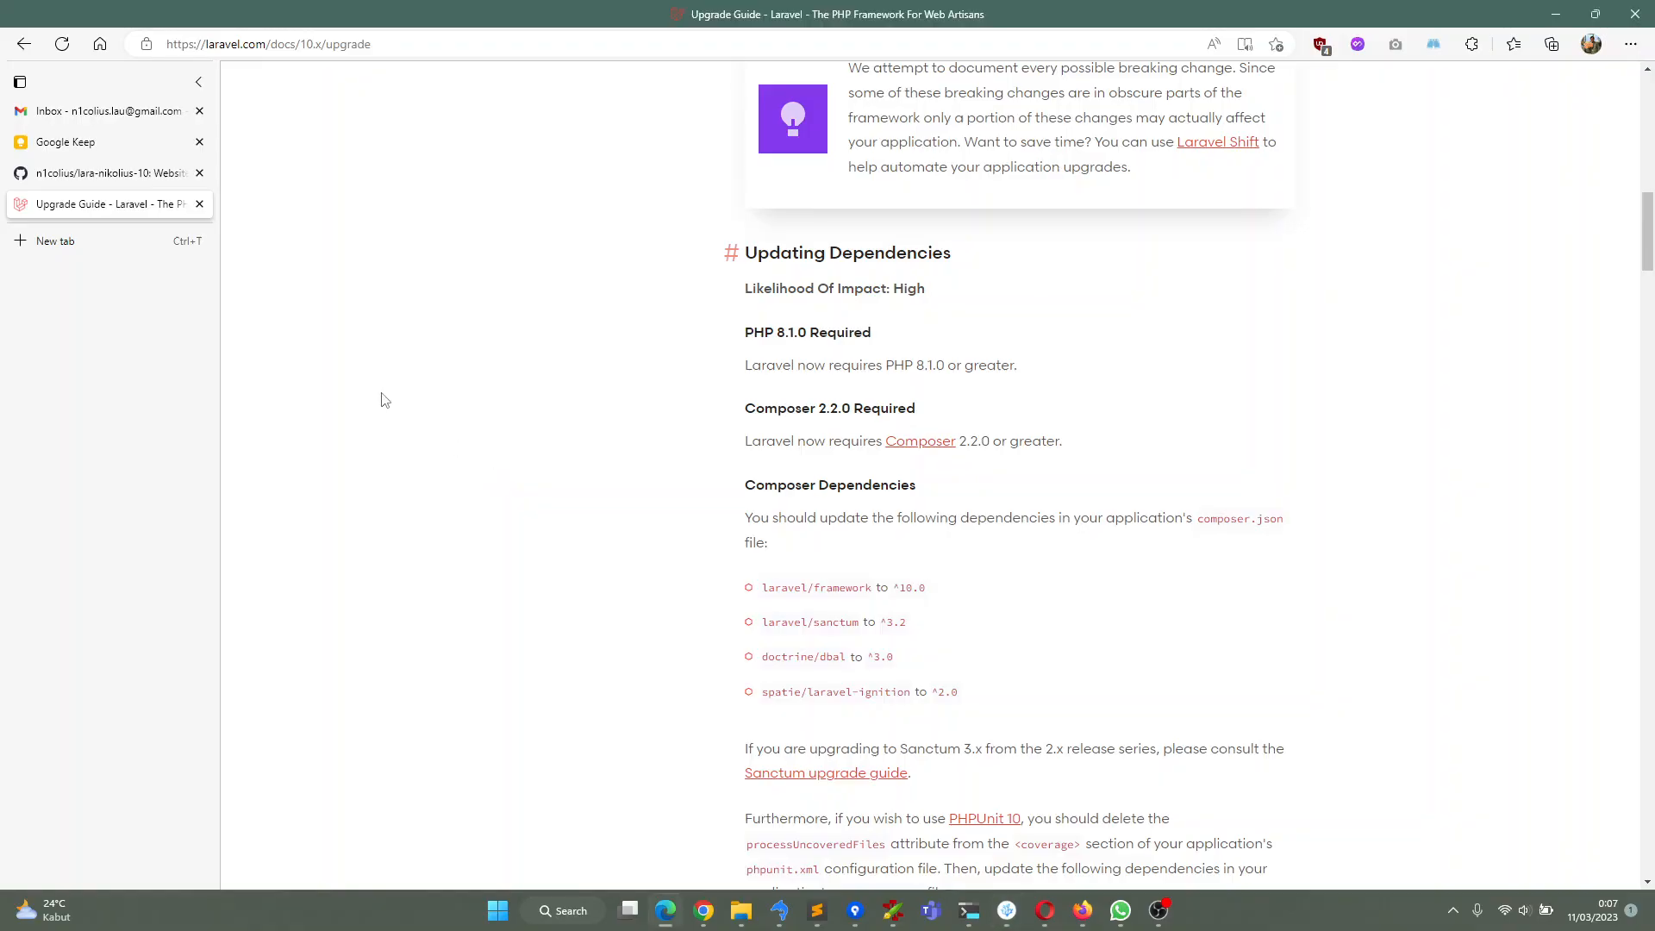
click(124, 176)
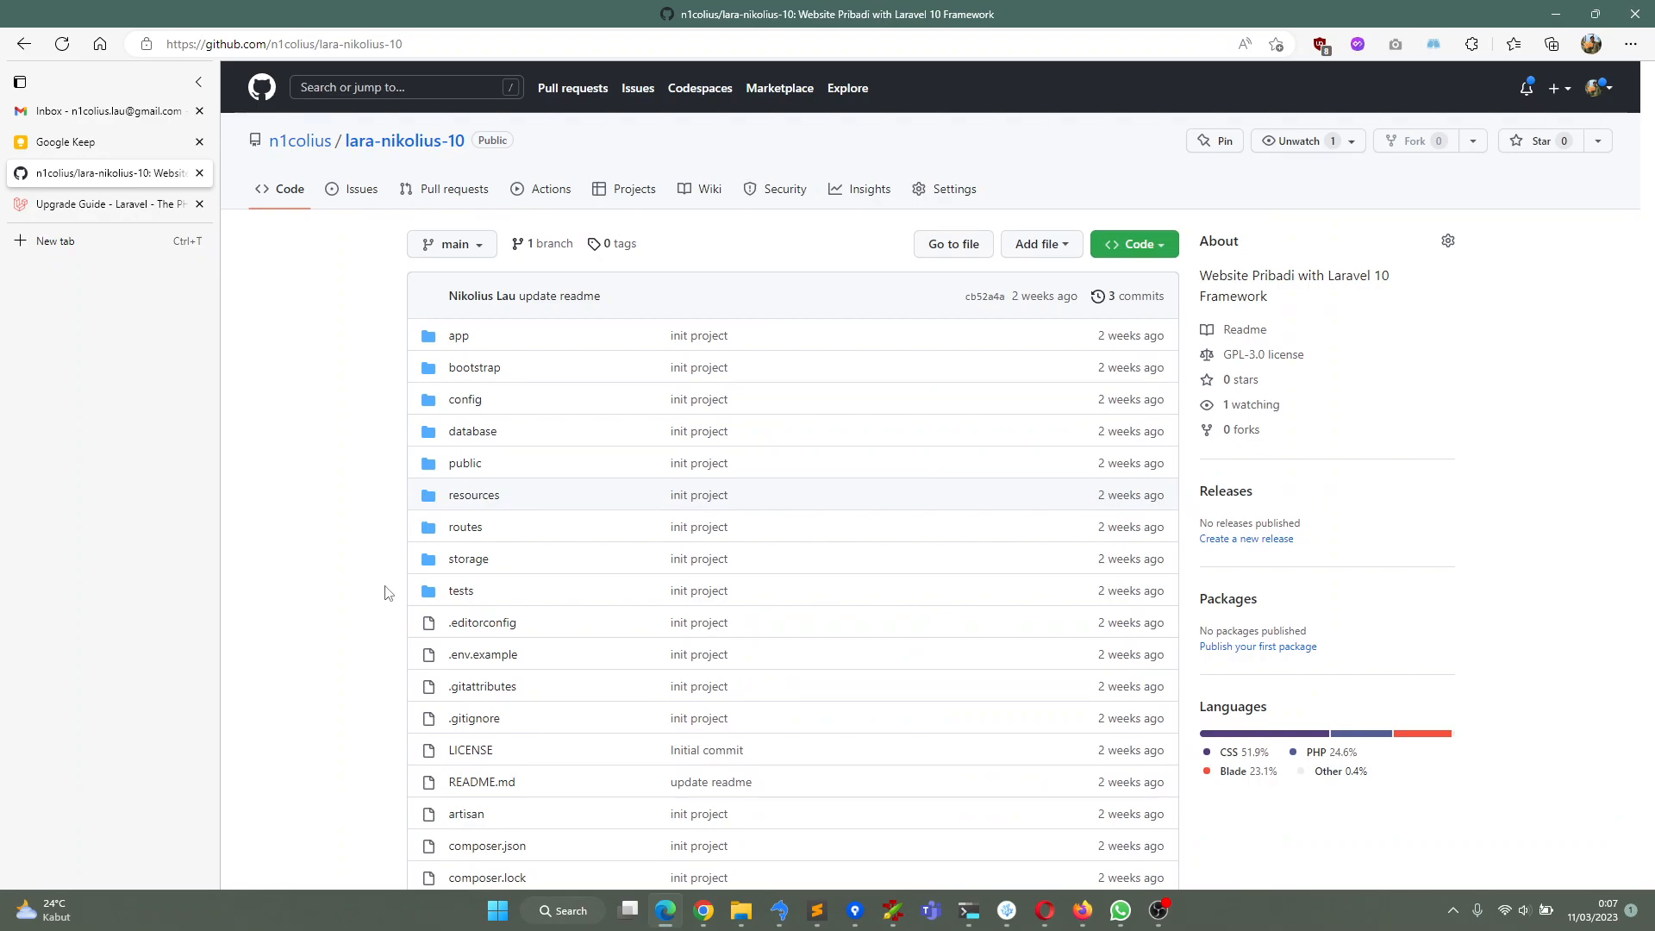
scroll(371, 450, down, 6)
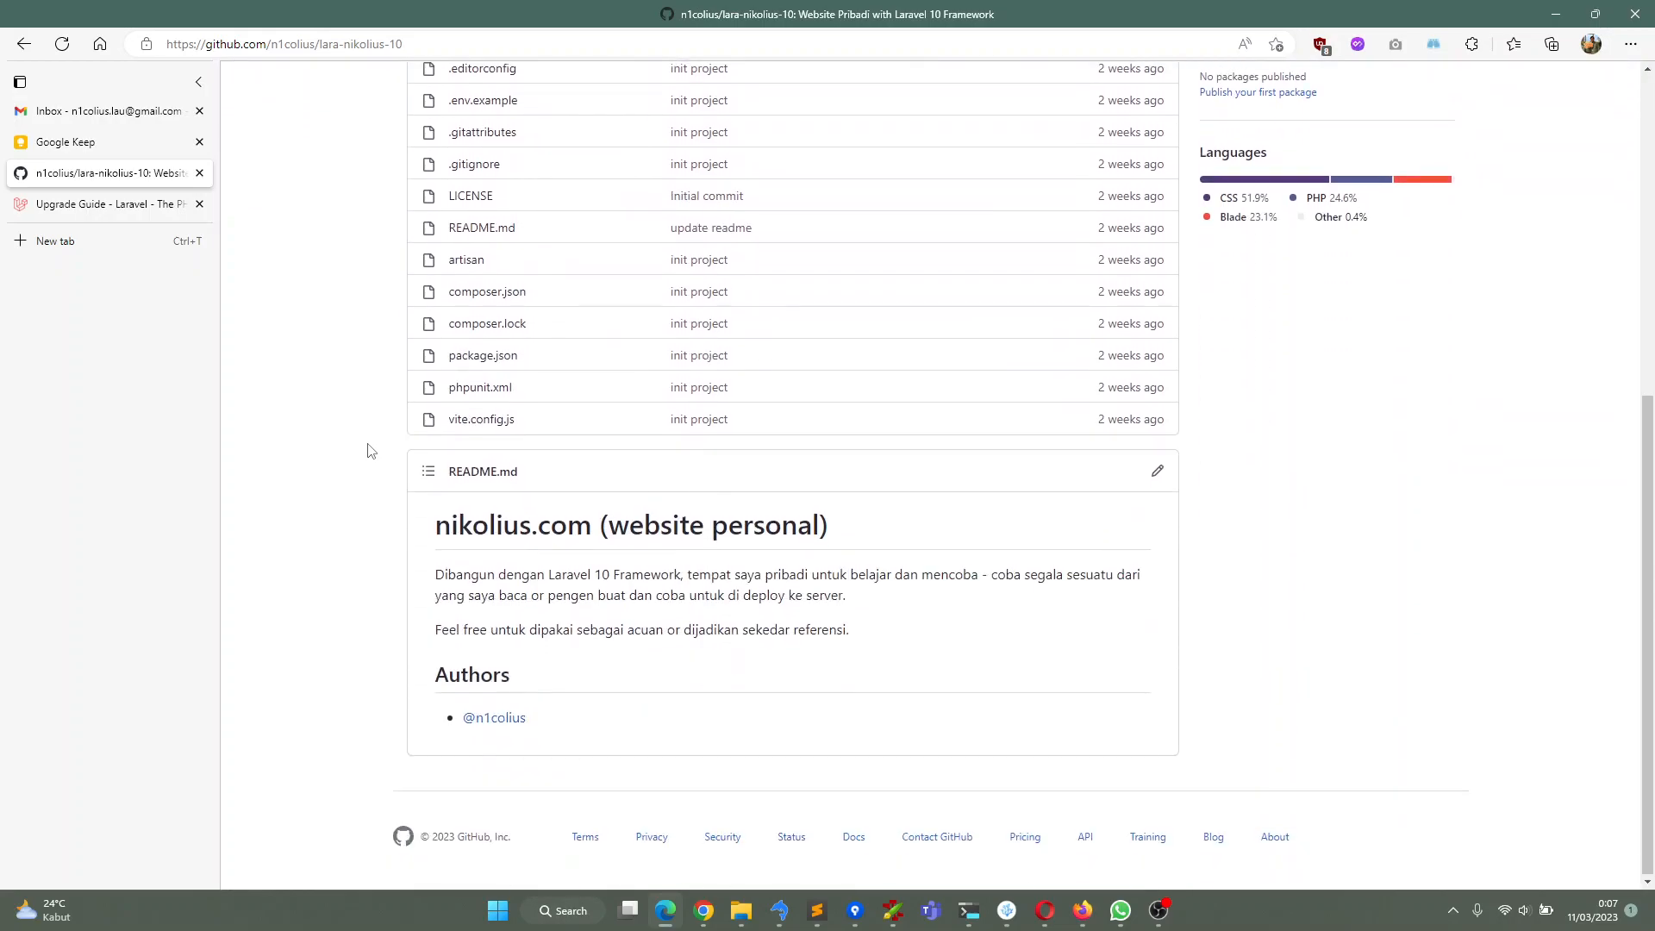
scroll(371, 450, up, 6)
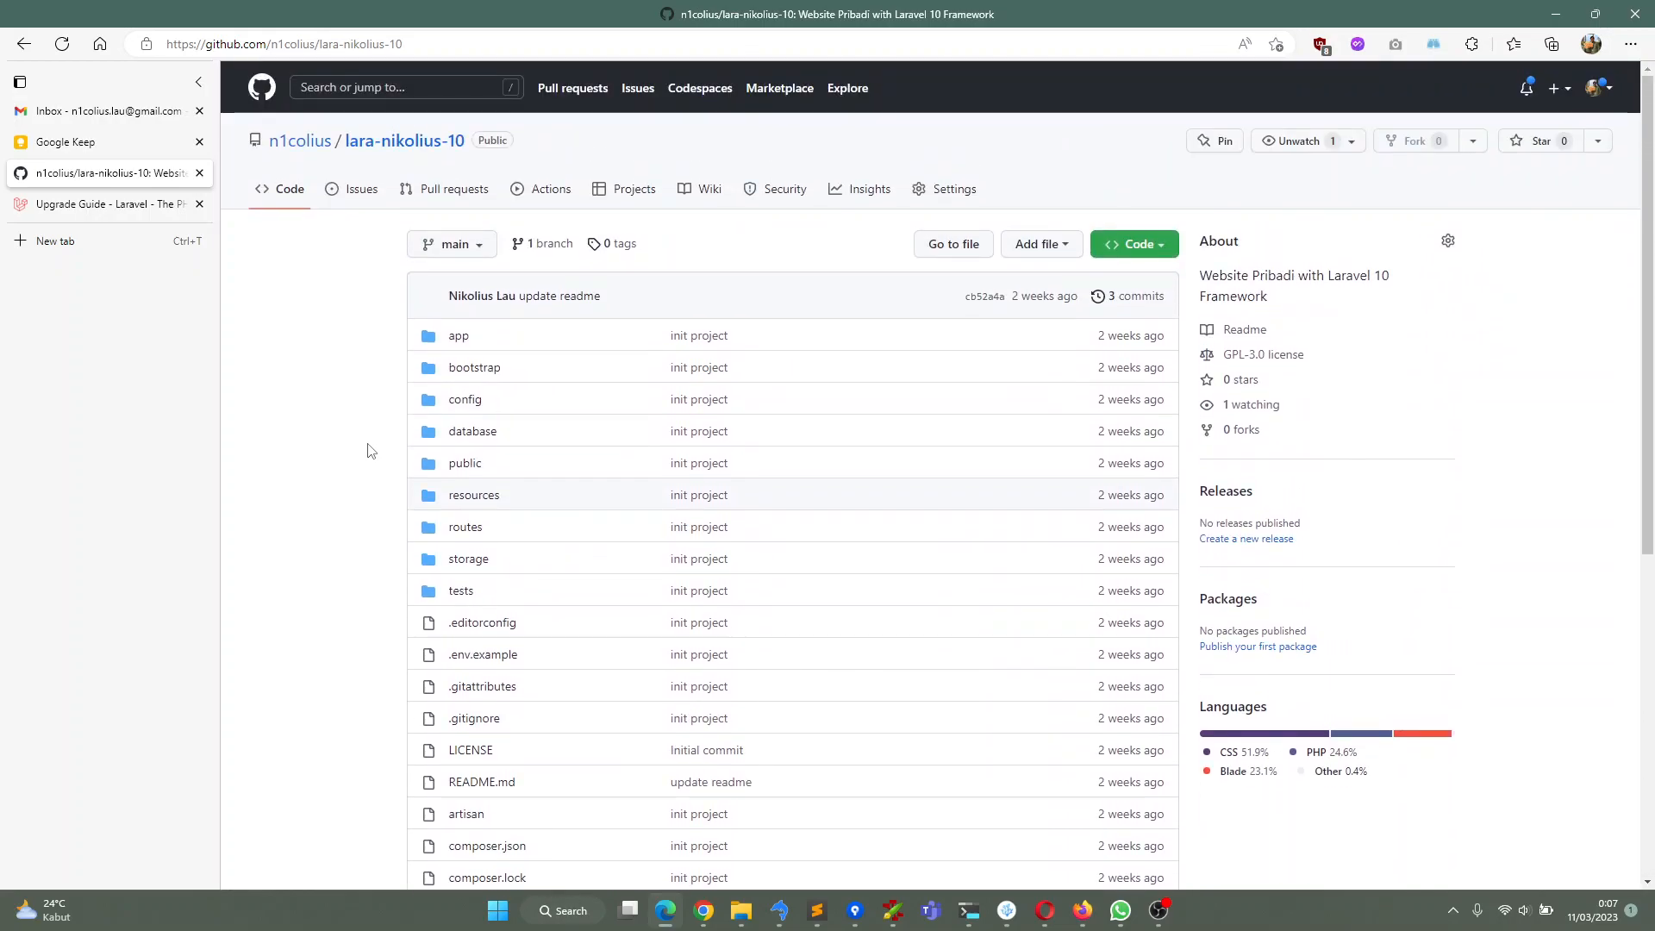
key(alt+Tab)
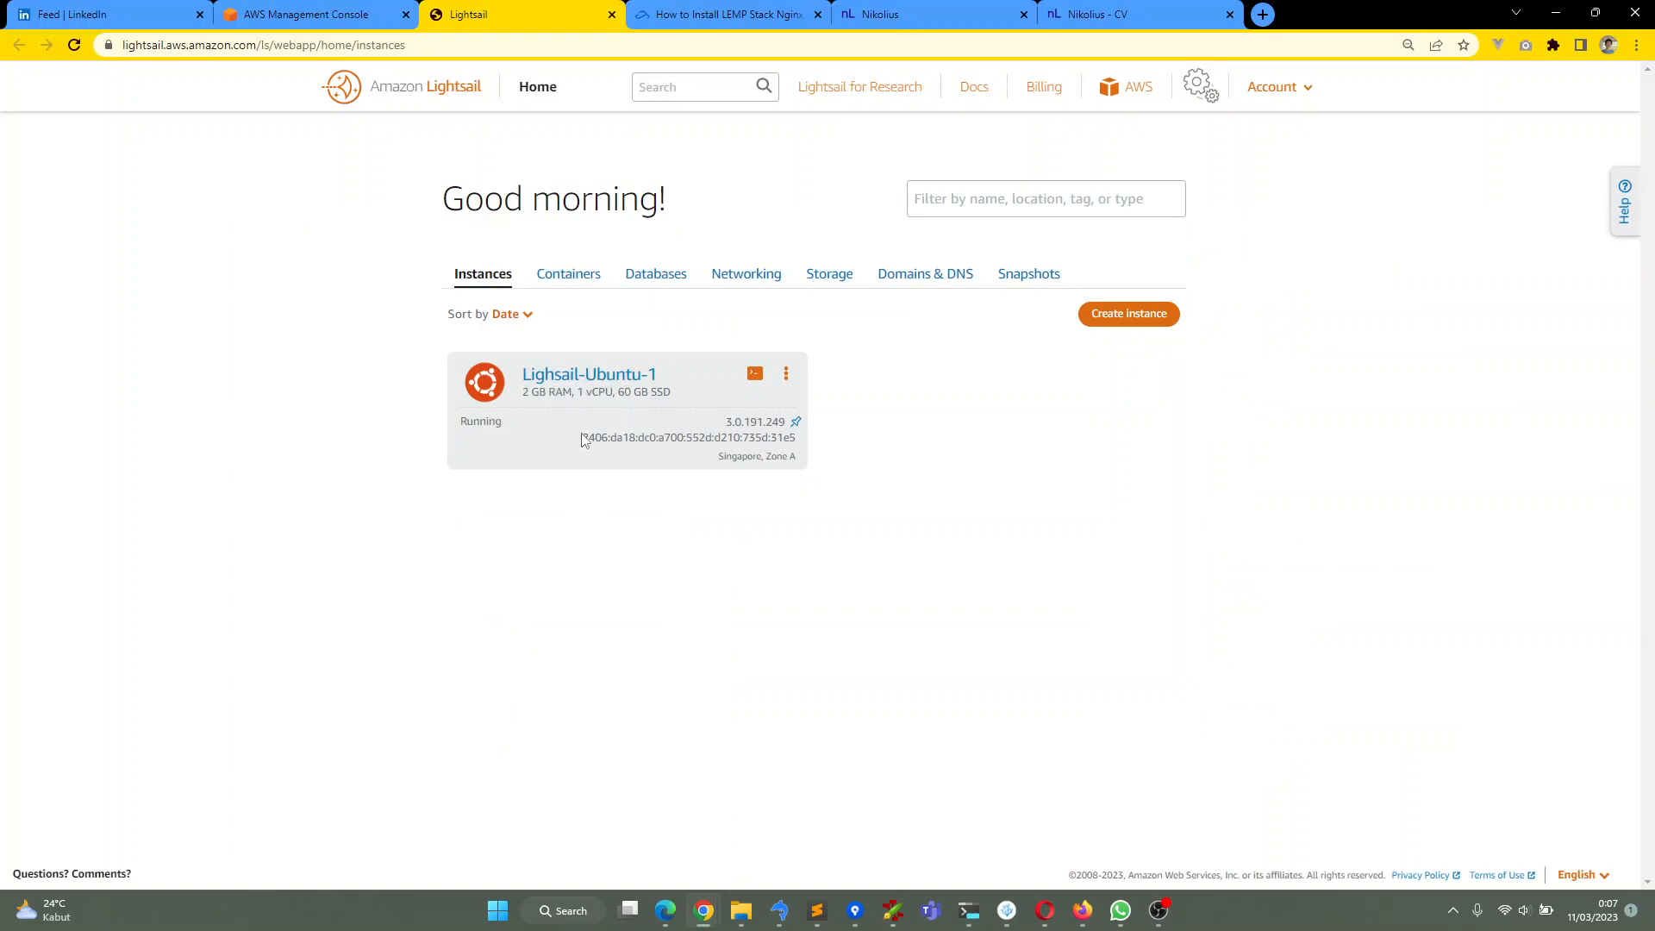
key(alt+Tab)
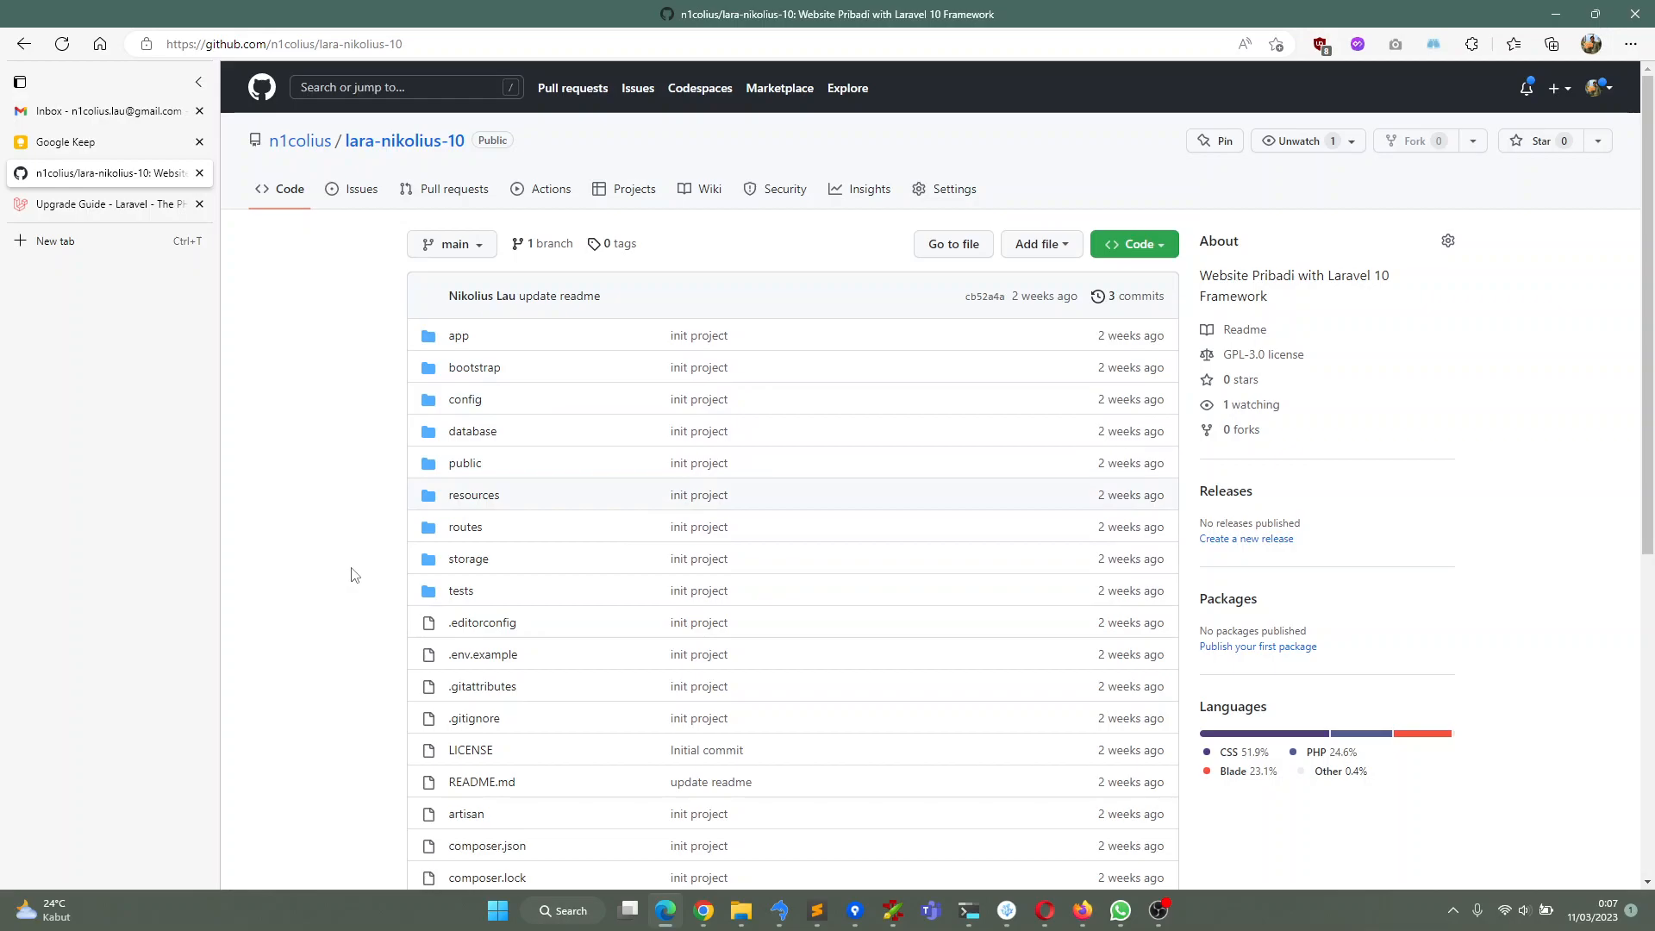
Switch to SQLyog to view the tables of the lara-nikolius database, and return to the Lightsail page in Chrome
click(771, 910)
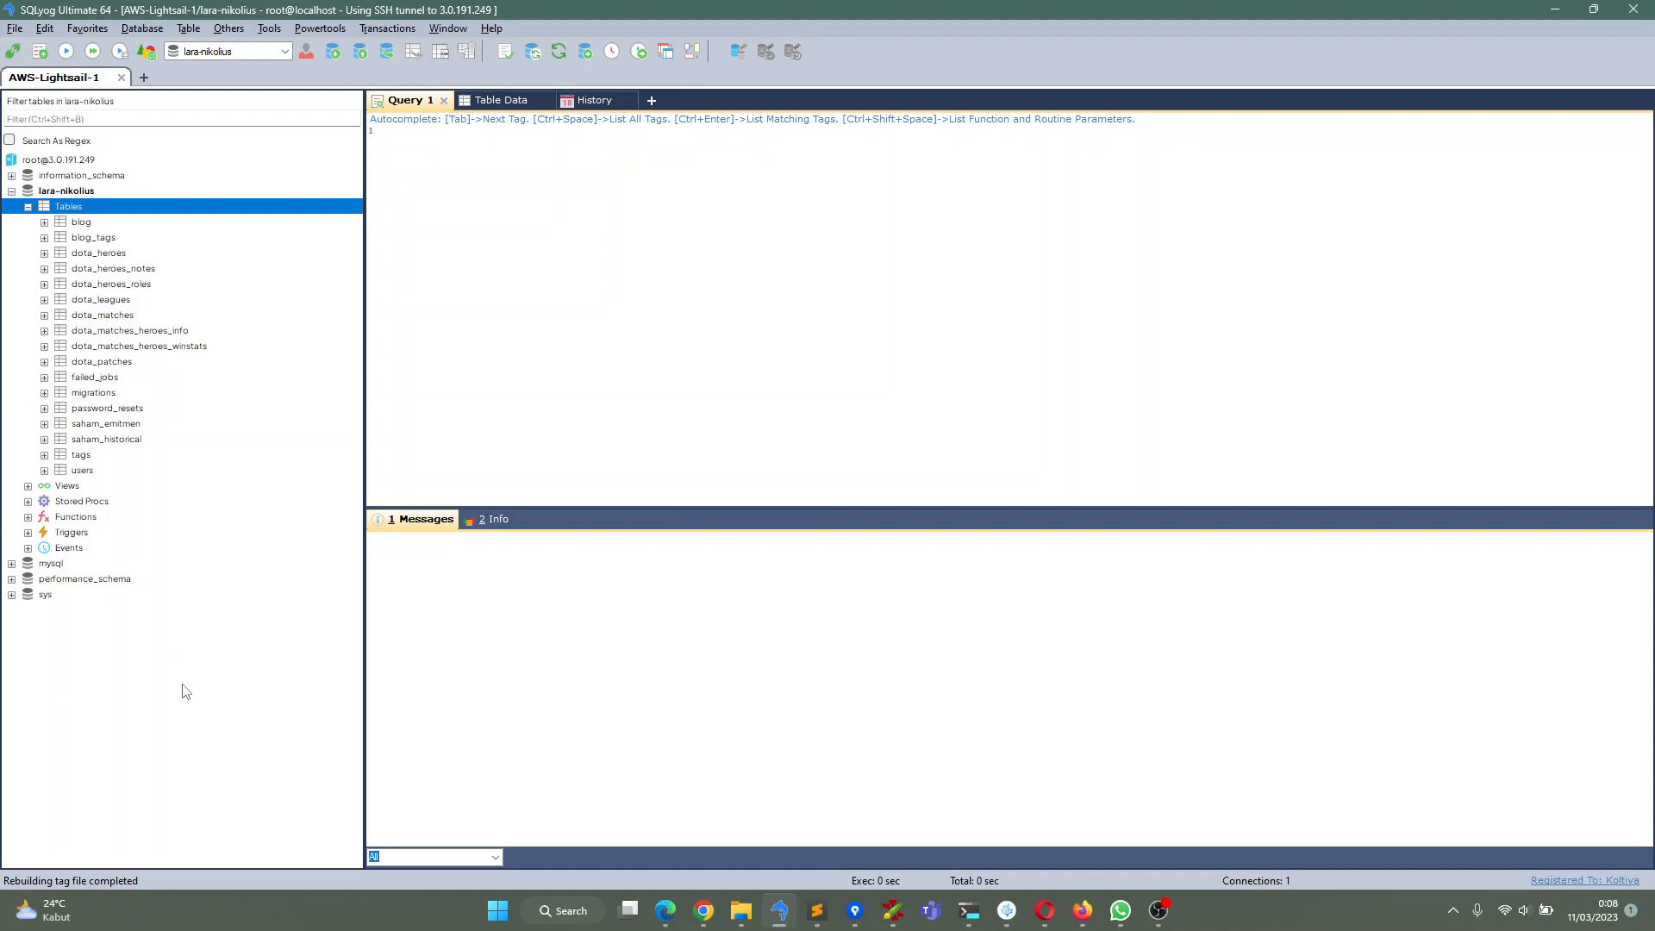
key(super)
click(459, 676)
key(alt+Tab)
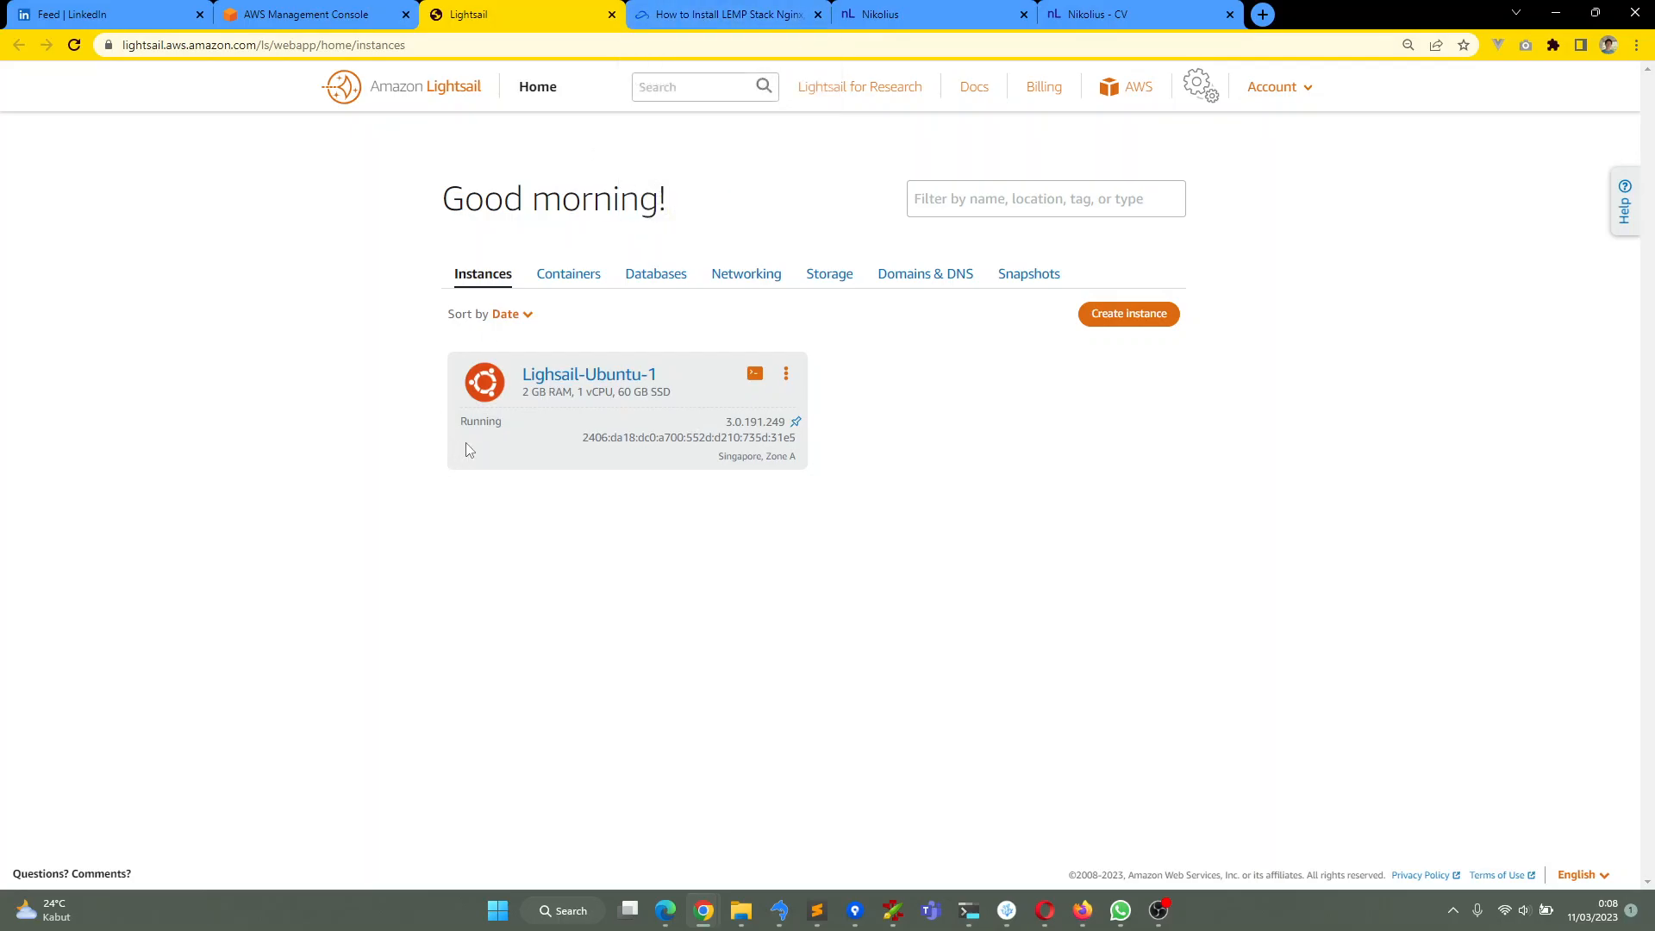
Go to the CloudBooklet LEMP stack tutorial and read its prerequisites, setup initialization and Nginx installation sections
click(705, 17)
scroll(336, 398, up, 15)
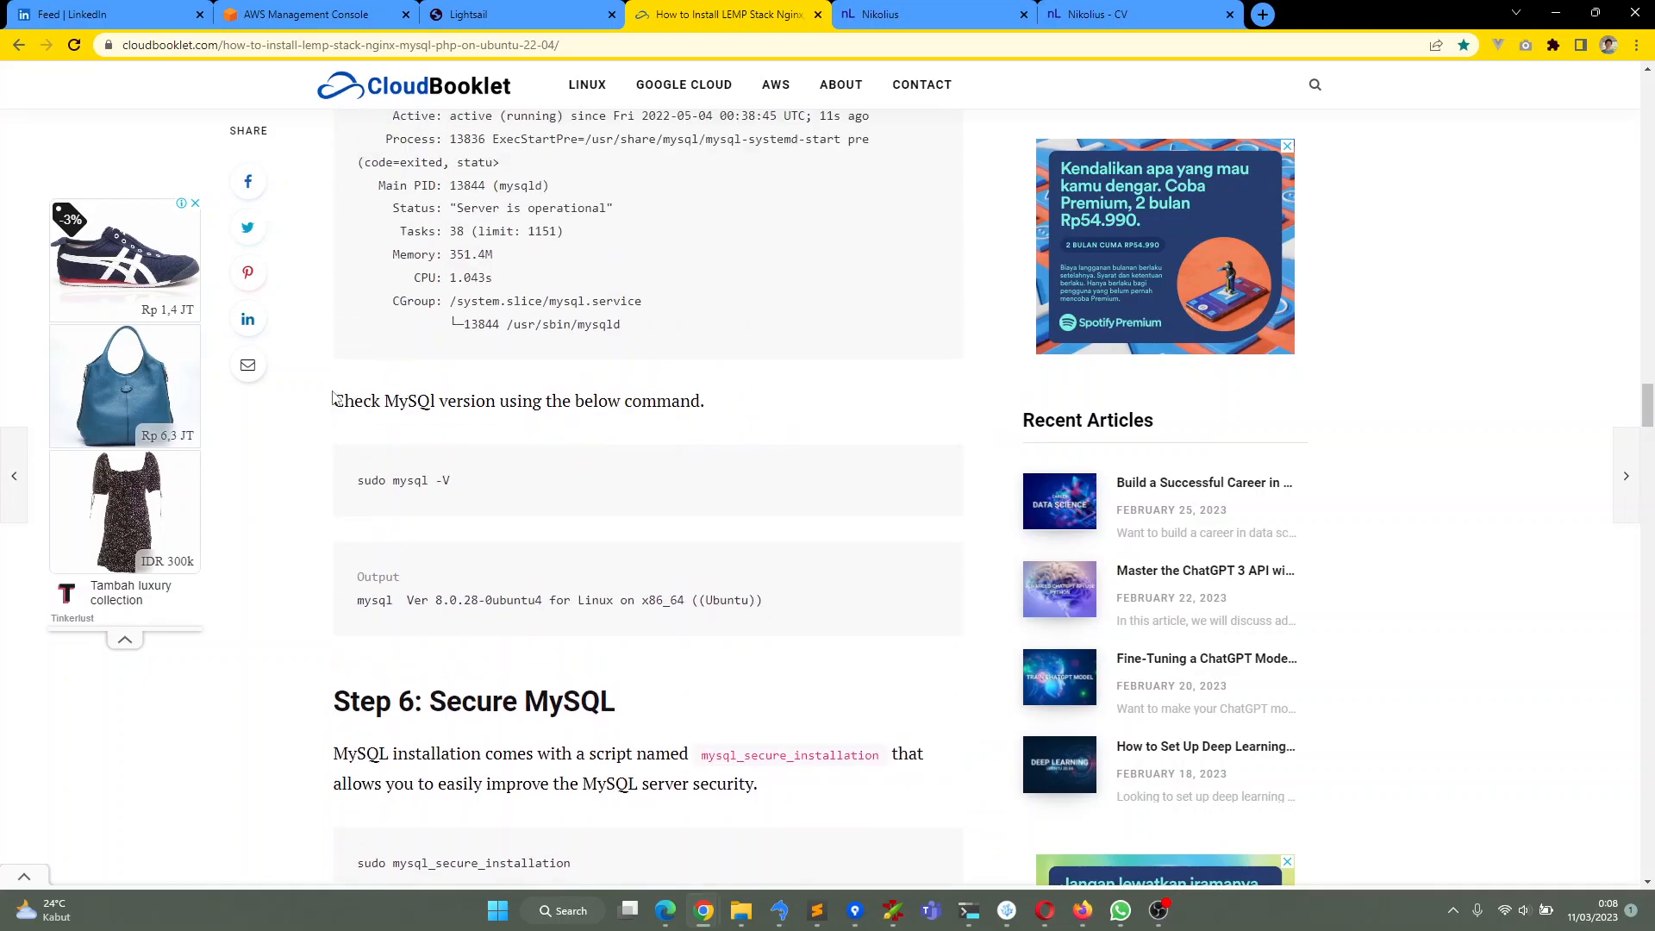
scroll(337, 398, up, 15)
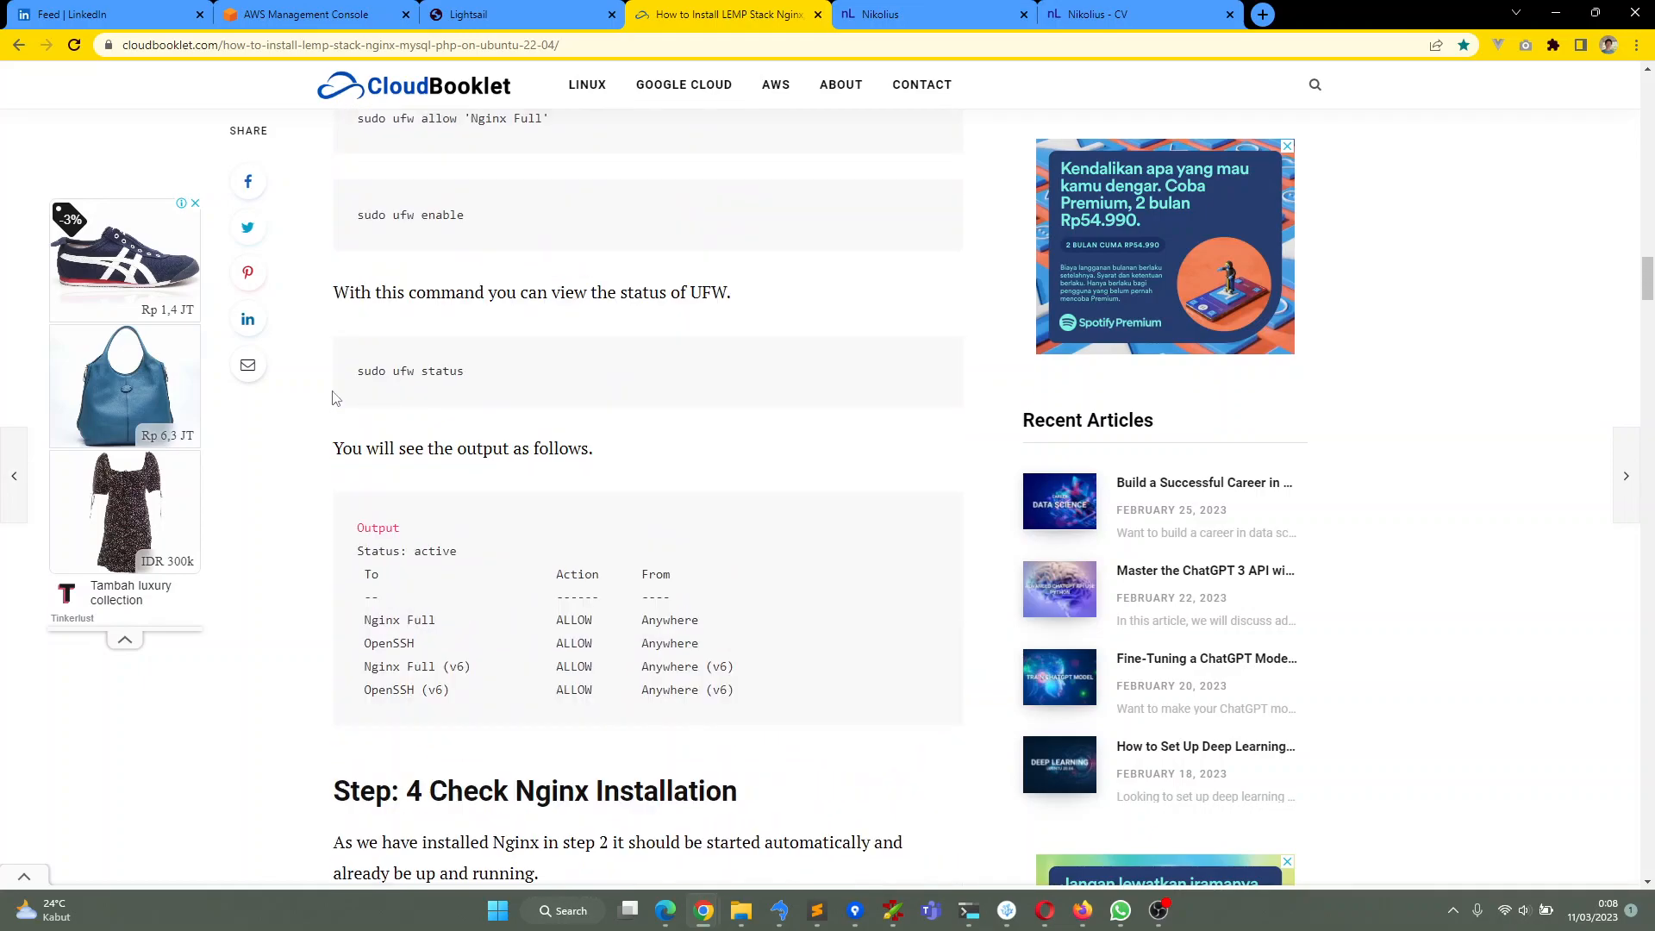
scroll(336, 398, up, 15)
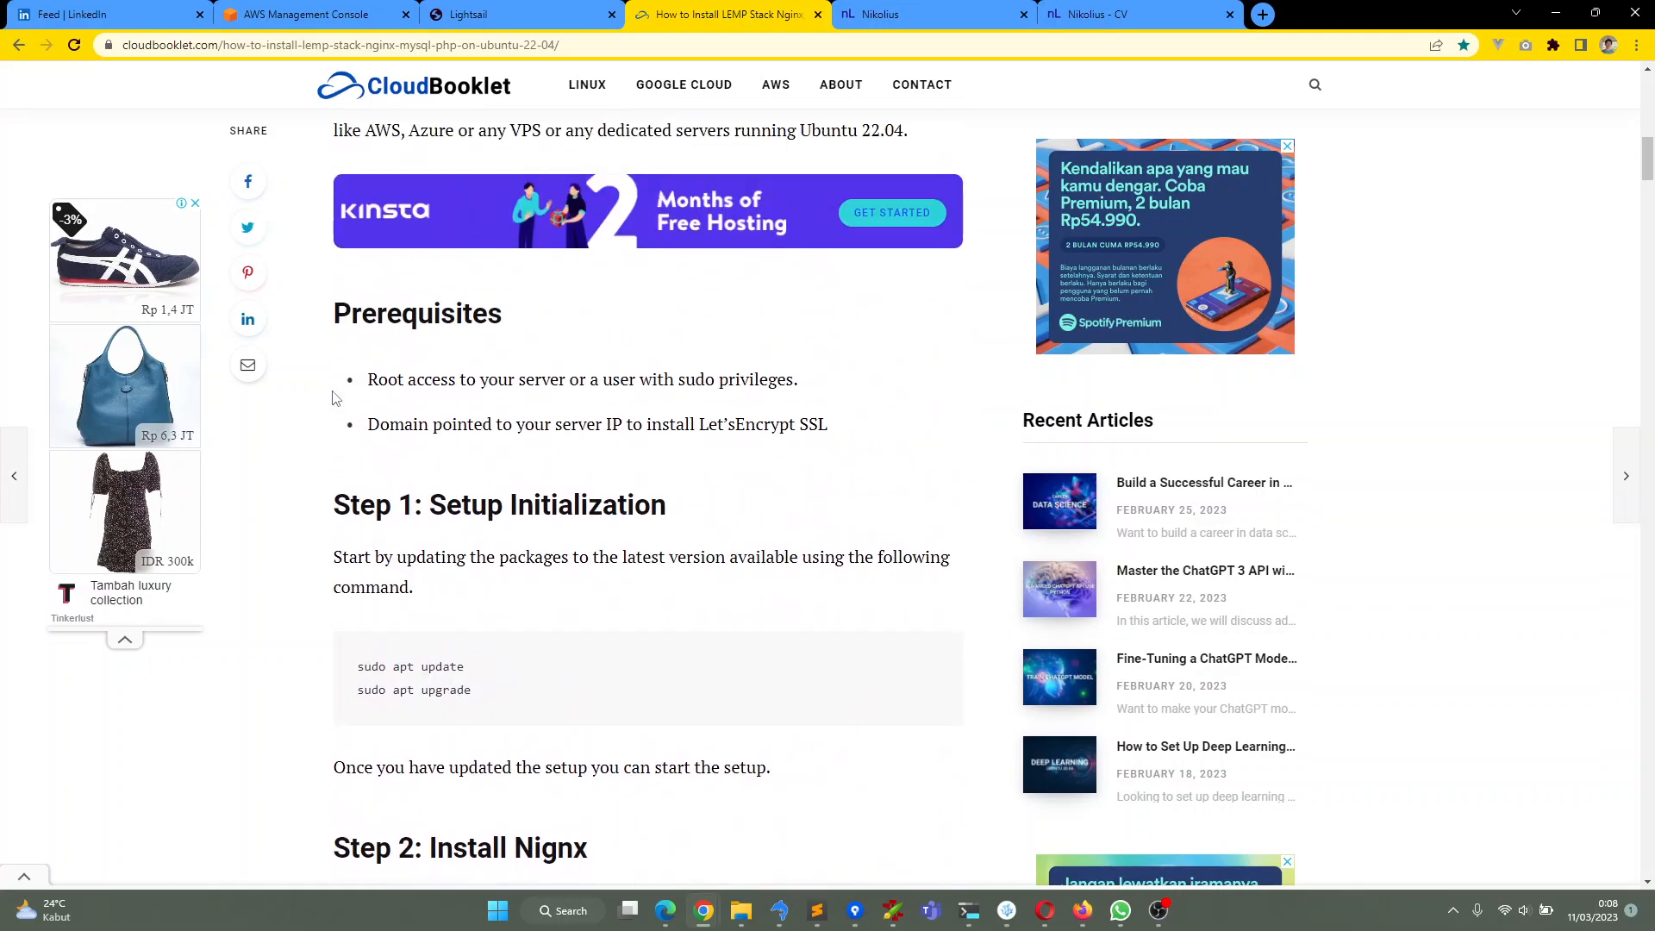
scroll(336, 399, down, 8)
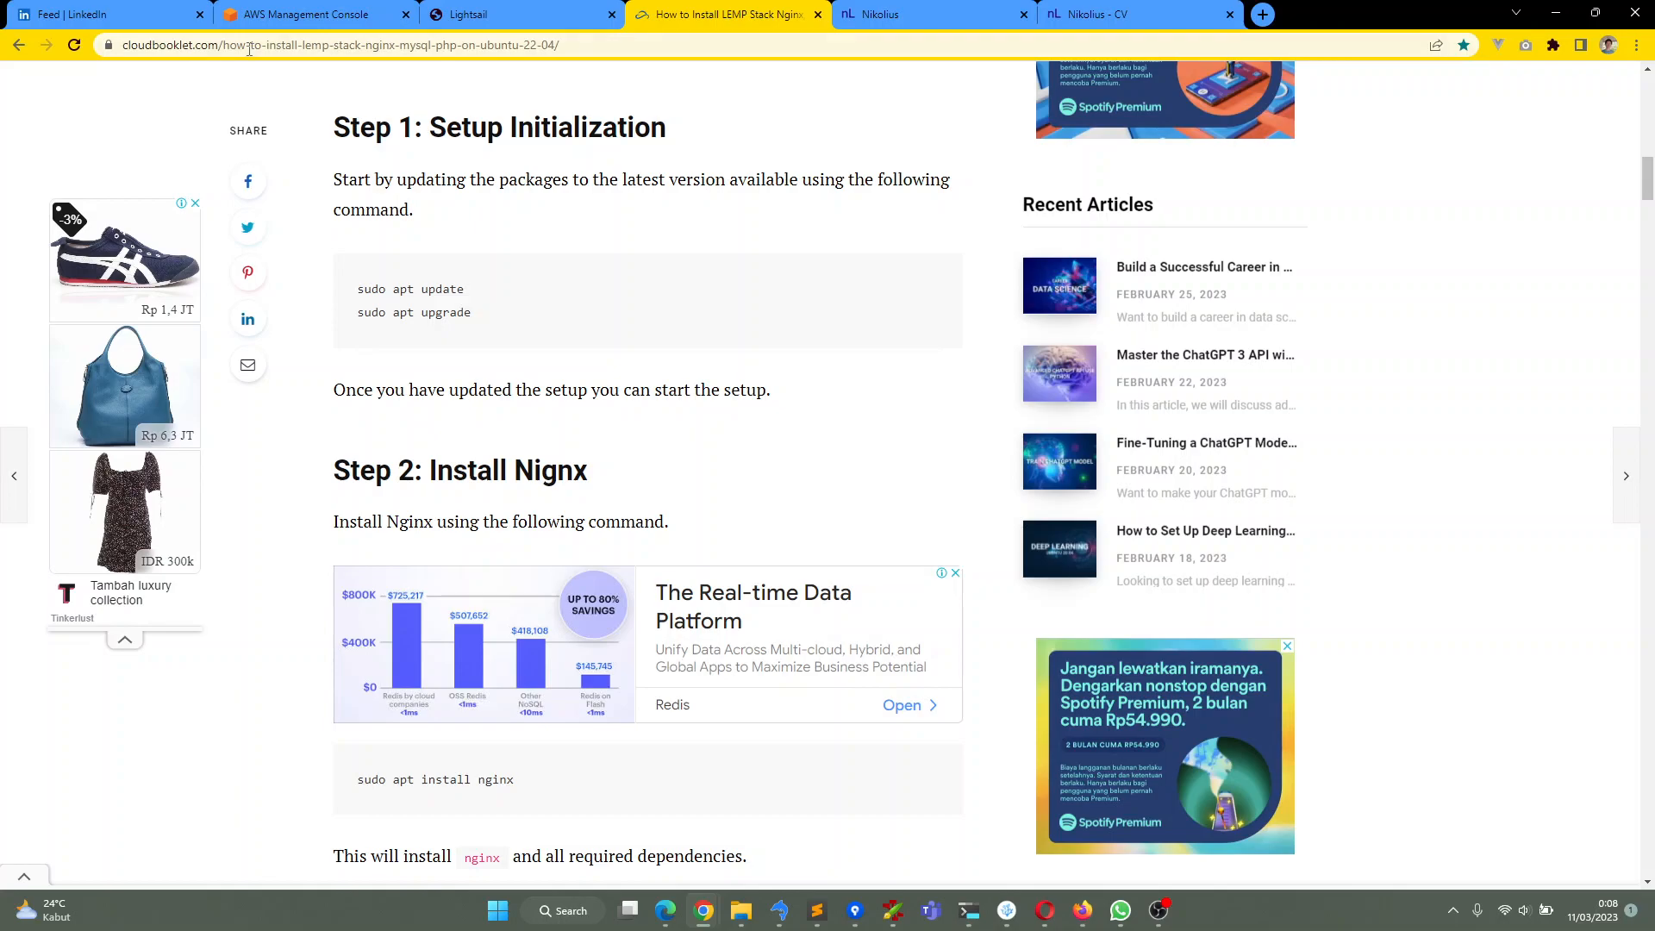
scroll(284, 480, down, 1)
scroll(285, 480, up, 5)
scroll(284, 480, down, 7)
scroll(285, 480, up, 5)
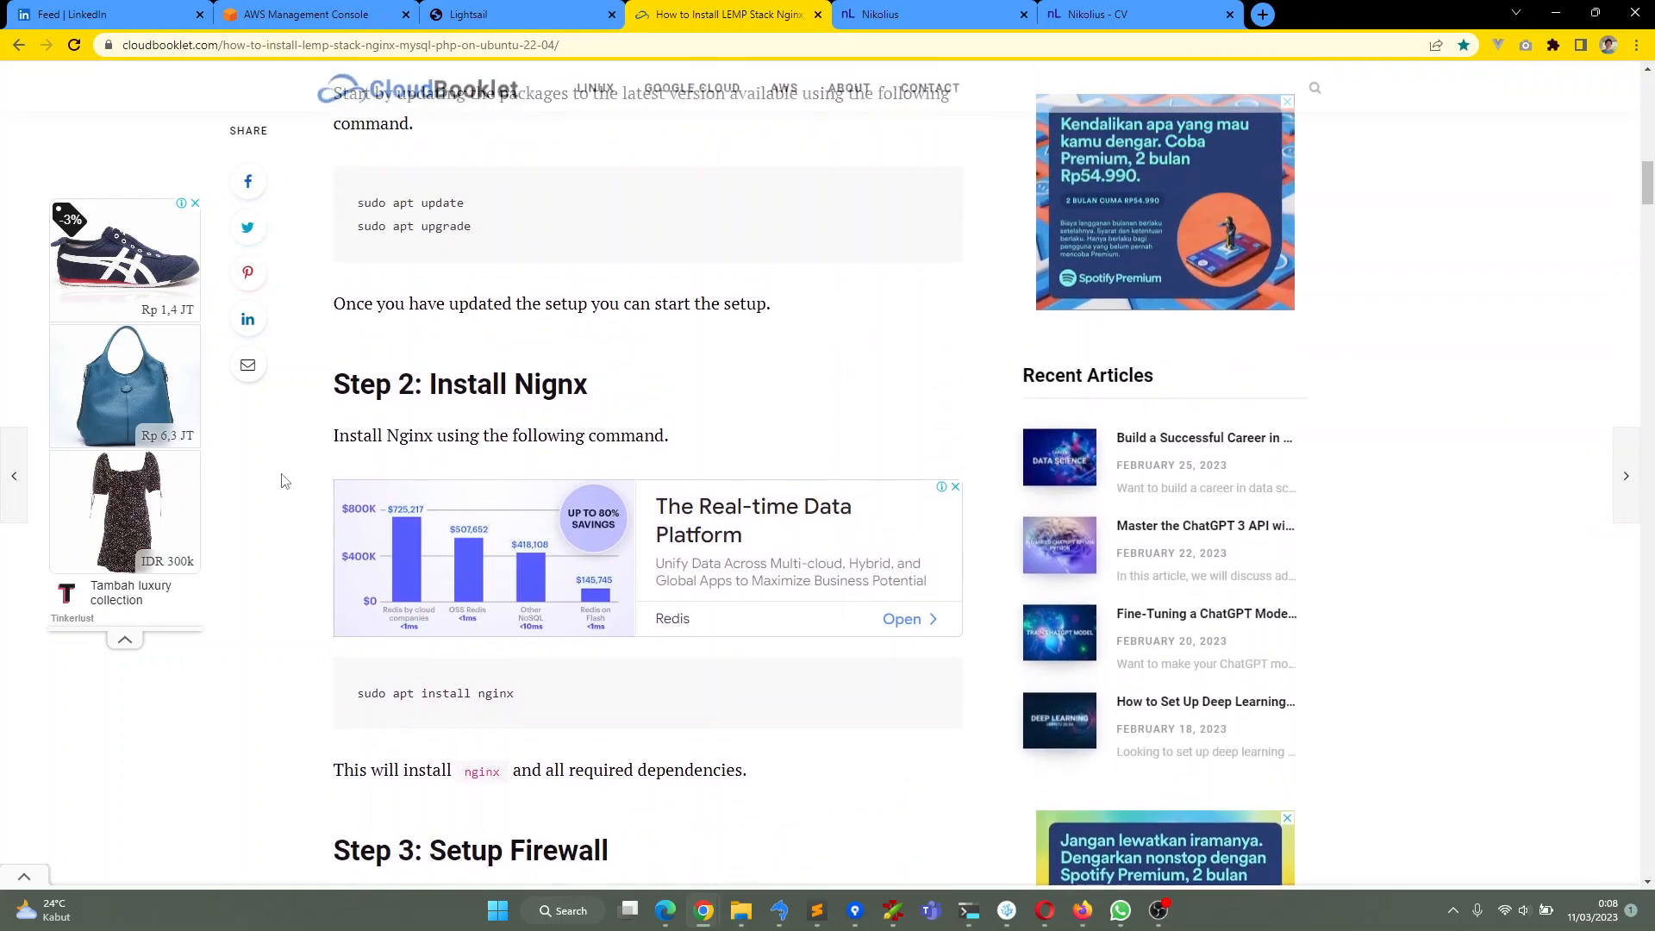
Check the Lightsail page briefly, and read the tutorial's Nginx installation and firewall setup, highlighting the Nginx and OpenSSH profile descriptions
key(ctrl+shift+Tab)
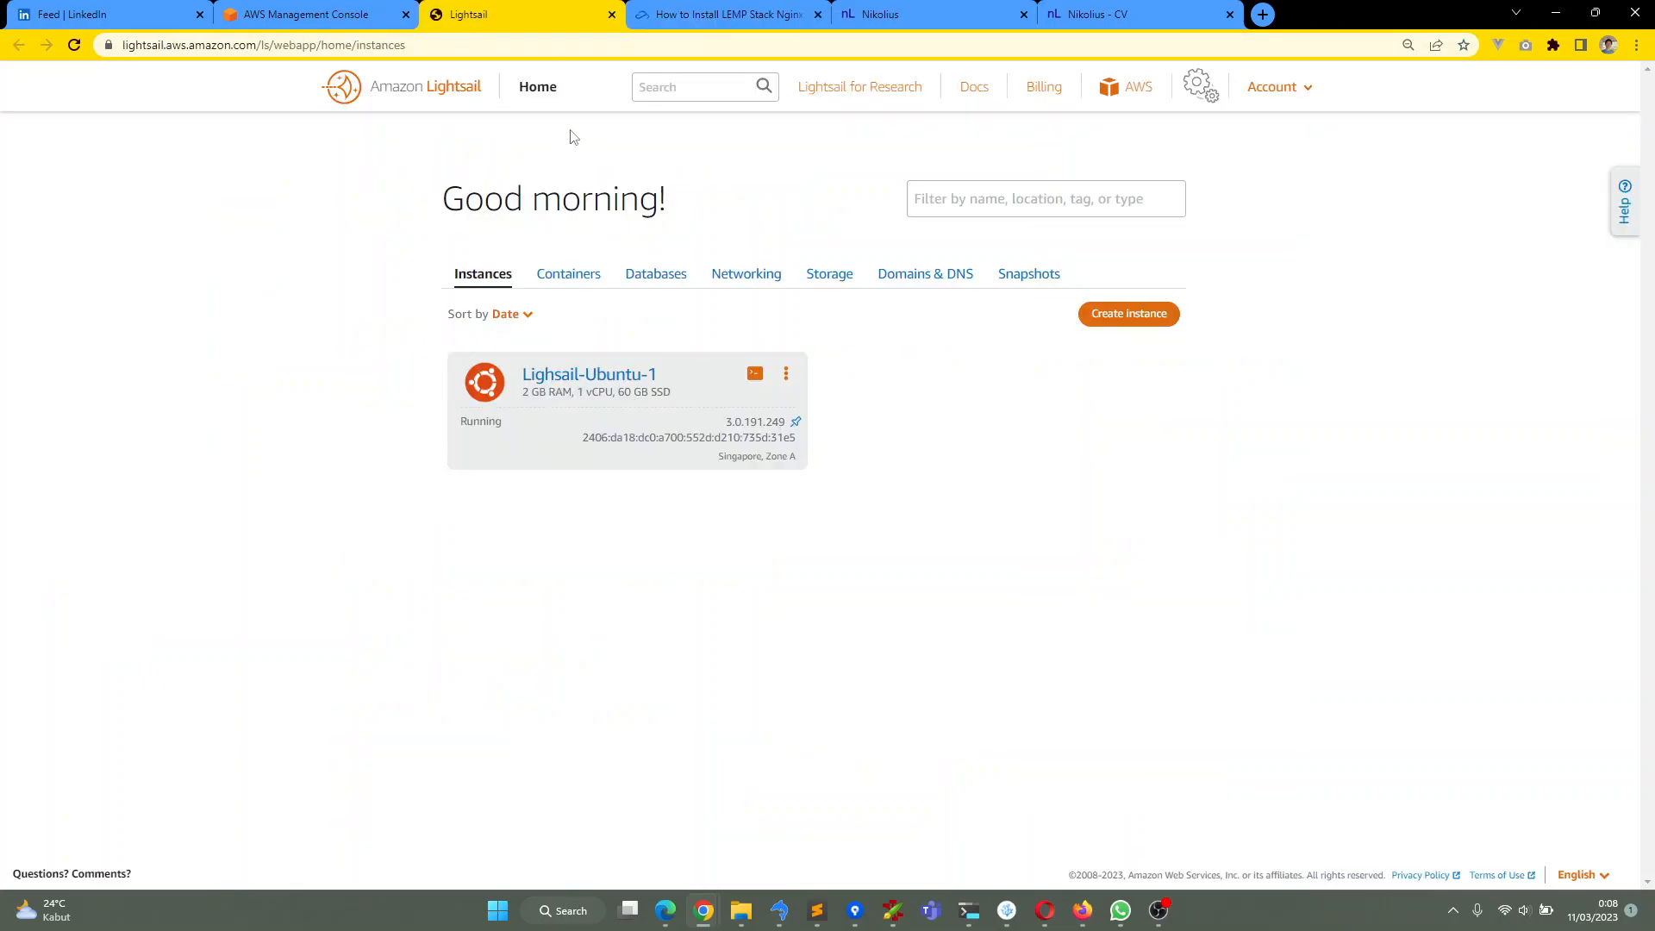
click(727, 16)
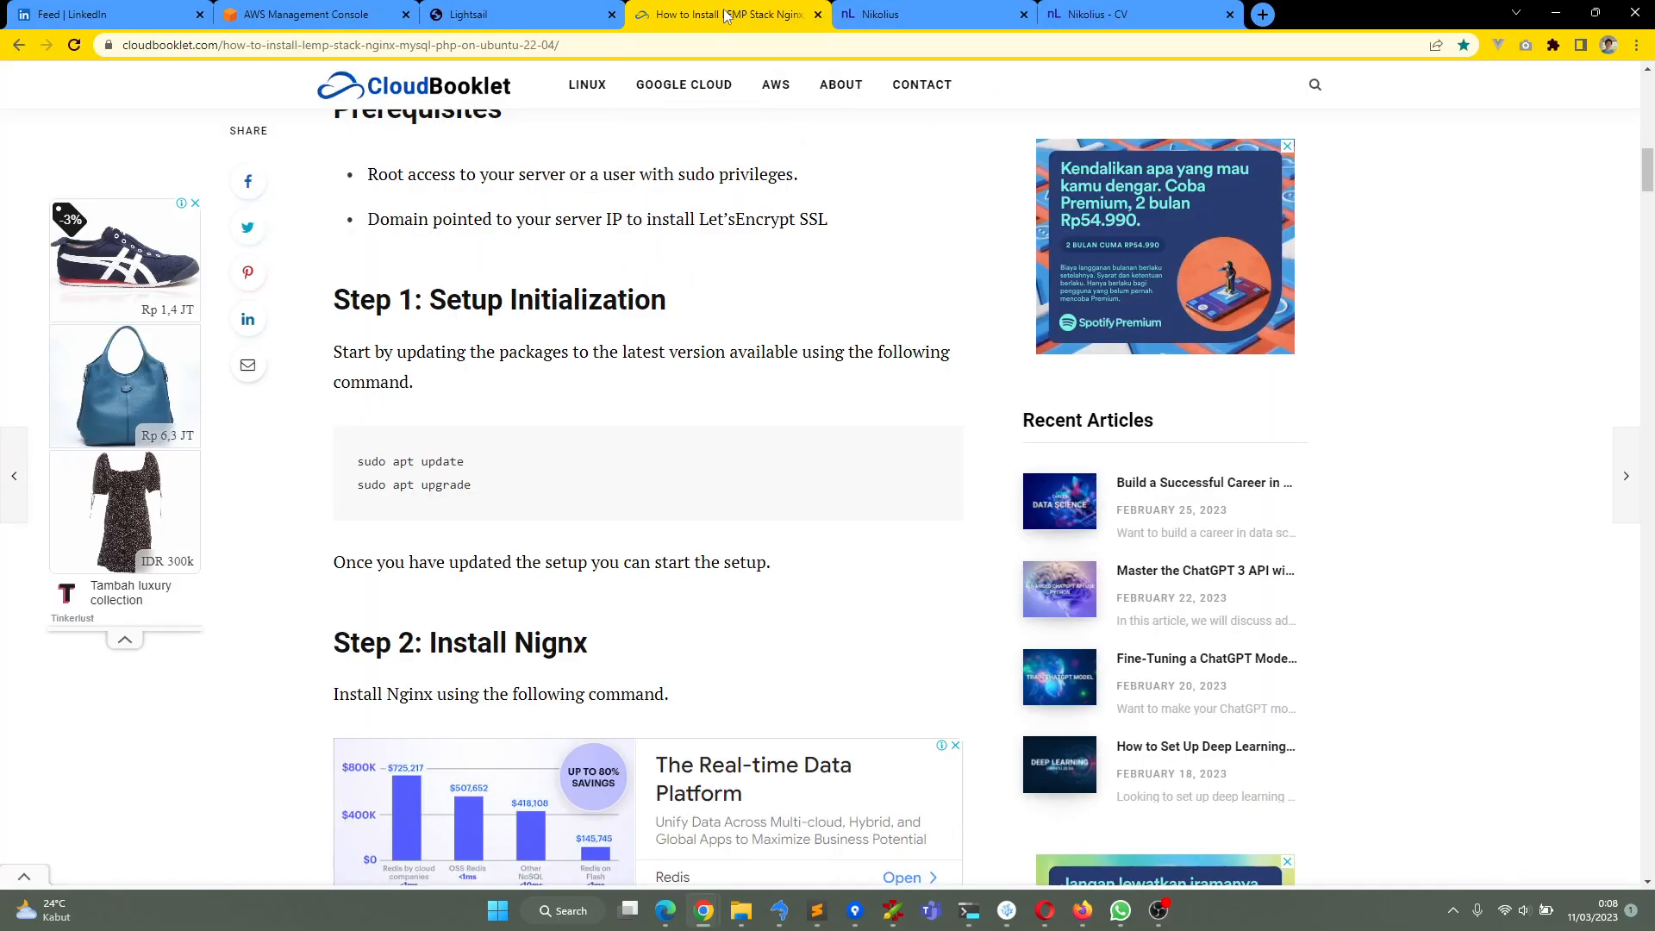
scroll(317, 514, down, 7)
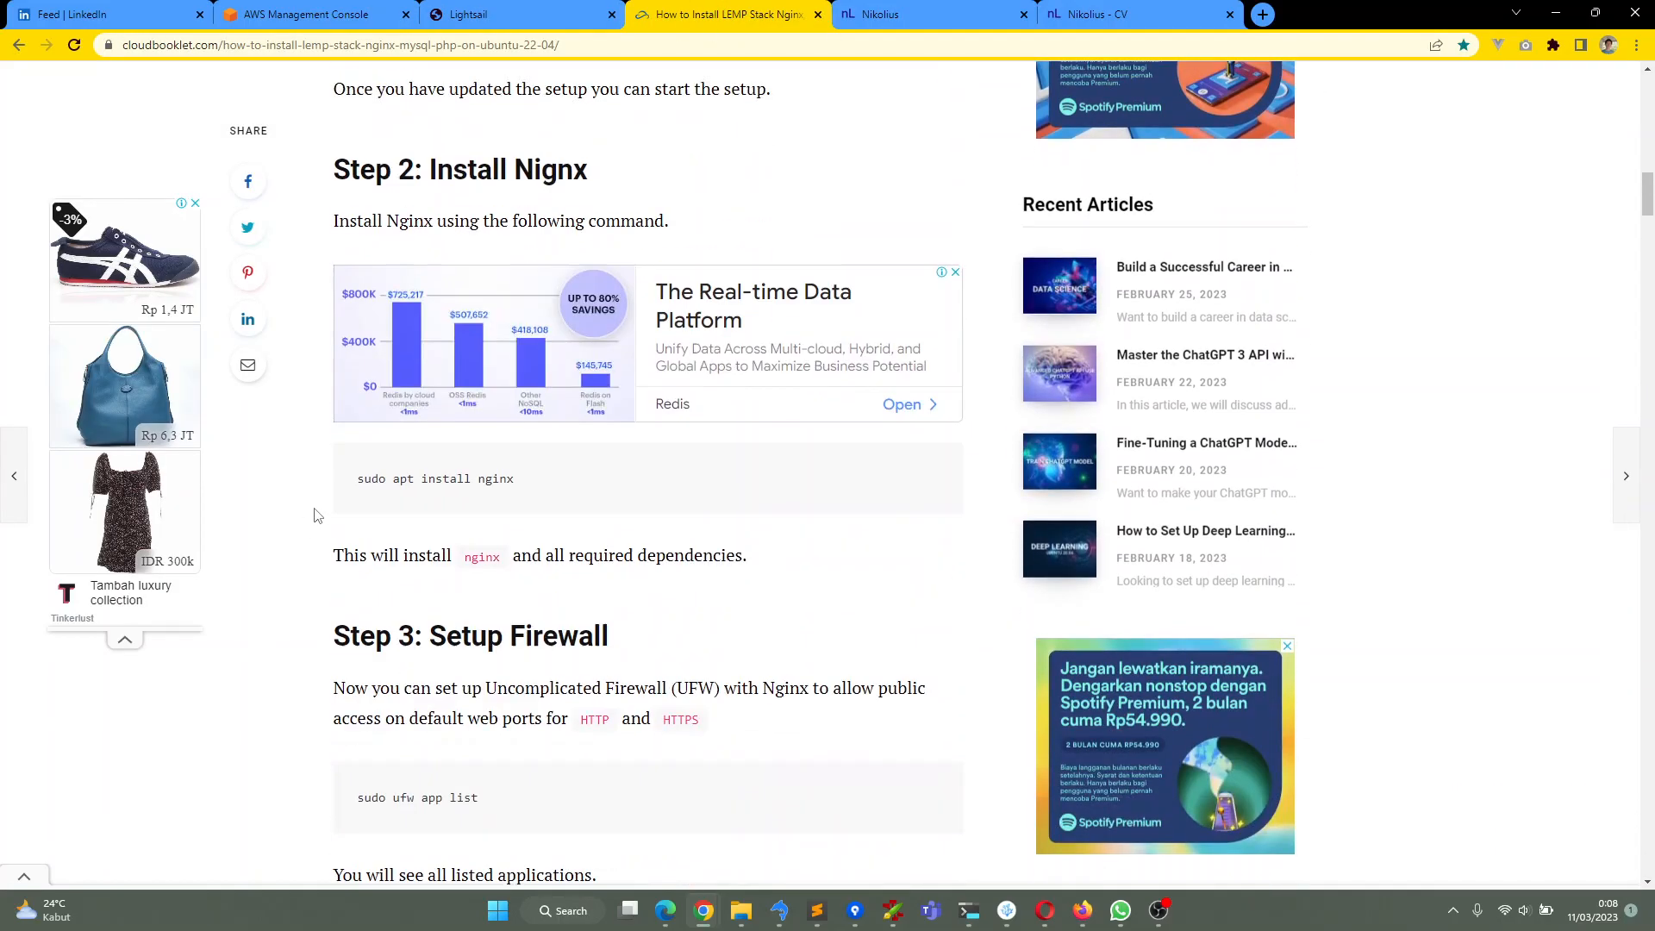
scroll(529, 522, up, 2)
scroll(530, 522, down, 2)
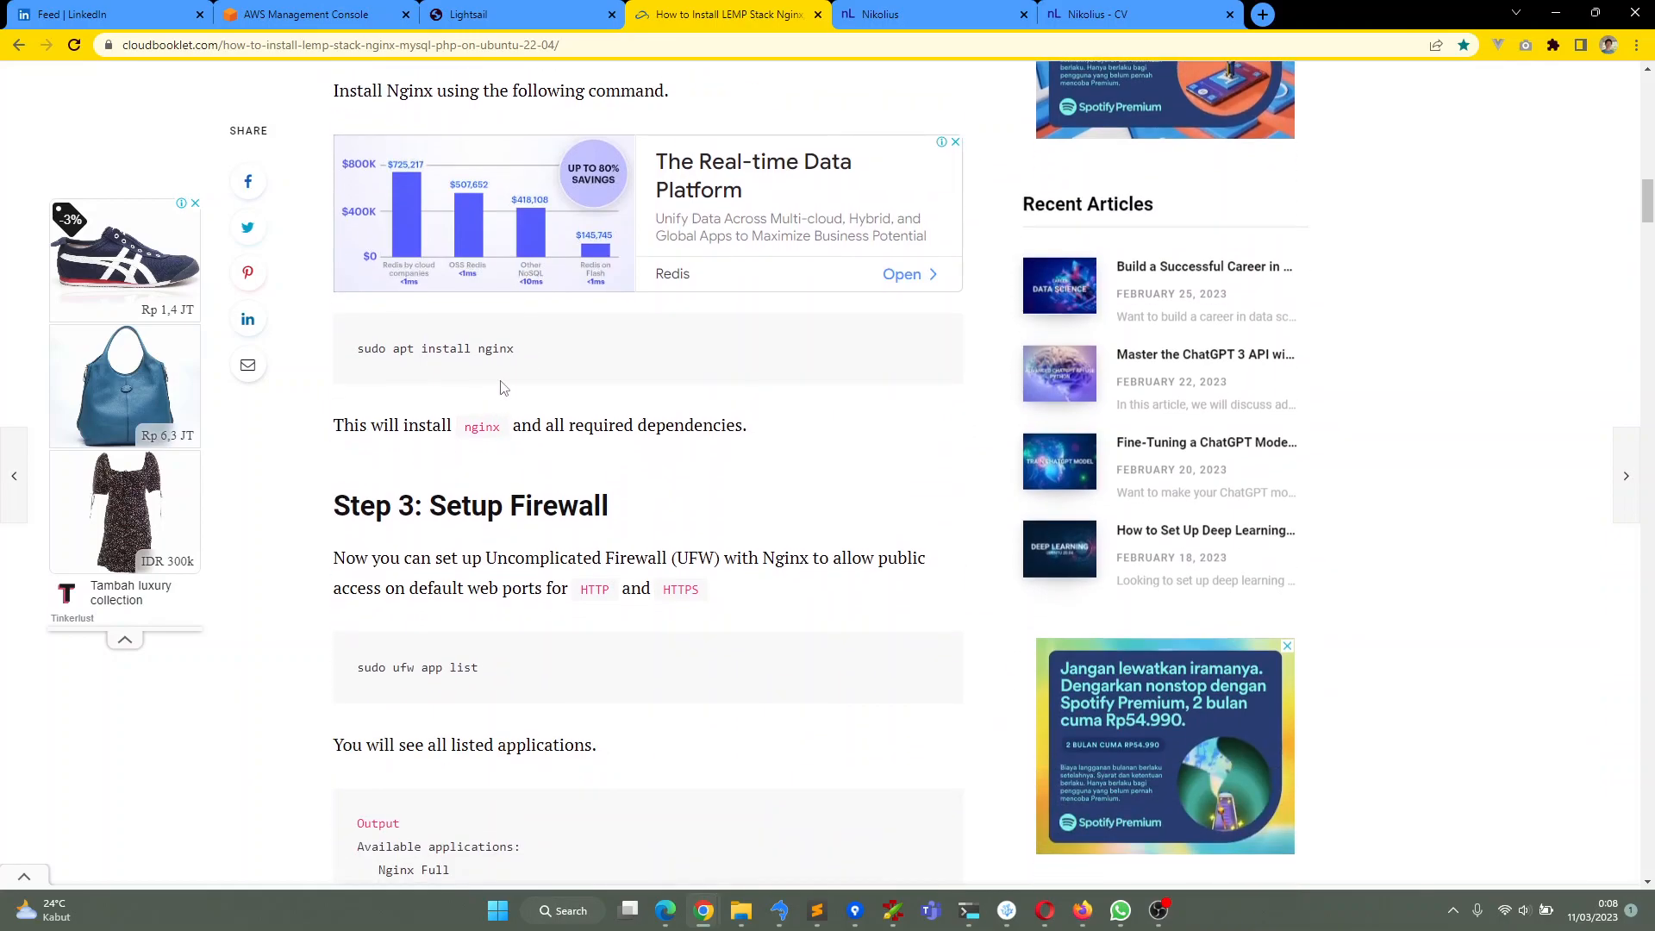
scroll(496, 388, down, 3)
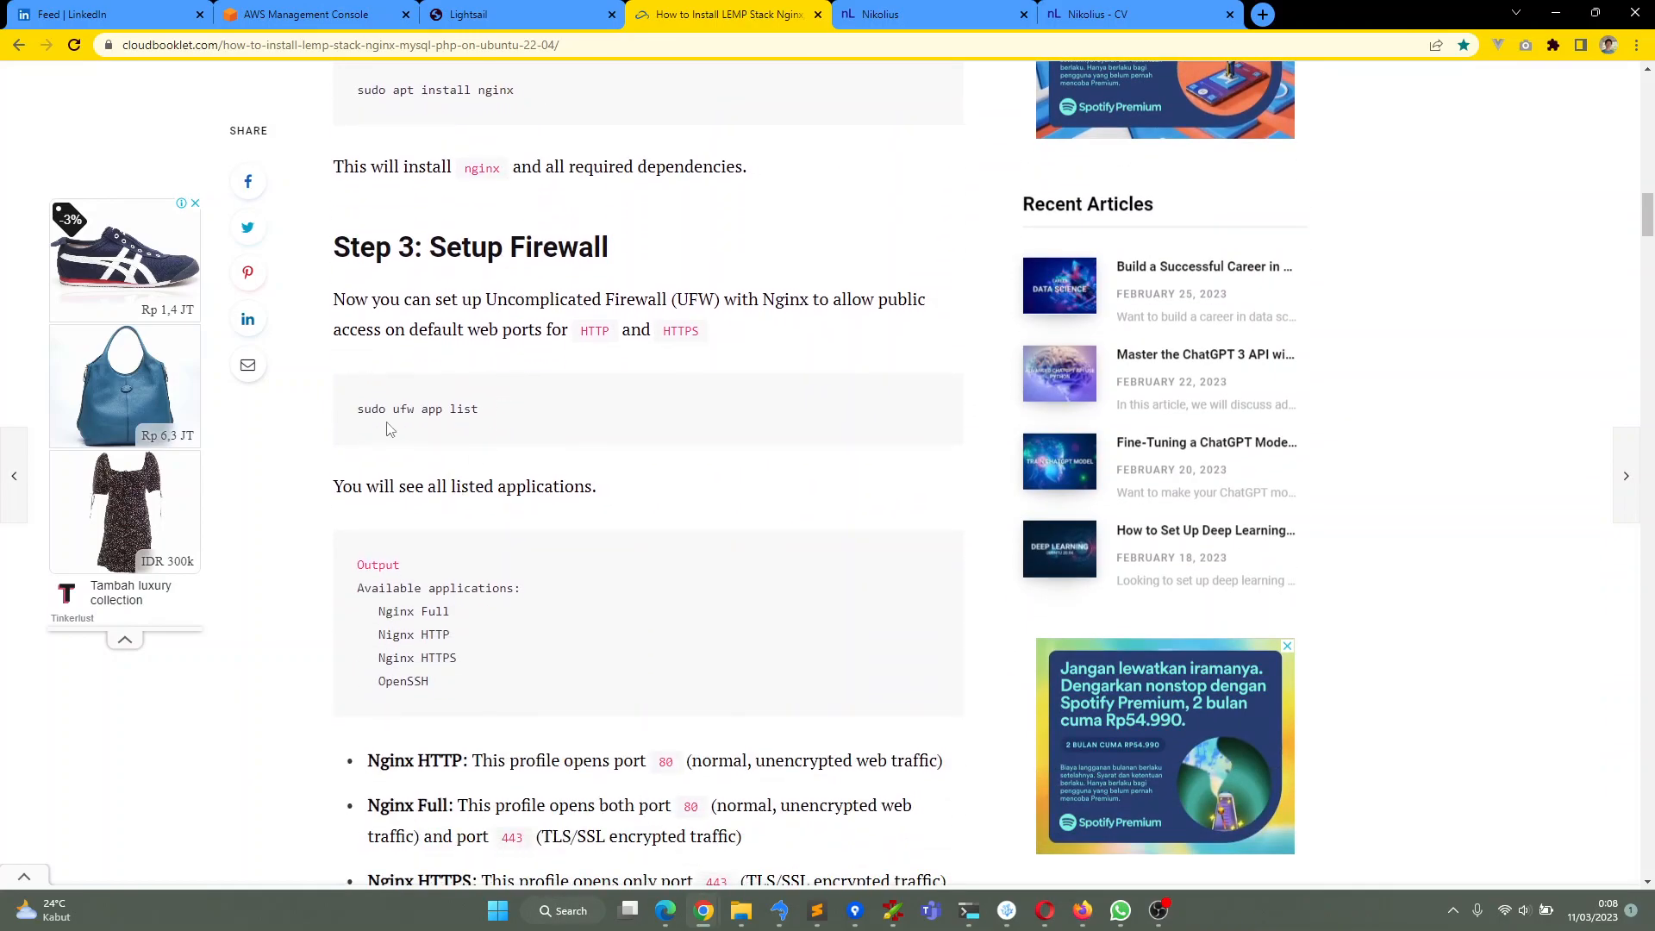
scroll(505, 412, down, 3)
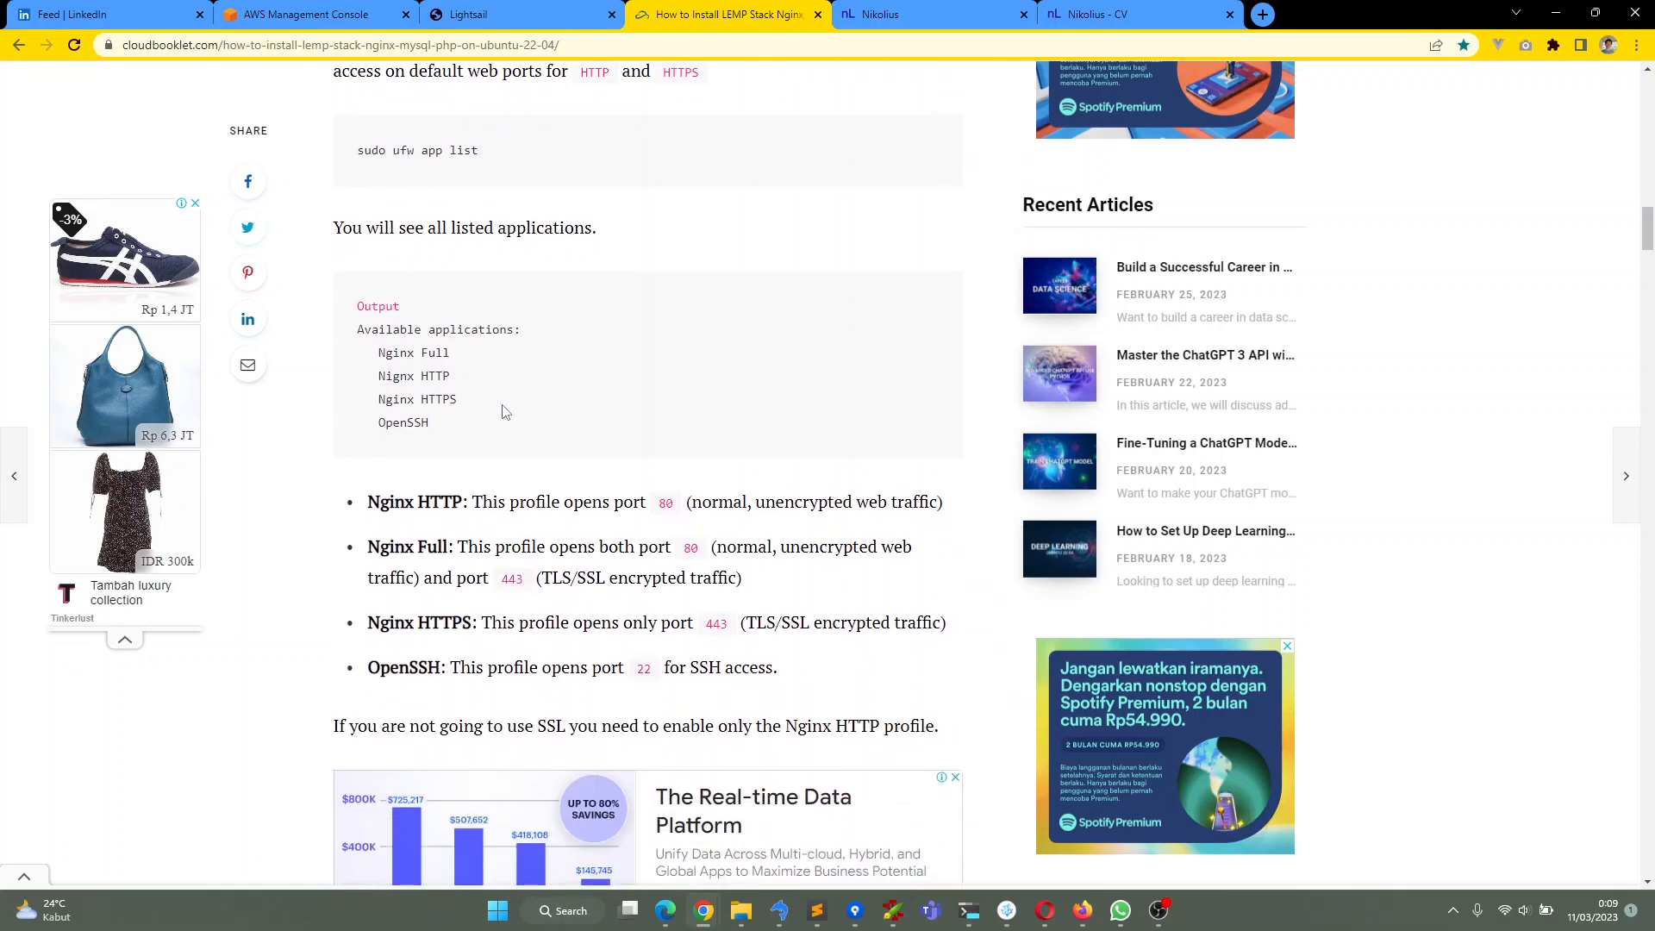
scroll(504, 412, down, 1)
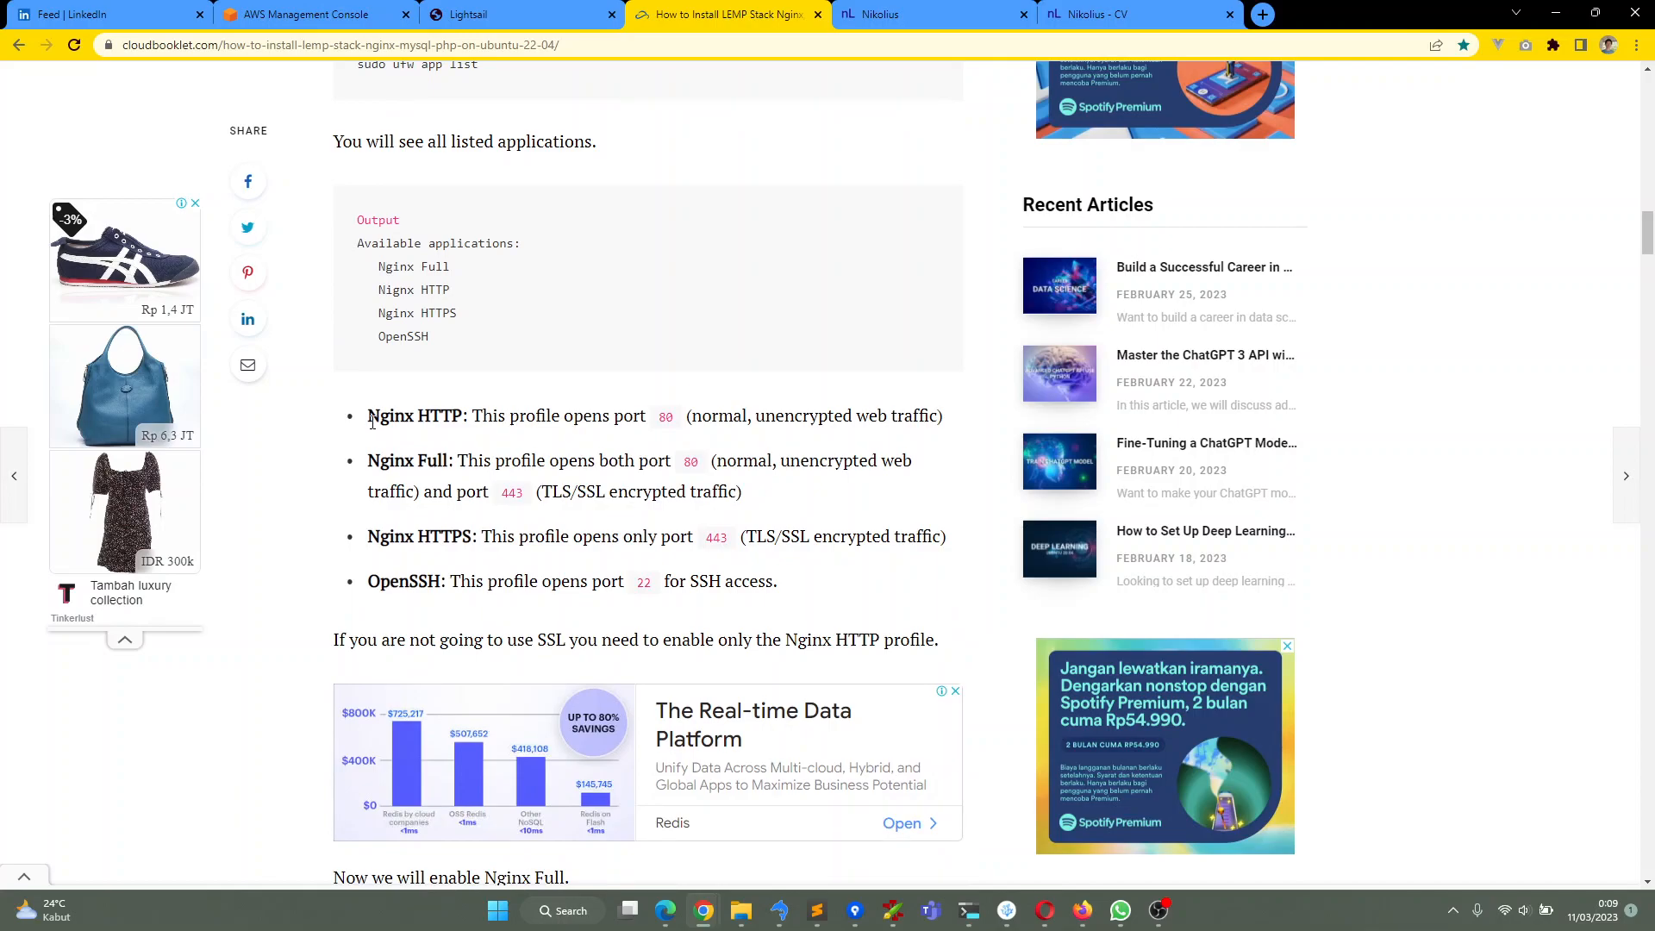
drag(372, 423, 842, 580)
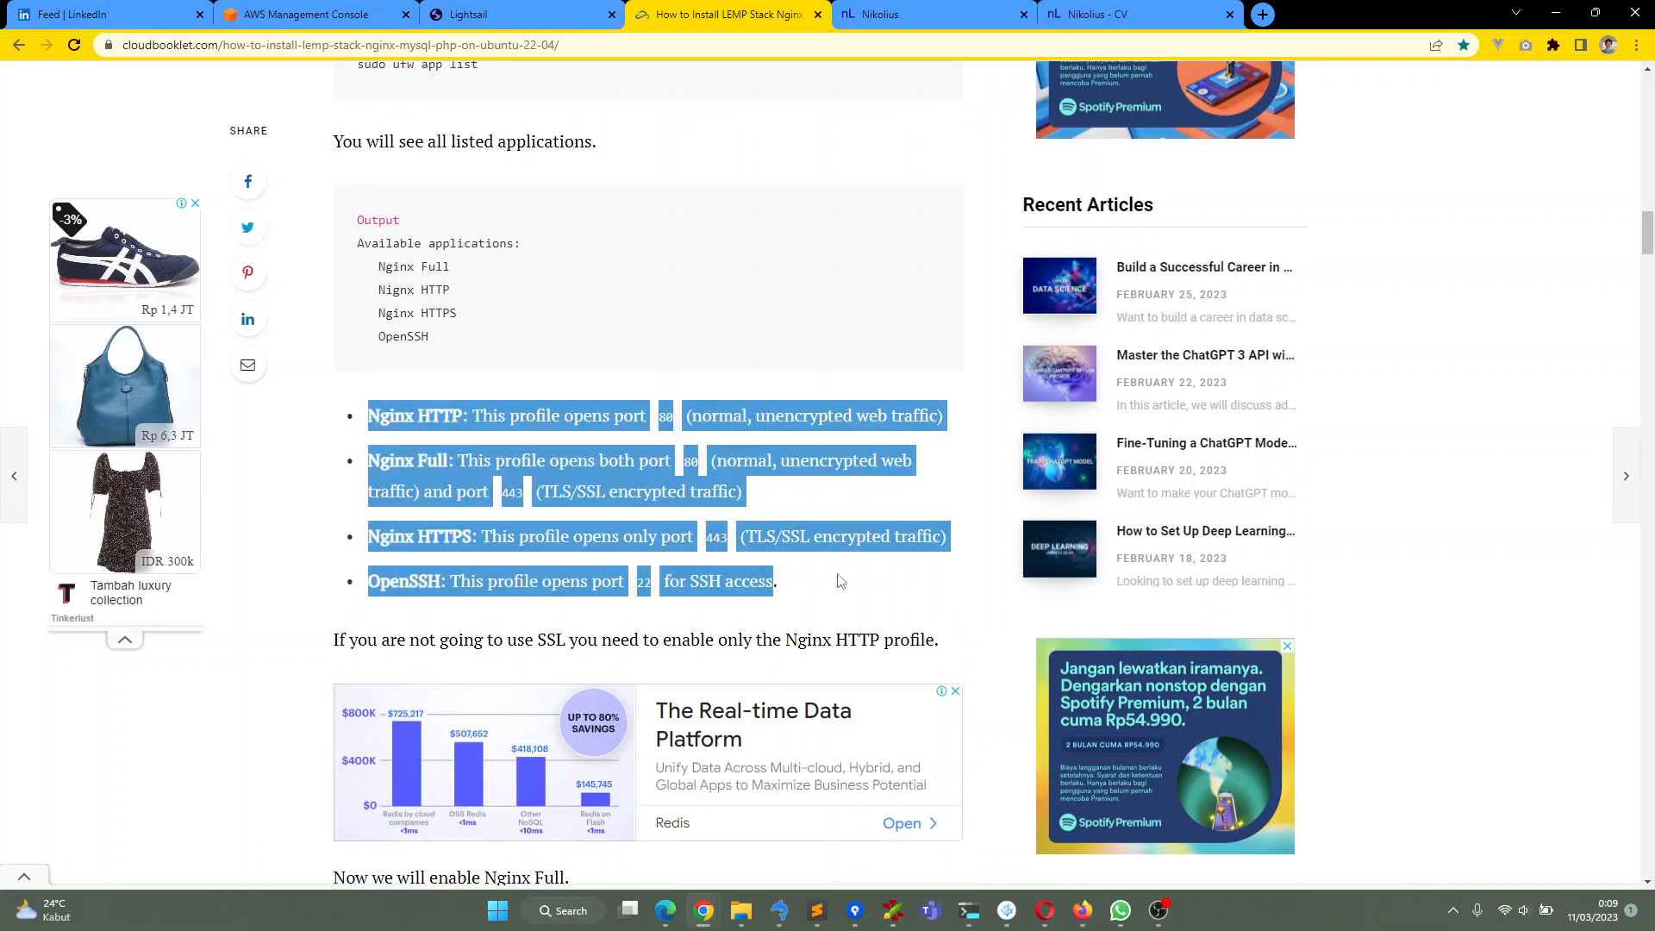
click(610, 485)
Return to Lightsail and open the networking settings of the Lighsail-Ubuntu-1 instance
click(481, 22)
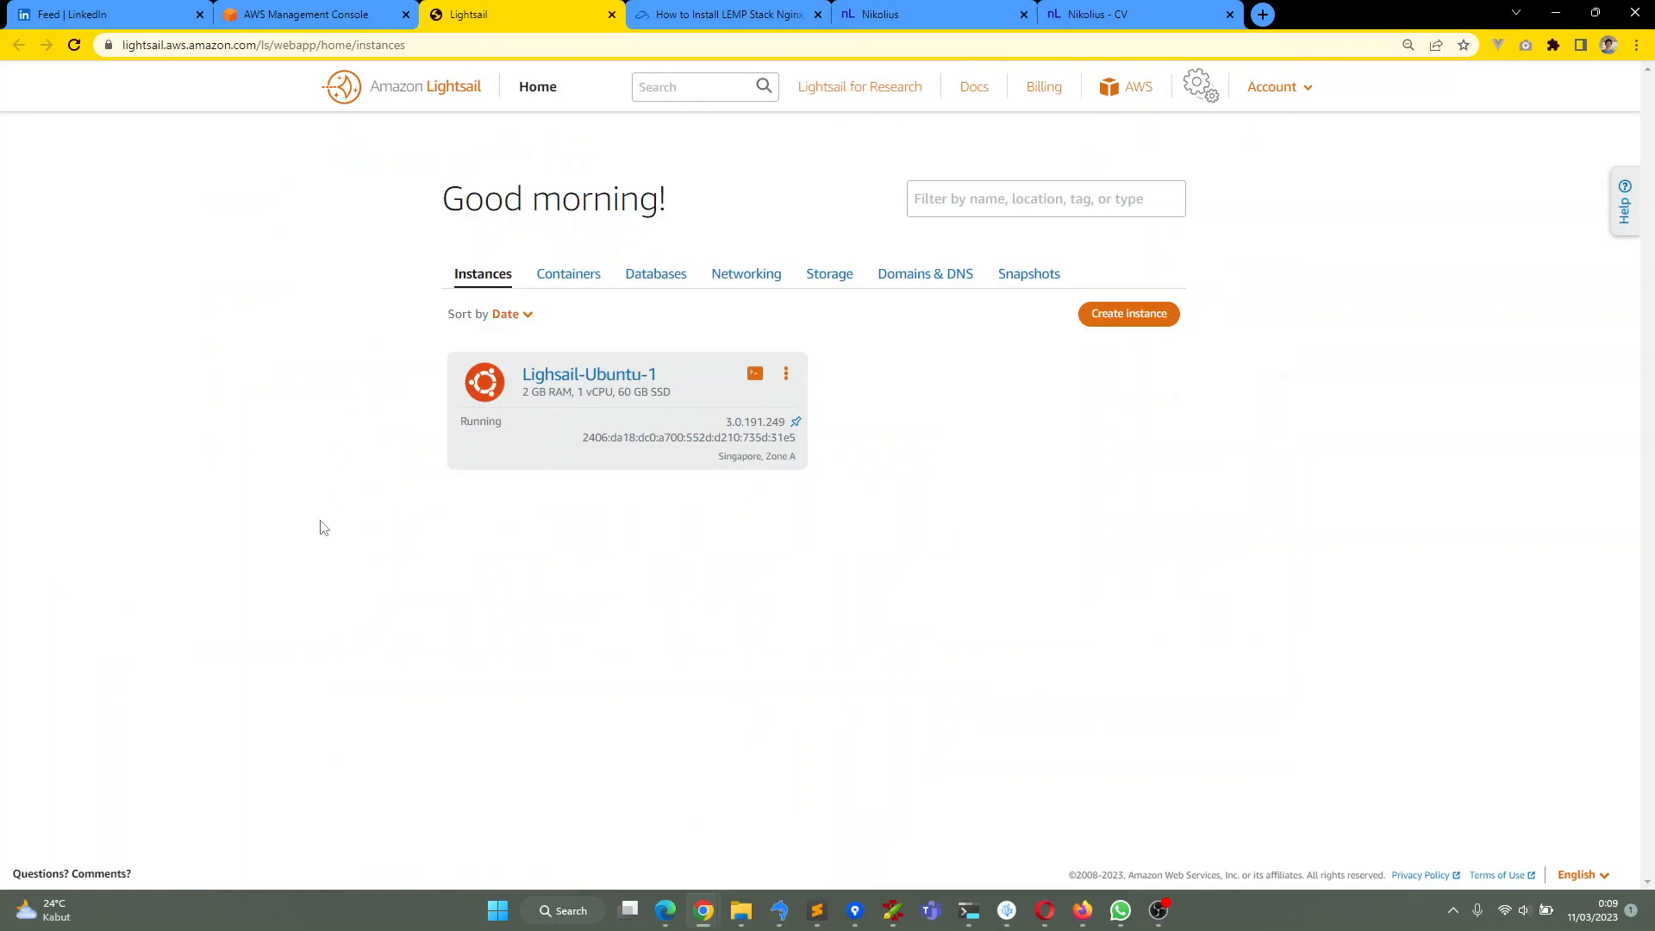
click(747, 276)
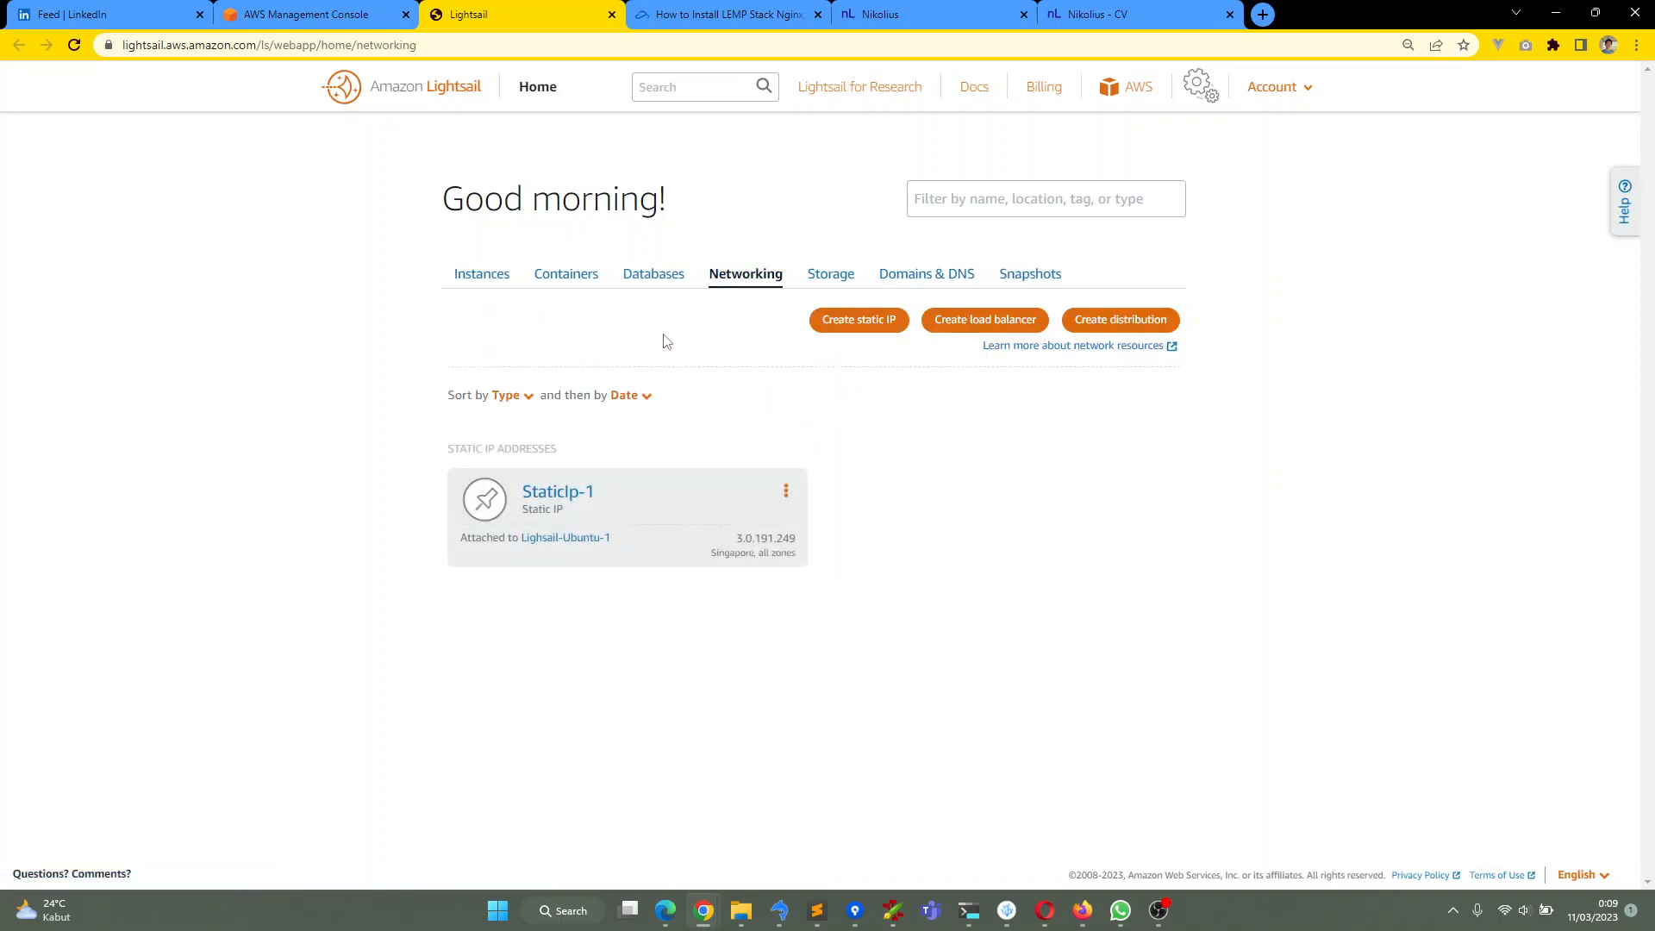
click(496, 276)
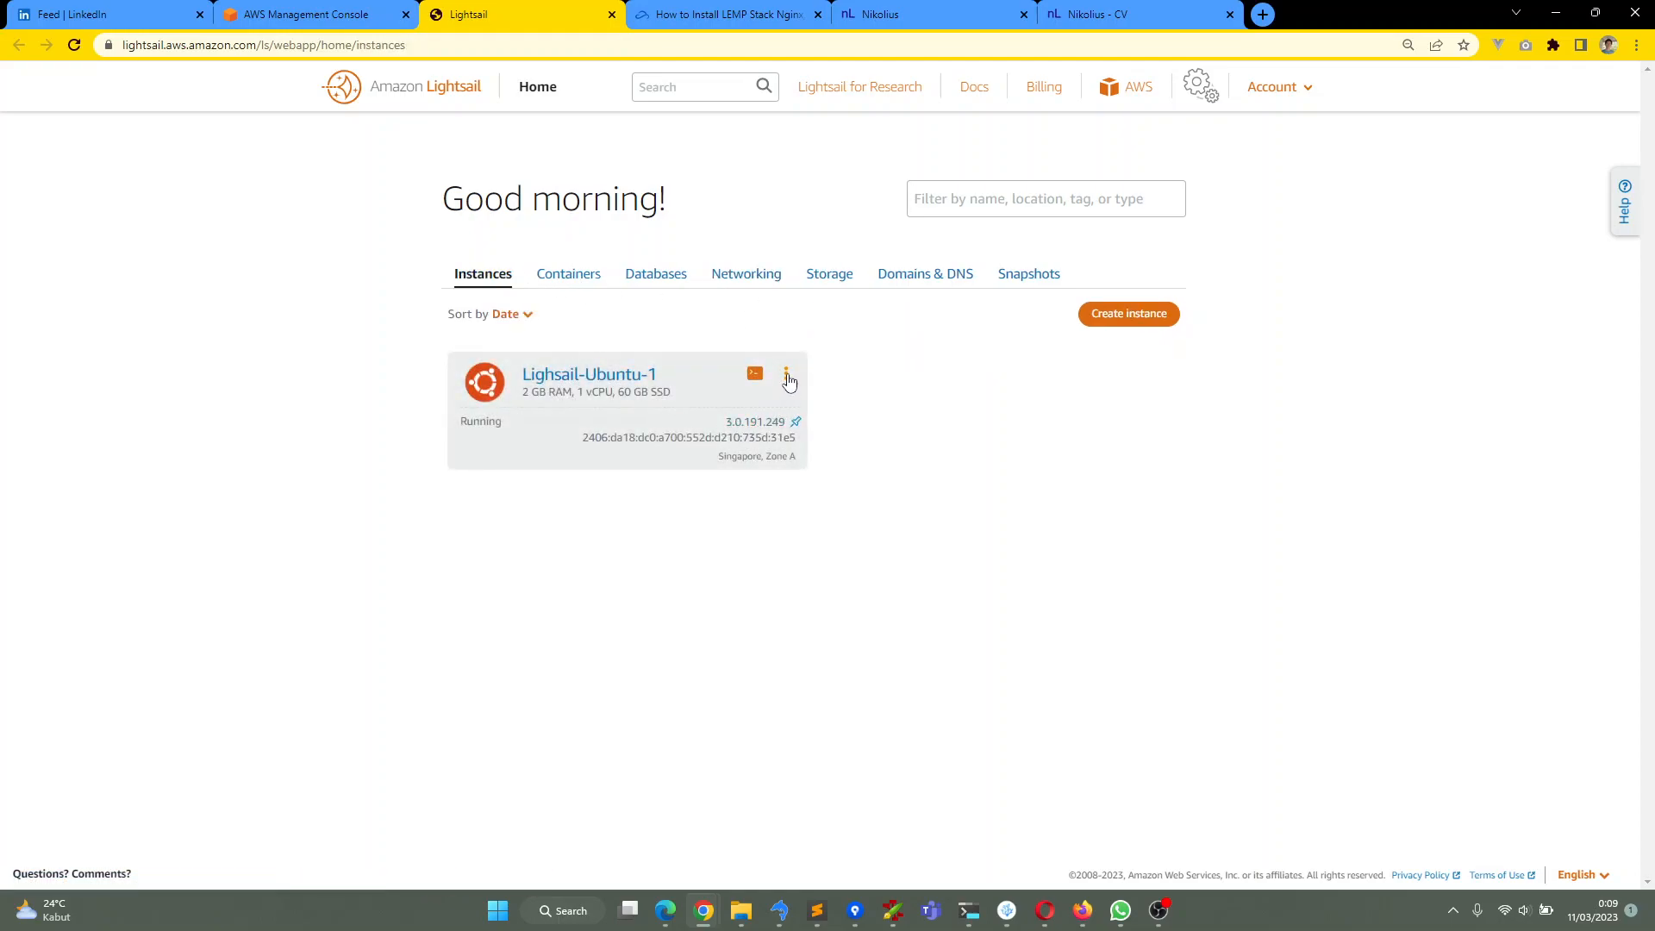
click(574, 376)
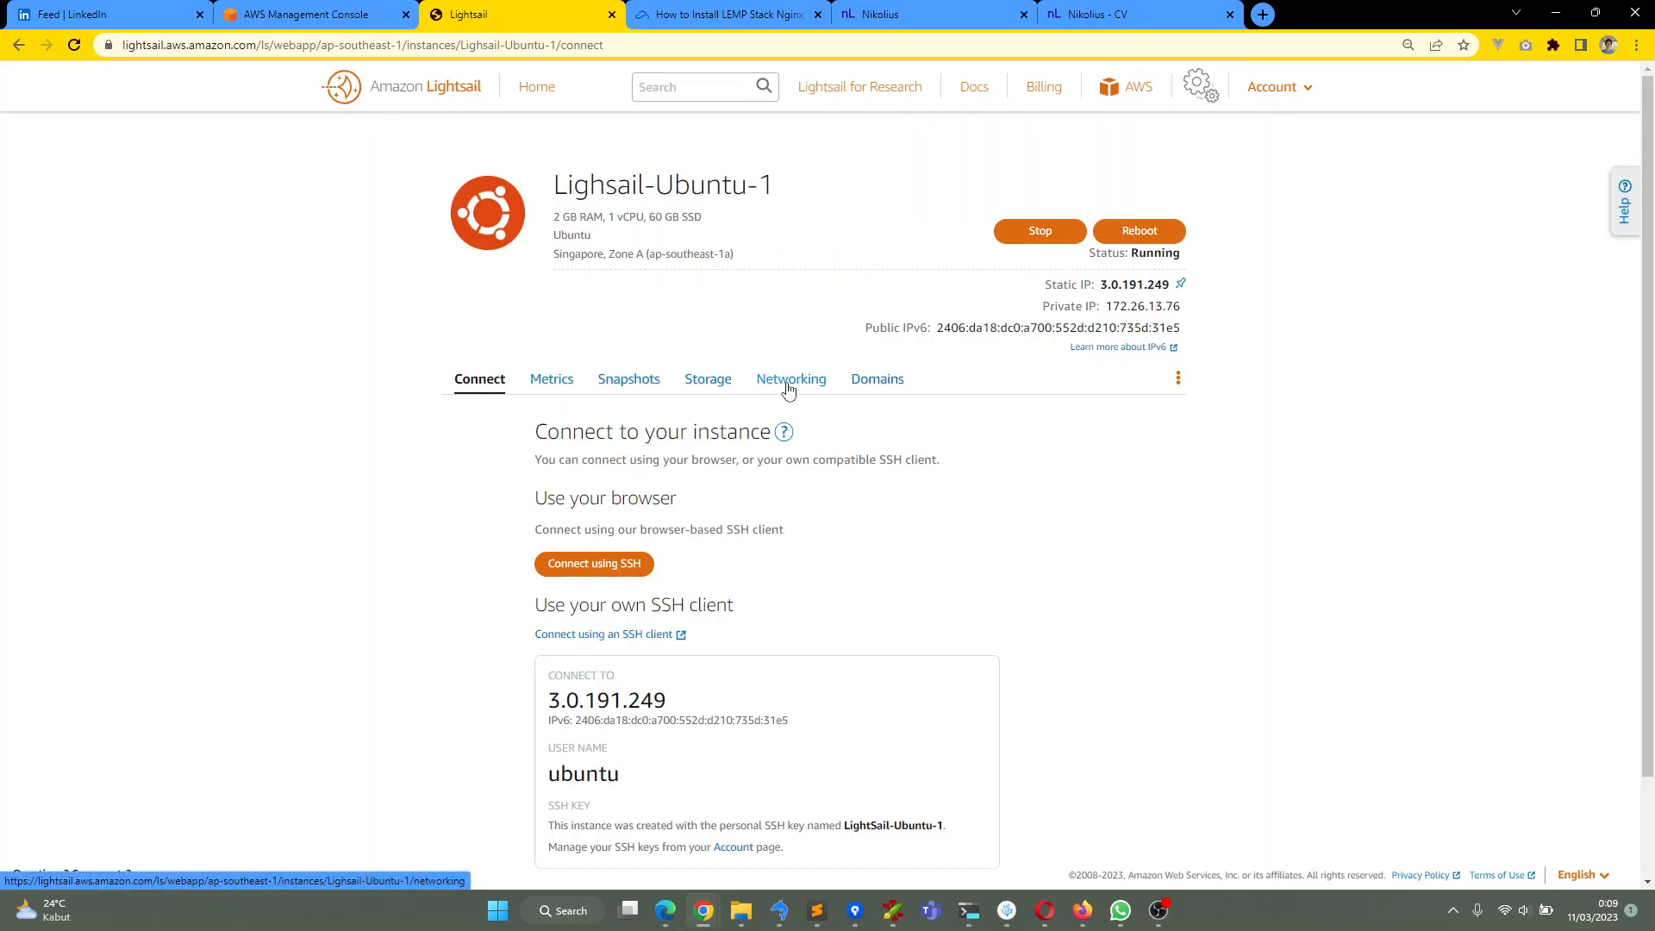
scroll(638, 448, down, 2)
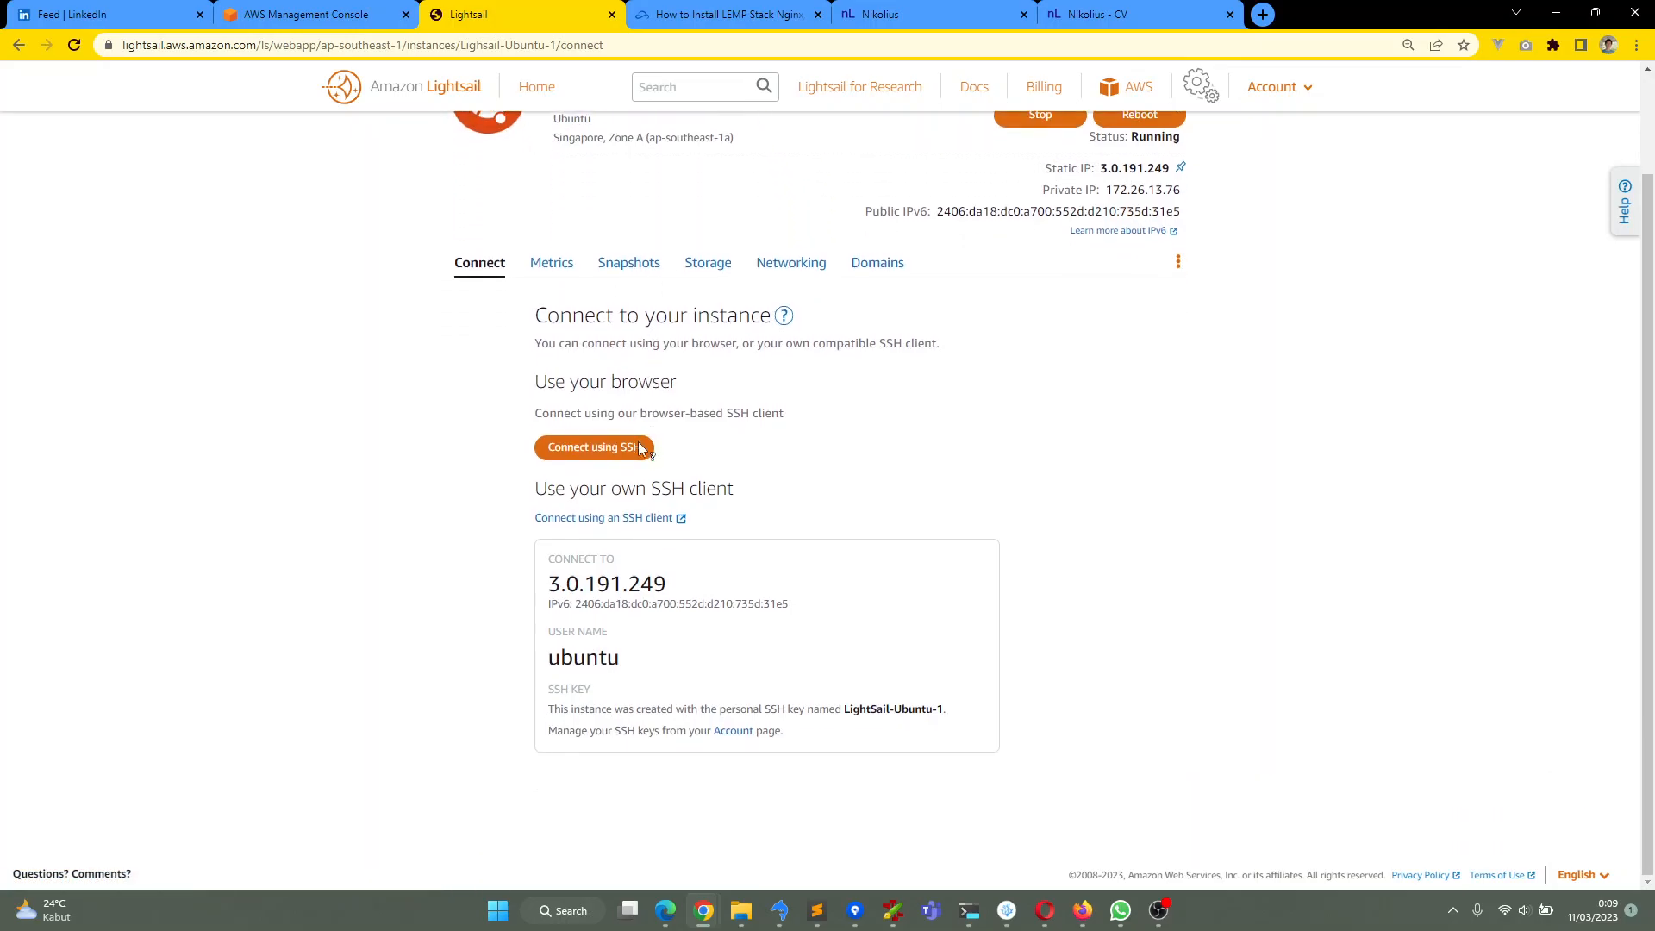
click(778, 265)
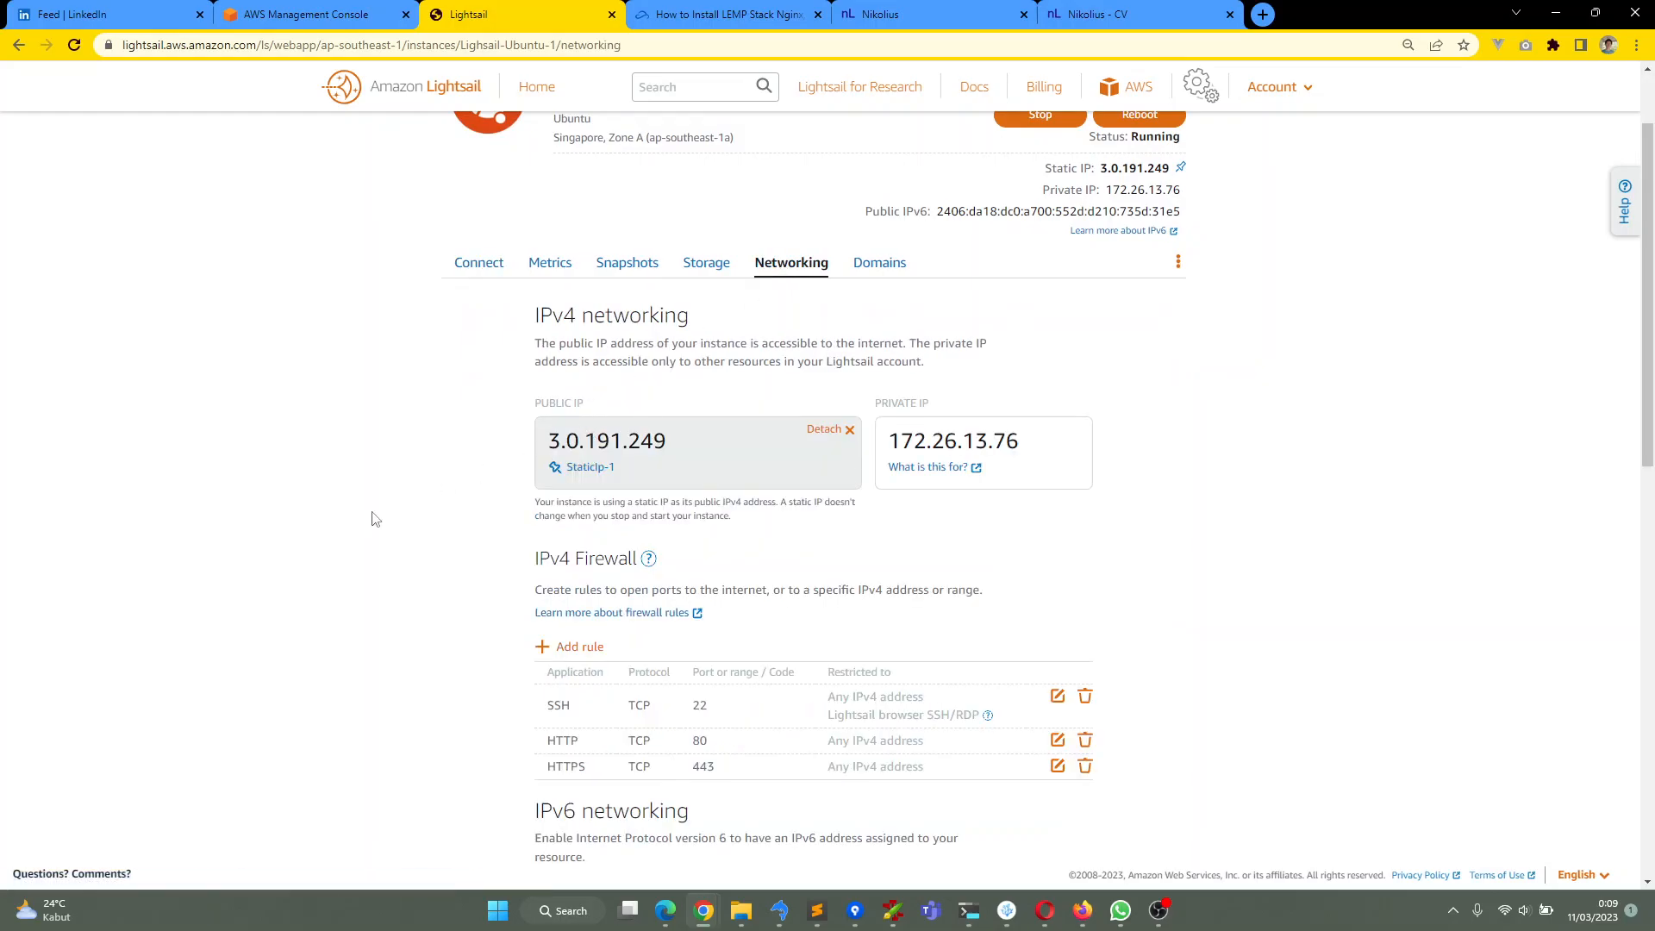
Examine the instance's IPv4 firewall rules, highlighting the HTTPS rule and the SSH, HTTP and HTTPS port entries
scroll(376, 518, down, 4)
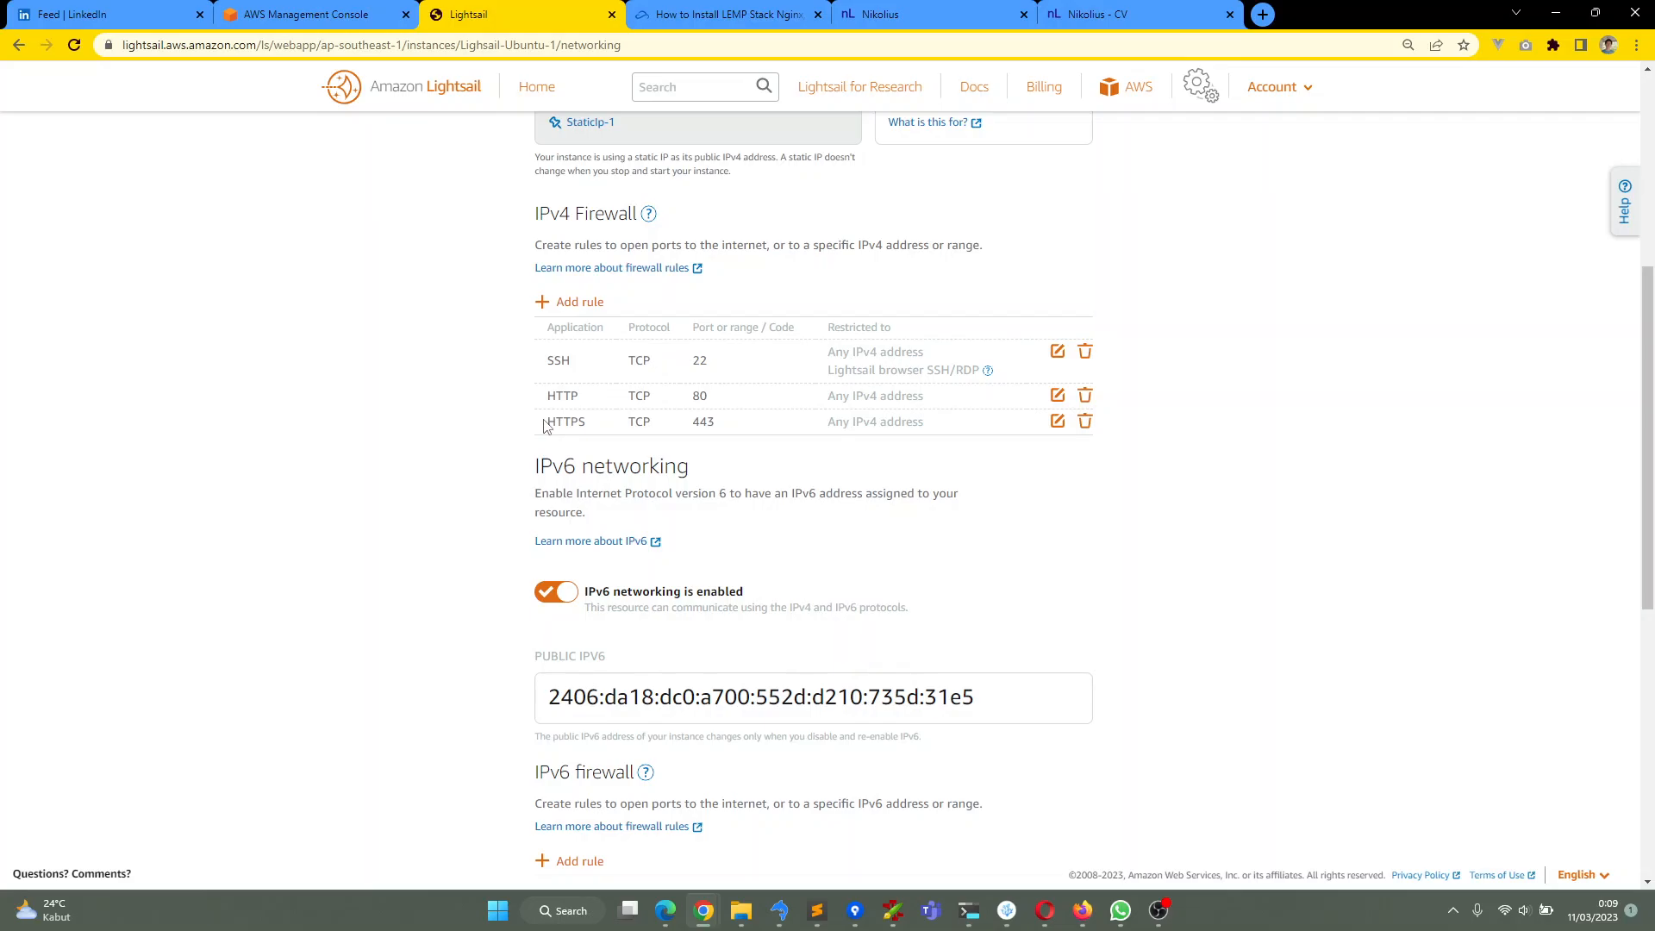
drag(544, 426, 763, 430)
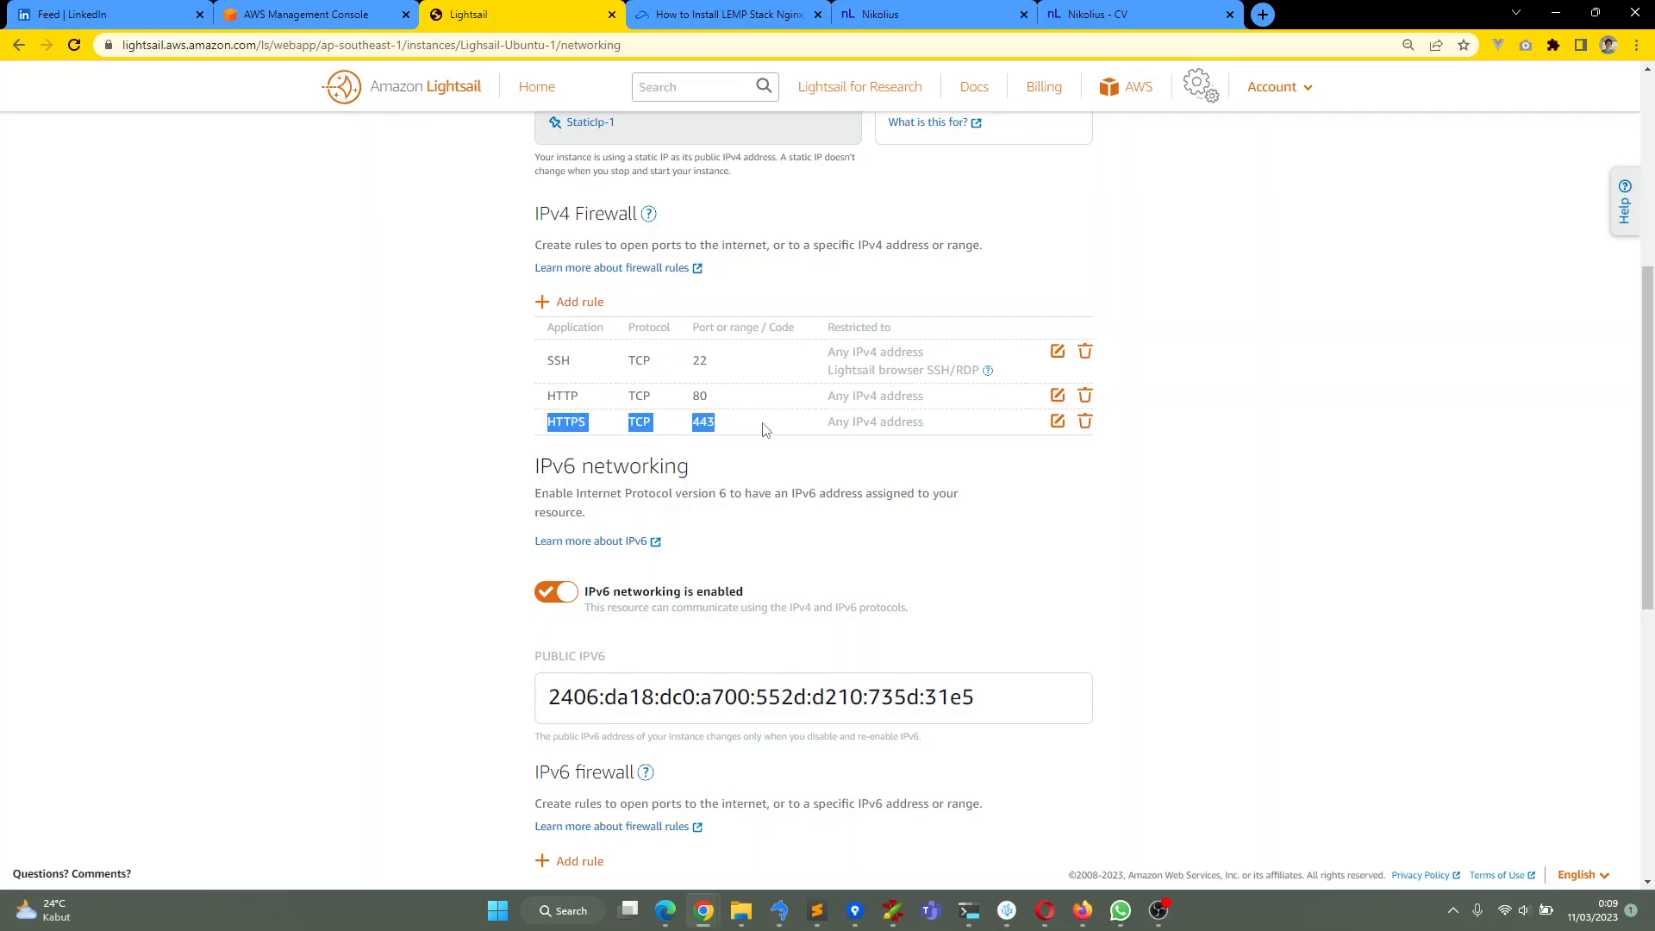
click(763, 430)
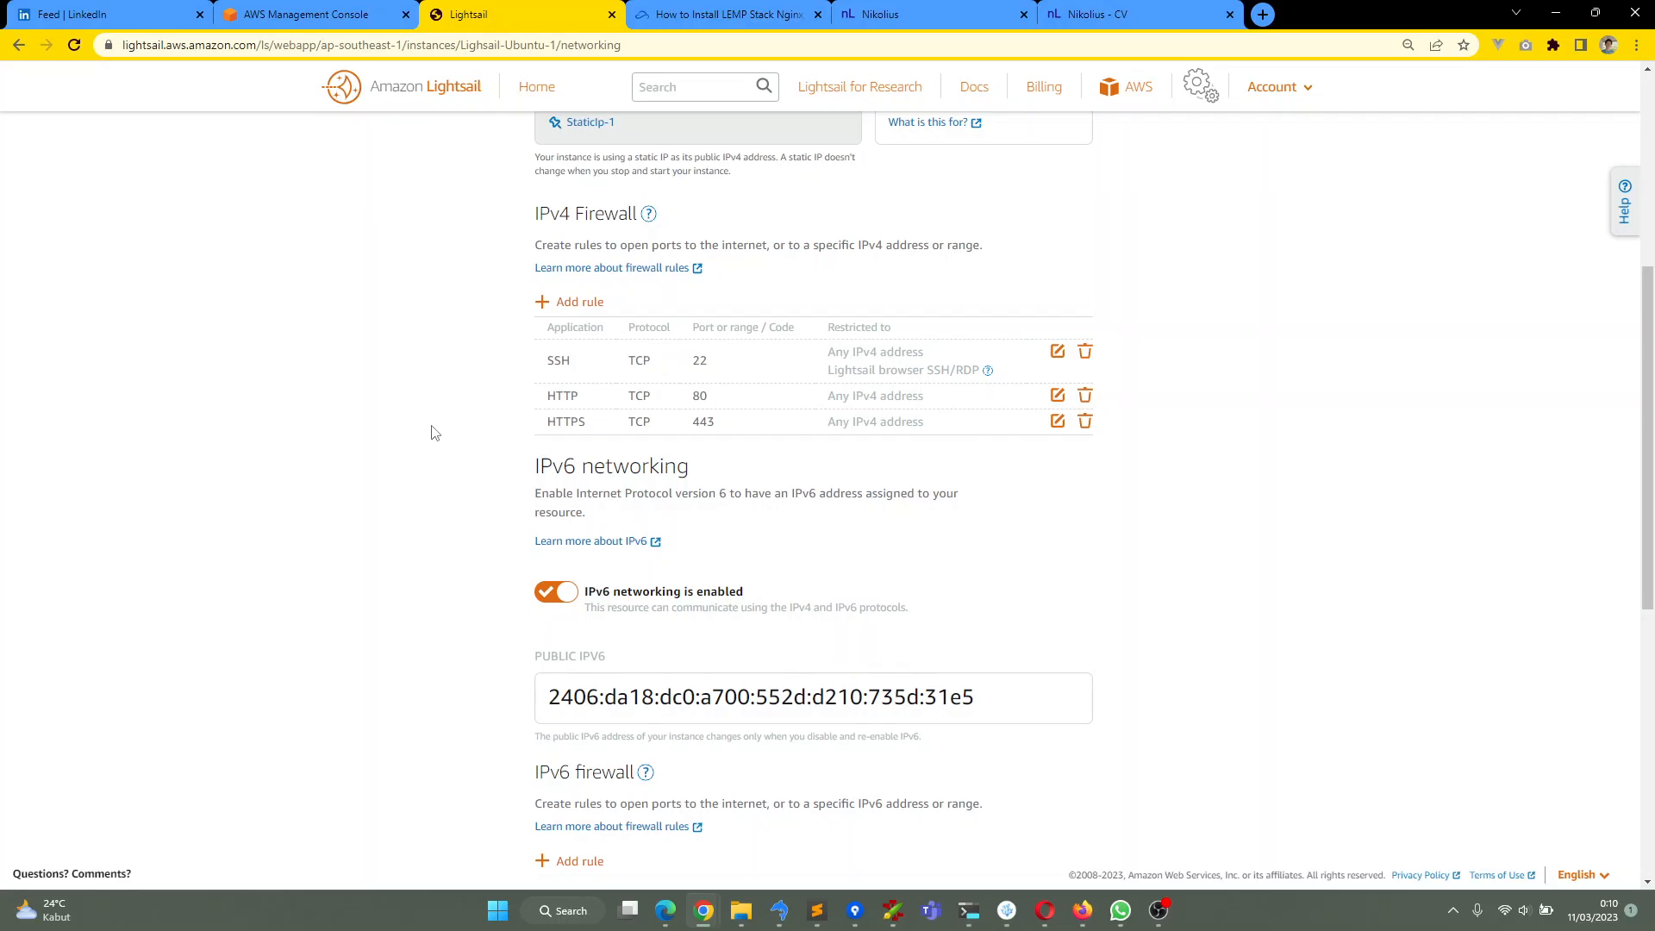
drag(515, 428, 729, 427)
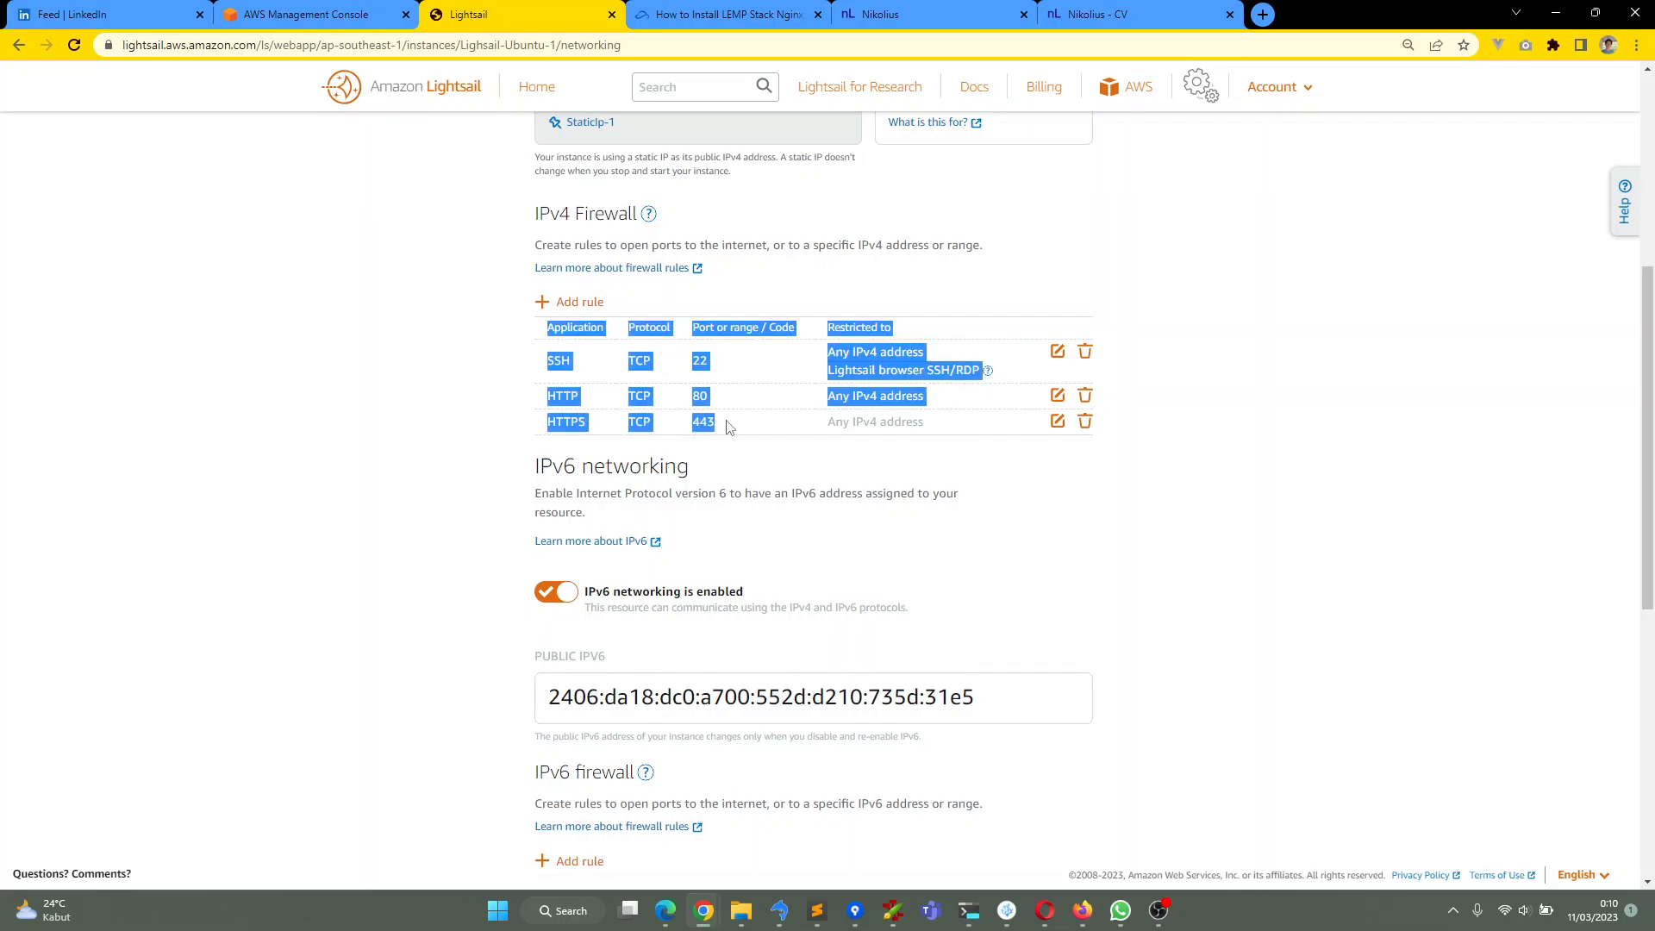
click(728, 428)
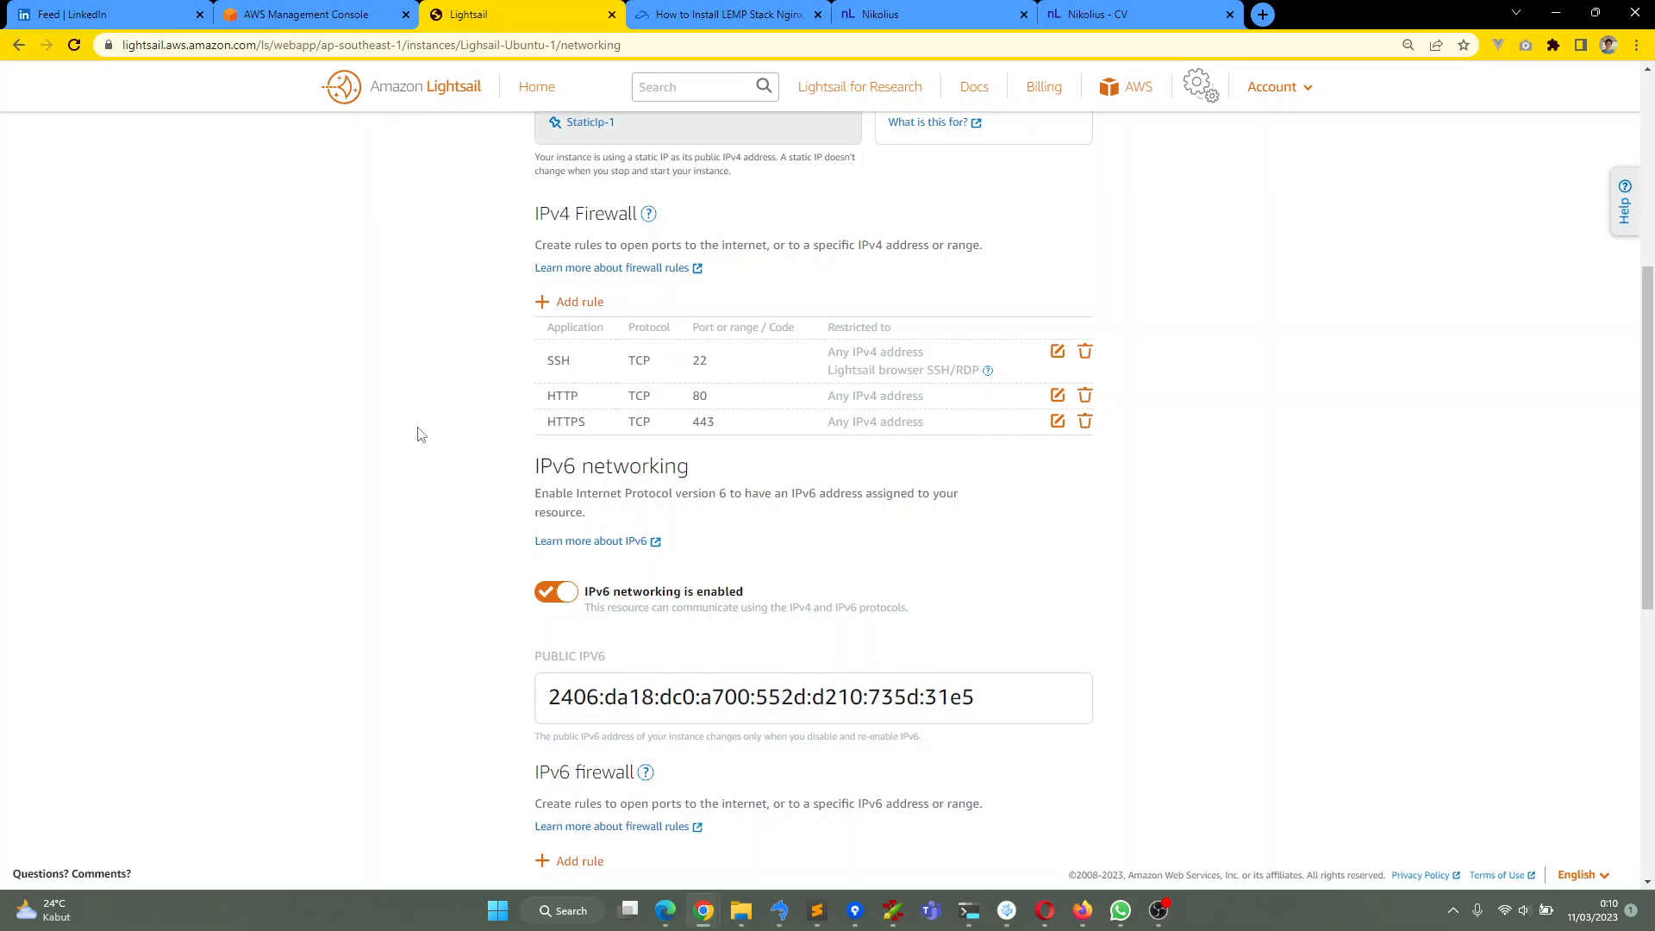
scroll(418, 433, up, 2)
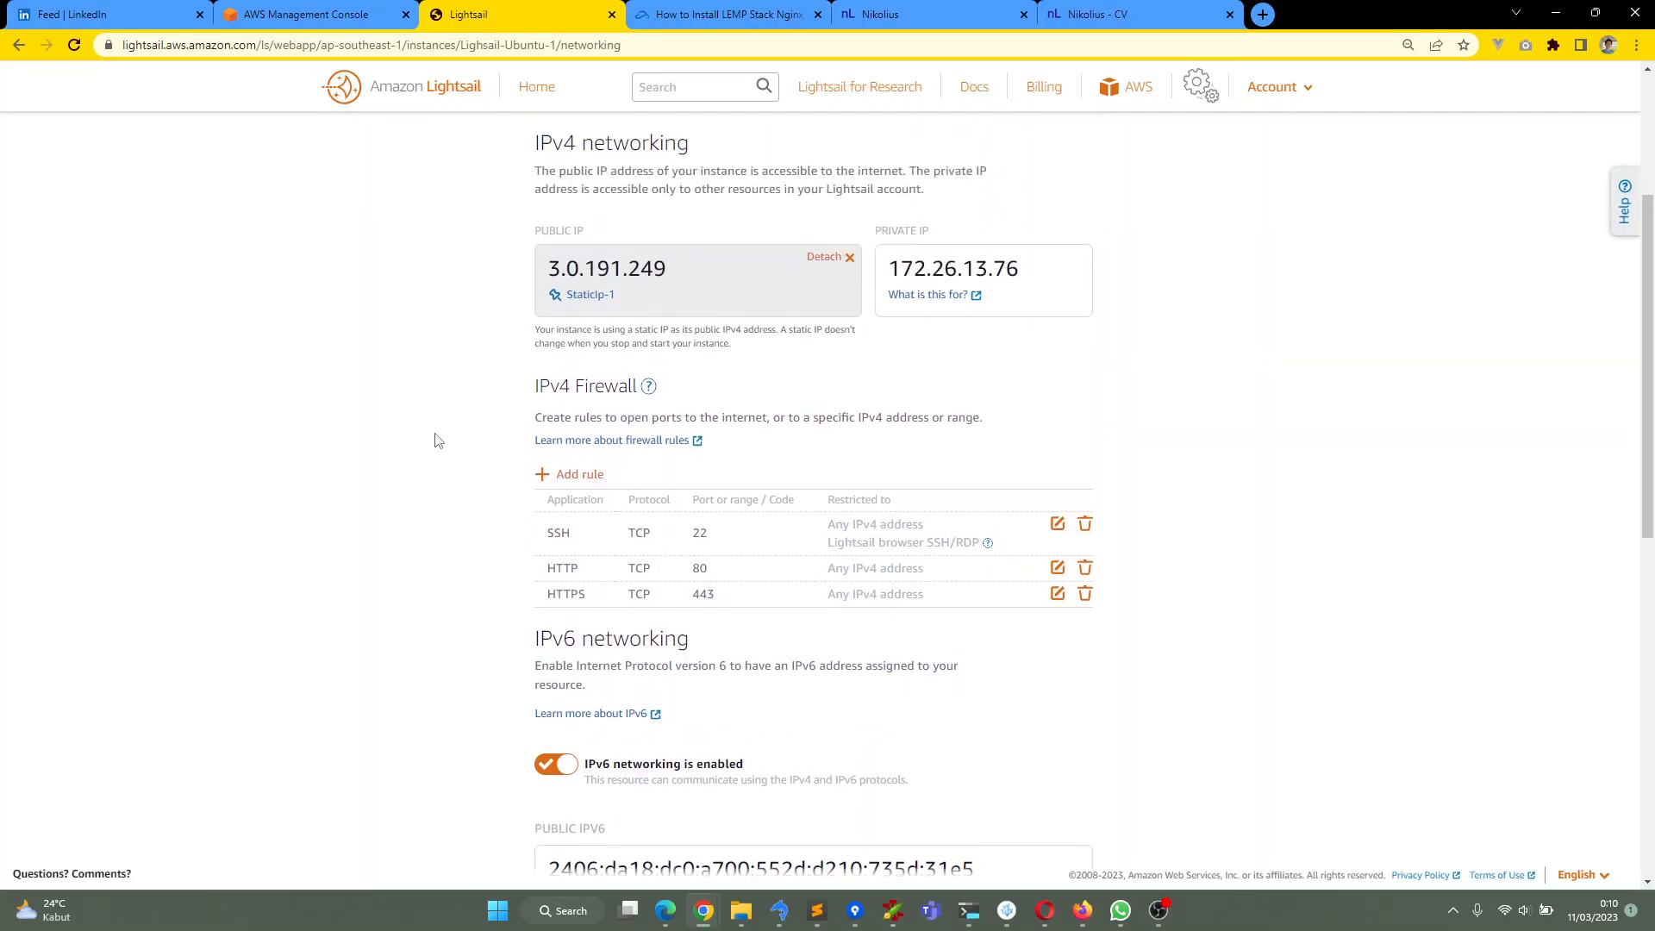
Return to the LEMP tutorial and read the UFW commands, the Nginx status check and the MySQL installation section
click(670, 19)
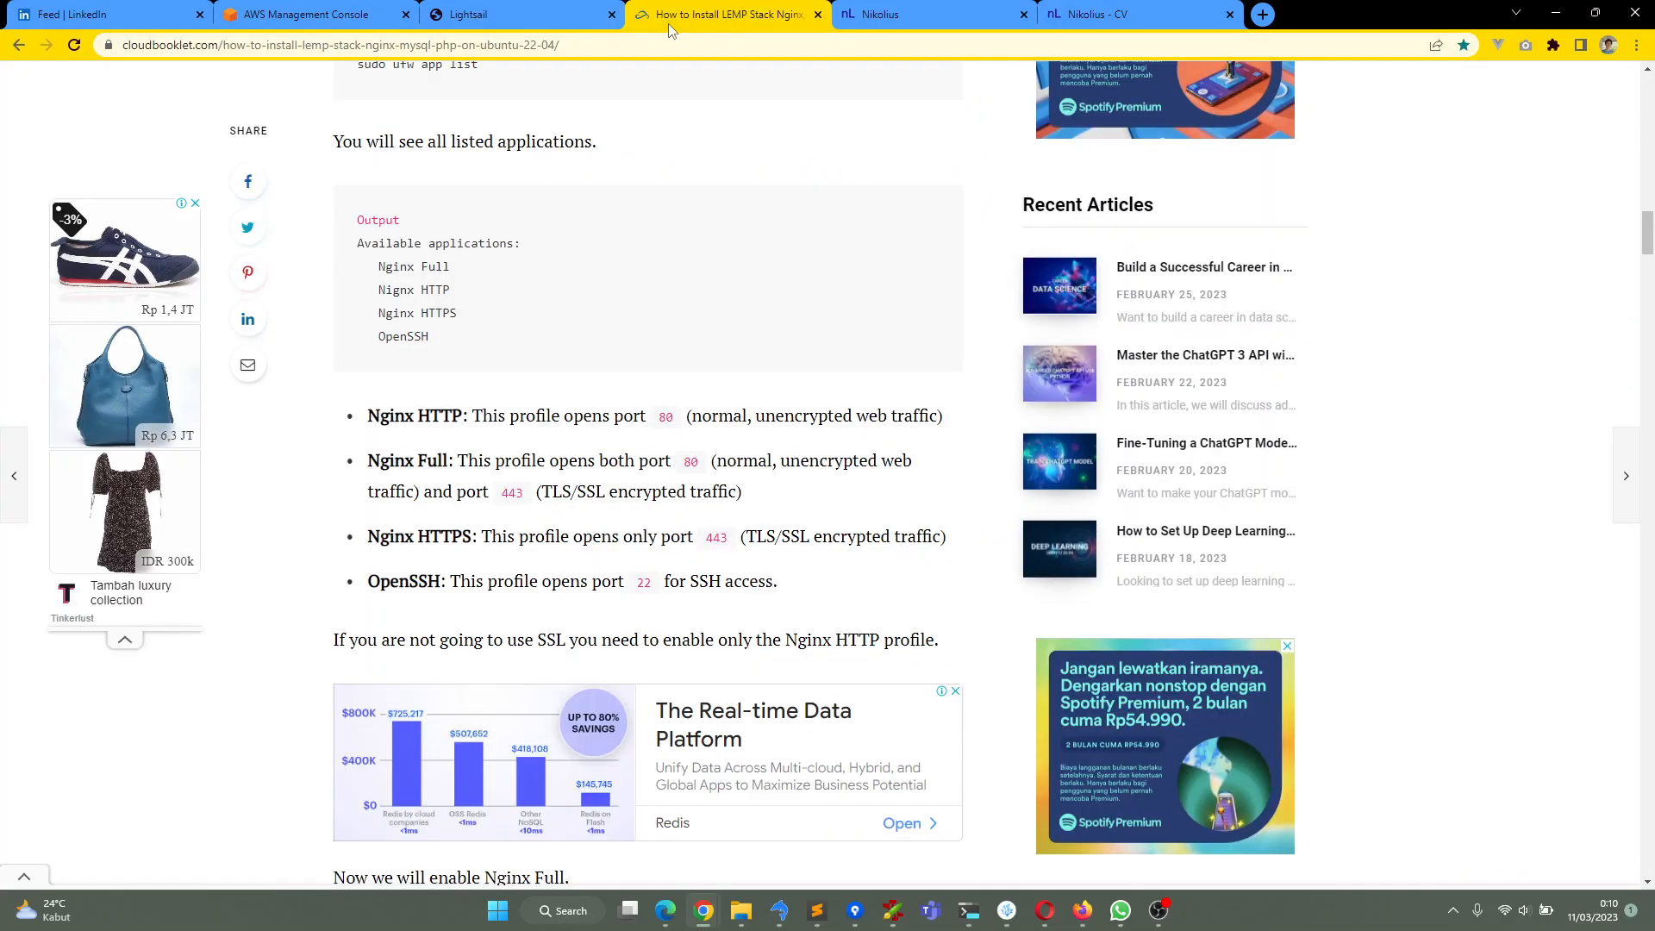
scroll(413, 562, down, 9)
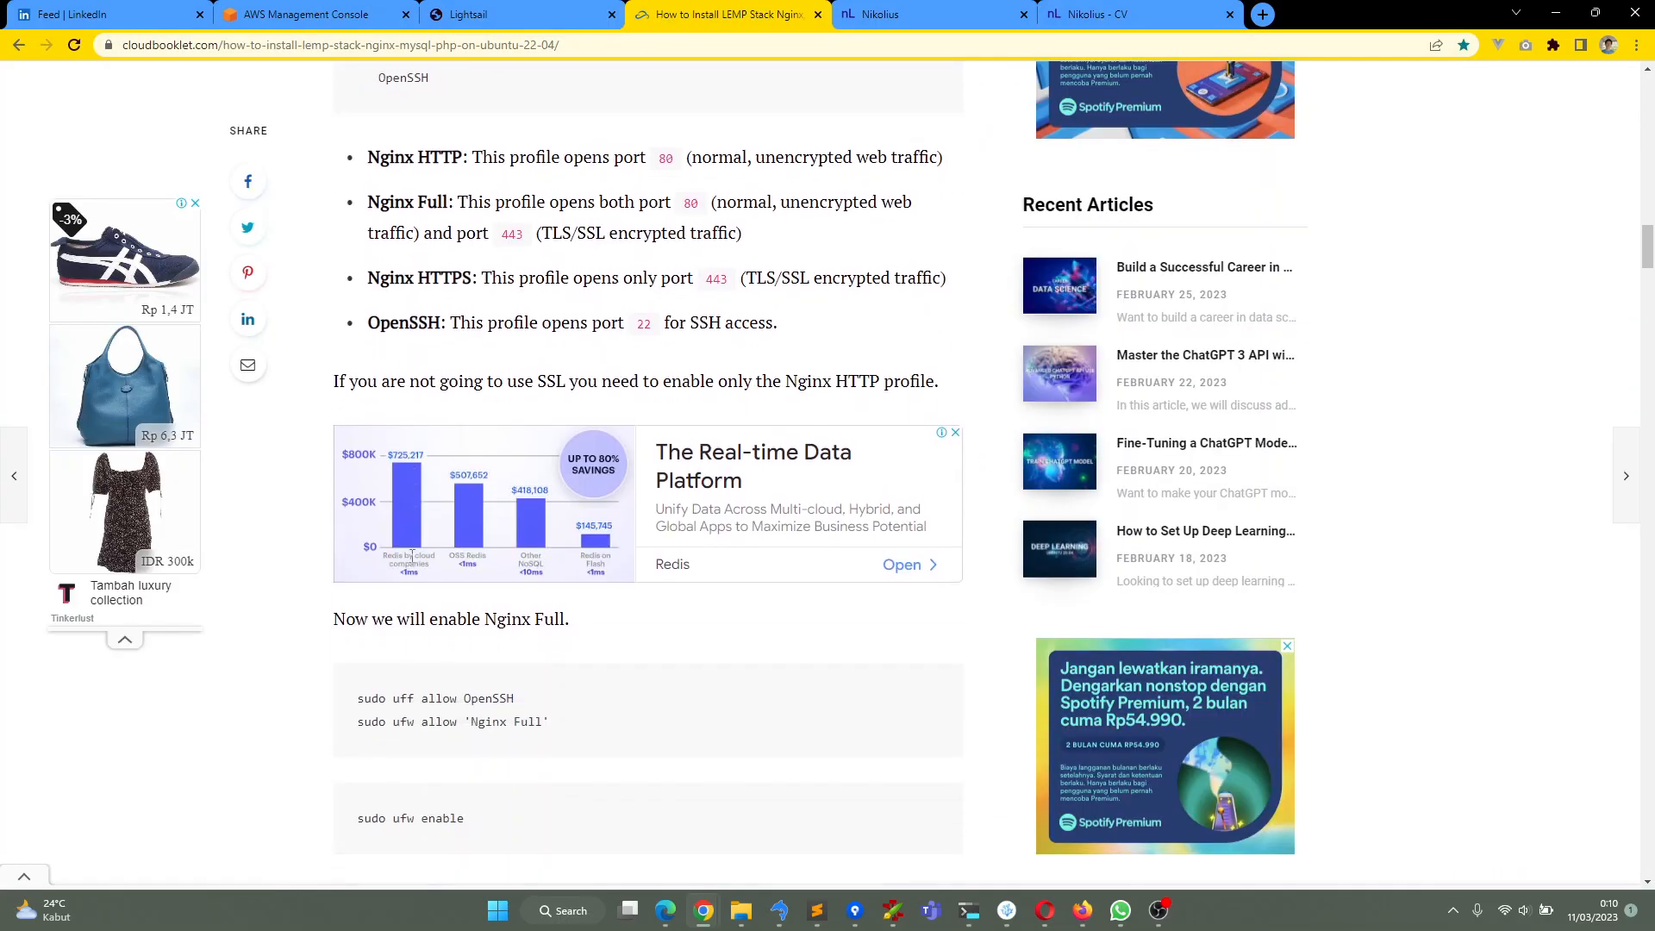
scroll(412, 562, down, 5)
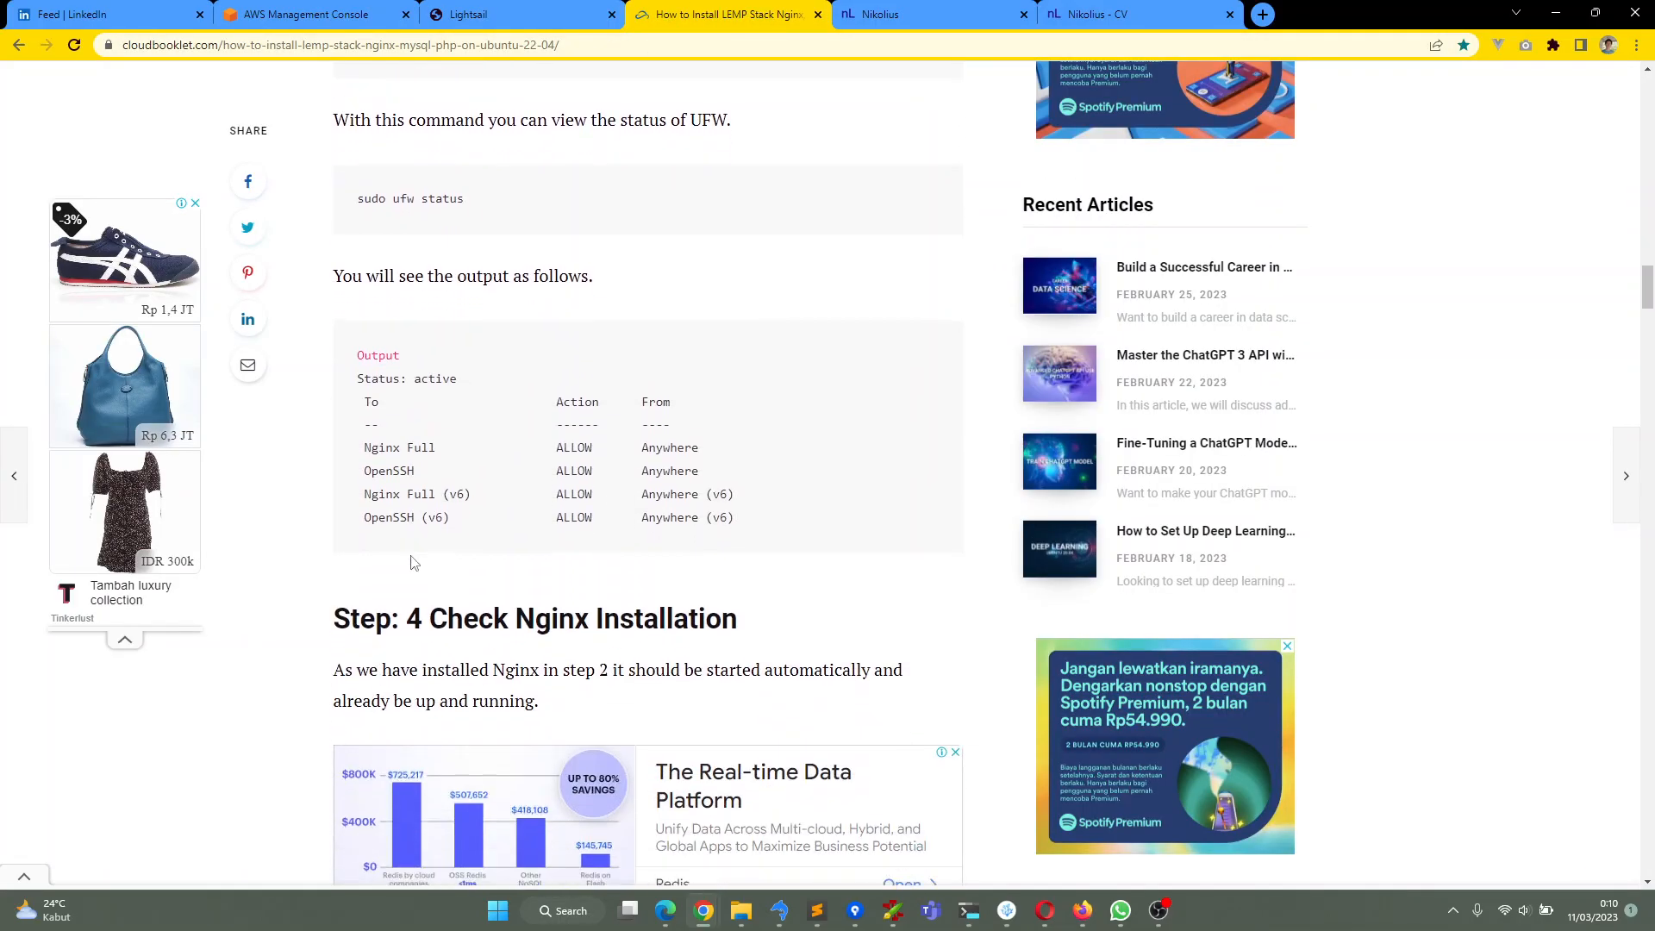
scroll(391, 500, down, 8)
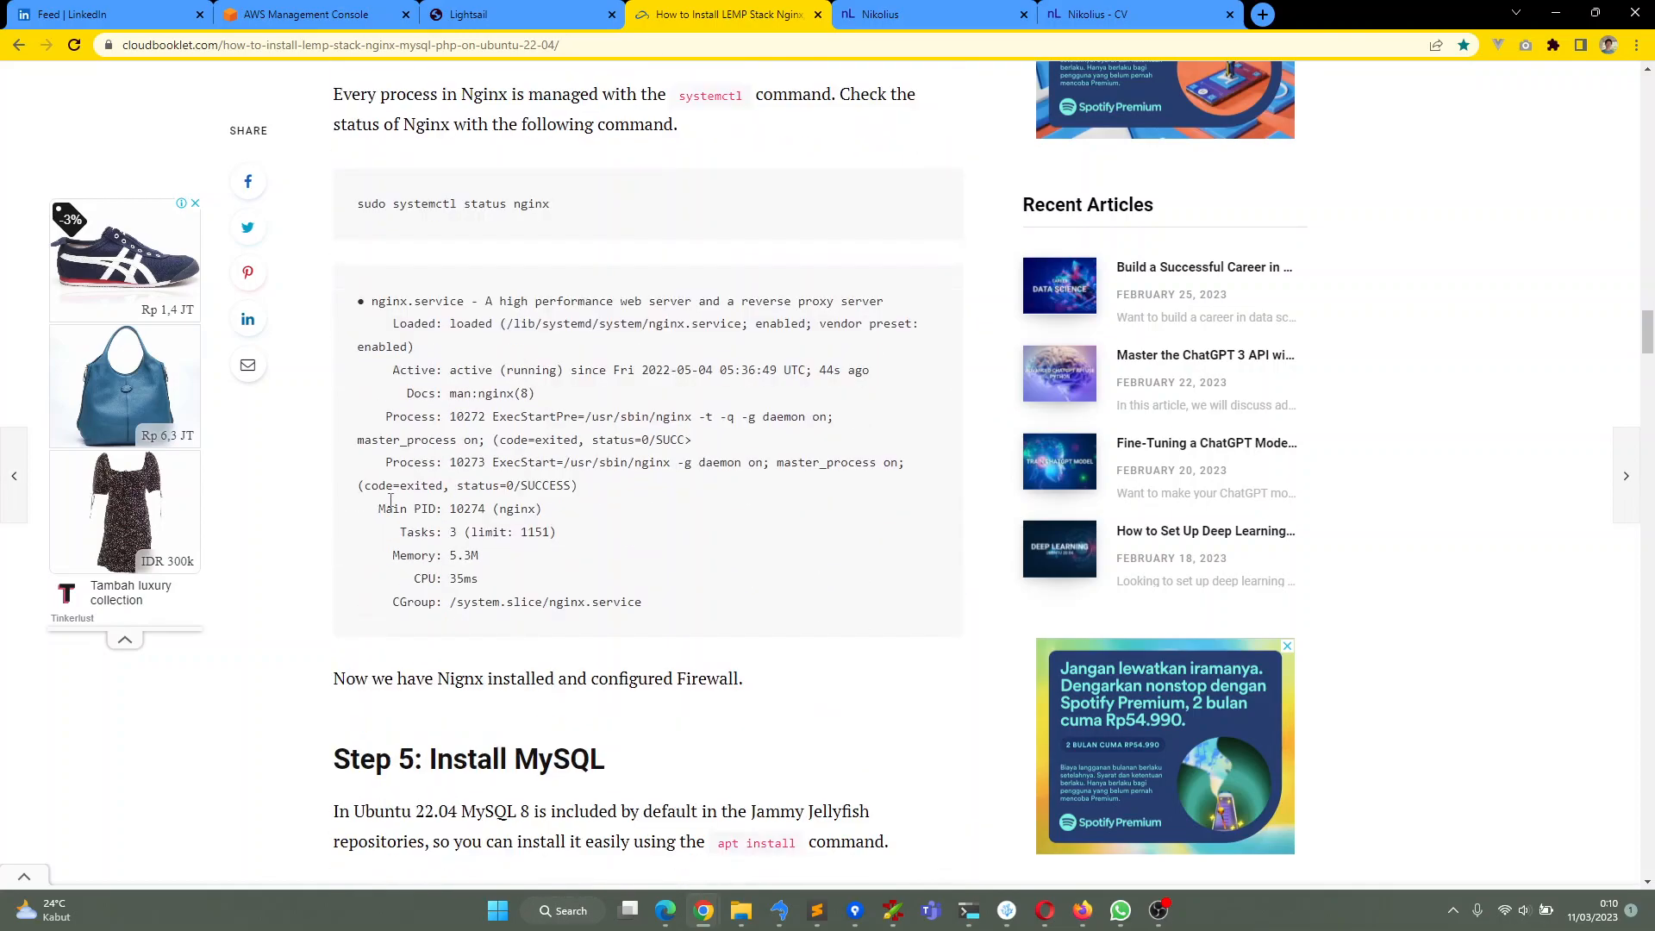
scroll(390, 504, down, 5)
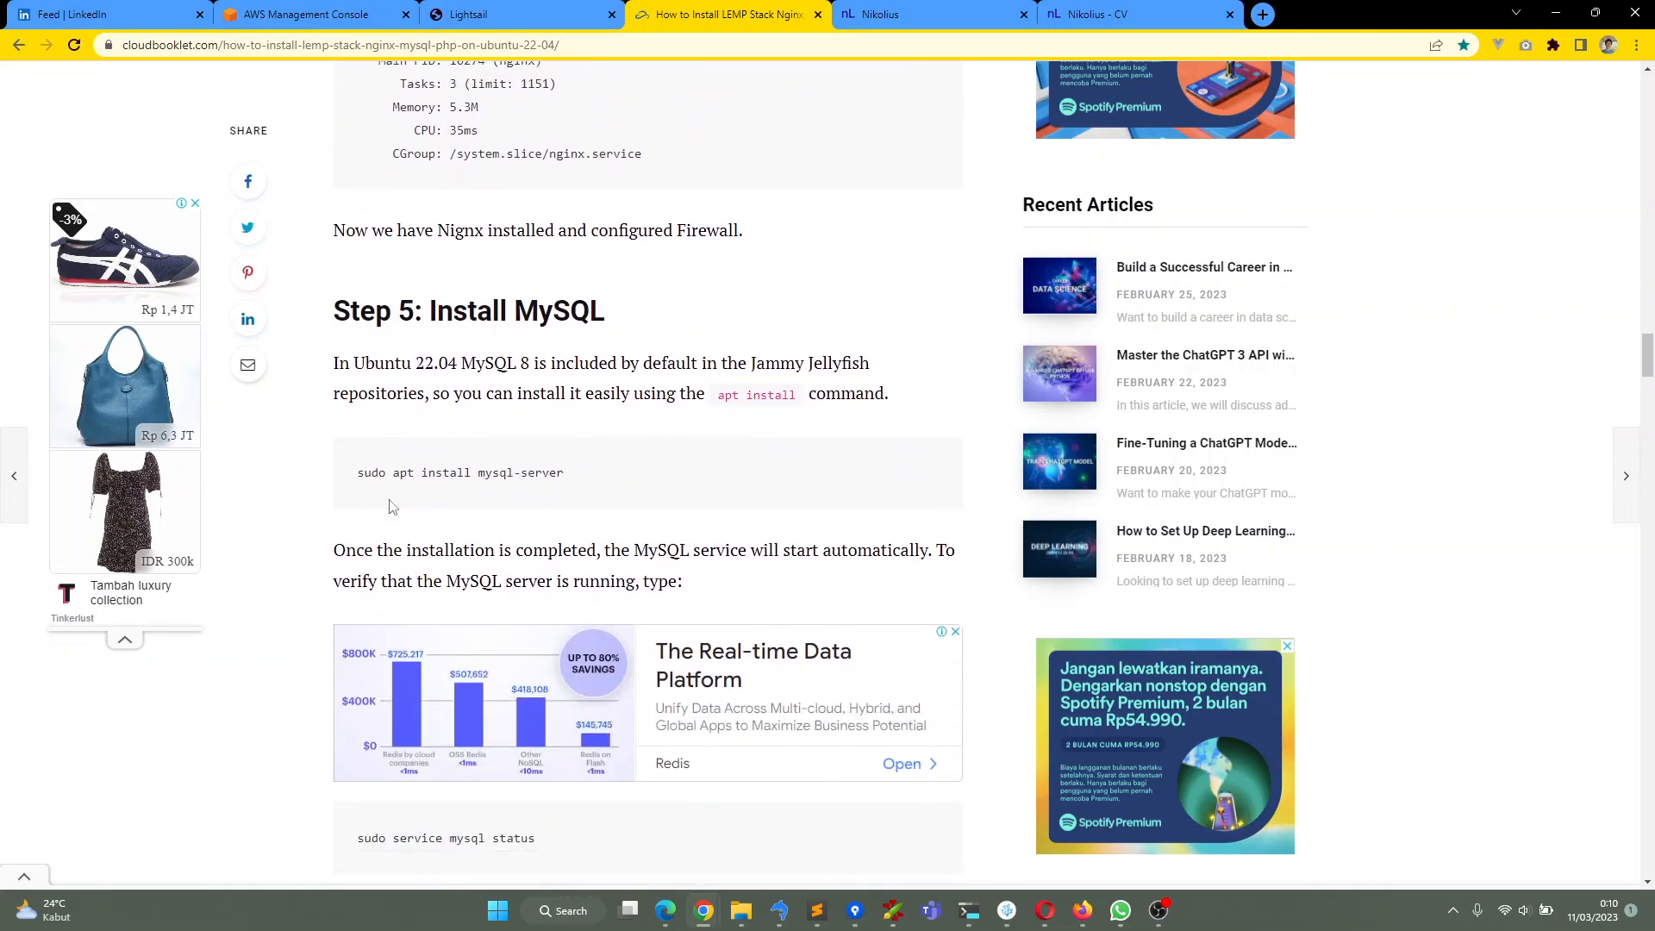
Read the tutorial's MySQL installation, service status and version checks, and the section on securing MySQL with mysql_secure_installation
scroll(390, 506, down, 4)
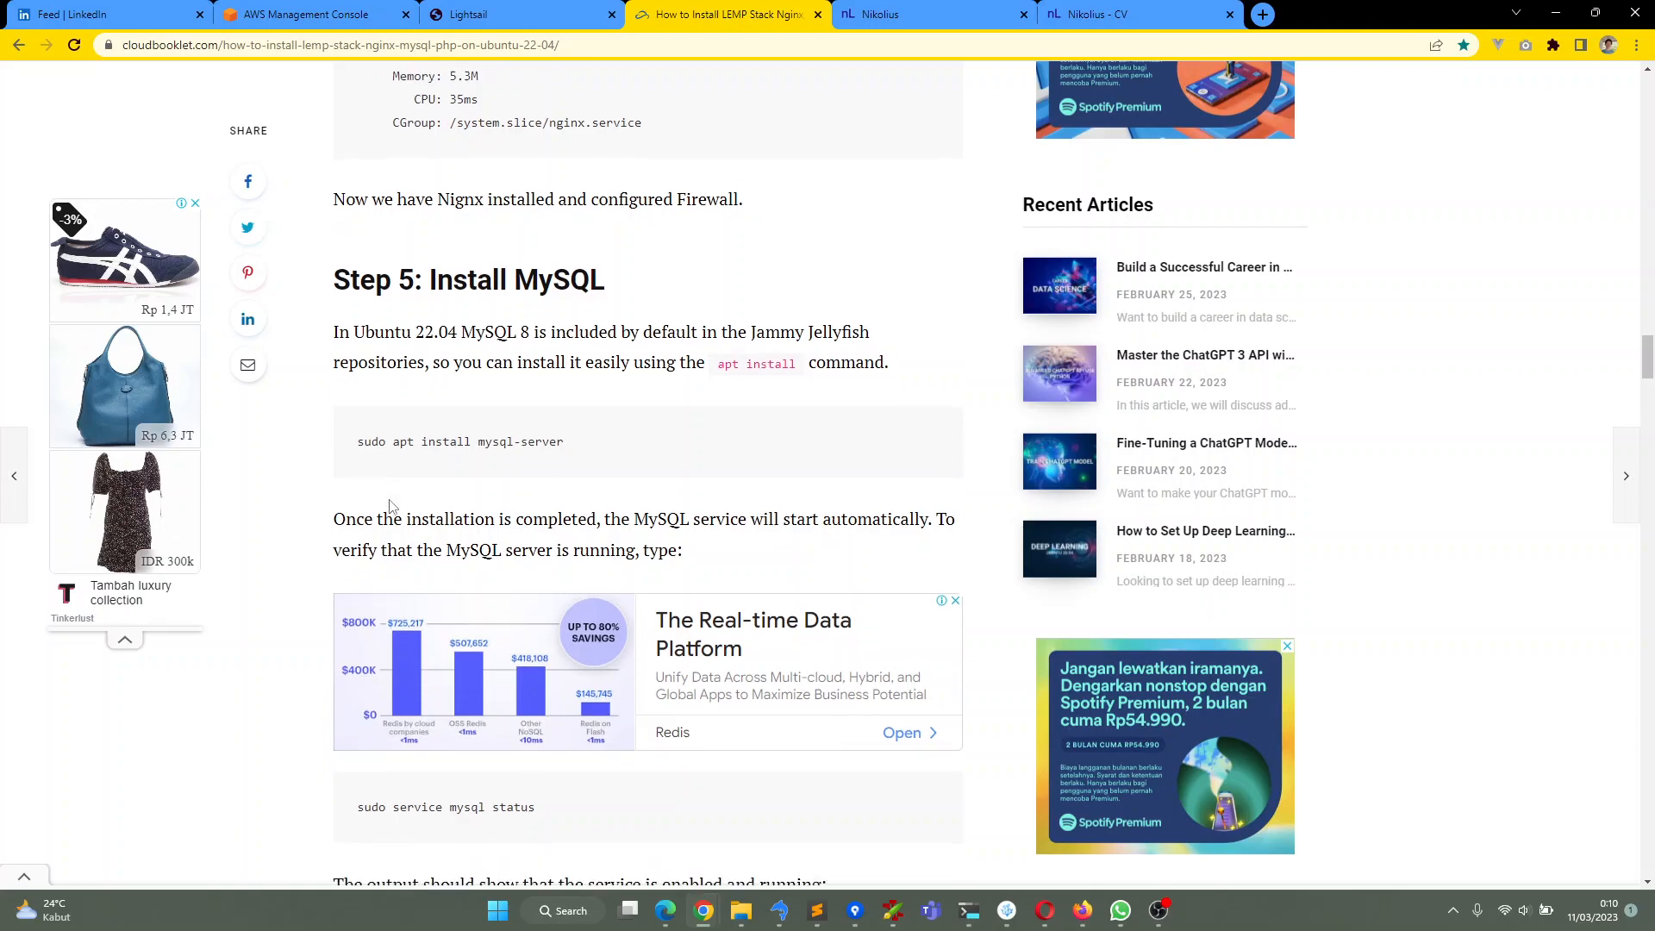
scroll(396, 457, up, 4)
scroll(406, 406, down, 5)
scroll(406, 406, down, 9)
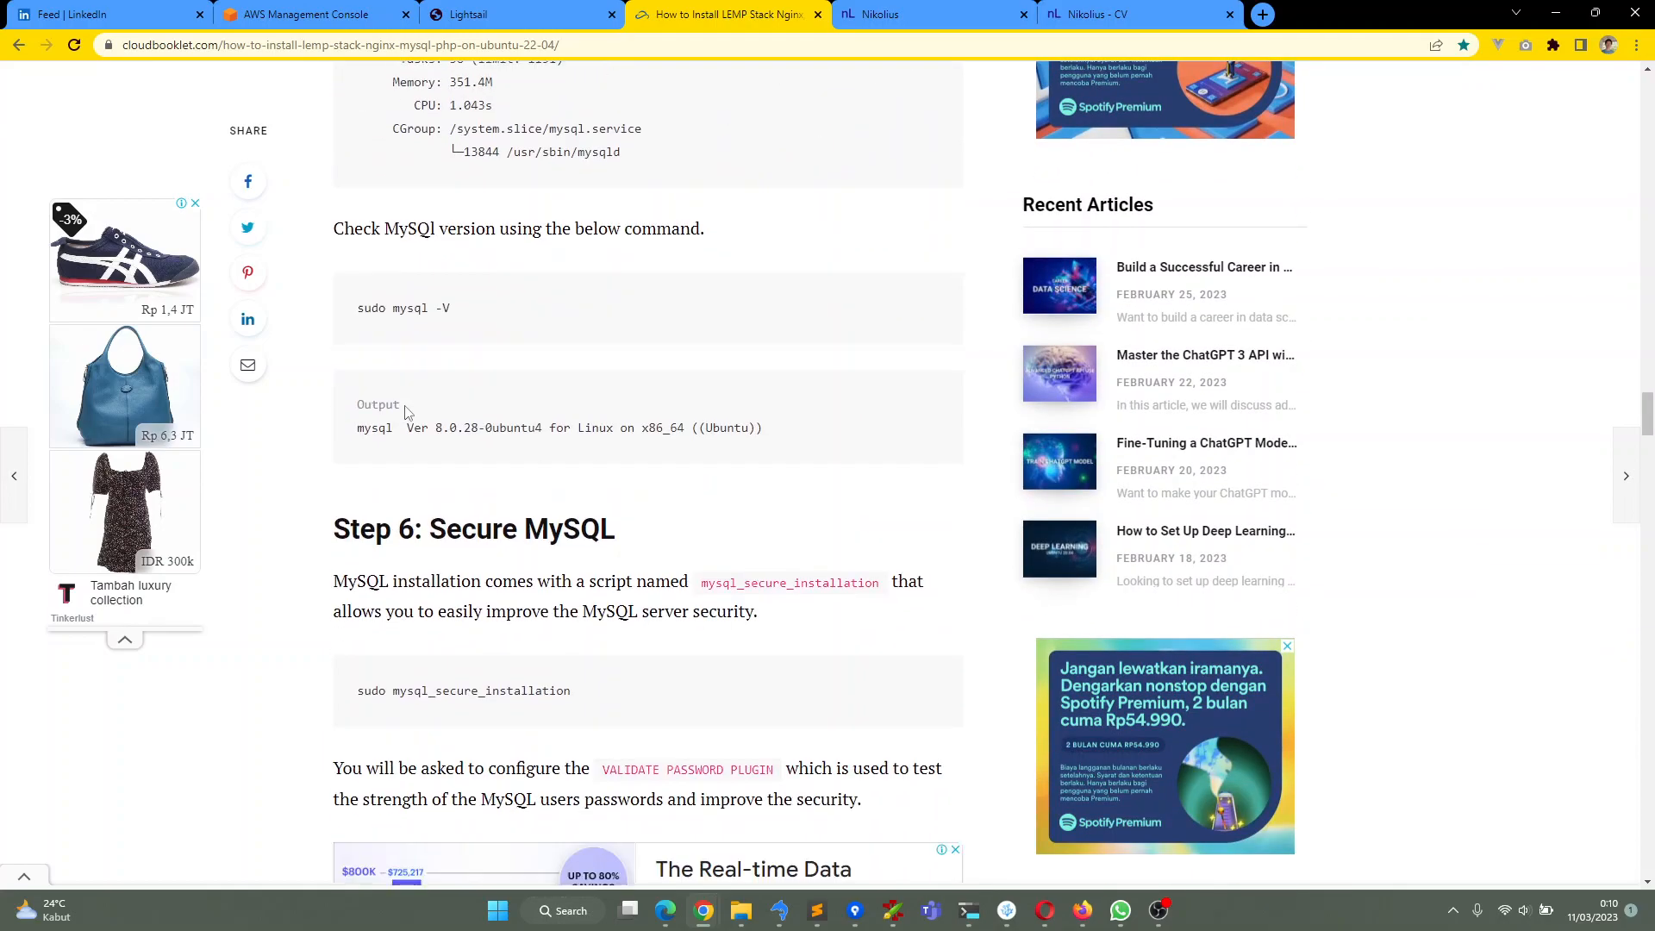
scroll(406, 406, up, 4)
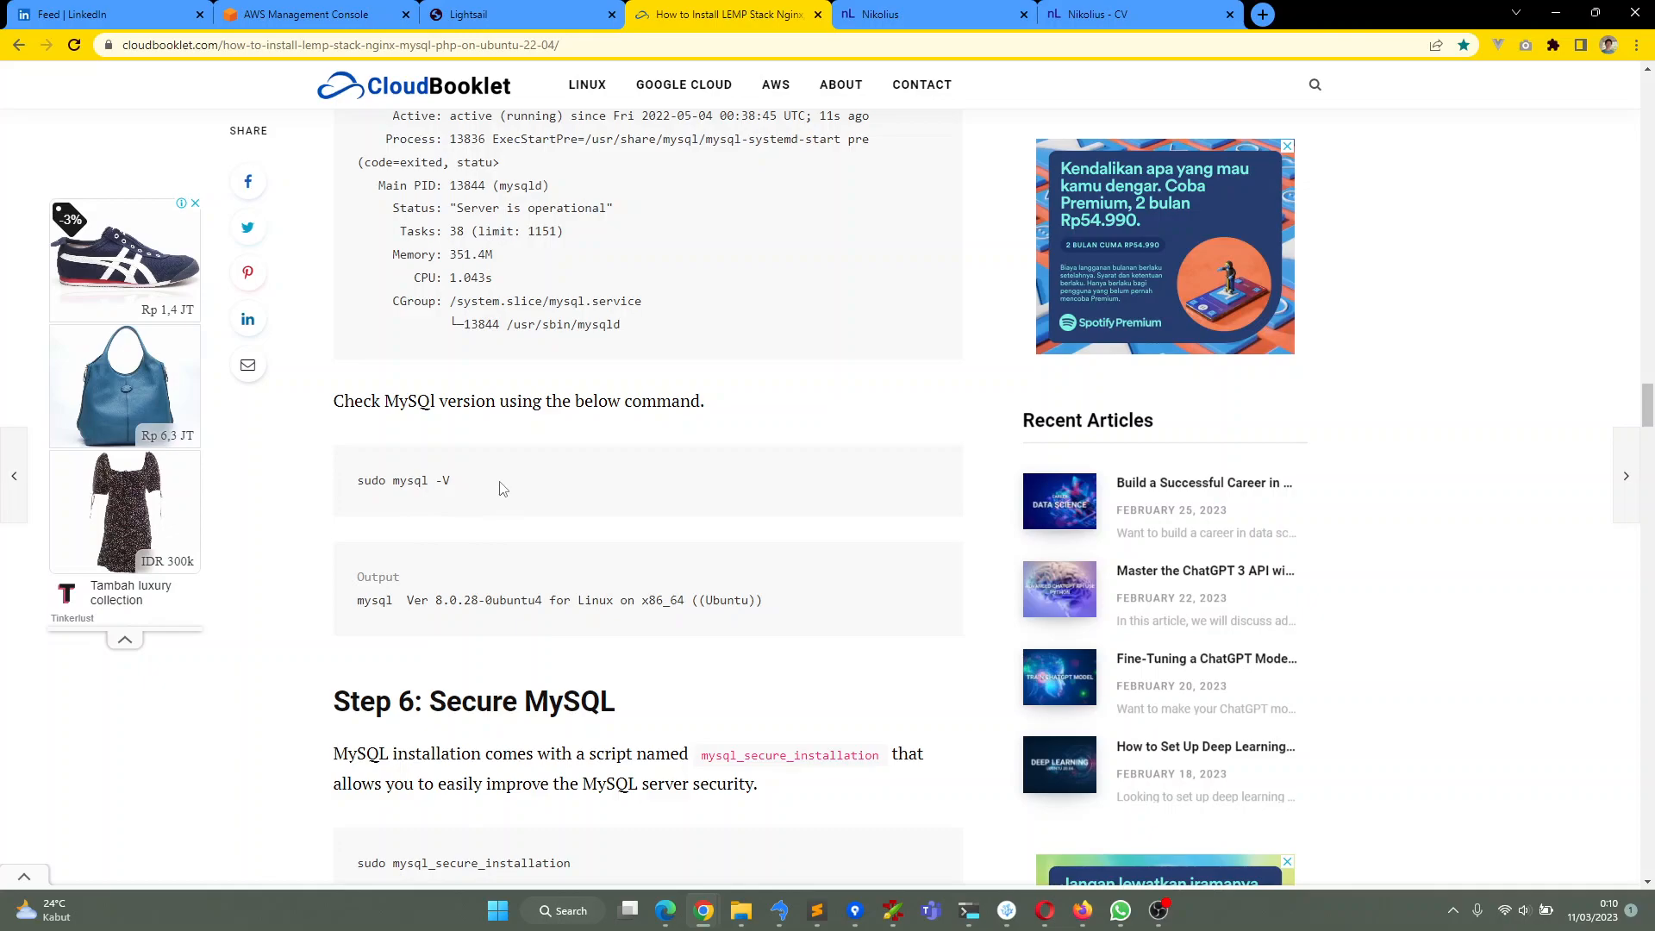
scroll(502, 489, down, 4)
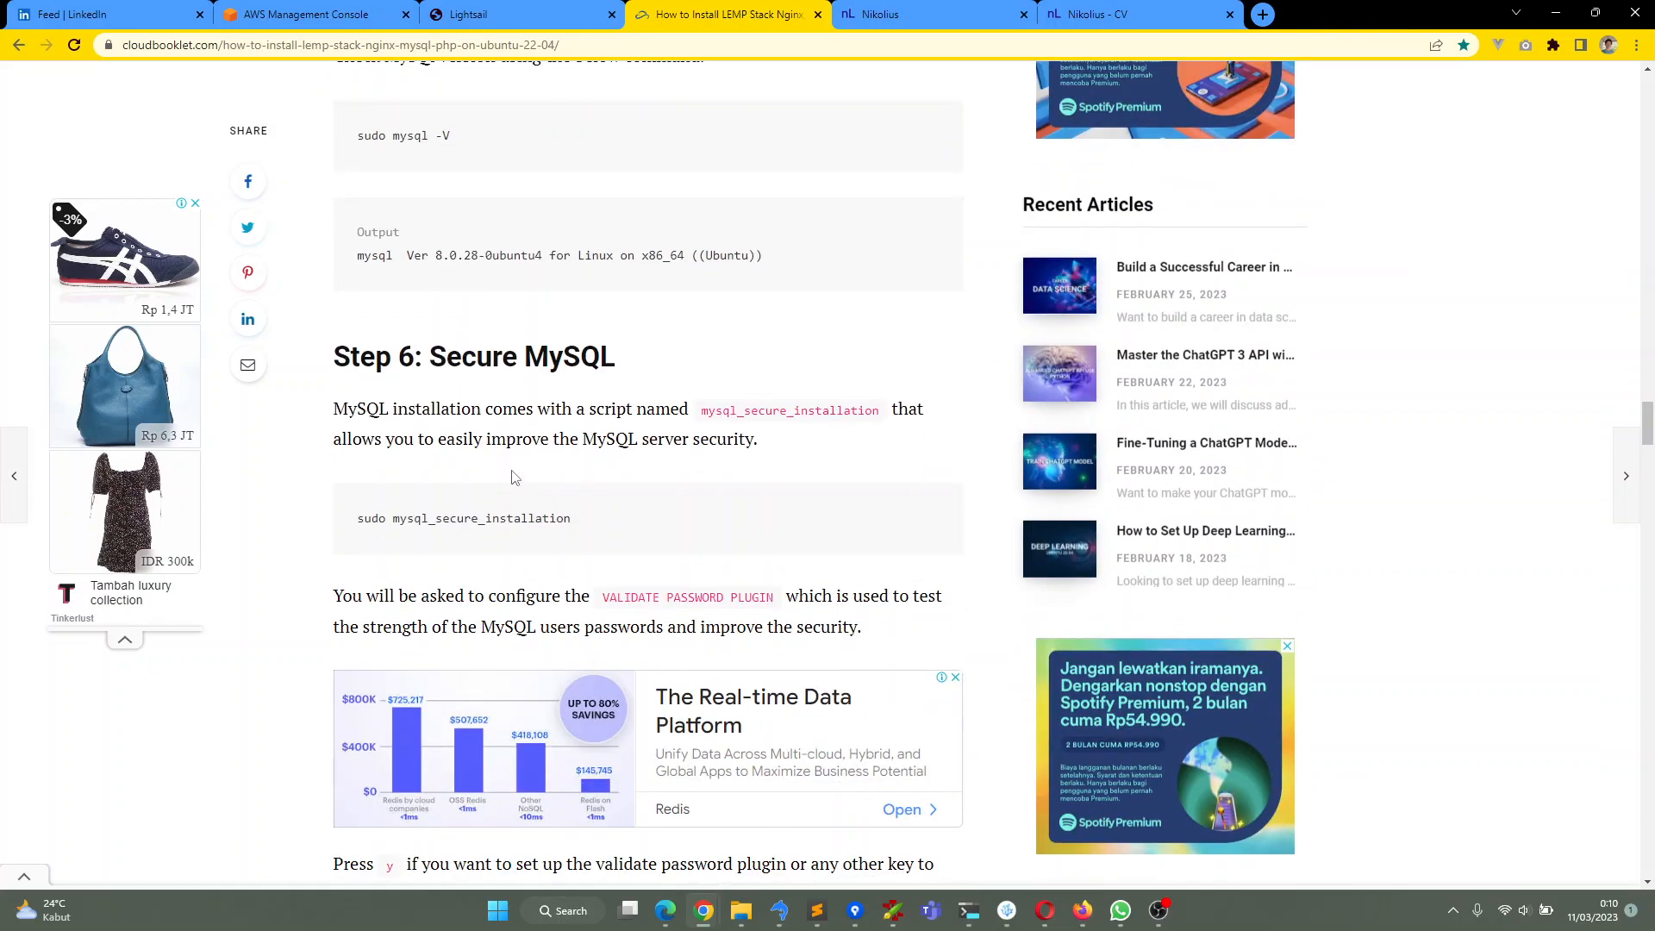
scroll(515, 477, down, 12)
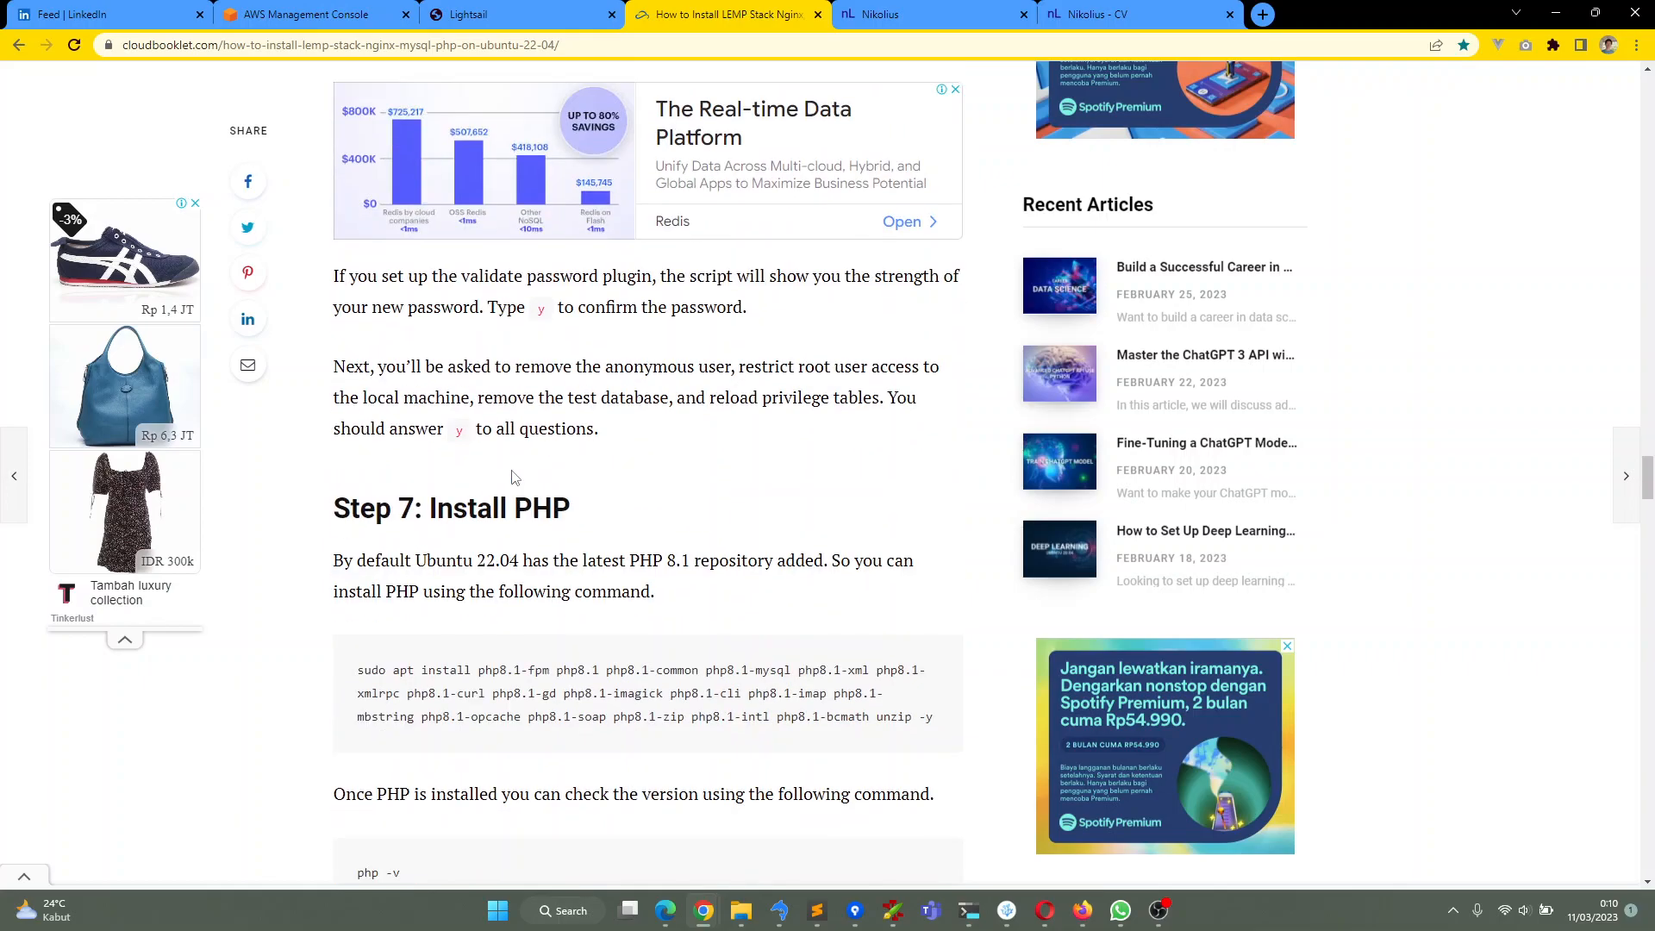
Read the tutorial's PHP 8.1 installation, the php.ini settings, the PHP-FPM restart and the start of the Nginx configuration
scroll(515, 476, down, 3)
scroll(392, 493, down, 1)
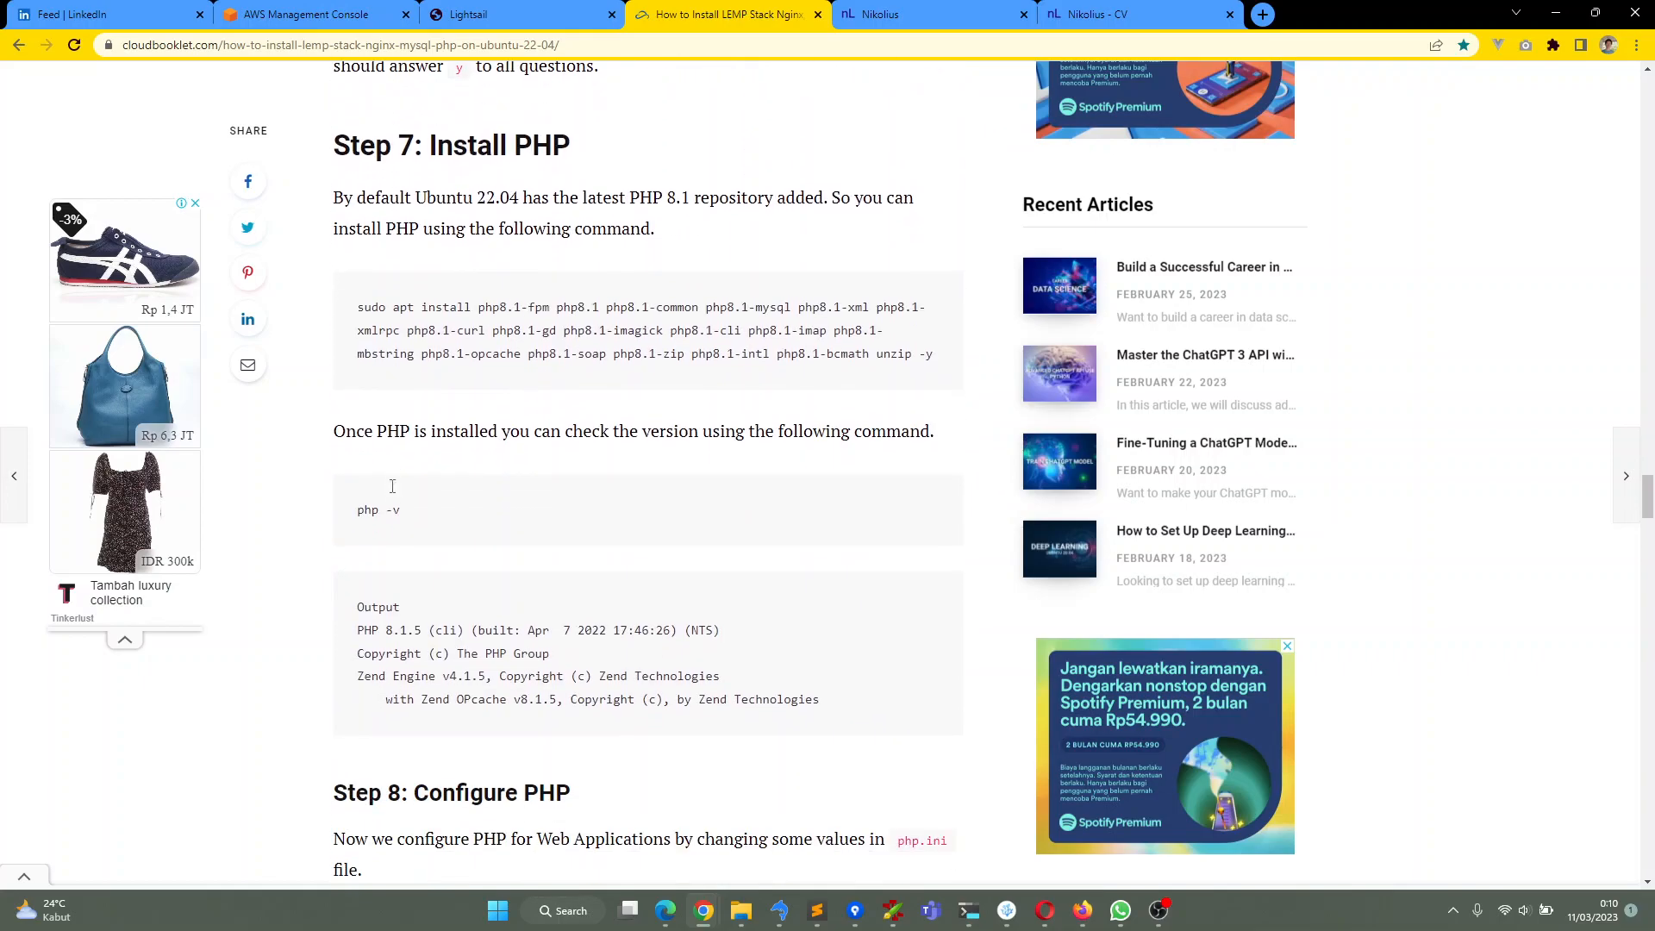
scroll(392, 493, down, 1)
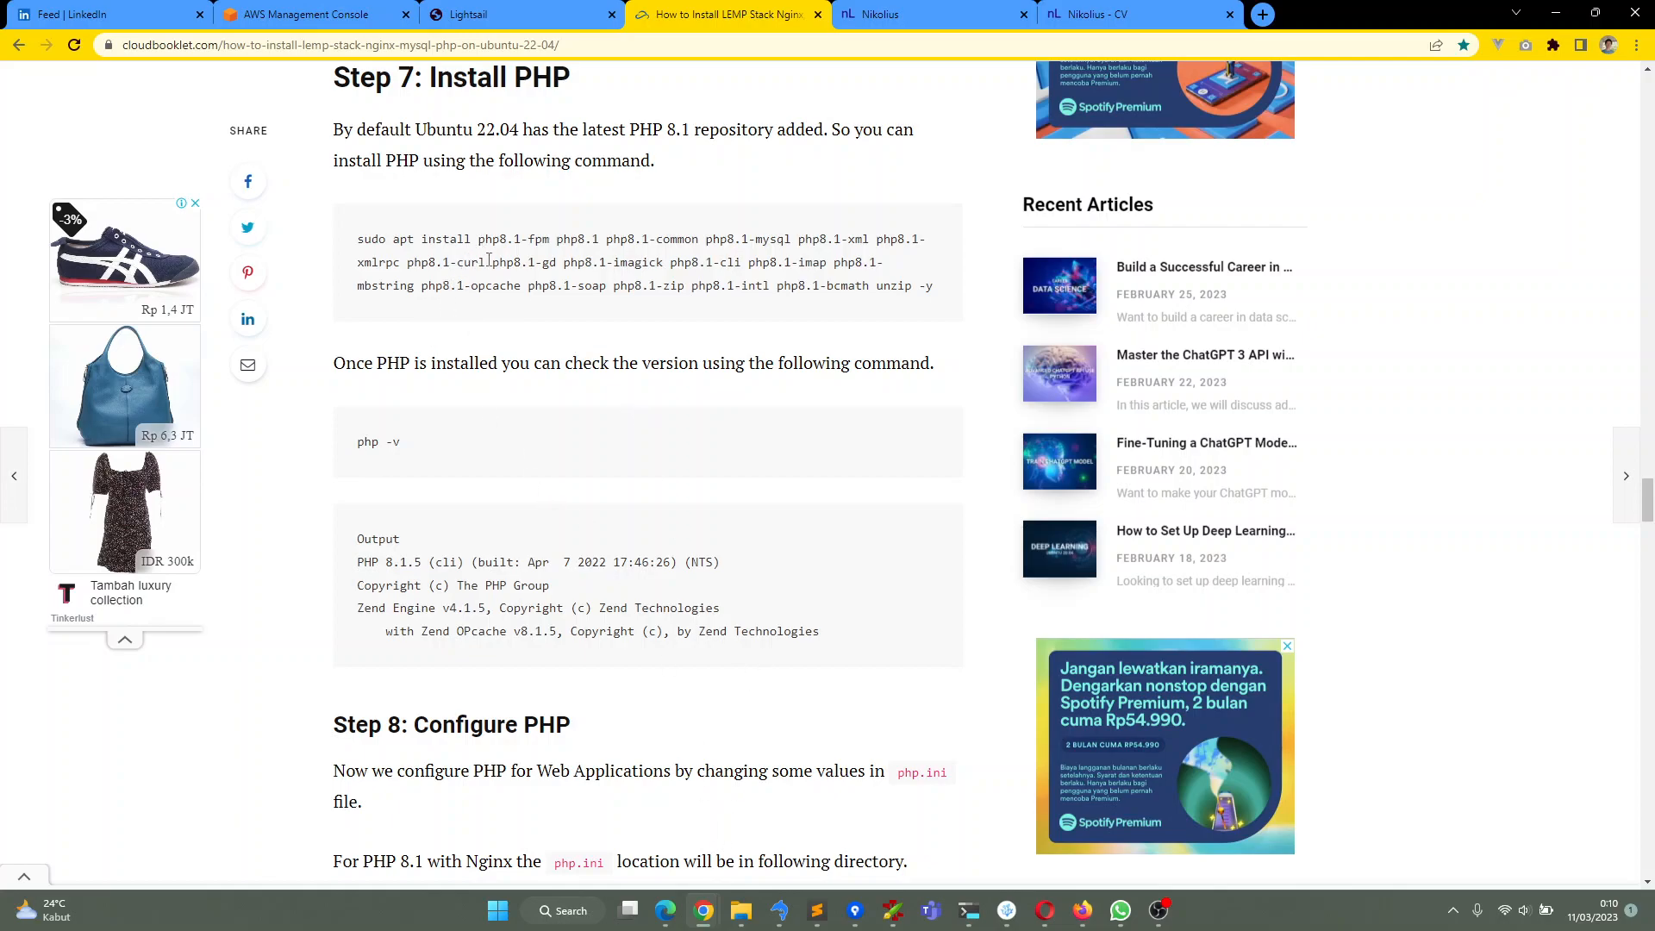
scroll(527, 463, down, 1)
scroll(528, 463, down, 4)
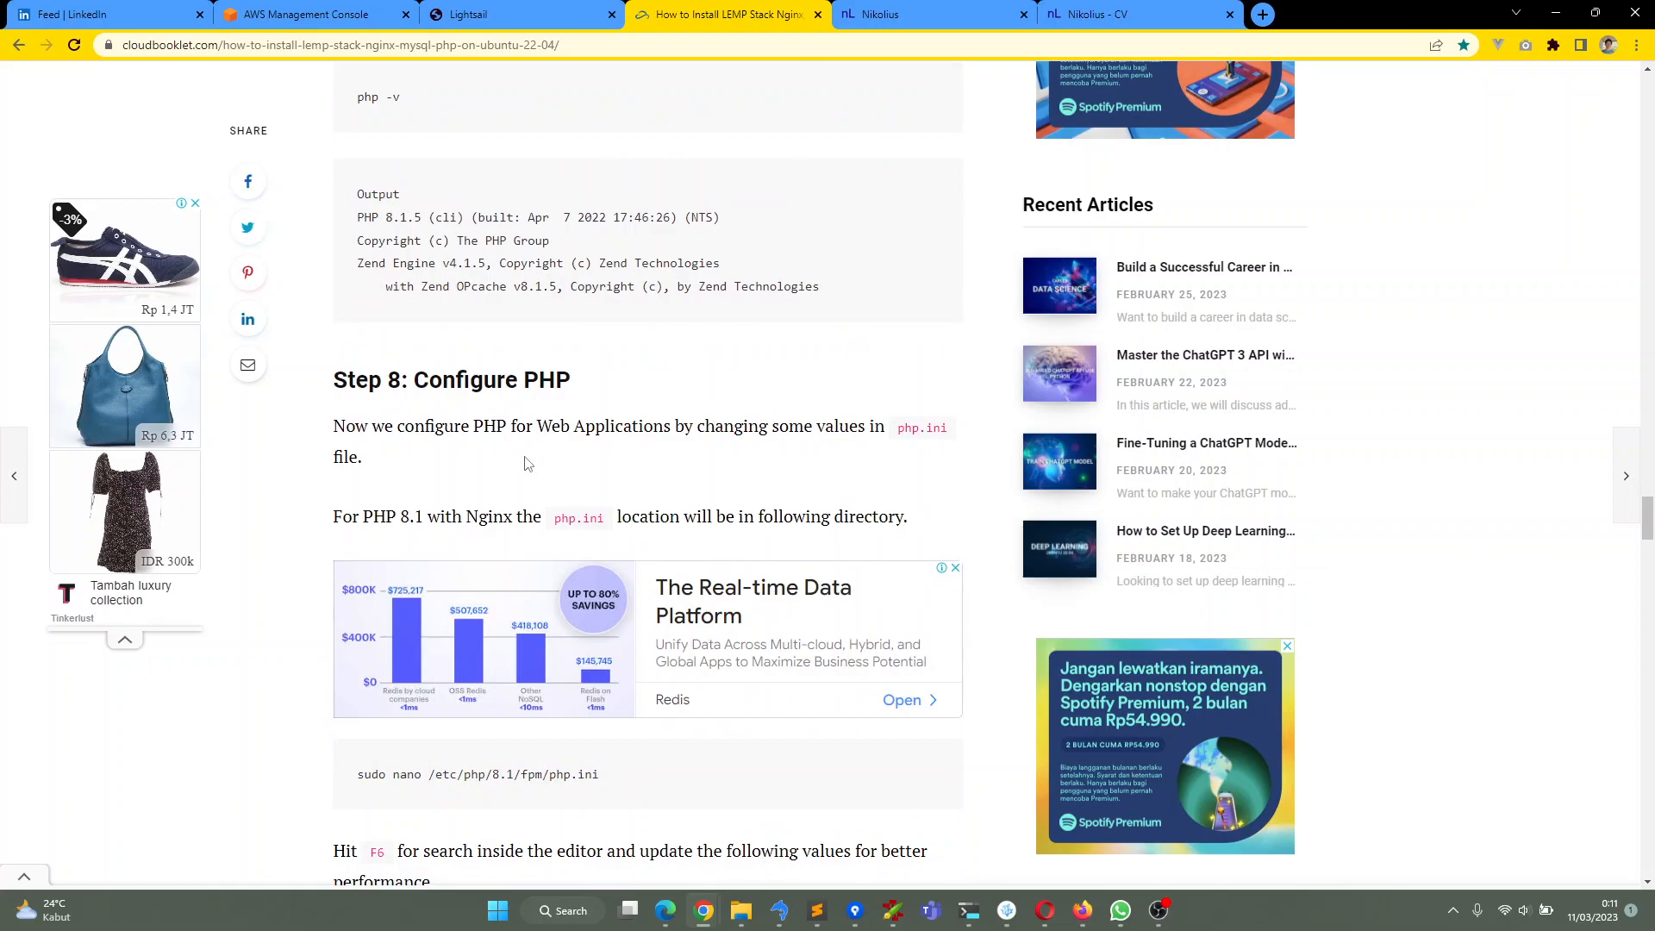
scroll(528, 463, down, 5)
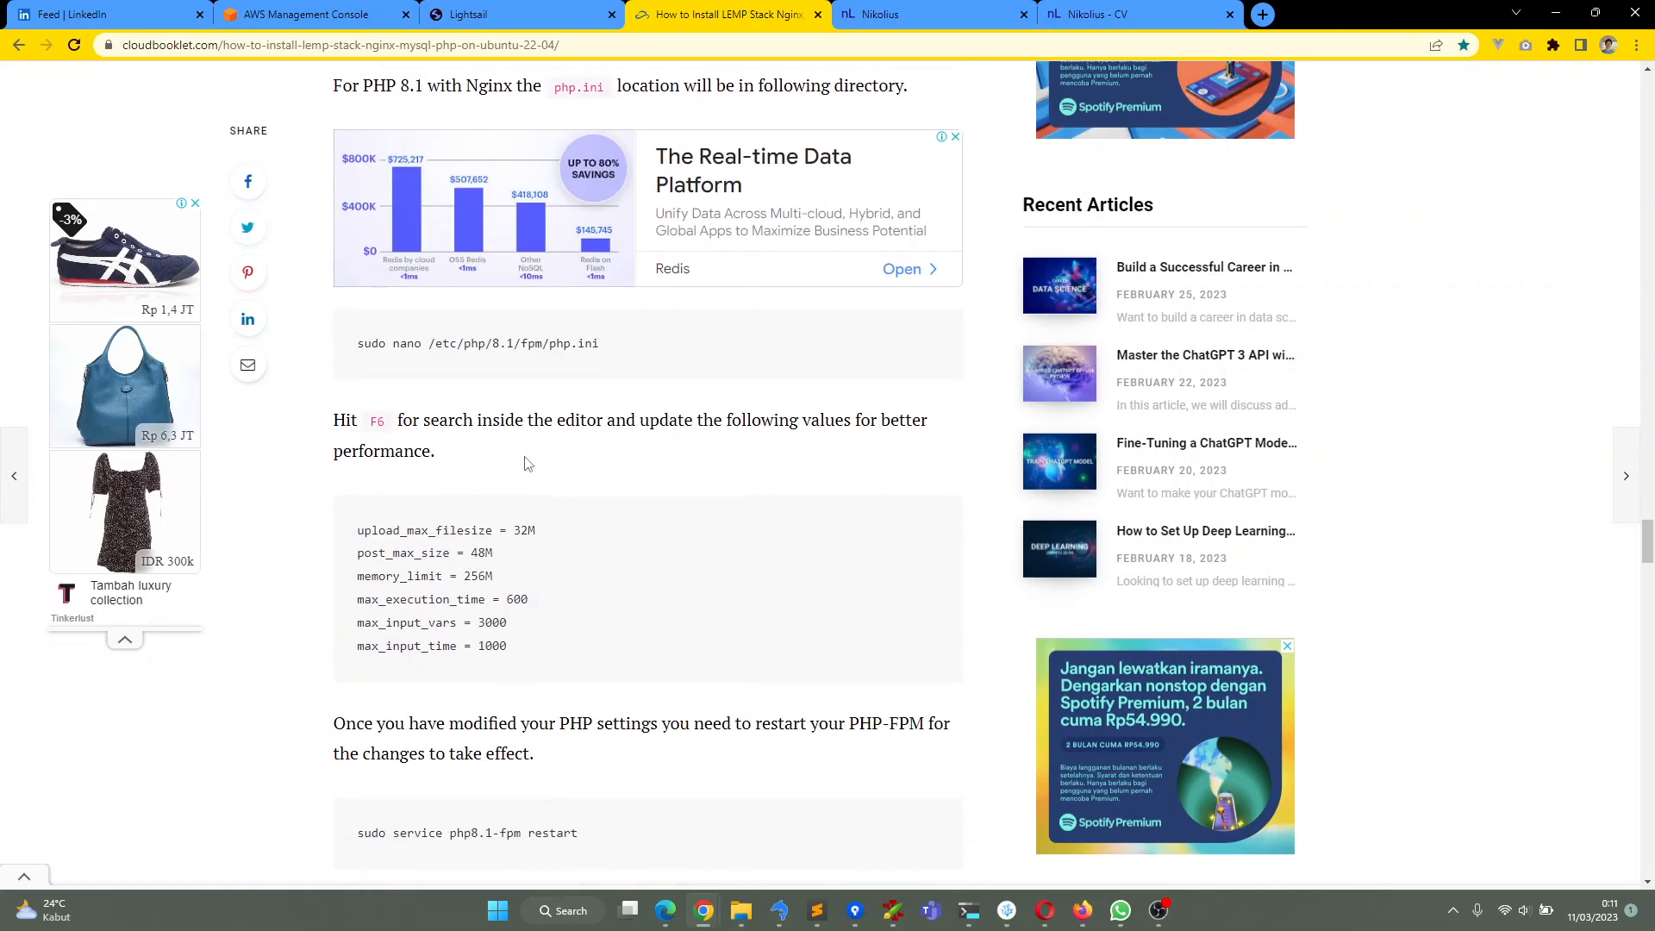
scroll(527, 463, down, 2)
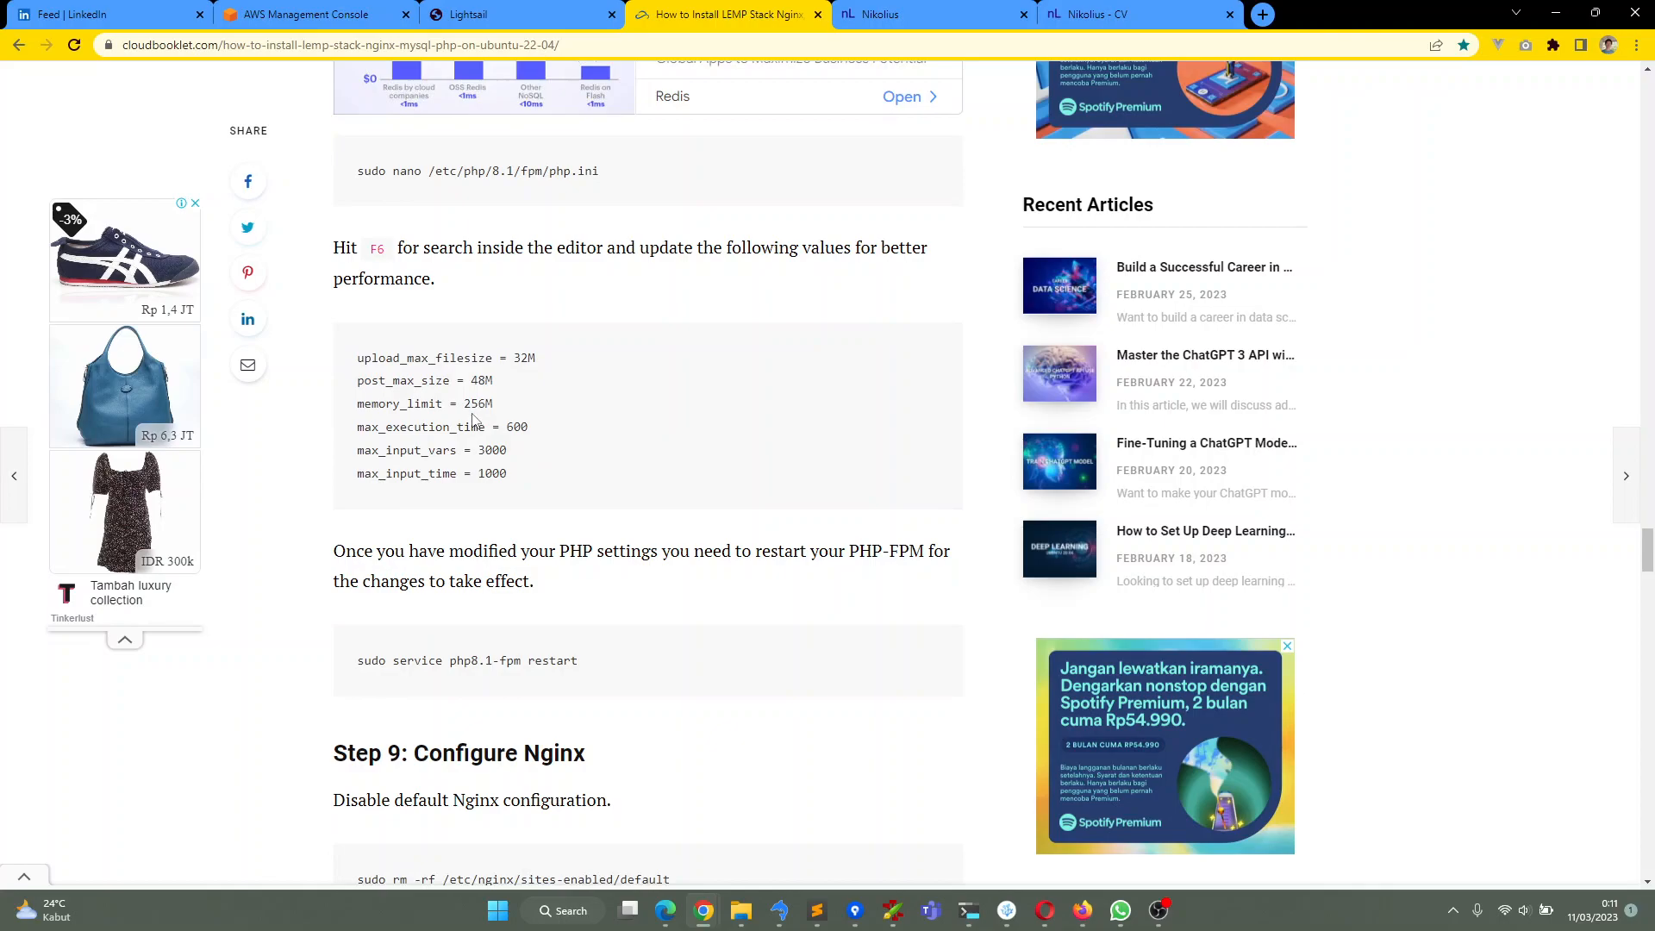
scroll(473, 419, down, 3)
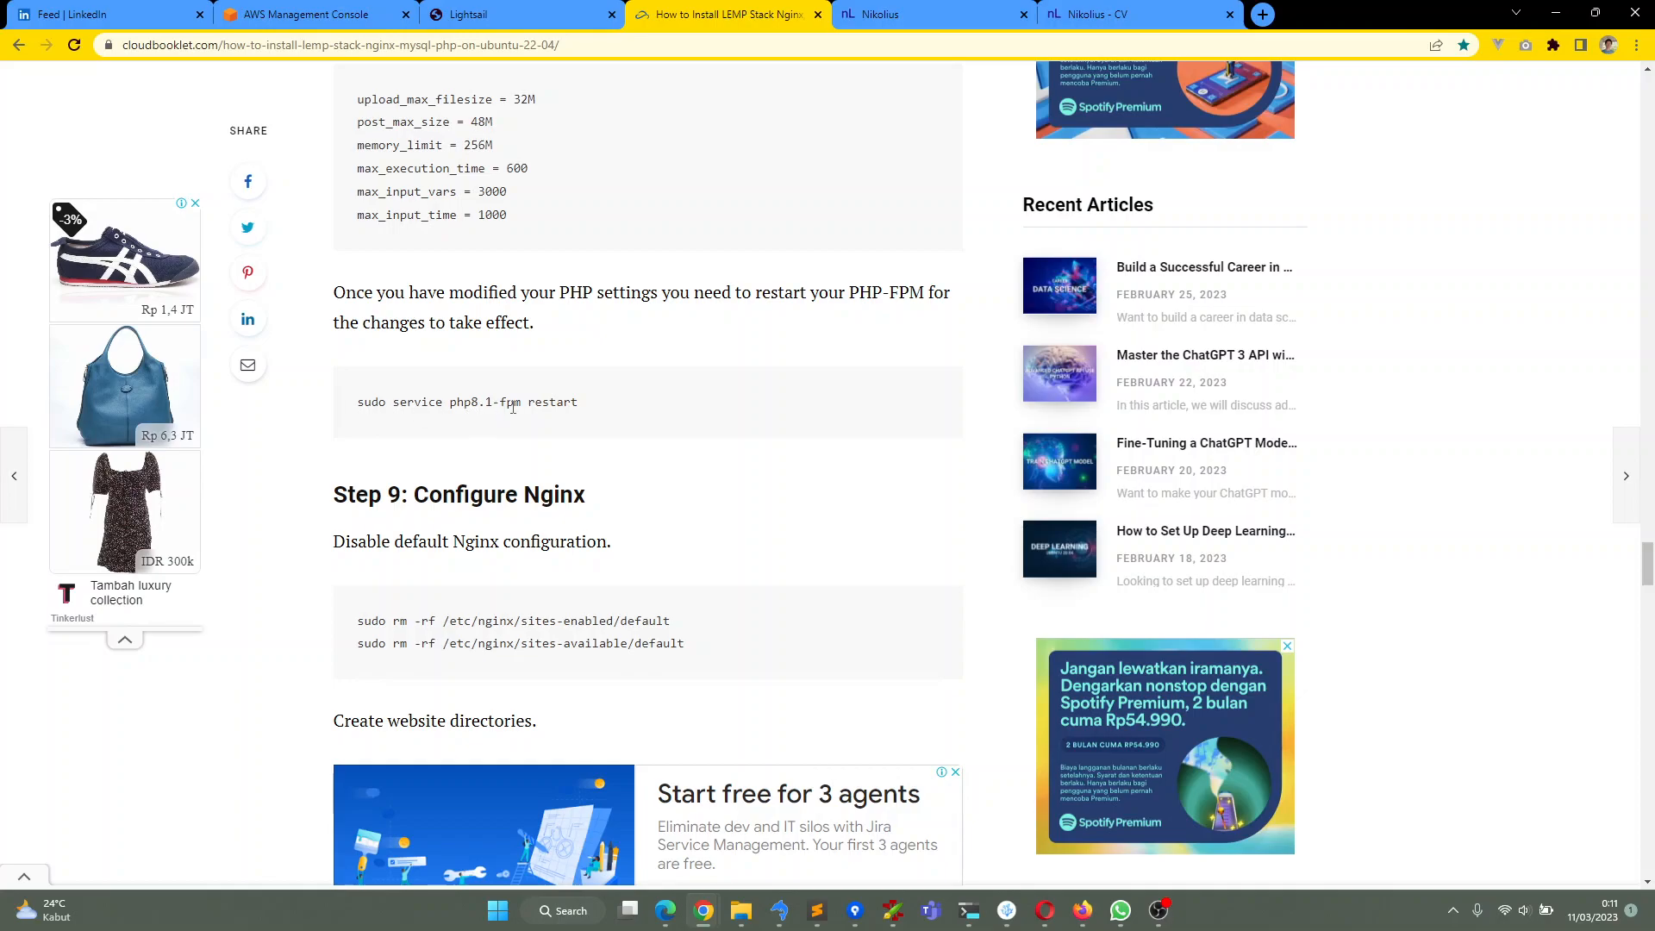
scroll(512, 406, down, 2)
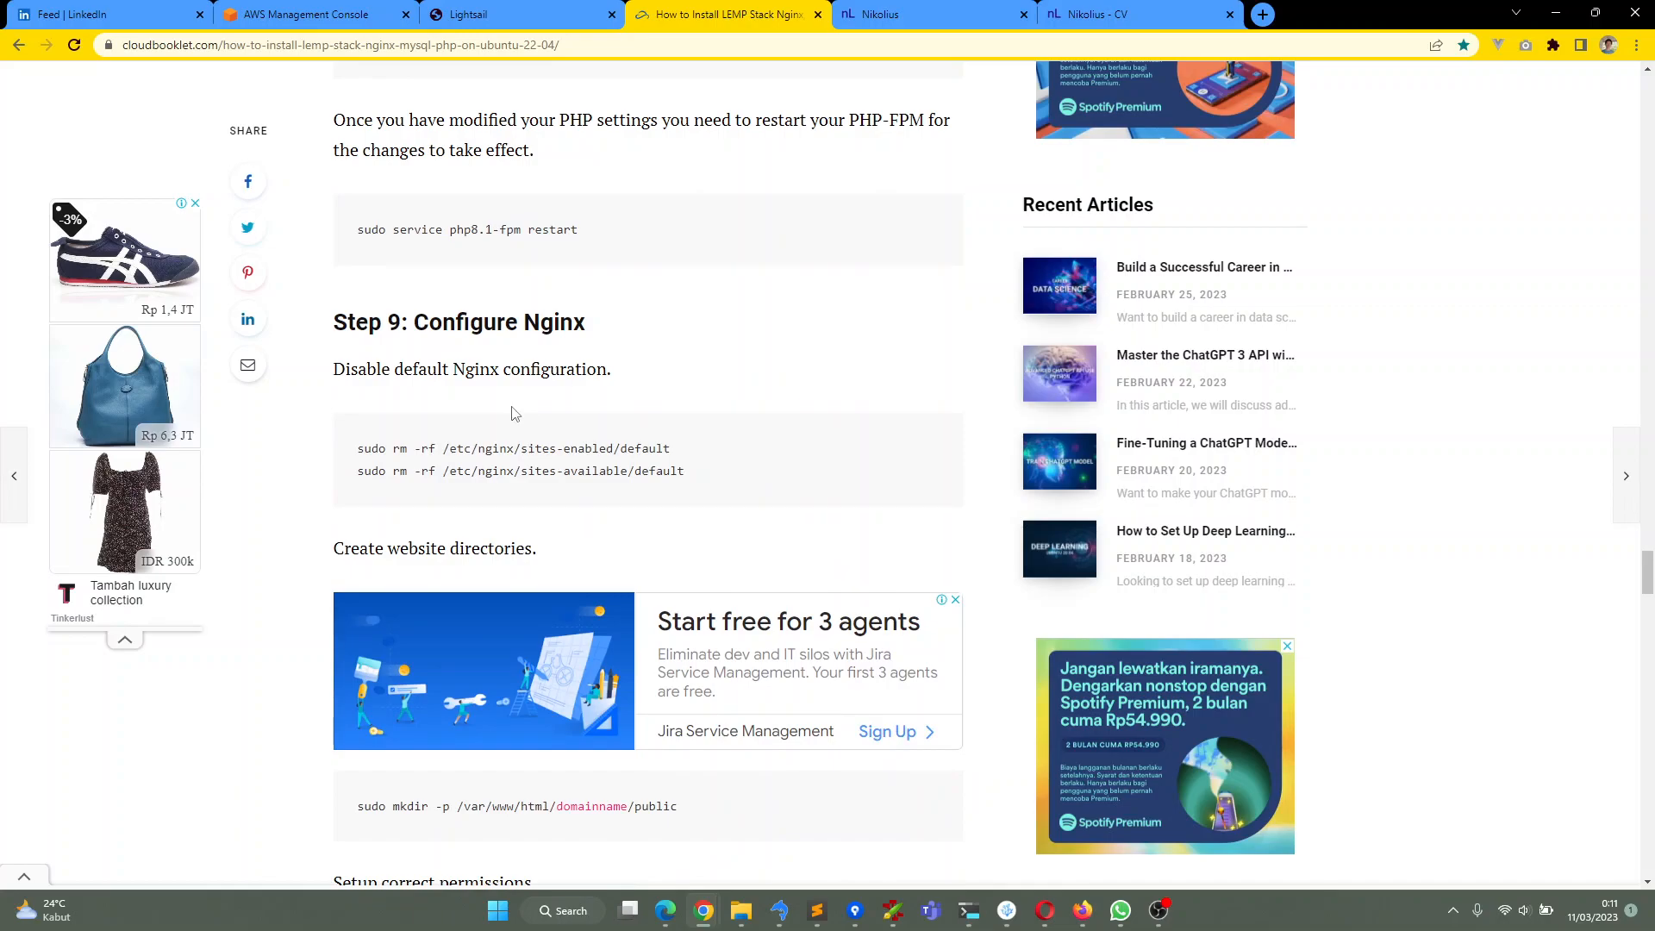
Return to Lightsail and view the custom domains assigned to the Lighsail-Ubuntu-1 instance
click(520, 14)
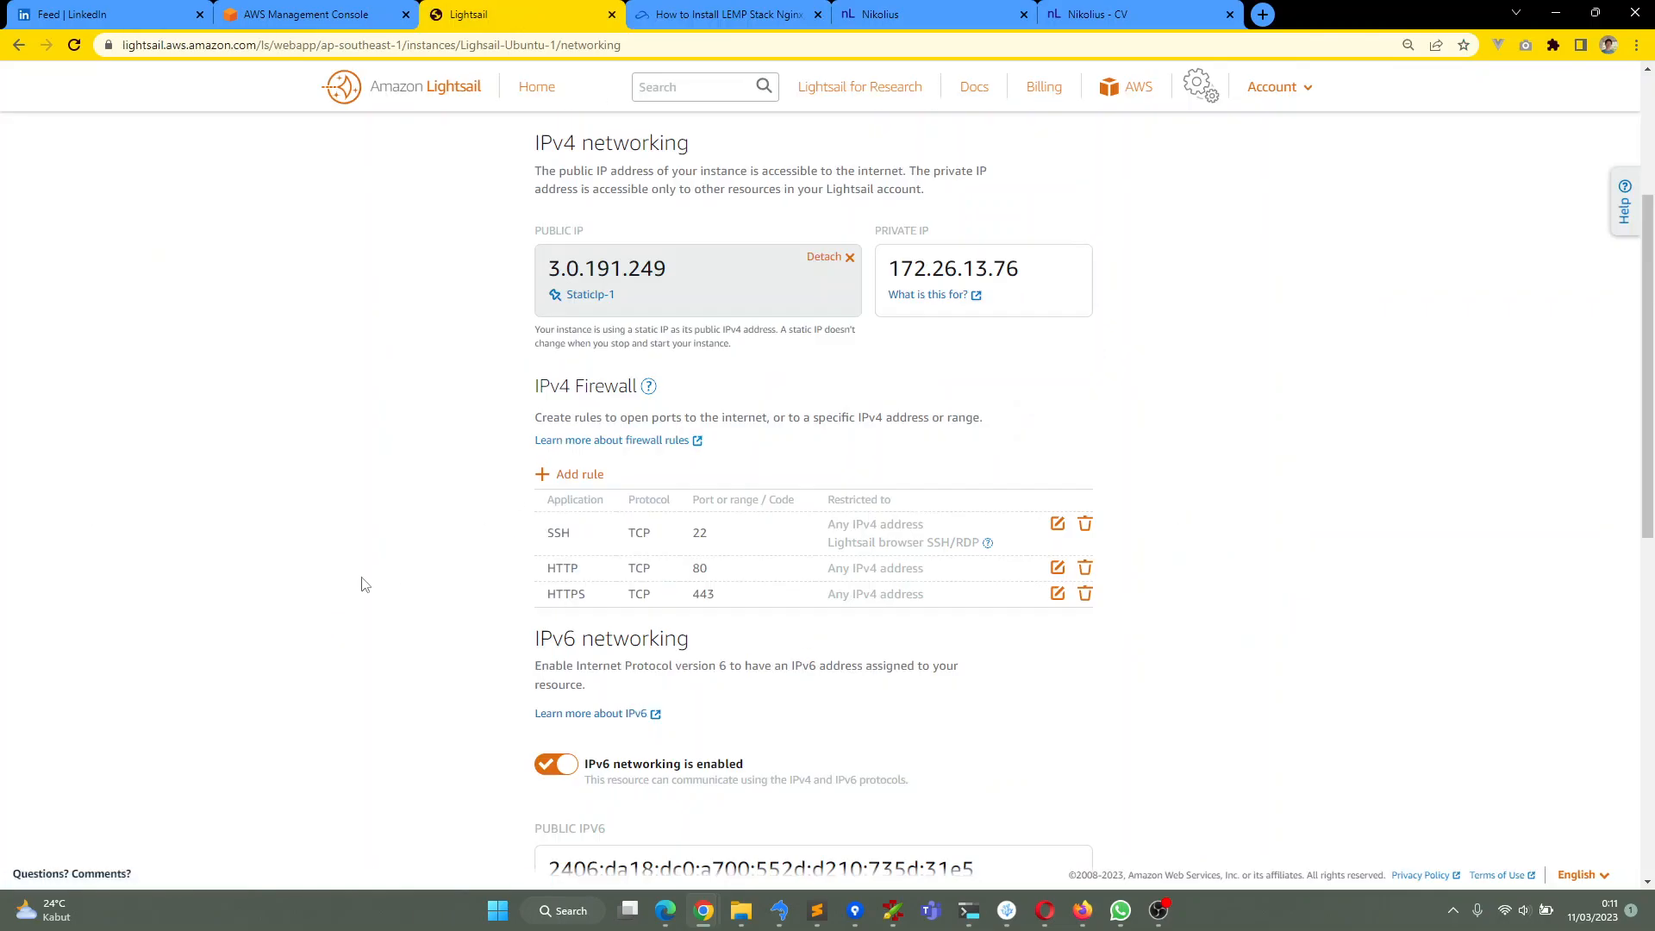
scroll(362, 585, up, 3)
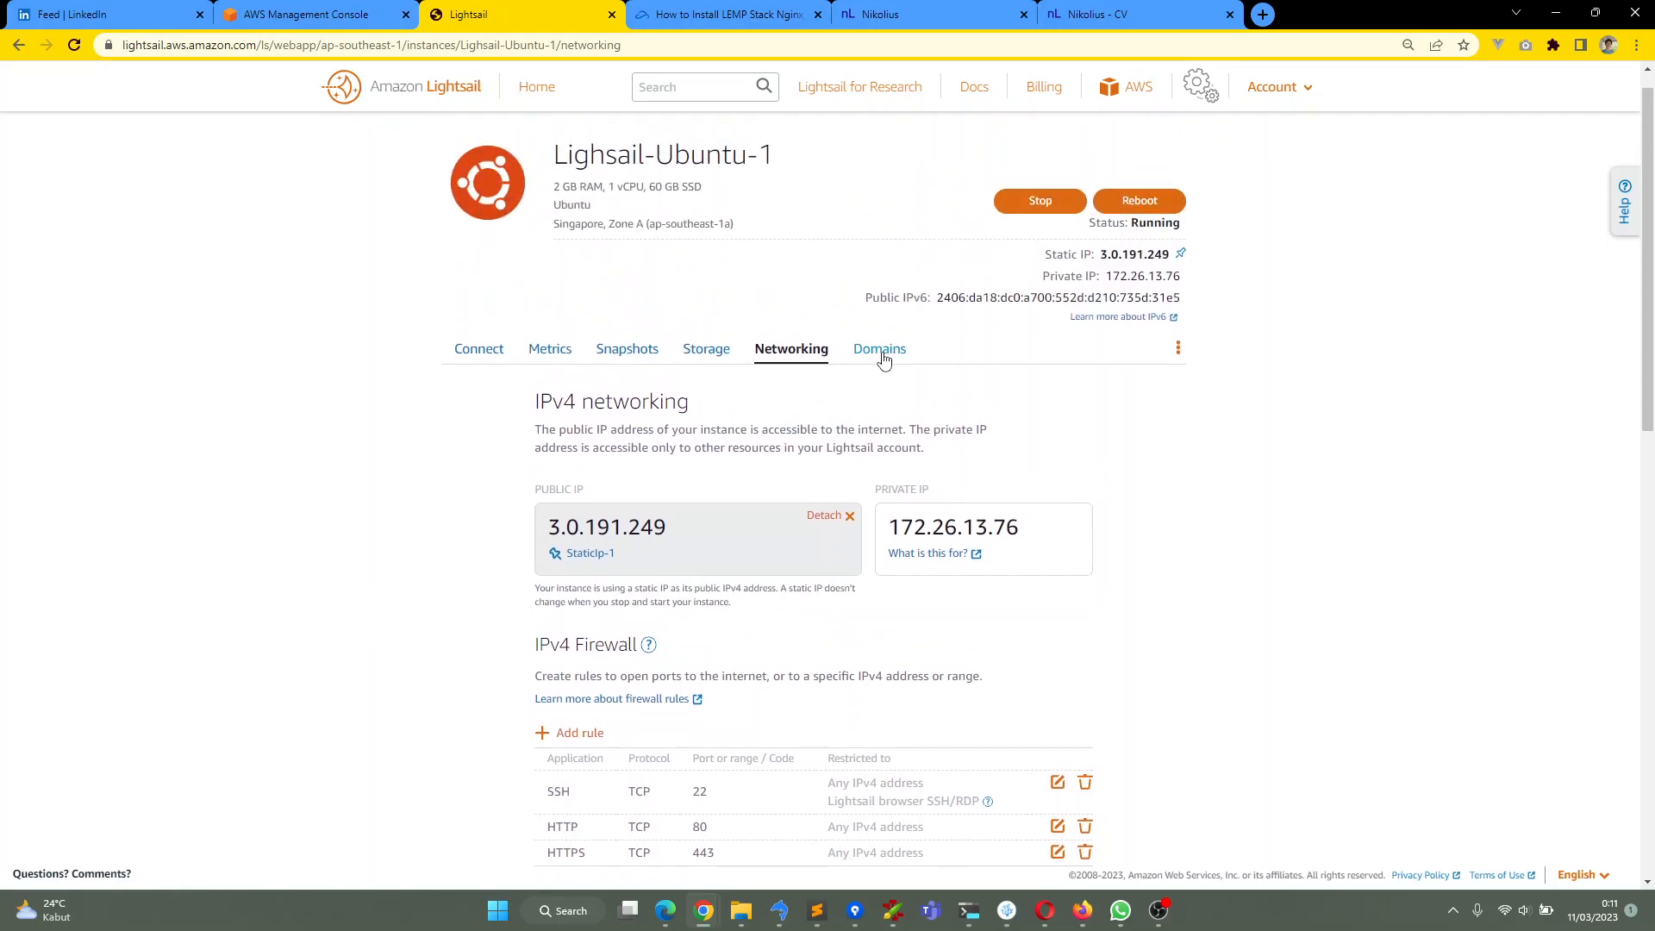
click(881, 350)
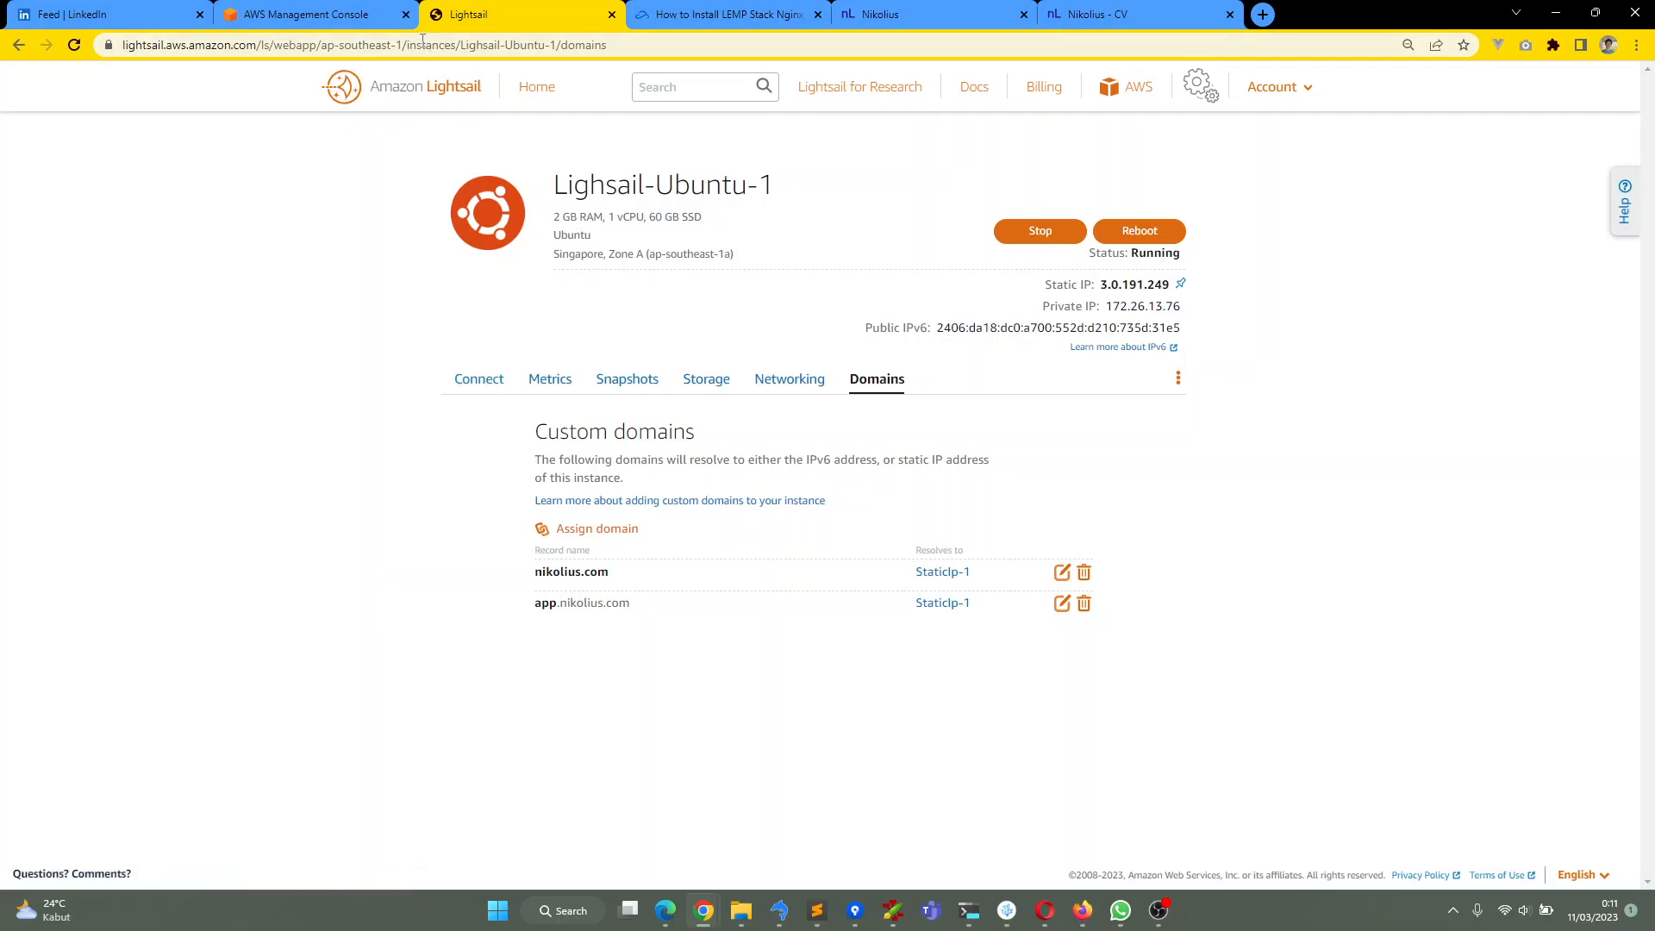
Open the Lightsail home page in a separate tab and view its networking resources and its Domains & DNS section
middle_click(454, 92)
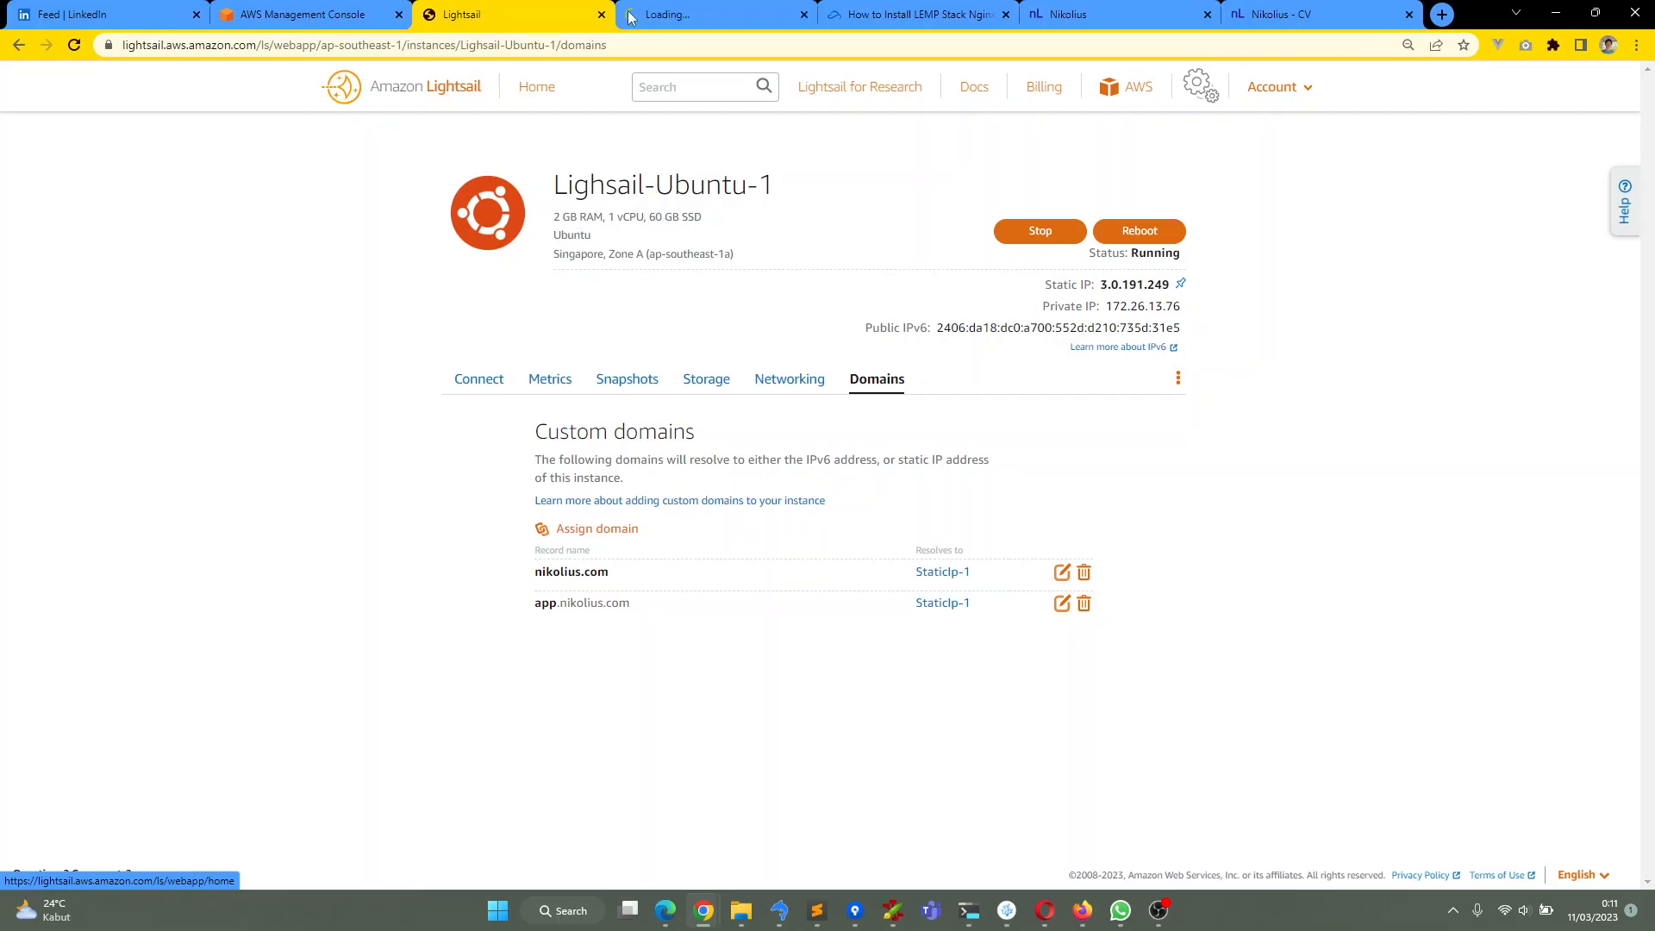
click(722, 19)
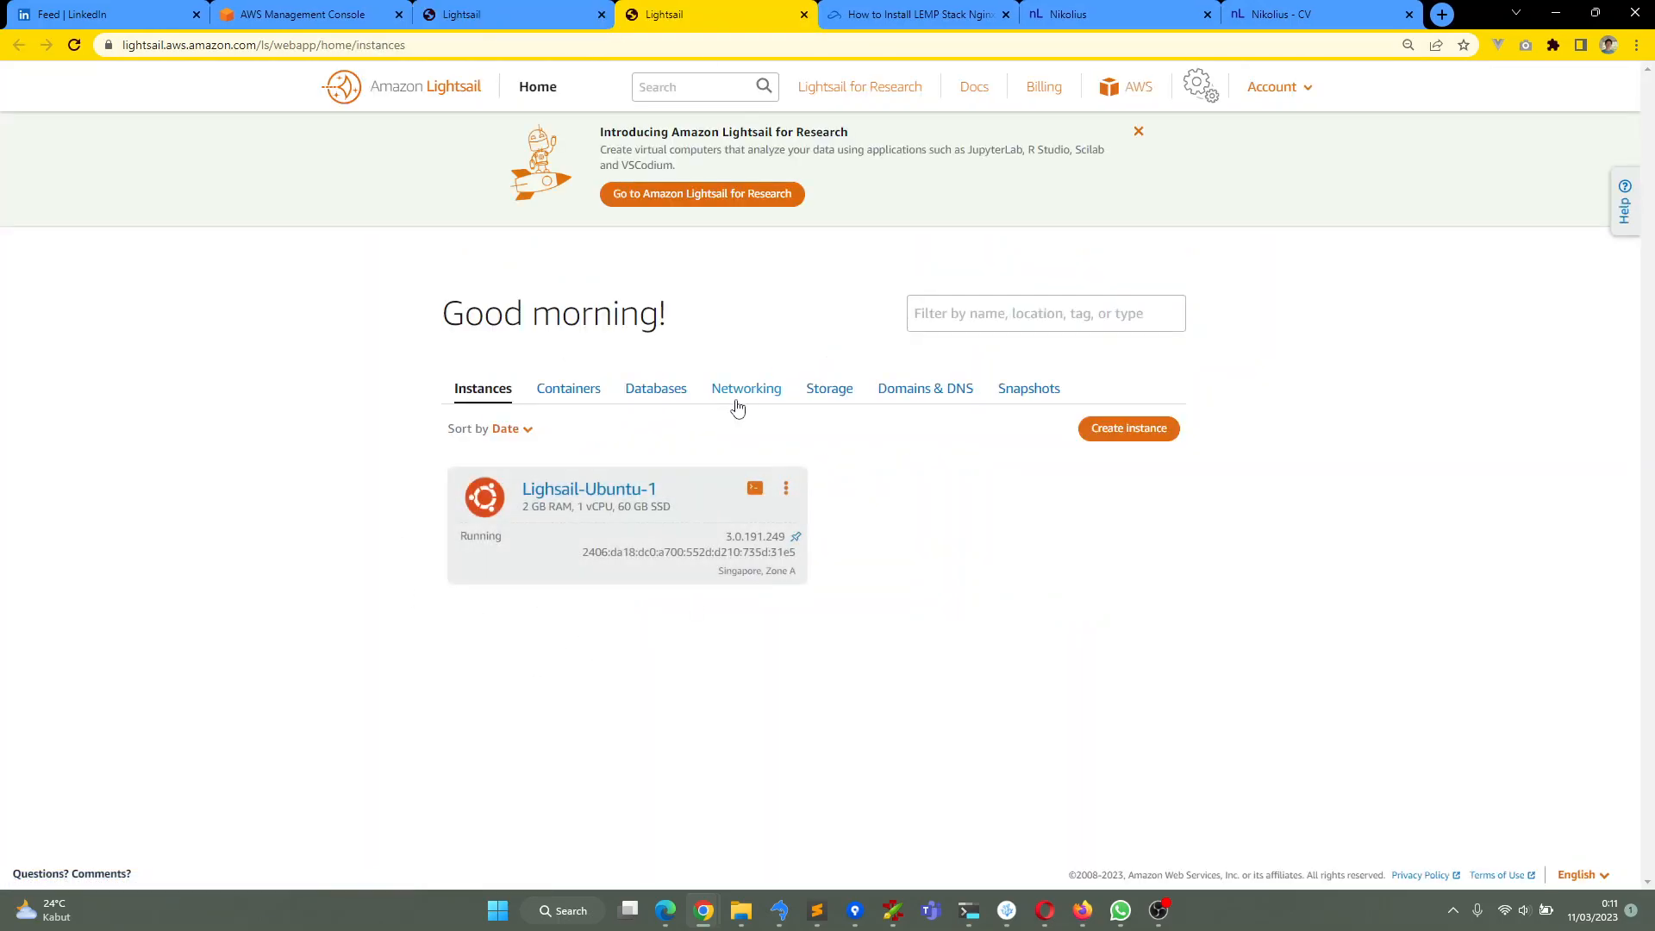
click(756, 389)
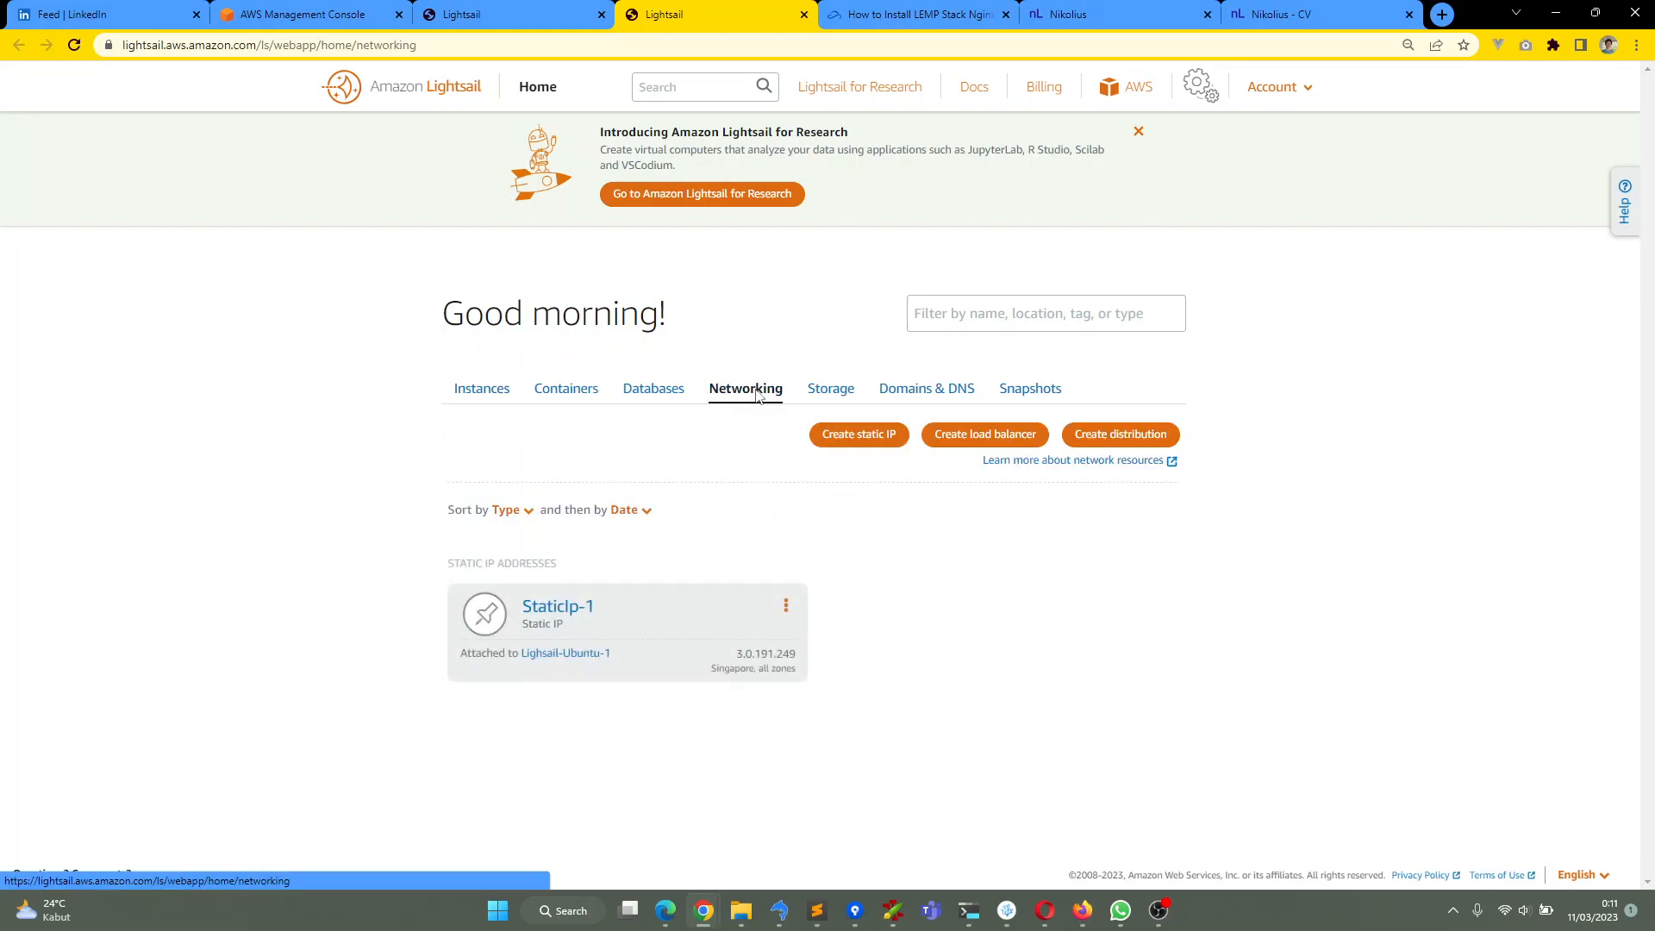
click(930, 388)
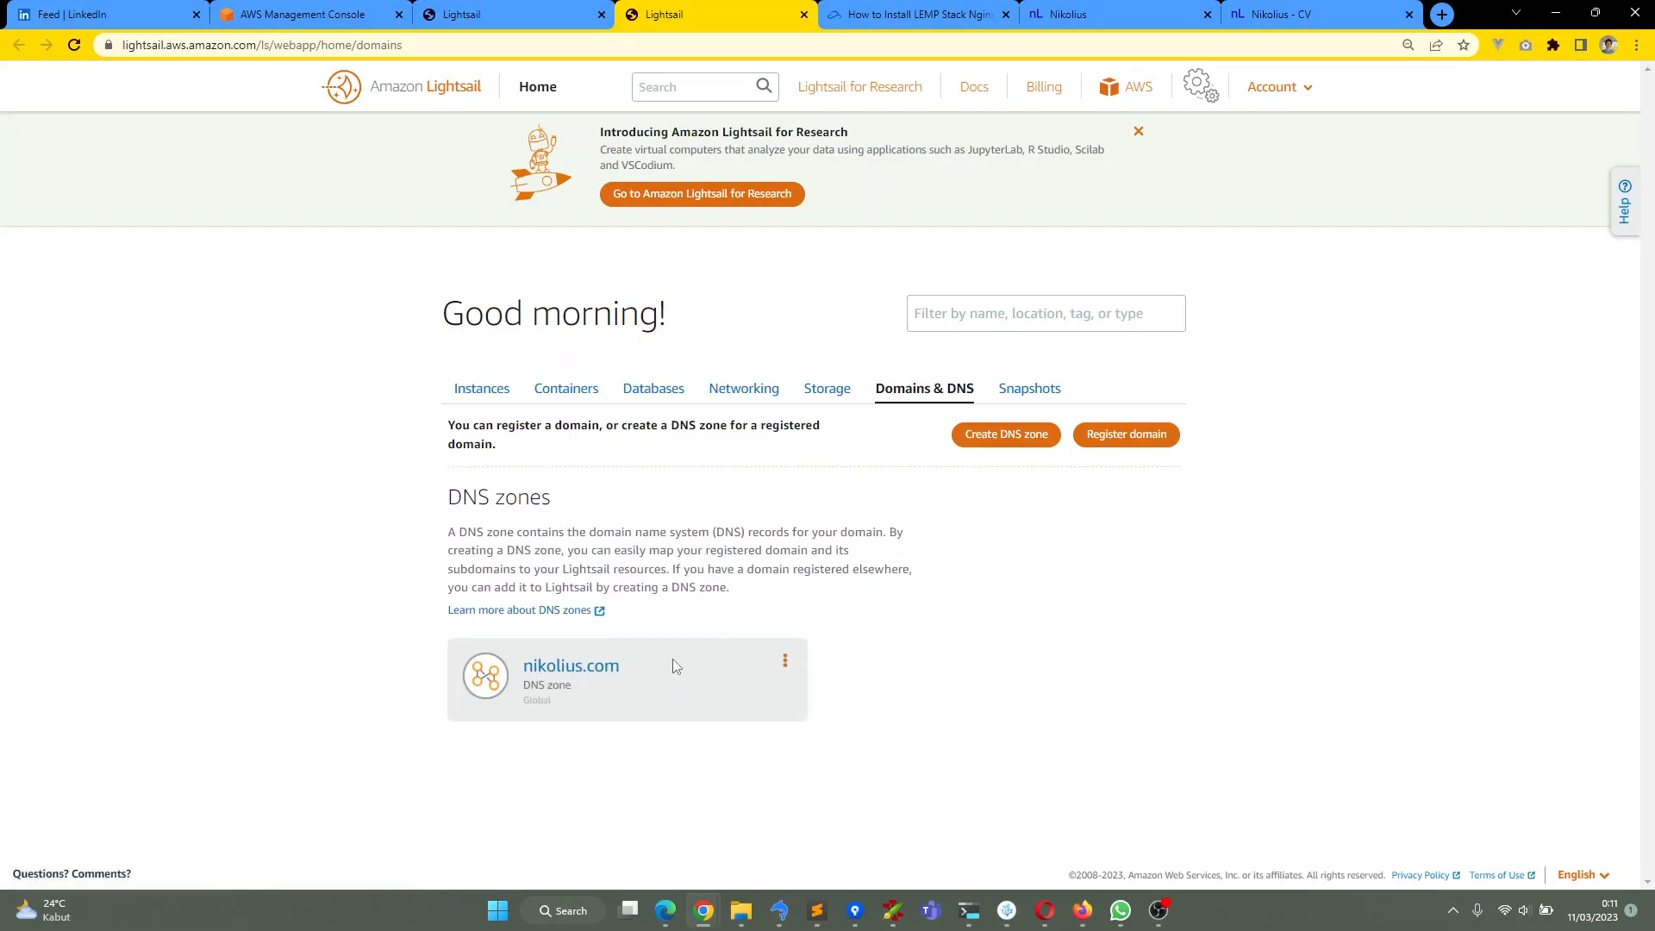
Open the website domain's DNS zone for management and examine its name servers, domain assignments and DNS records
click(787, 666)
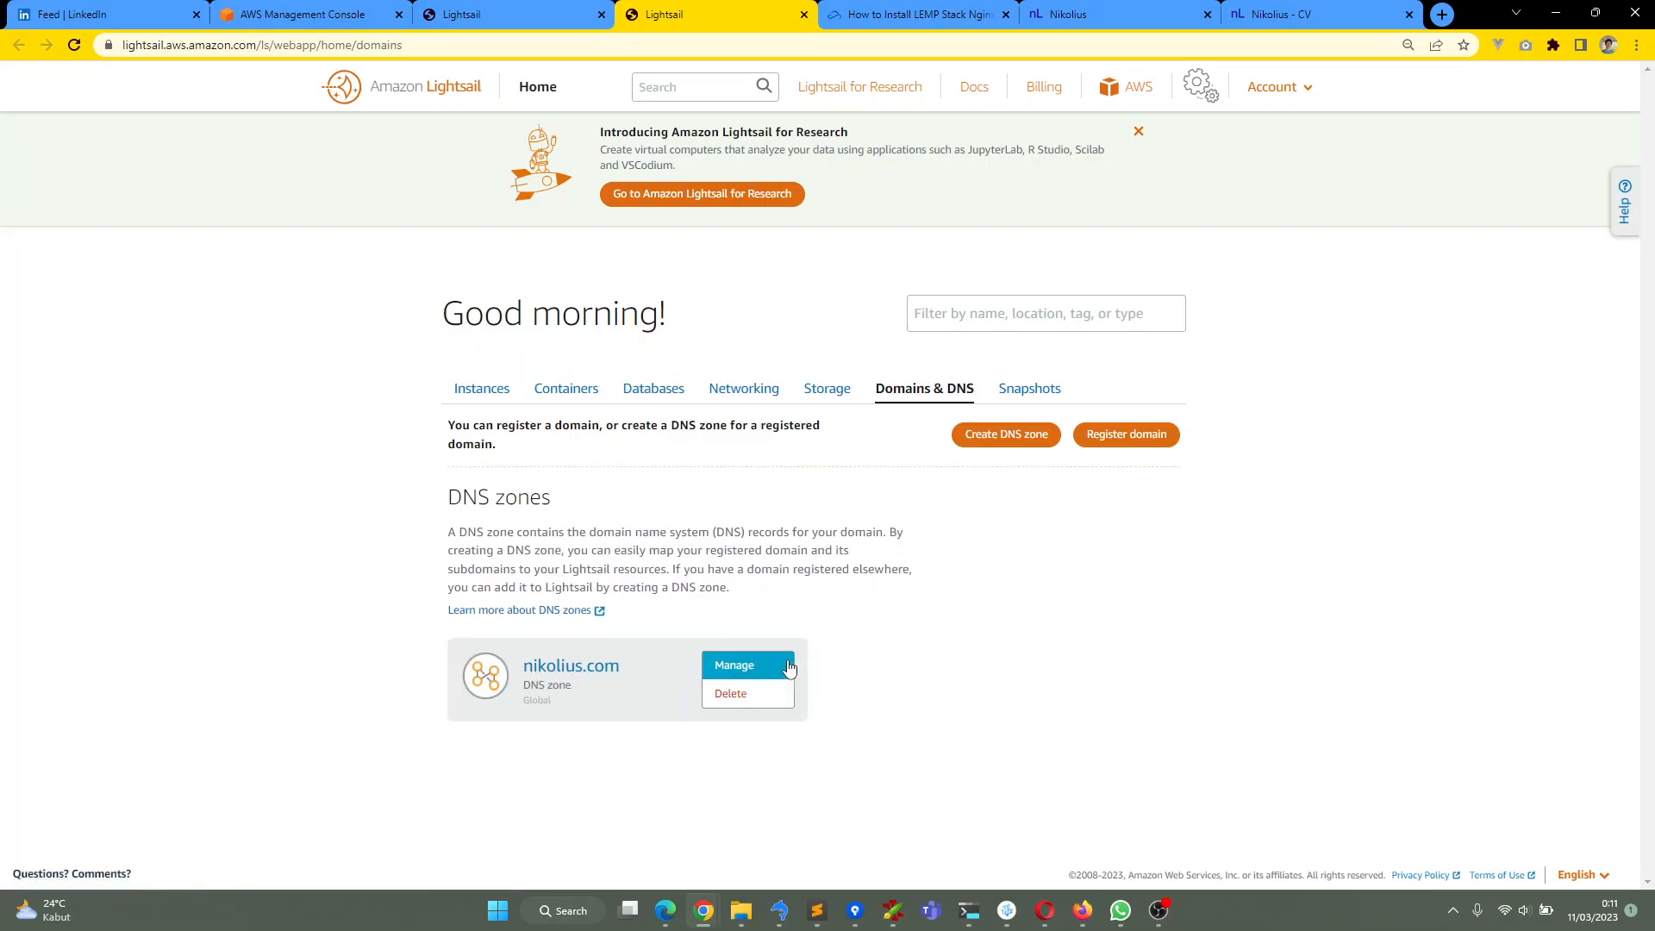
click(717, 666)
scroll(326, 563, down, 2)
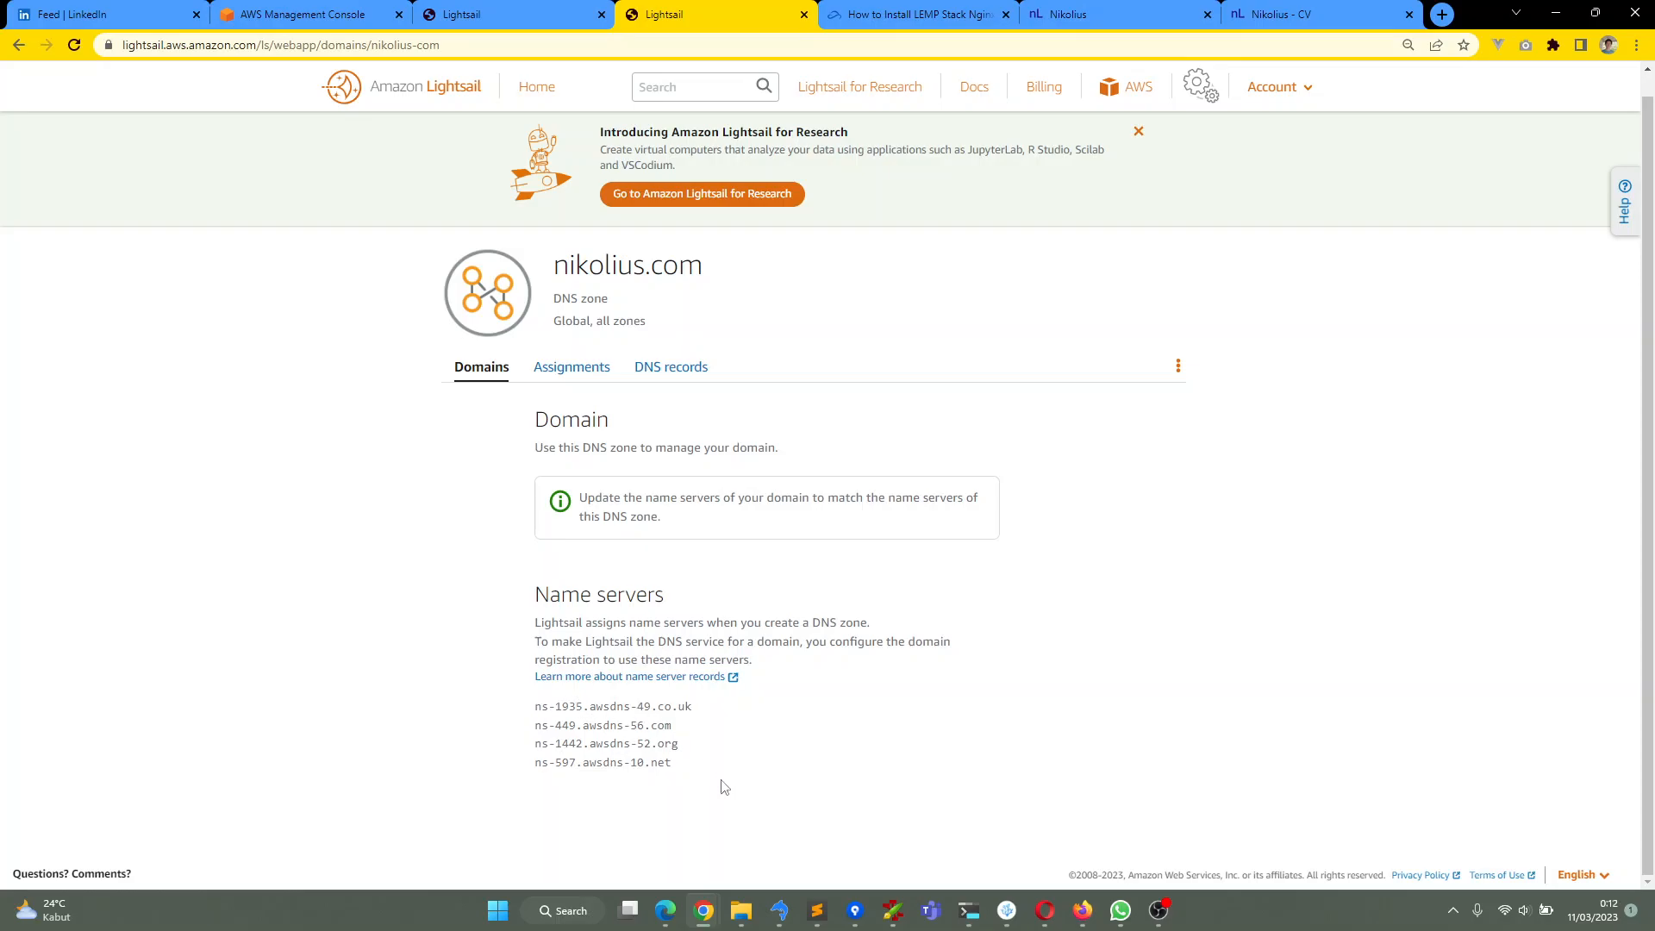
drag(712, 779, 497, 716)
click(496, 716)
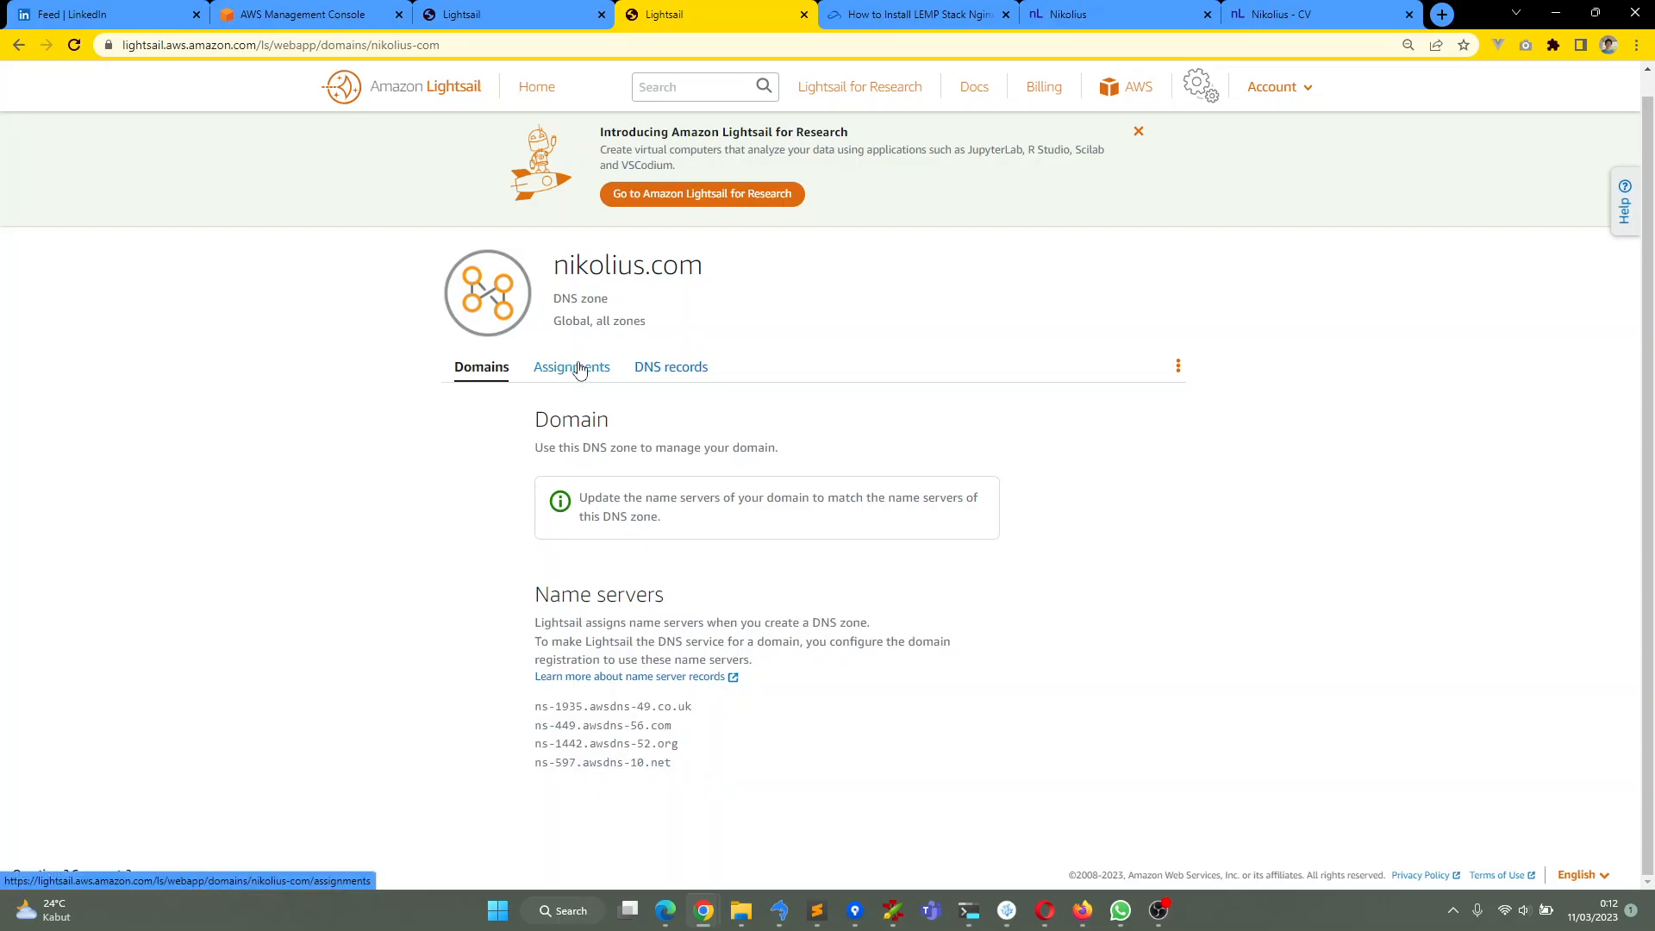
click(574, 367)
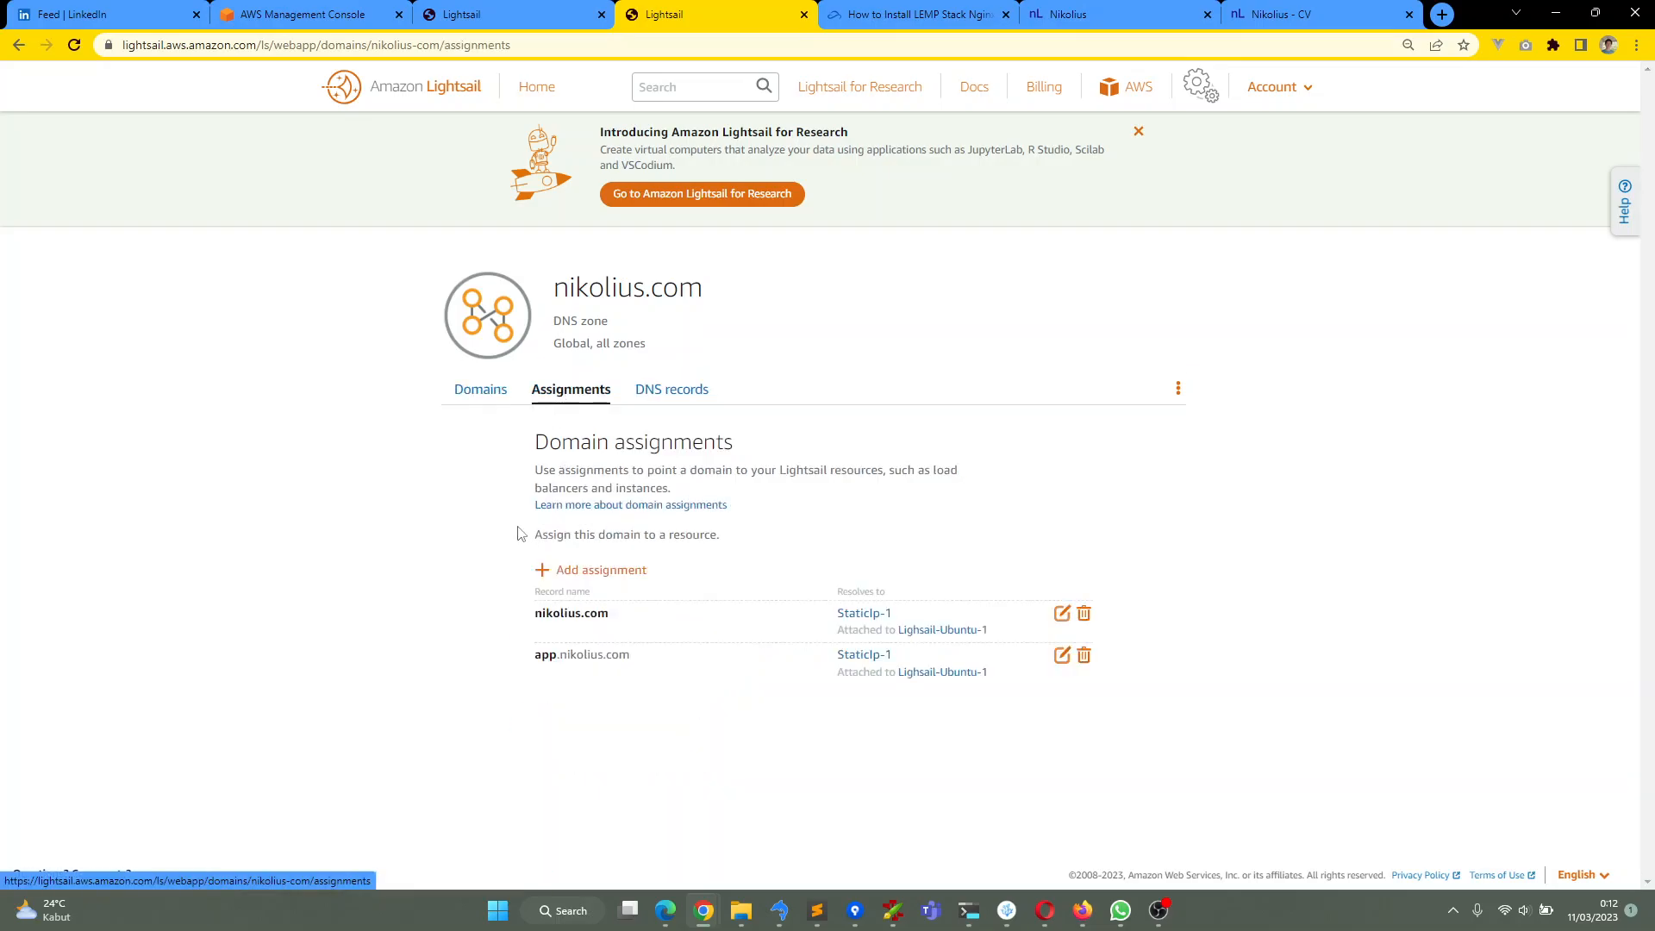
click(668, 394)
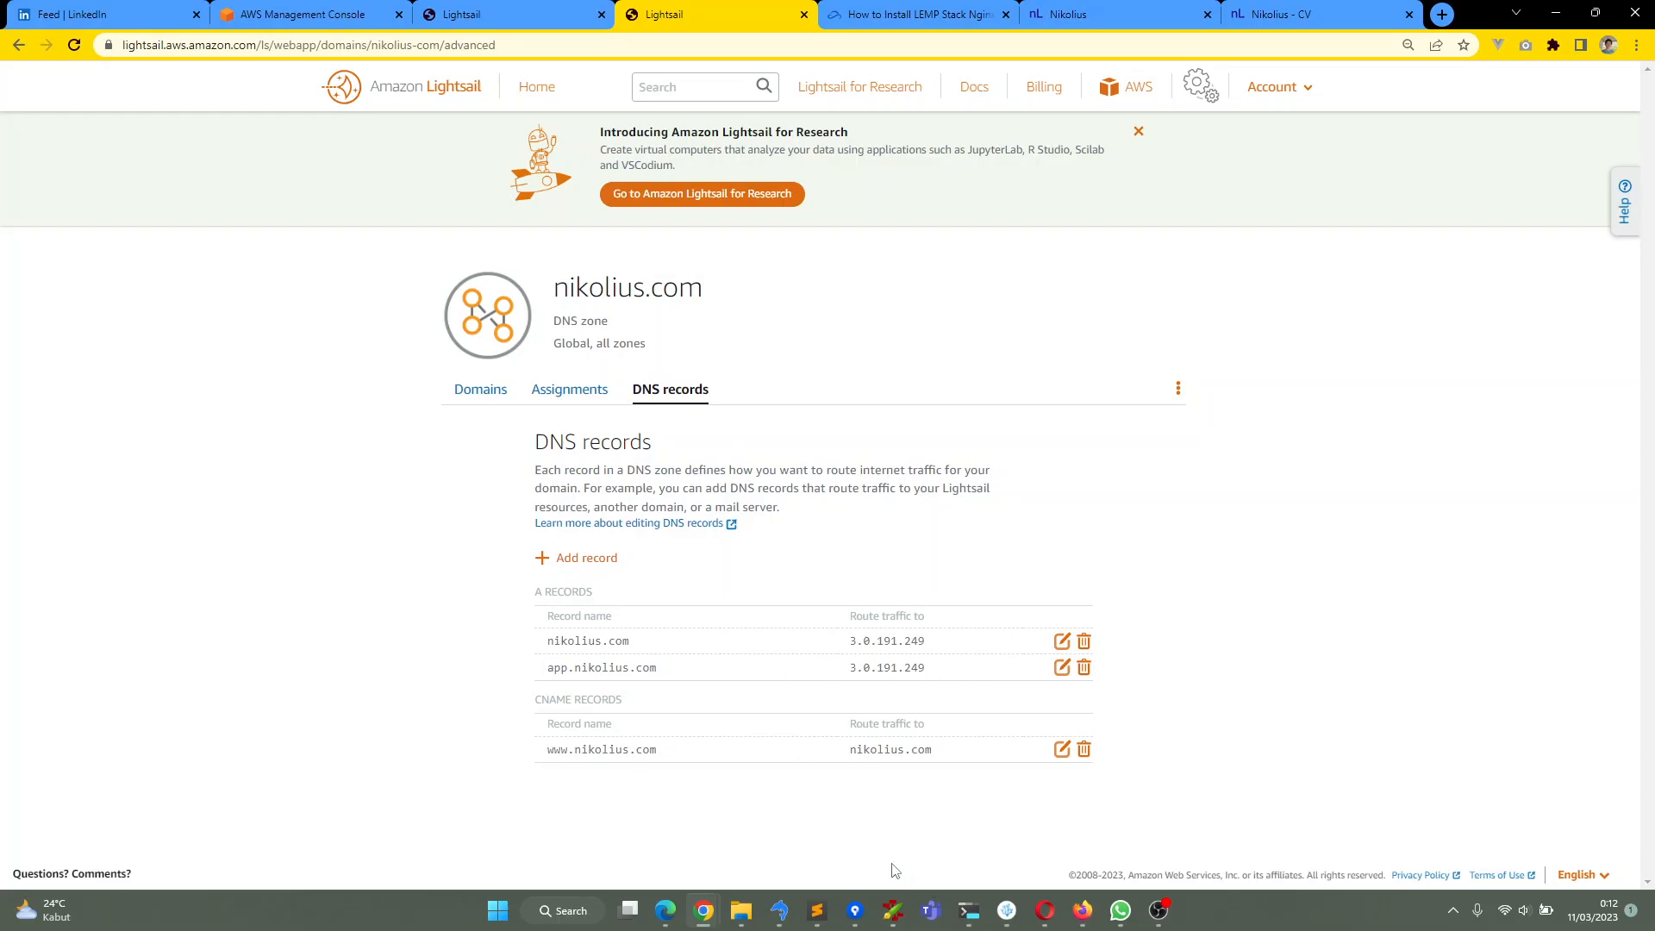
Switch to the instance's SSH terminal, change to /etc/nginx/sites-enabled/ and list its contents with ls -la
mouse_move(703, 910)
click(776, 802)
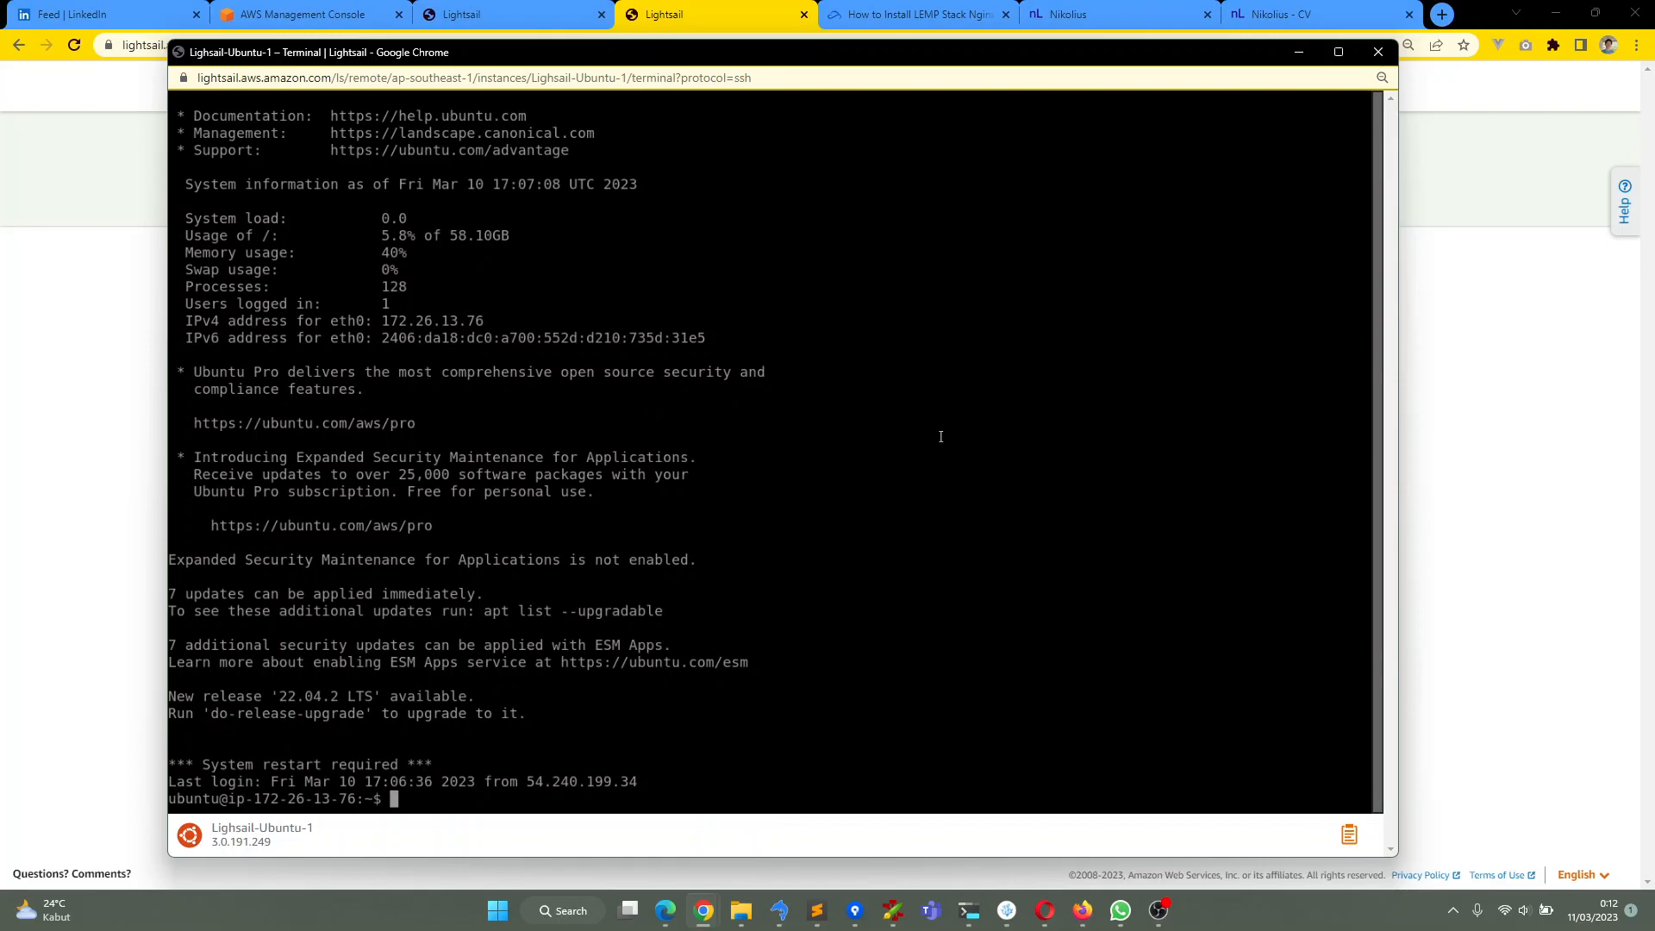
text(cd /et)
text(c/n)
text(ginx/si)
text(tes-ava)
key(BackSpace)
key(BackSpace)
key(BackSpace)
text(en)
key(Tab)
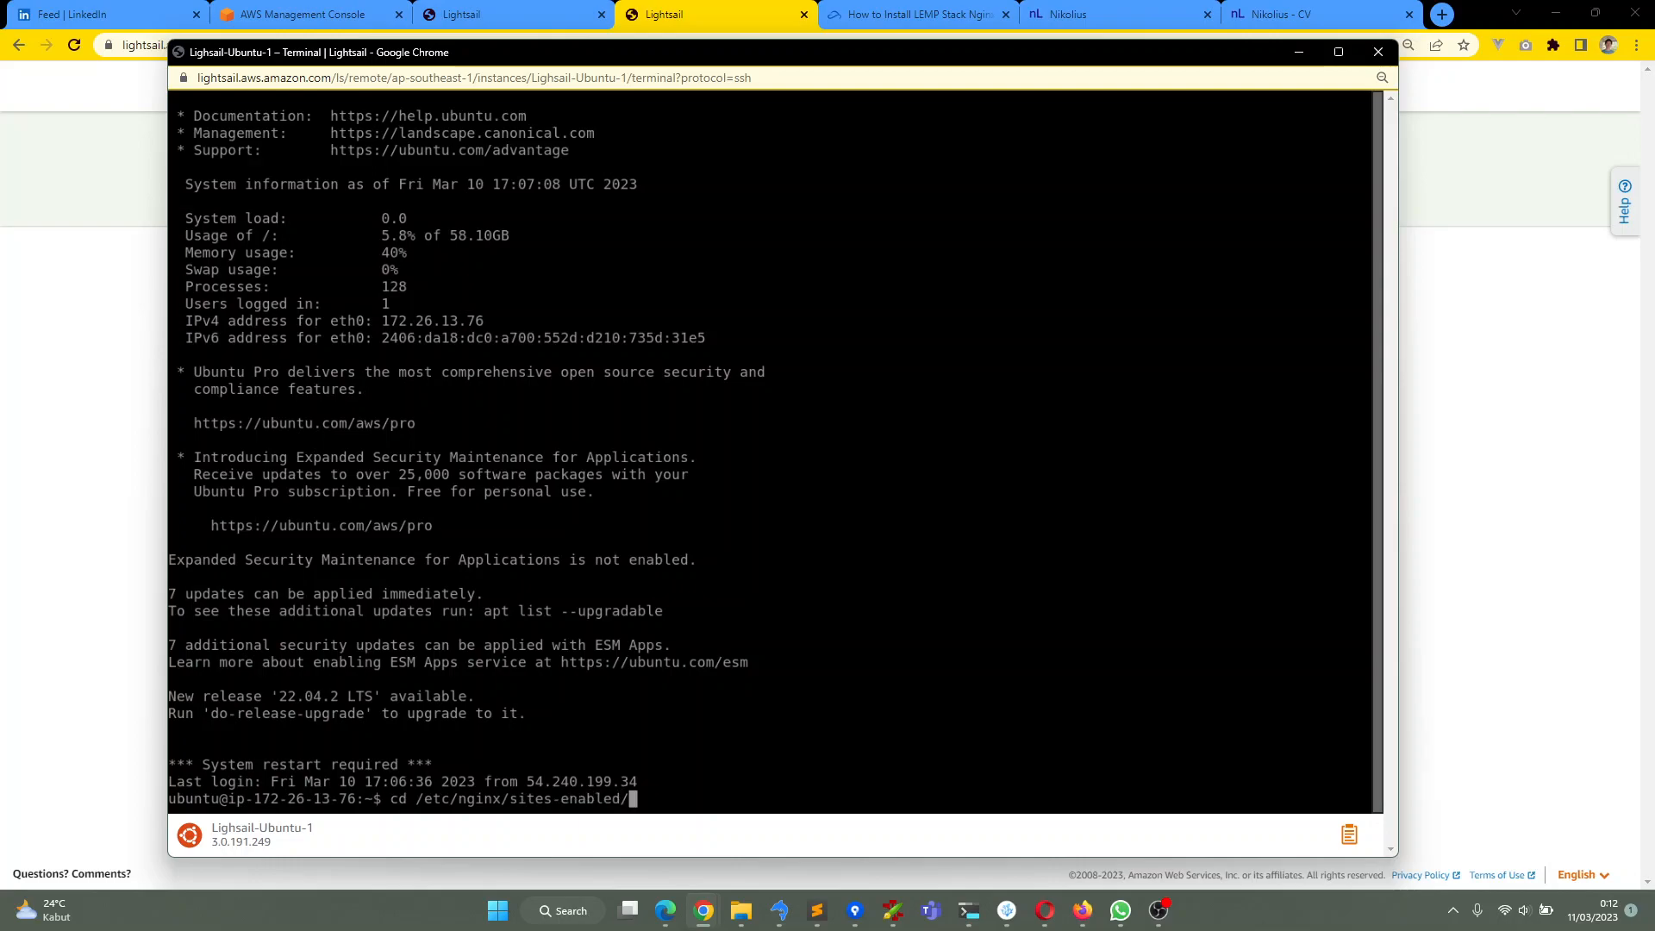
key(Return)
text(ls -la)
key(Return)
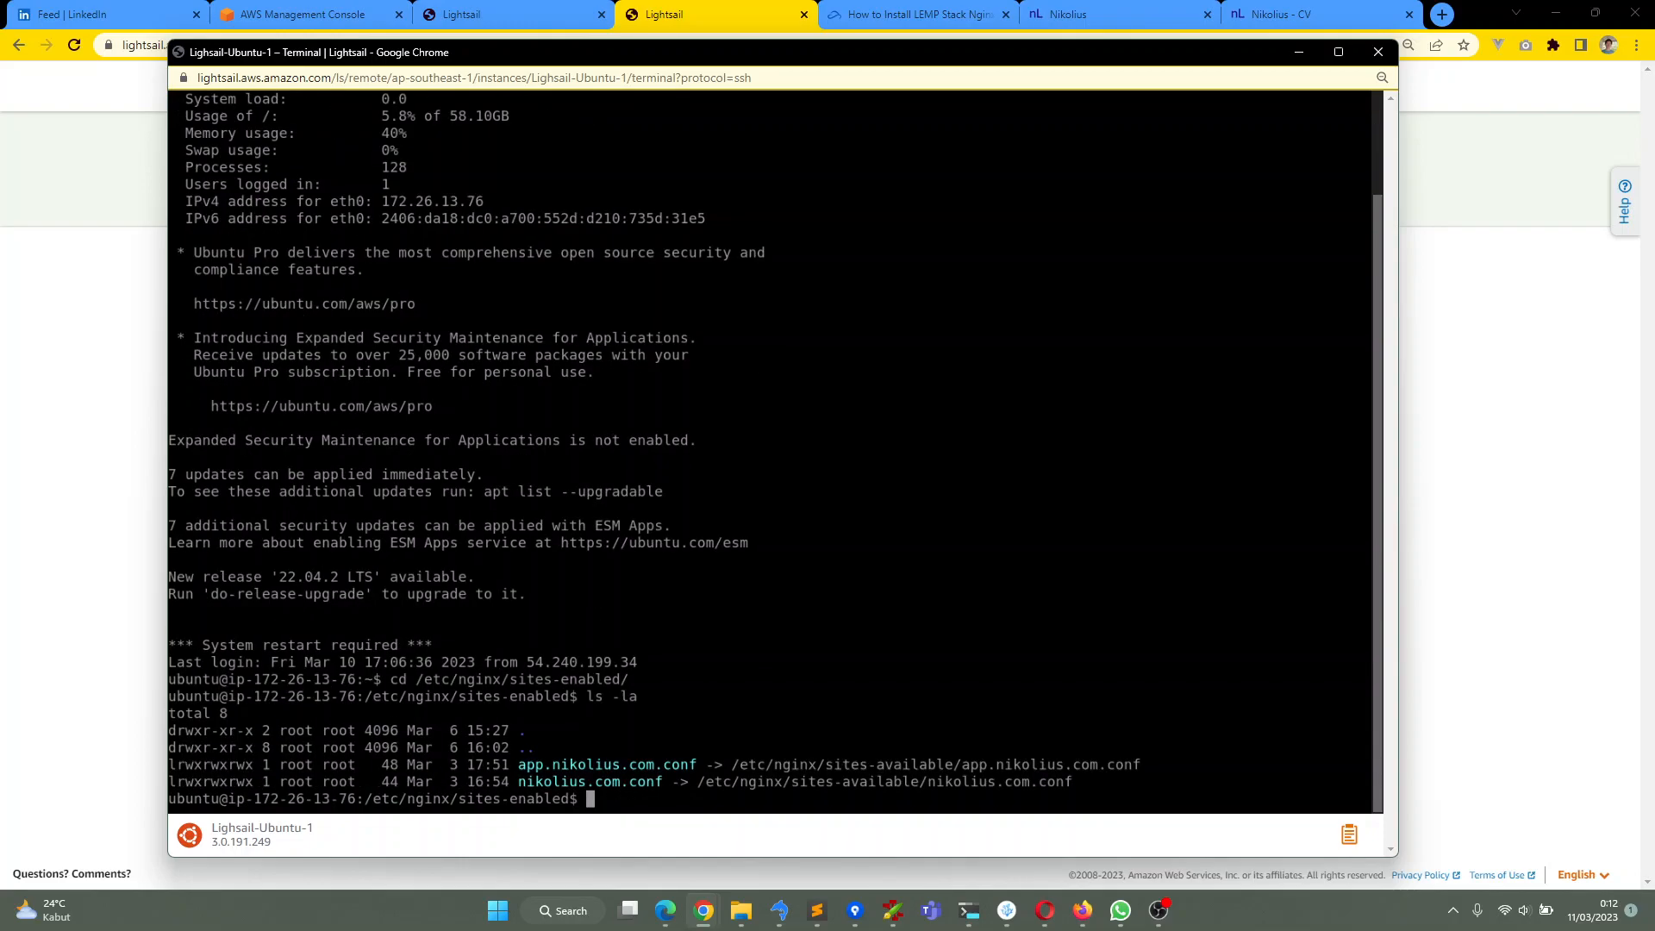
Go up one directory, change to sites-available/ and list its configuration files with ls -la
text(cd ..)
key(Return)
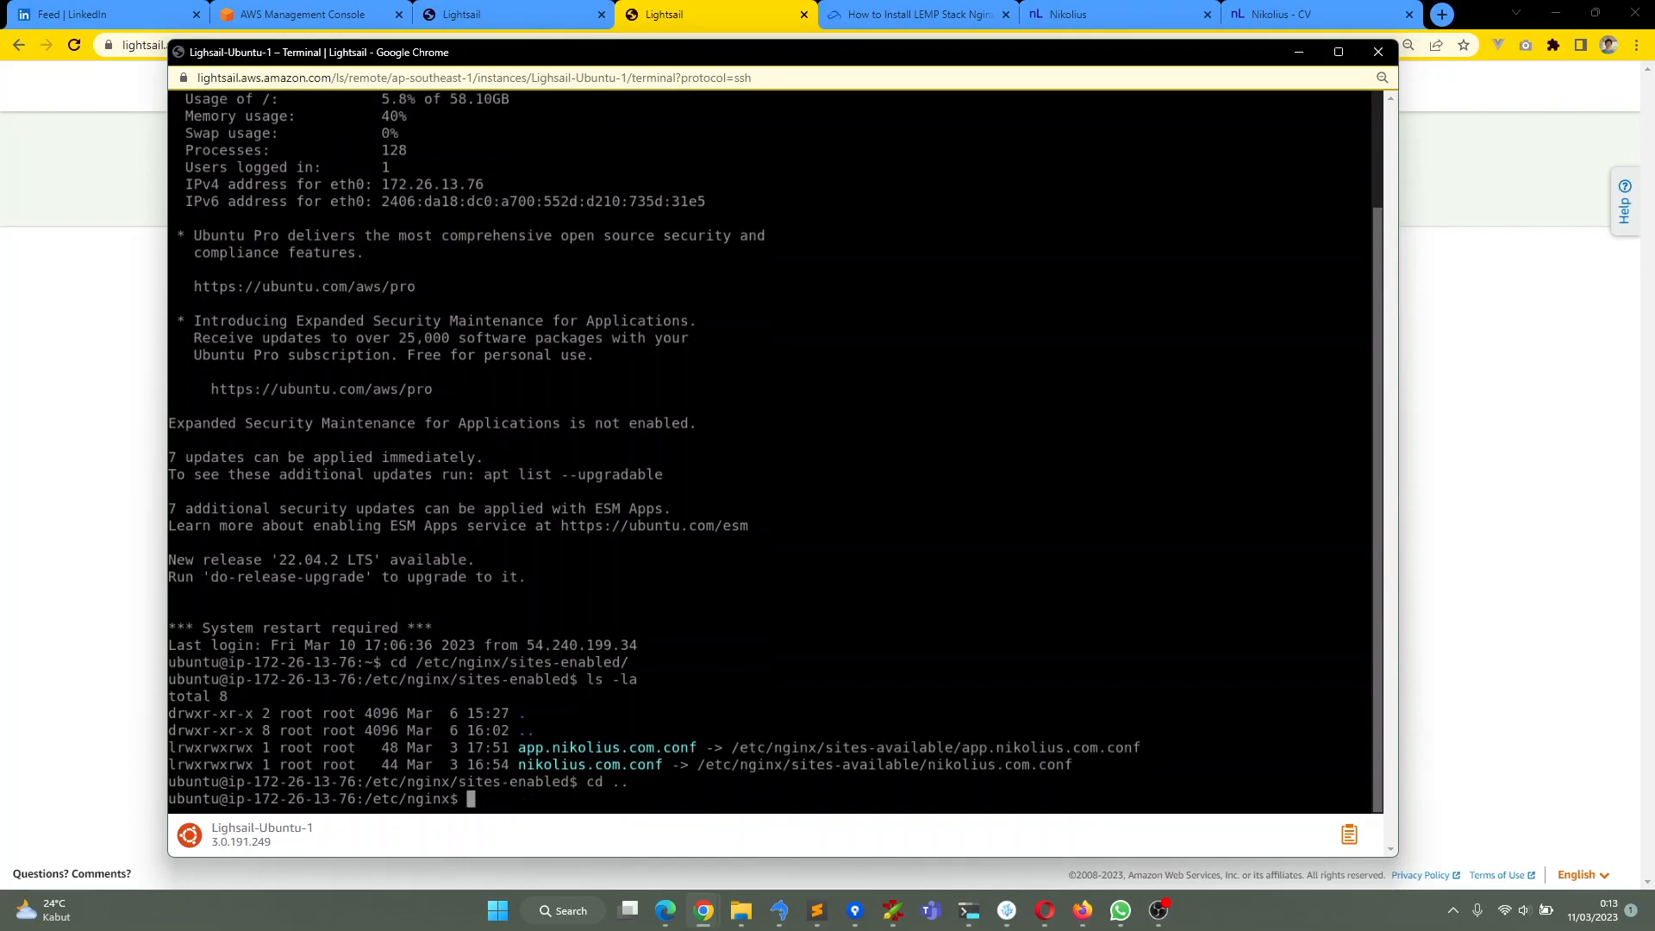
text(s)
text(d sites-available/)
key(Return)
text(ls -la)
key(Return)
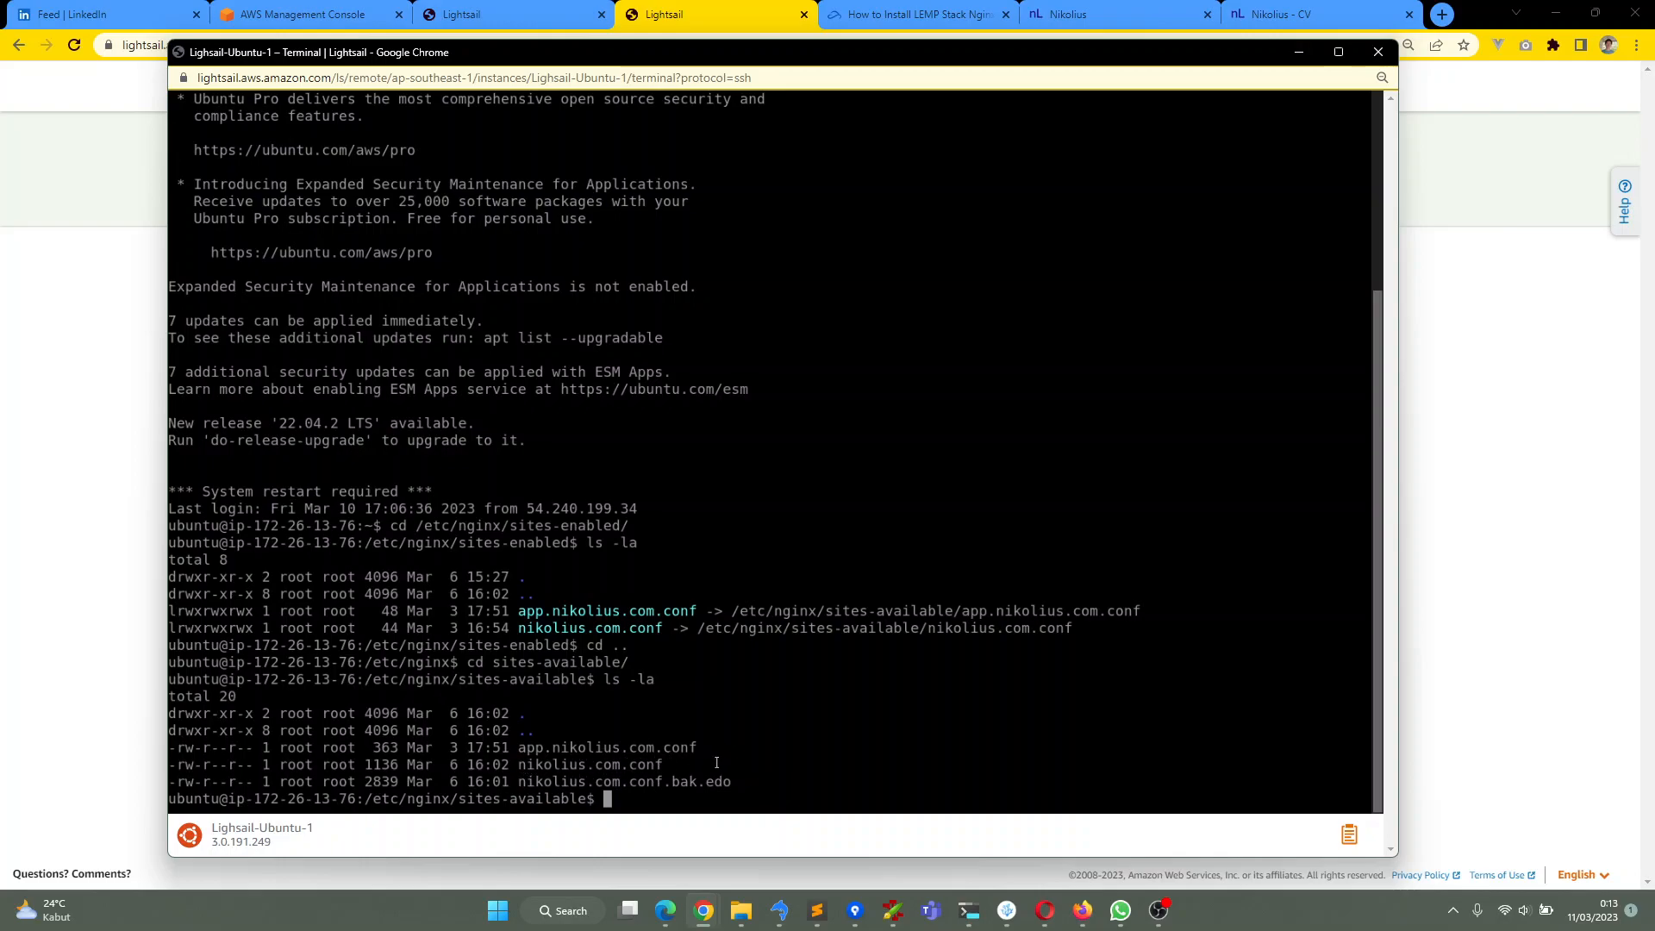
Return to the LEMP tutorial and read the website directory, permissions and Nginx server block configuration
click(131, 558)
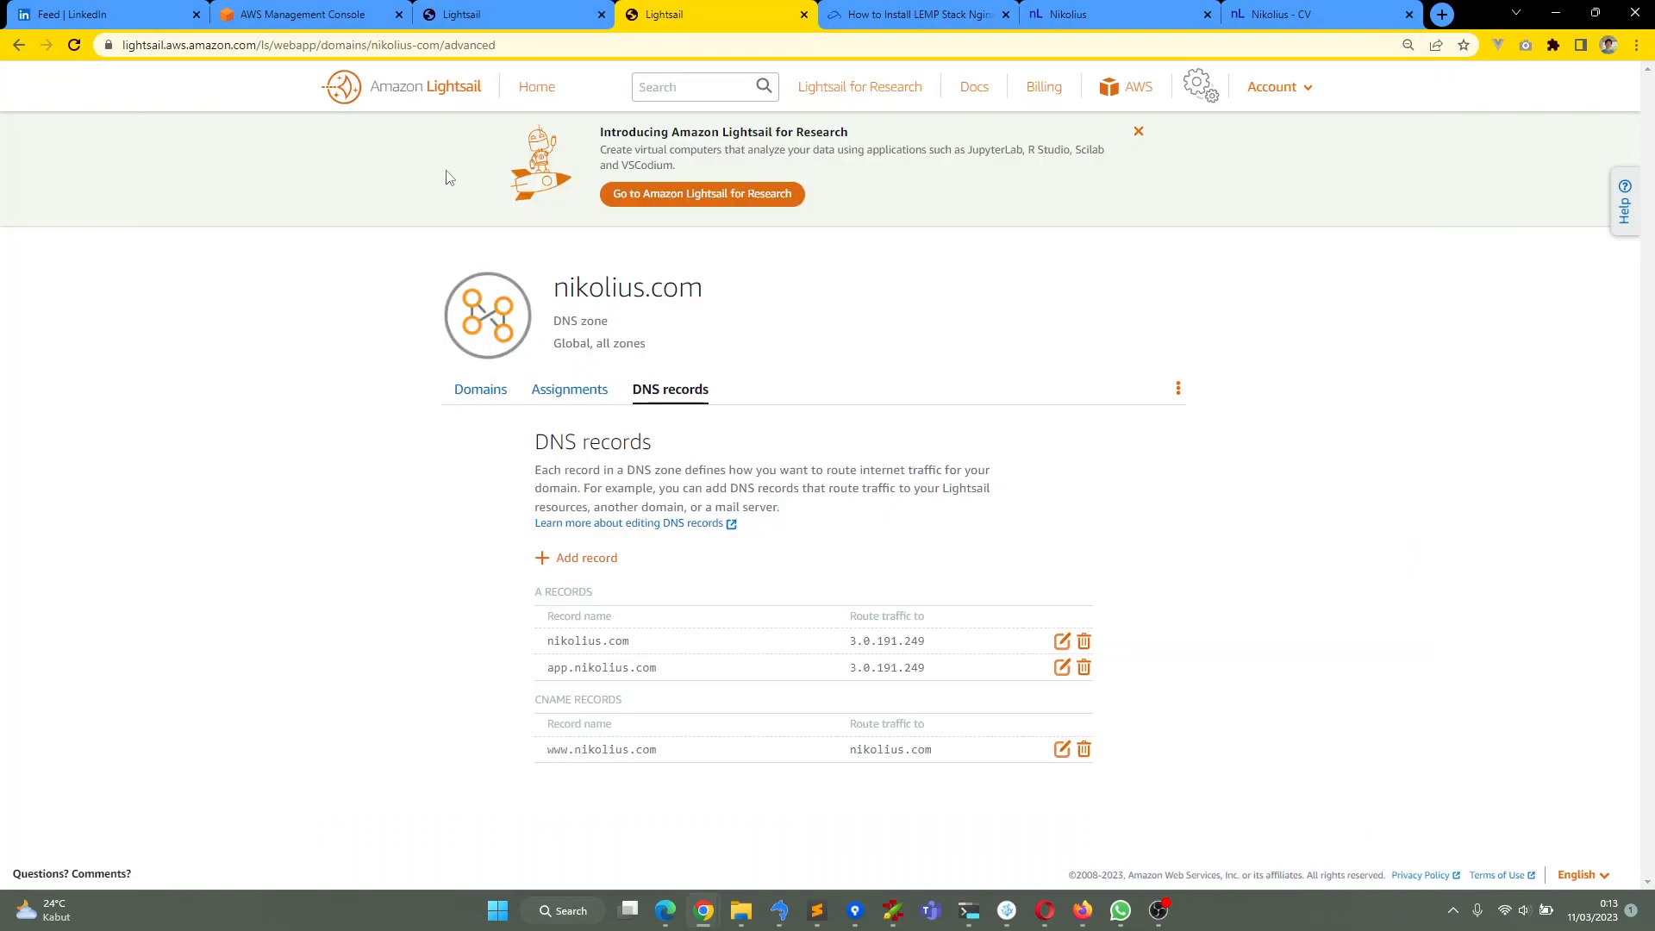
click(906, 25)
scroll(540, 690, down, 14)
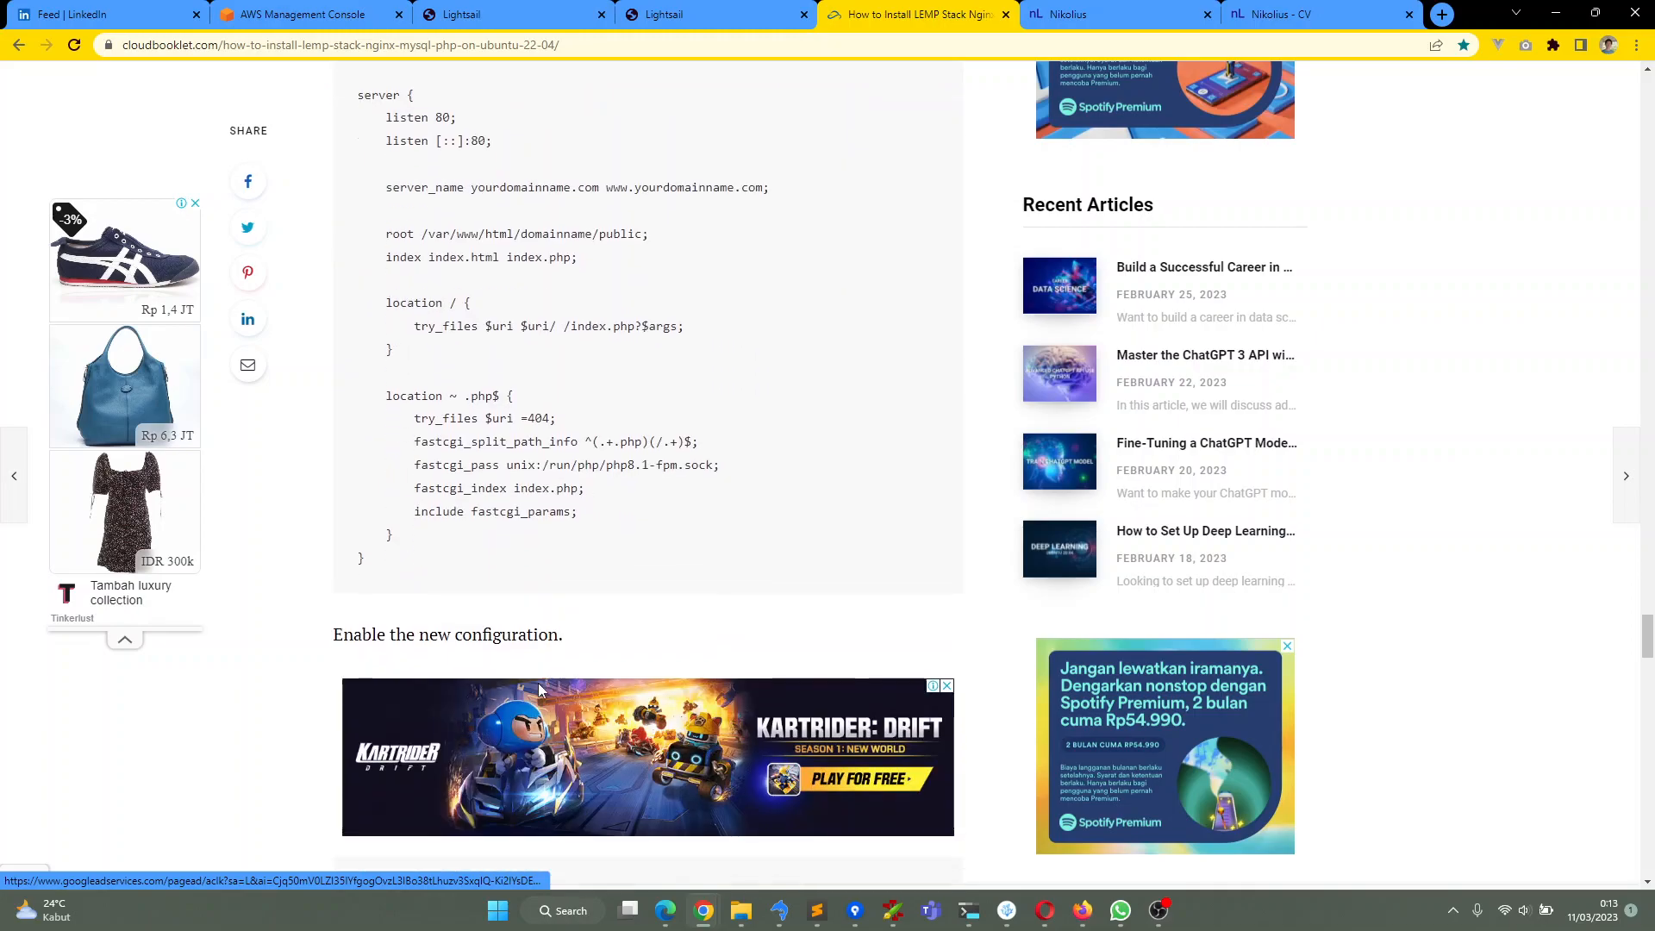
scroll(540, 691, up, 8)
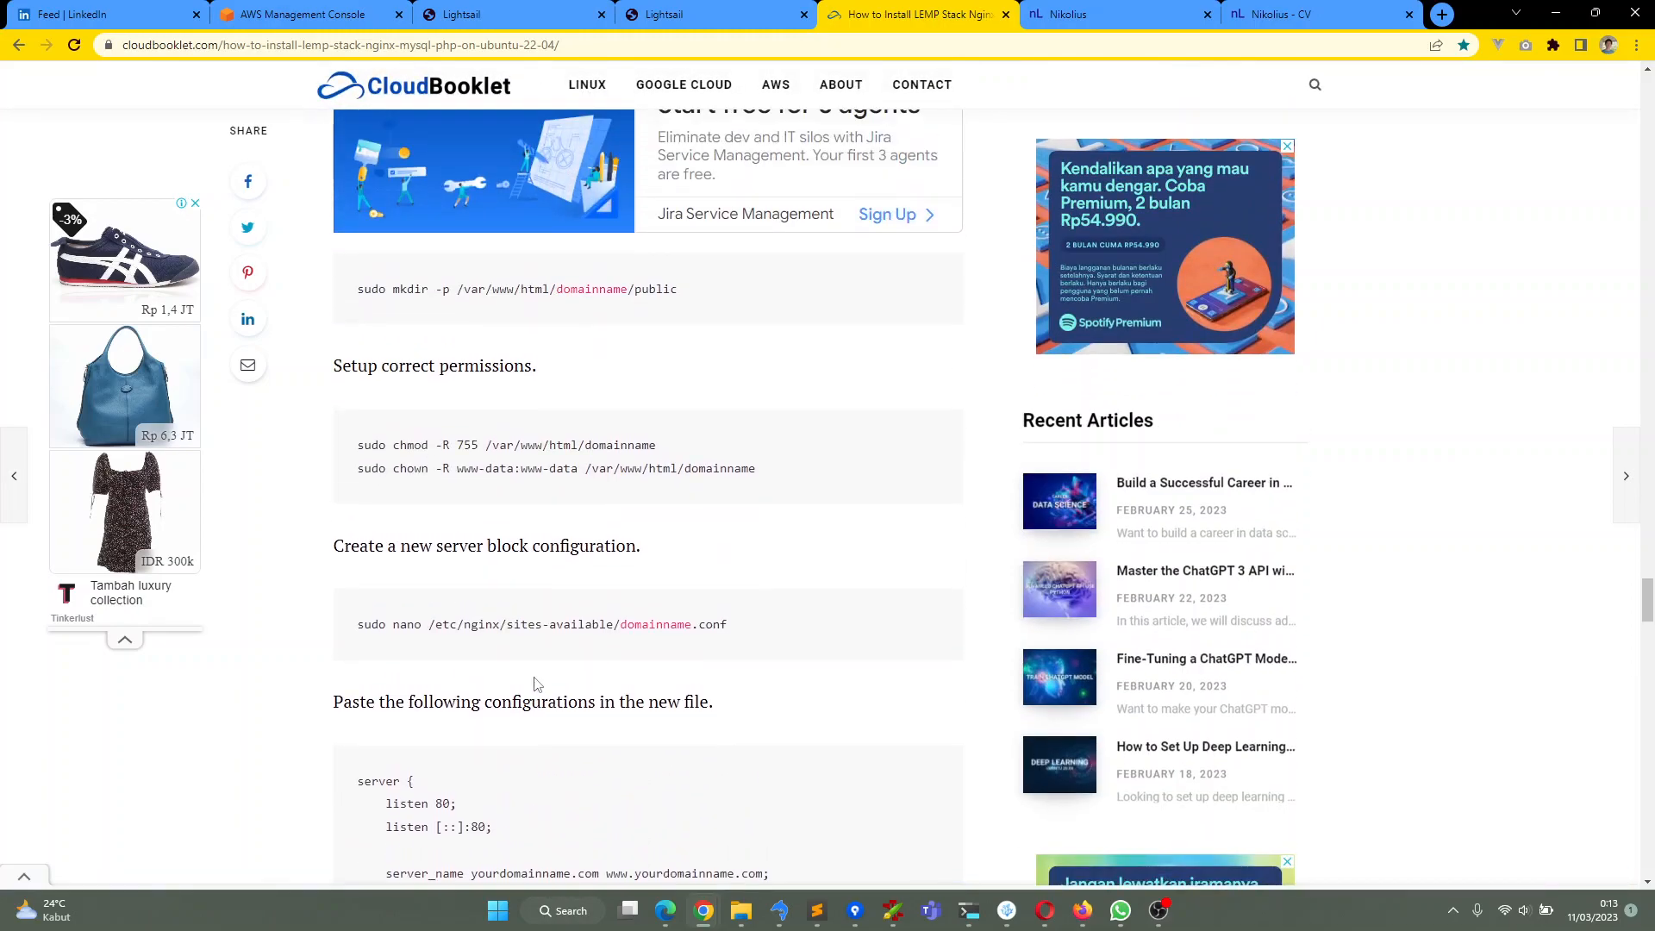
Read the Let's Encrypt SSL installation and certificate renewal sections, highlighting the certbot command that requests the certificates
scroll(535, 684, down, 20)
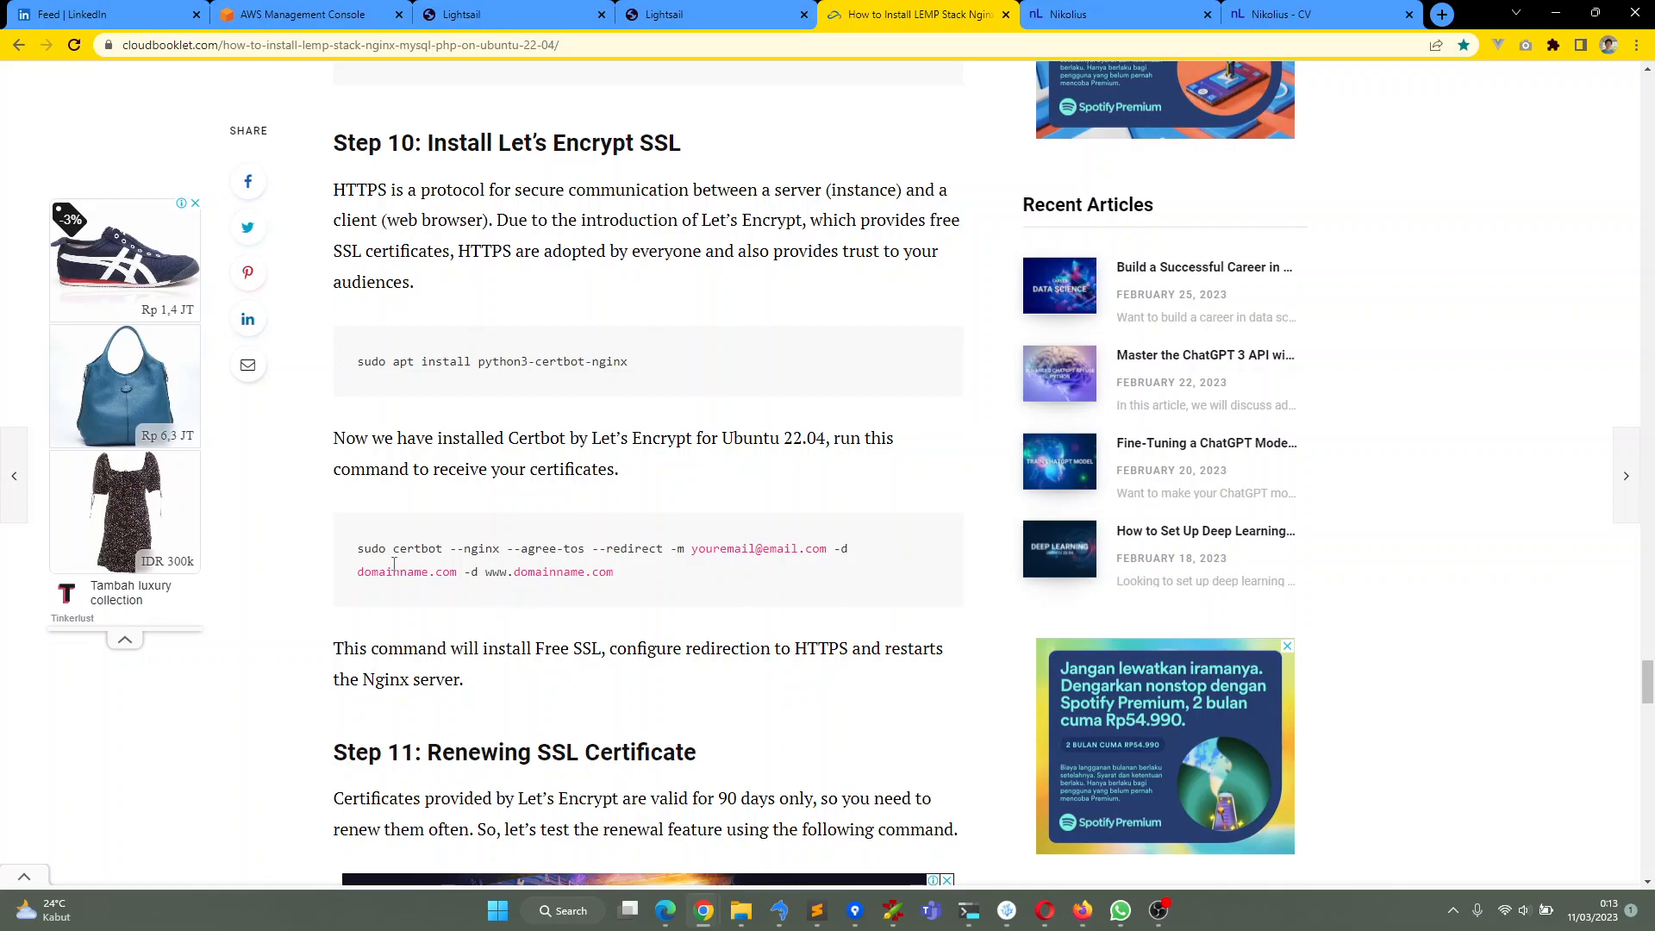
drag(357, 549, 655, 576)
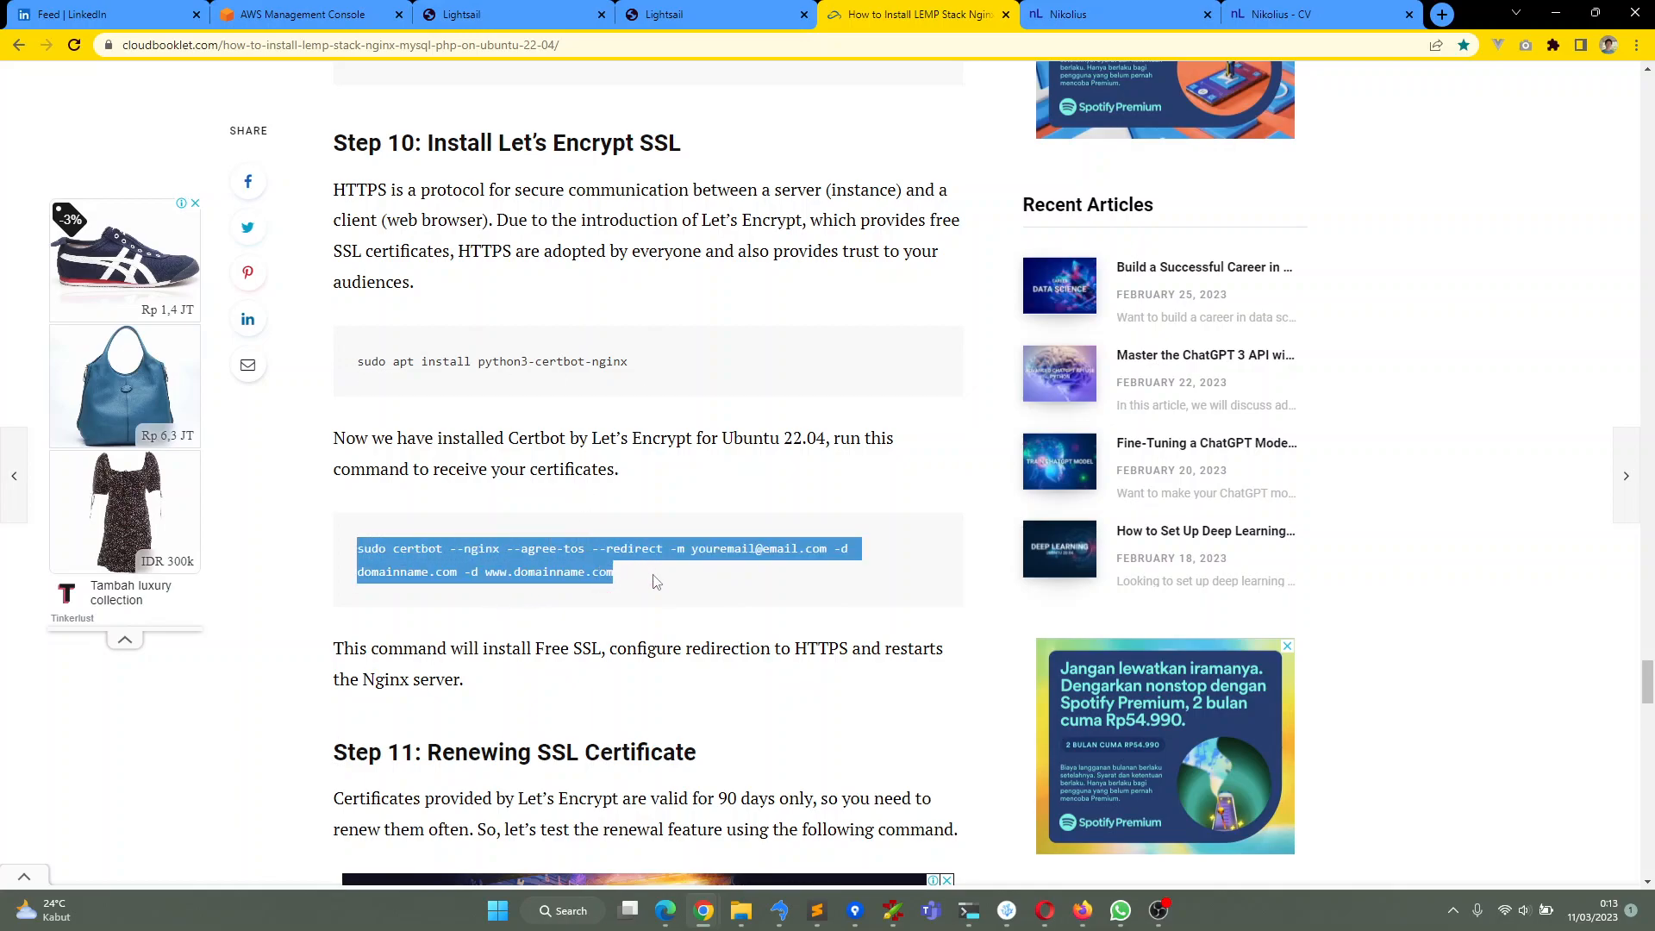
click(696, 583)
scroll(692, 574, down, 2)
scroll(692, 574, down, 1)
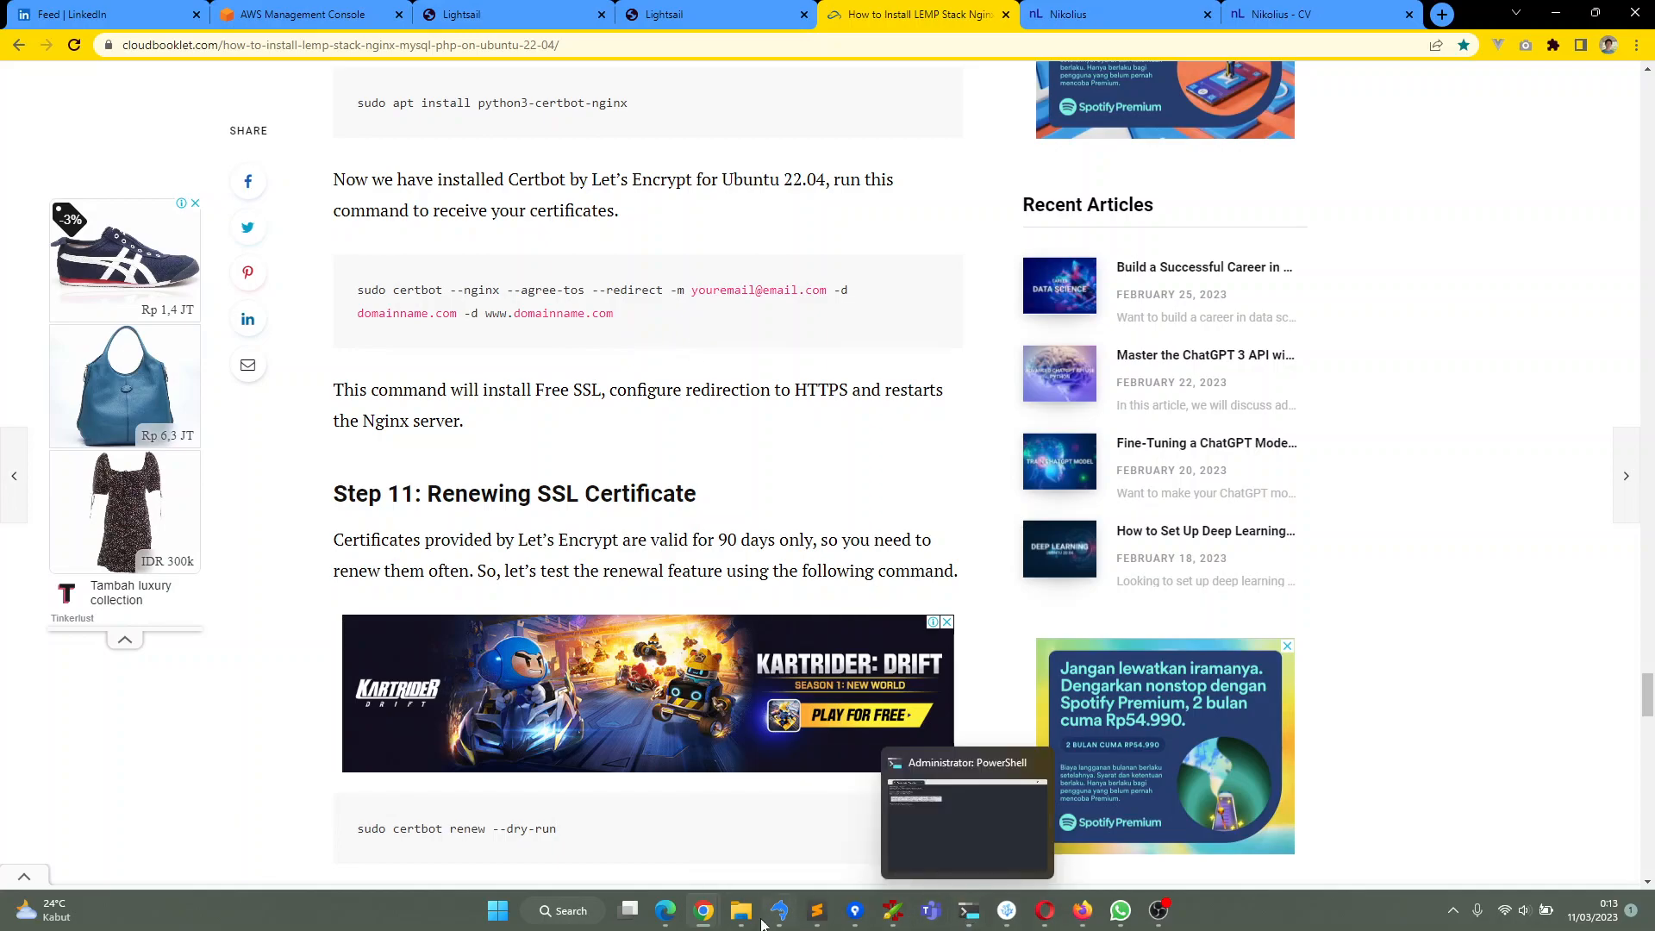
Look at the Nginx configuration files listed in the instance's SSH terminal and return to the LEMP tutorial
mouse_move(699, 923)
click(795, 819)
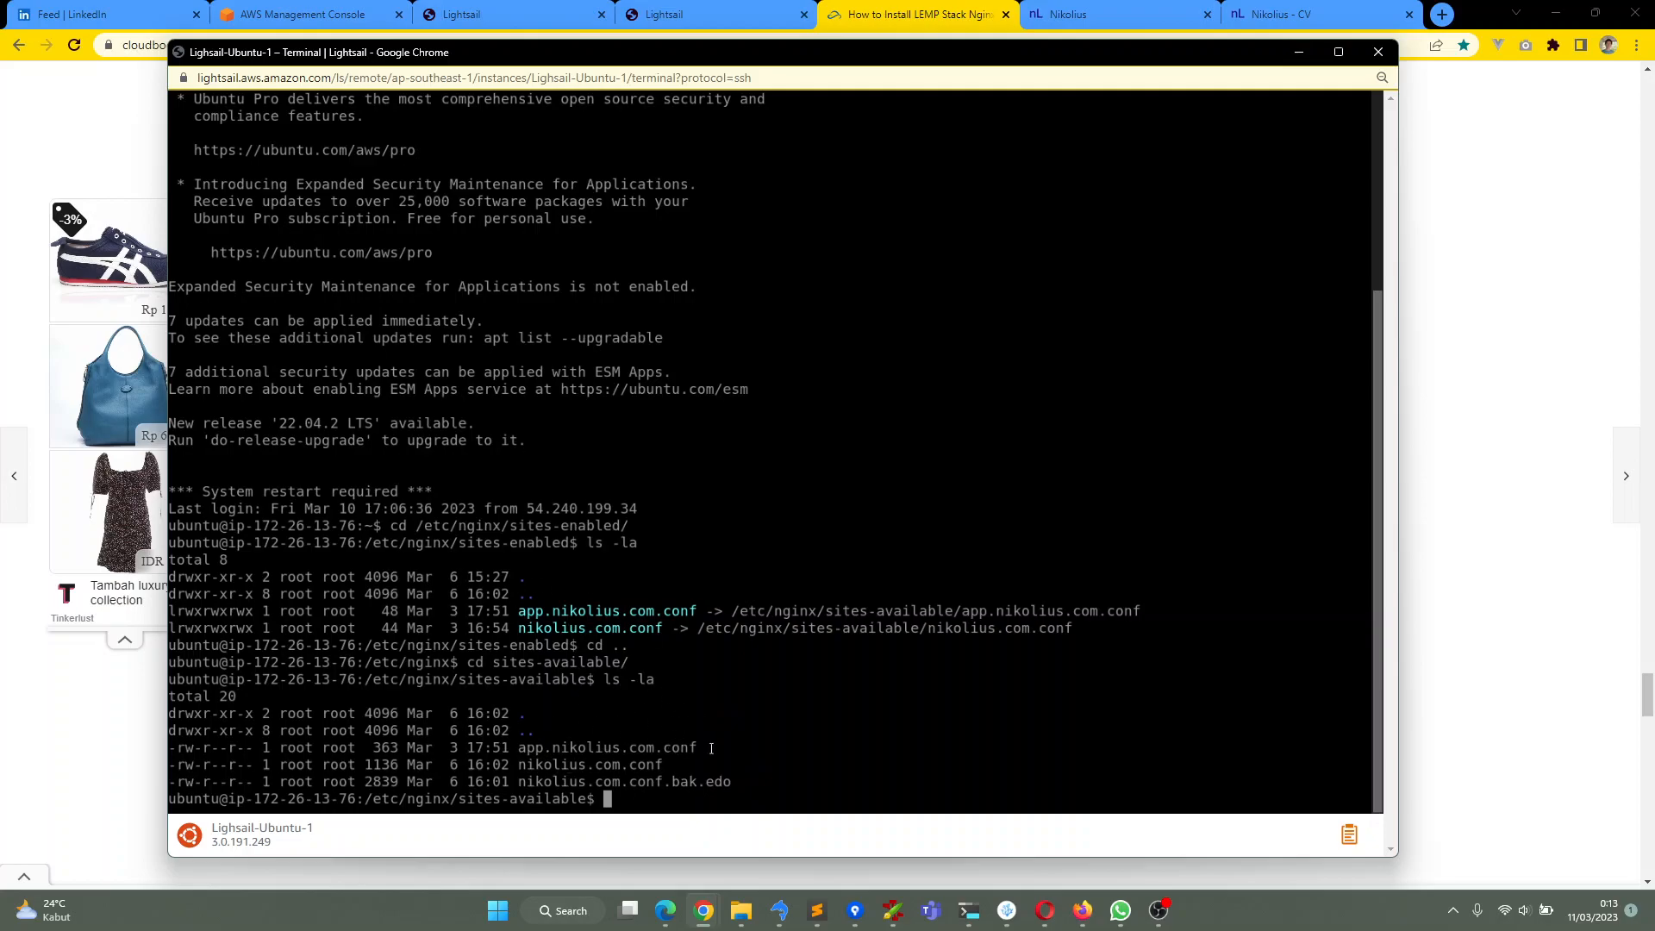
click(924, 31)
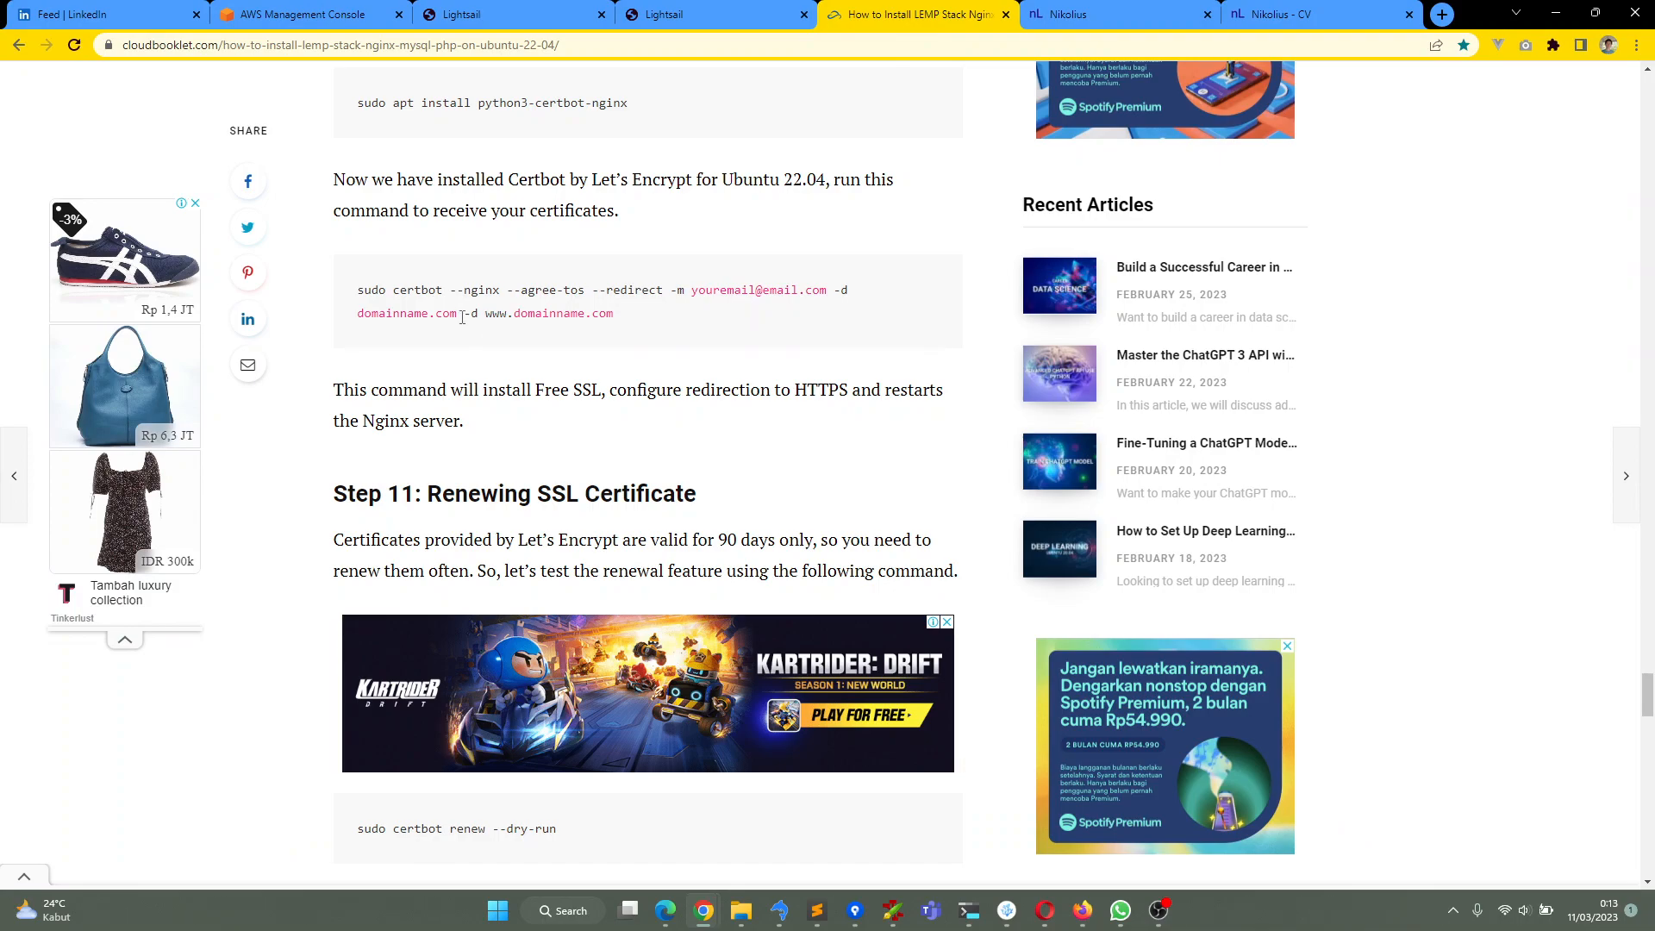
Read the tutorial's SSL certificate renewal section, highlighting the sudo certbot renew --dry-run command
scroll(413, 295, down, 3)
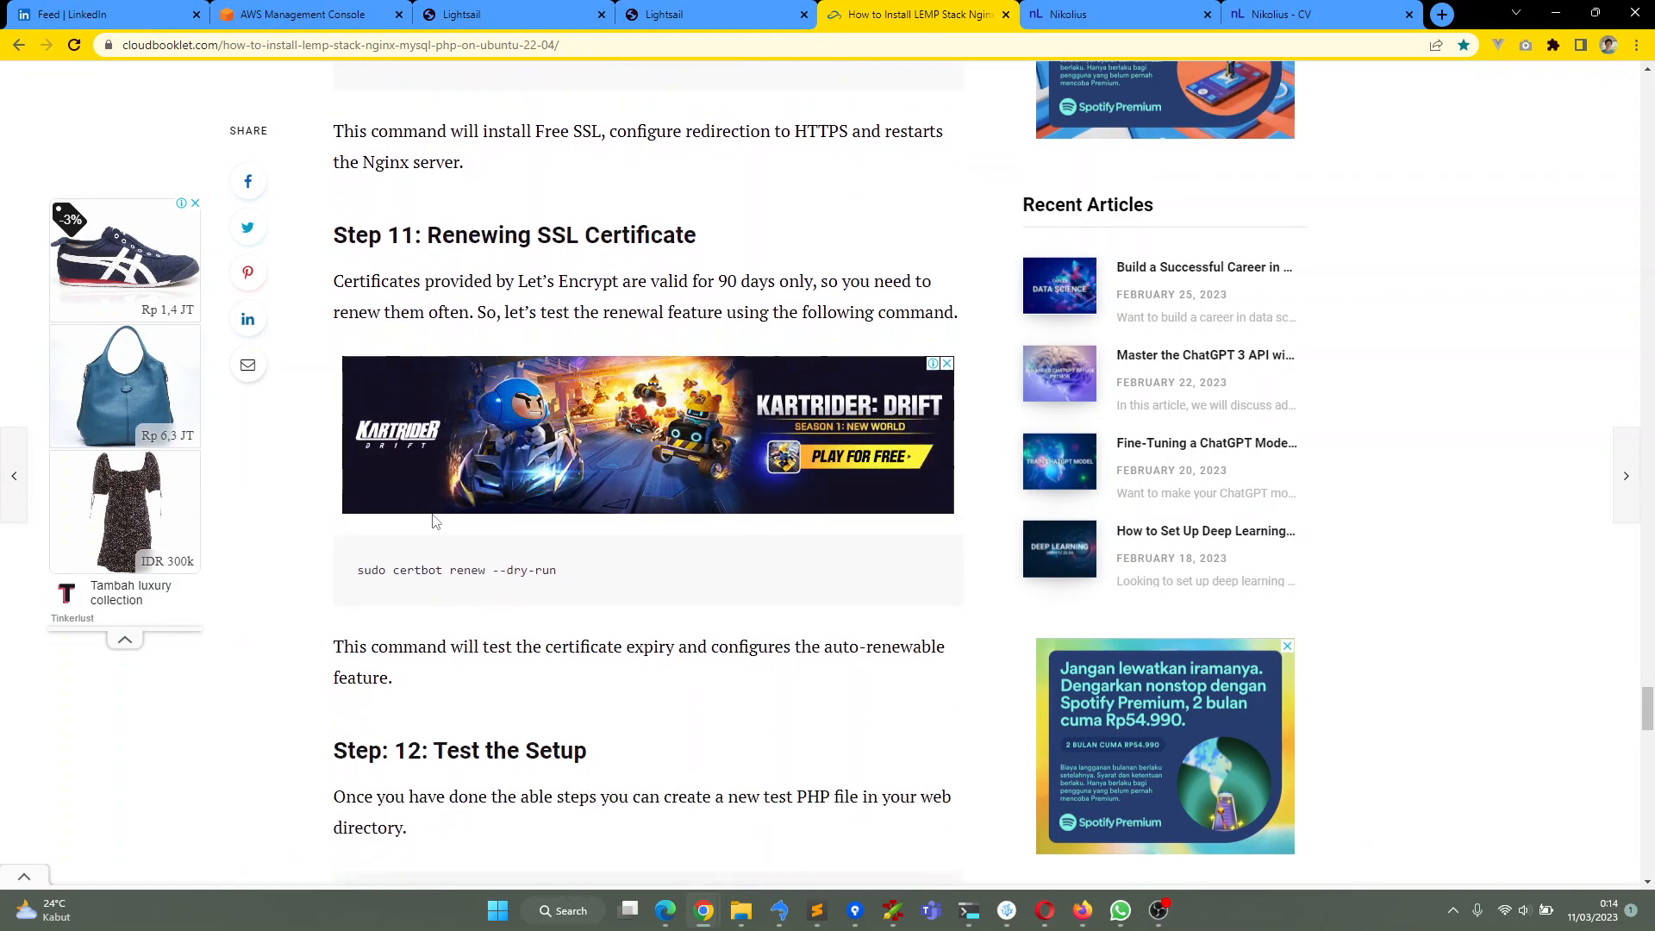
scroll(357, 584, up, 3)
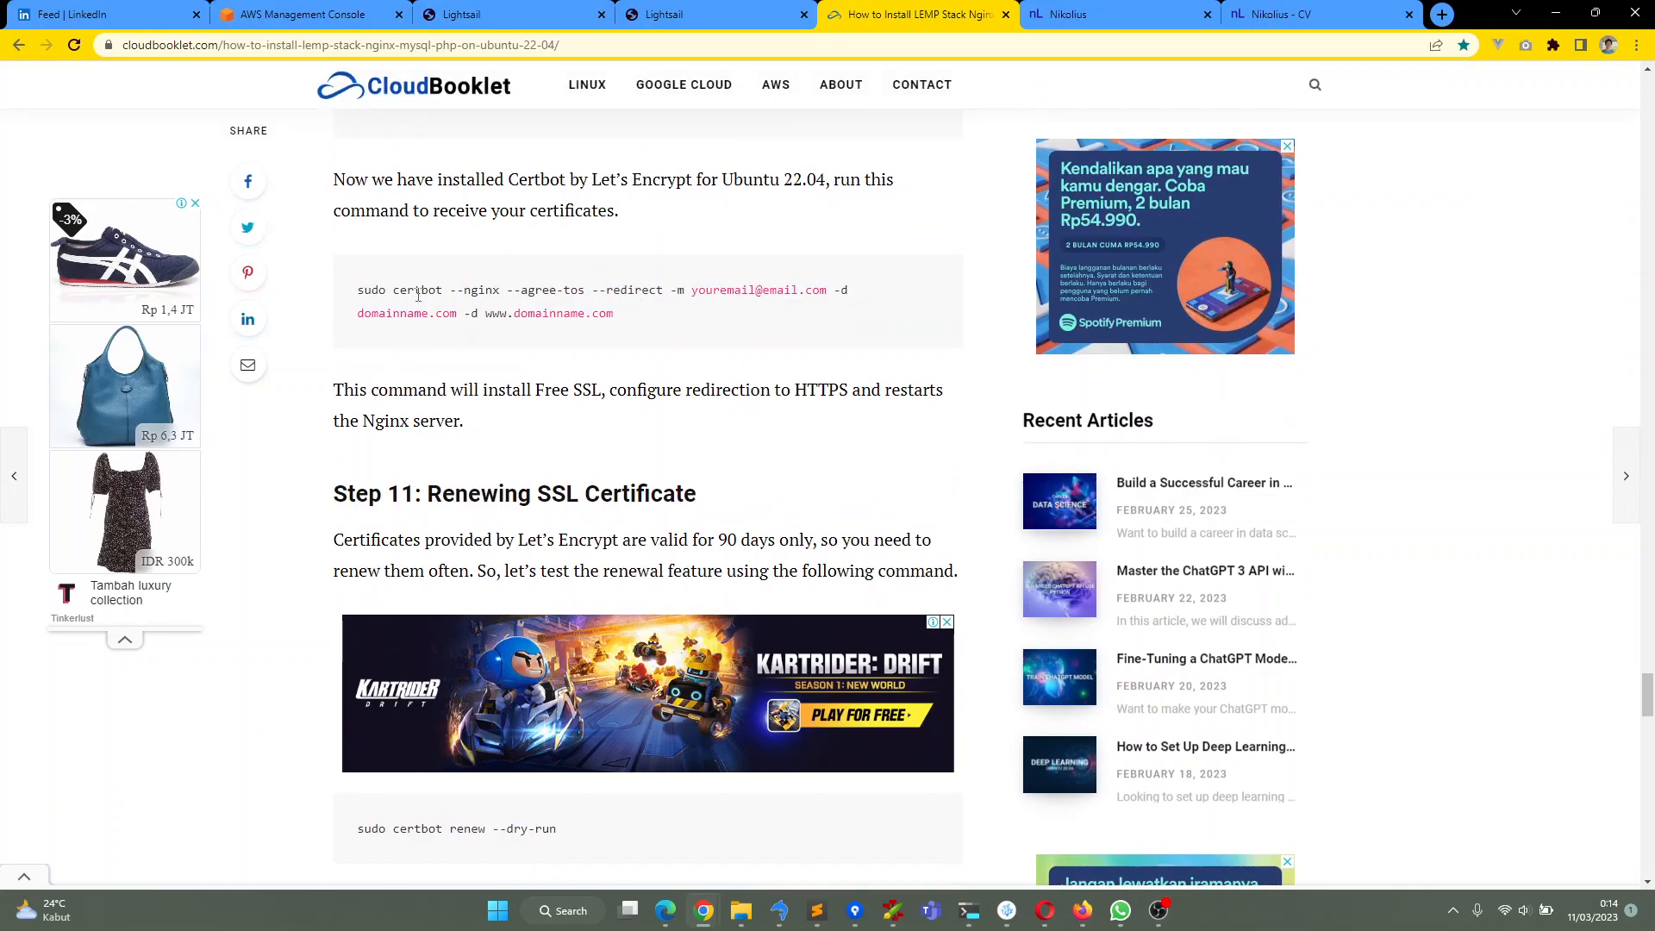
scroll(368, 683, down, 2)
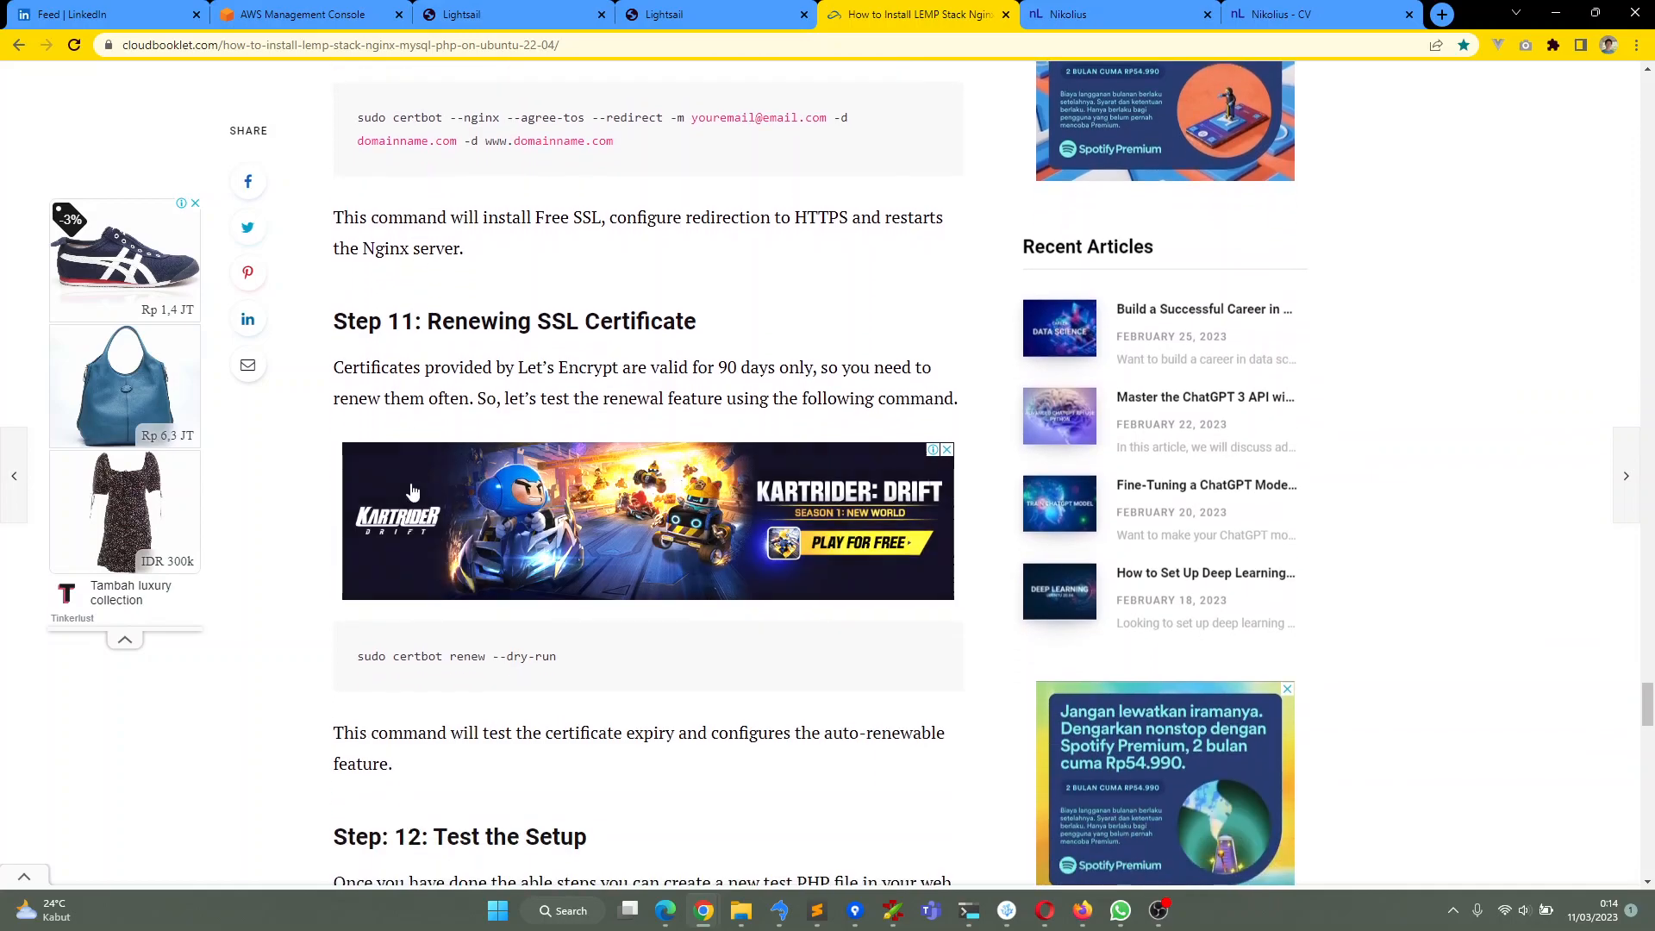
drag(357, 656, 647, 664)
click(681, 663)
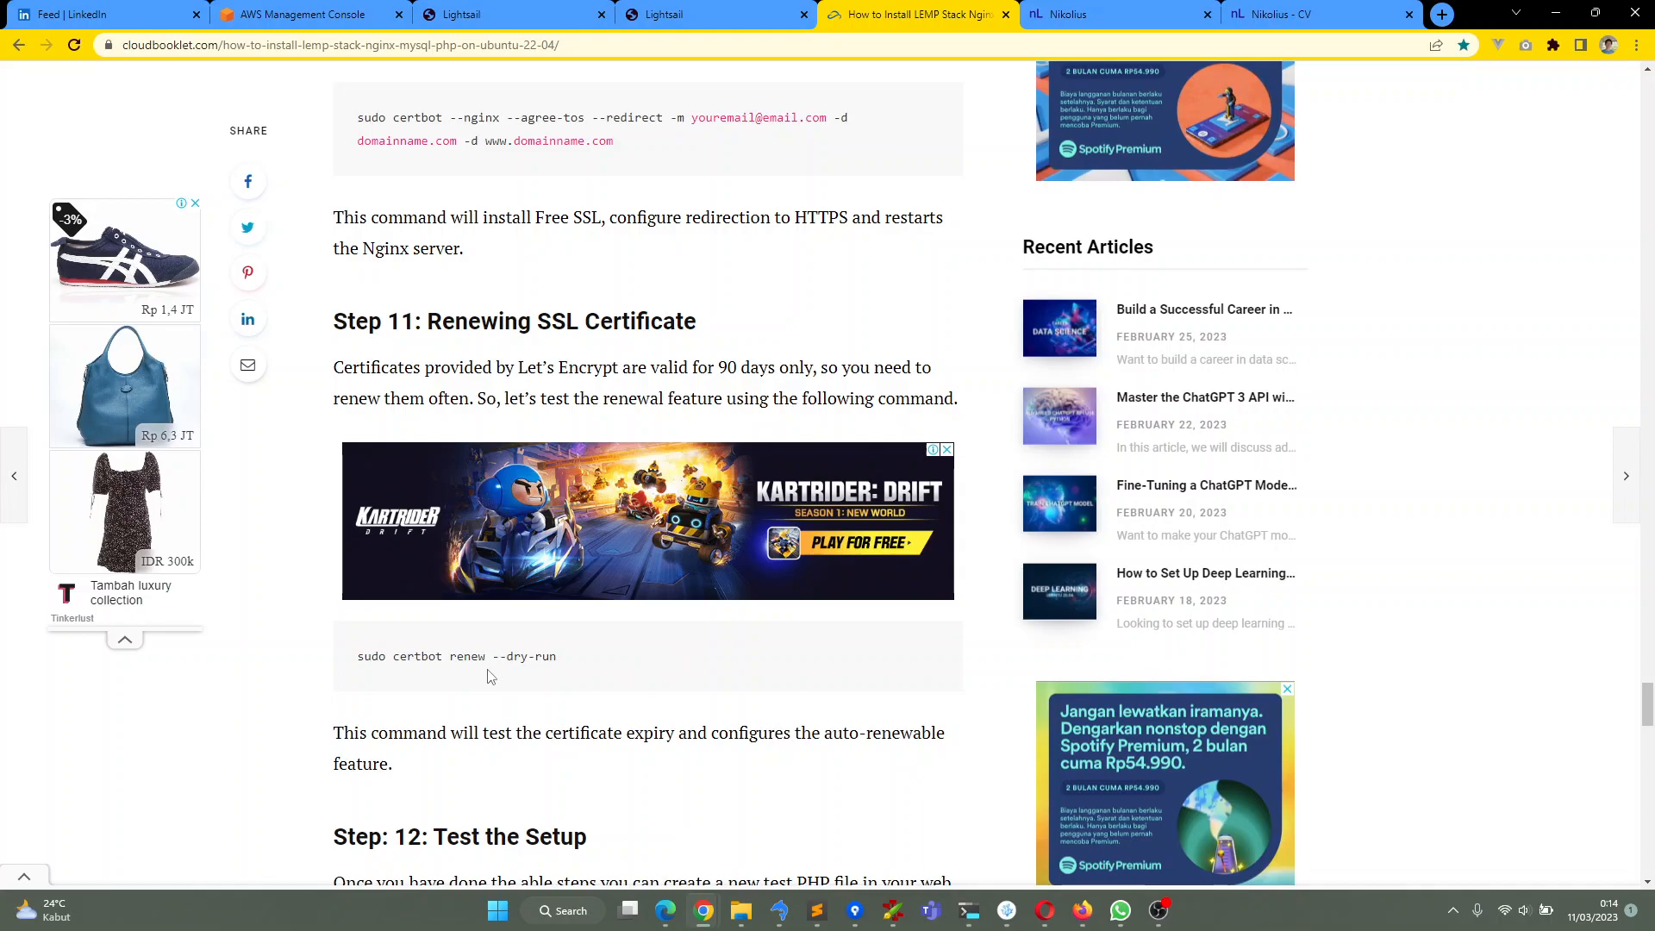
drag(357, 664, 689, 665)
click(690, 665)
scroll(690, 665, down, 1)
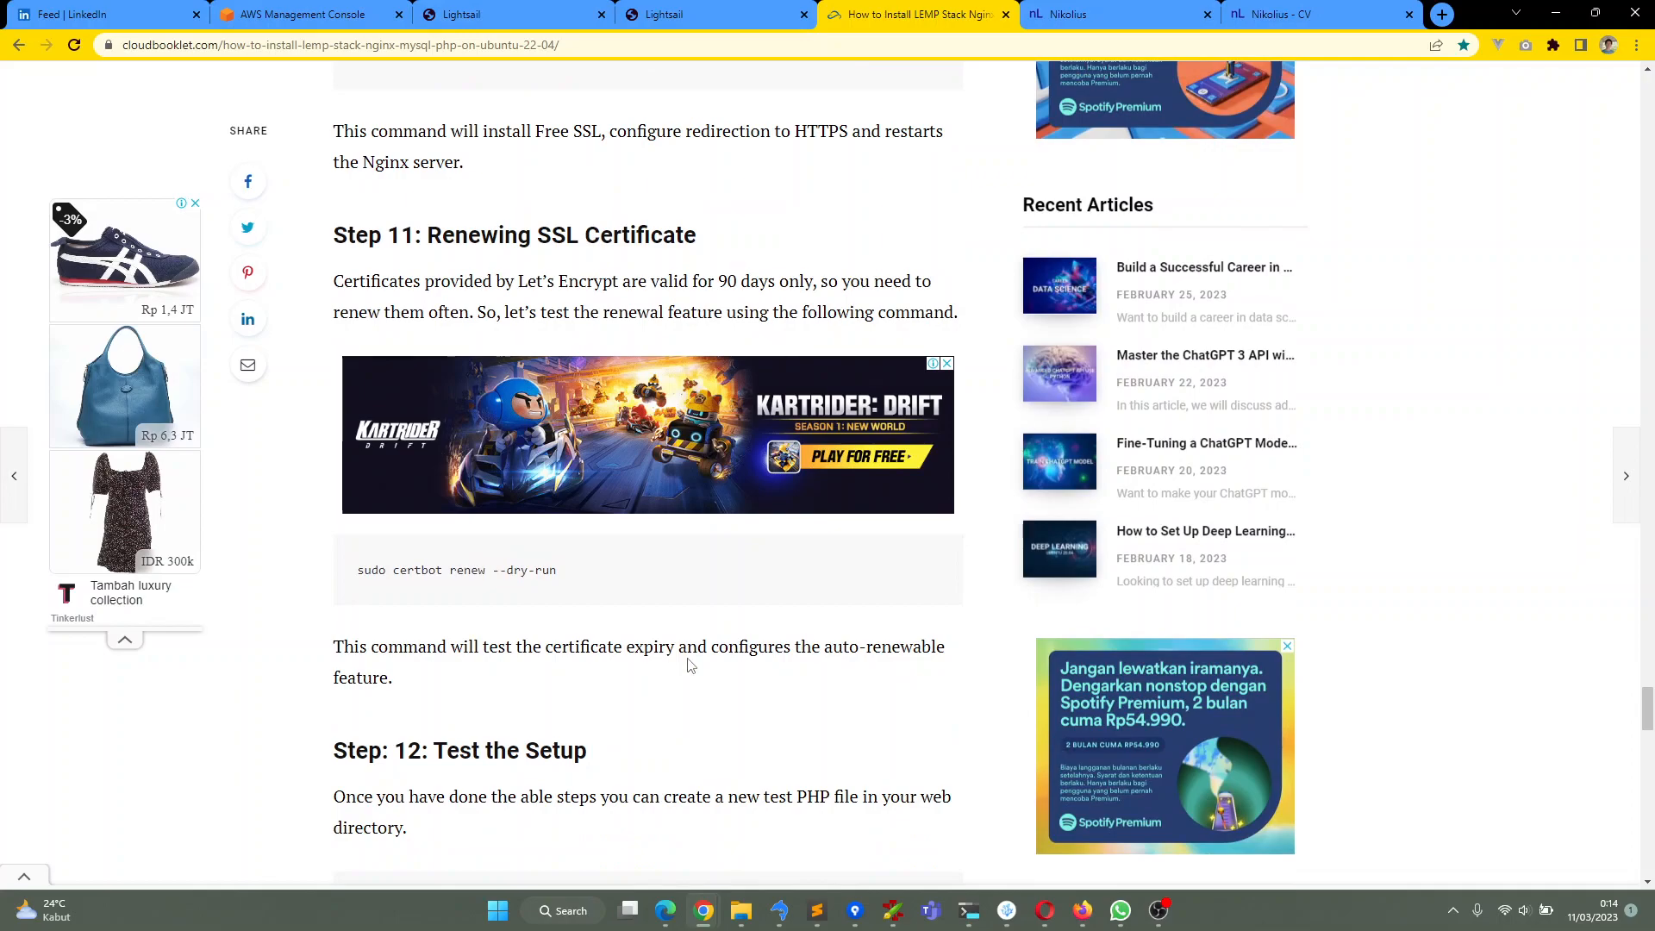
Switch to the live personal website and check its connection security in the site information
click(1083, 17)
click(109, 46)
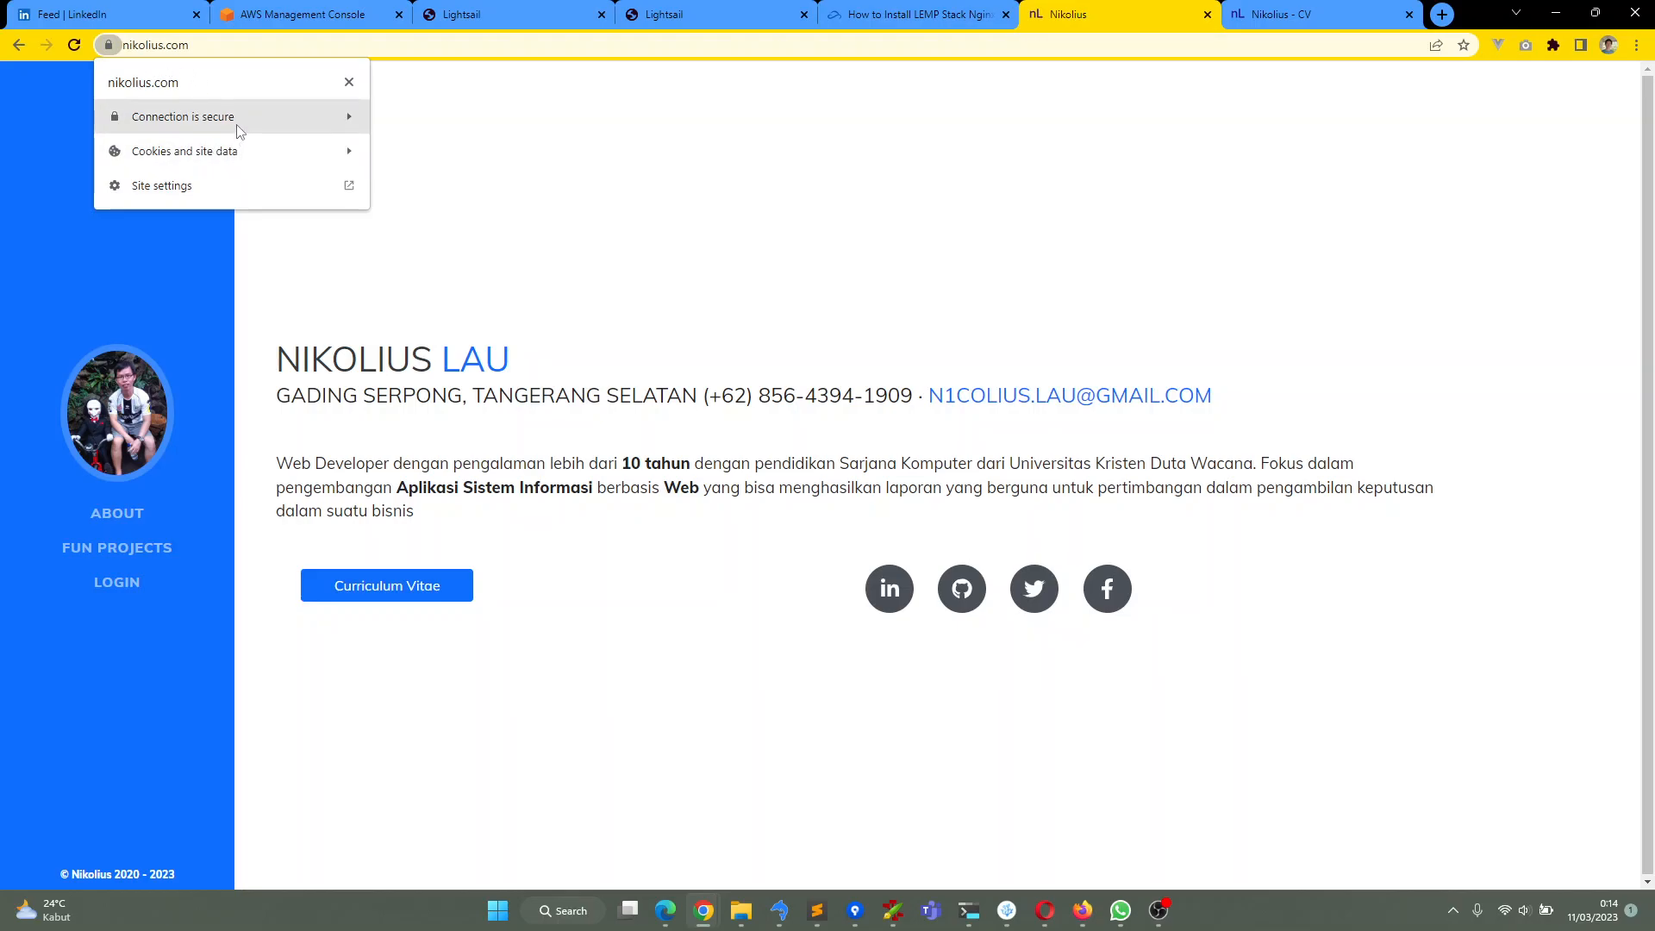
click(619, 160)
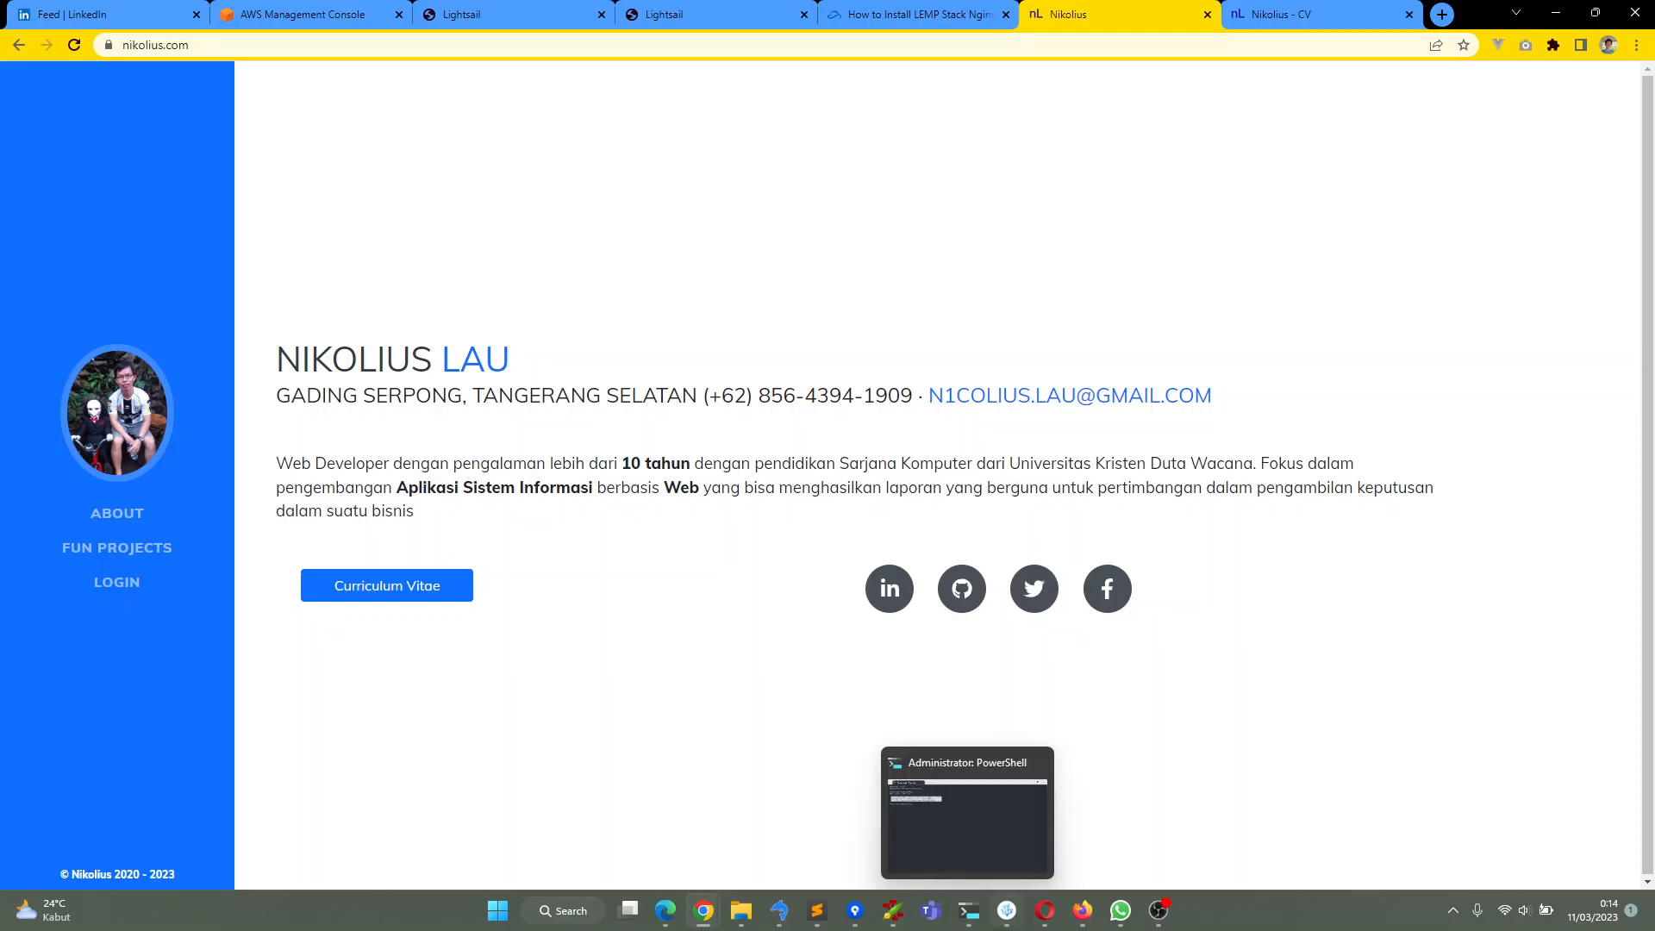
Switch to the tmp1.txt notes in VSCodium and review the Nginx and PHP installation points
click(1007, 910)
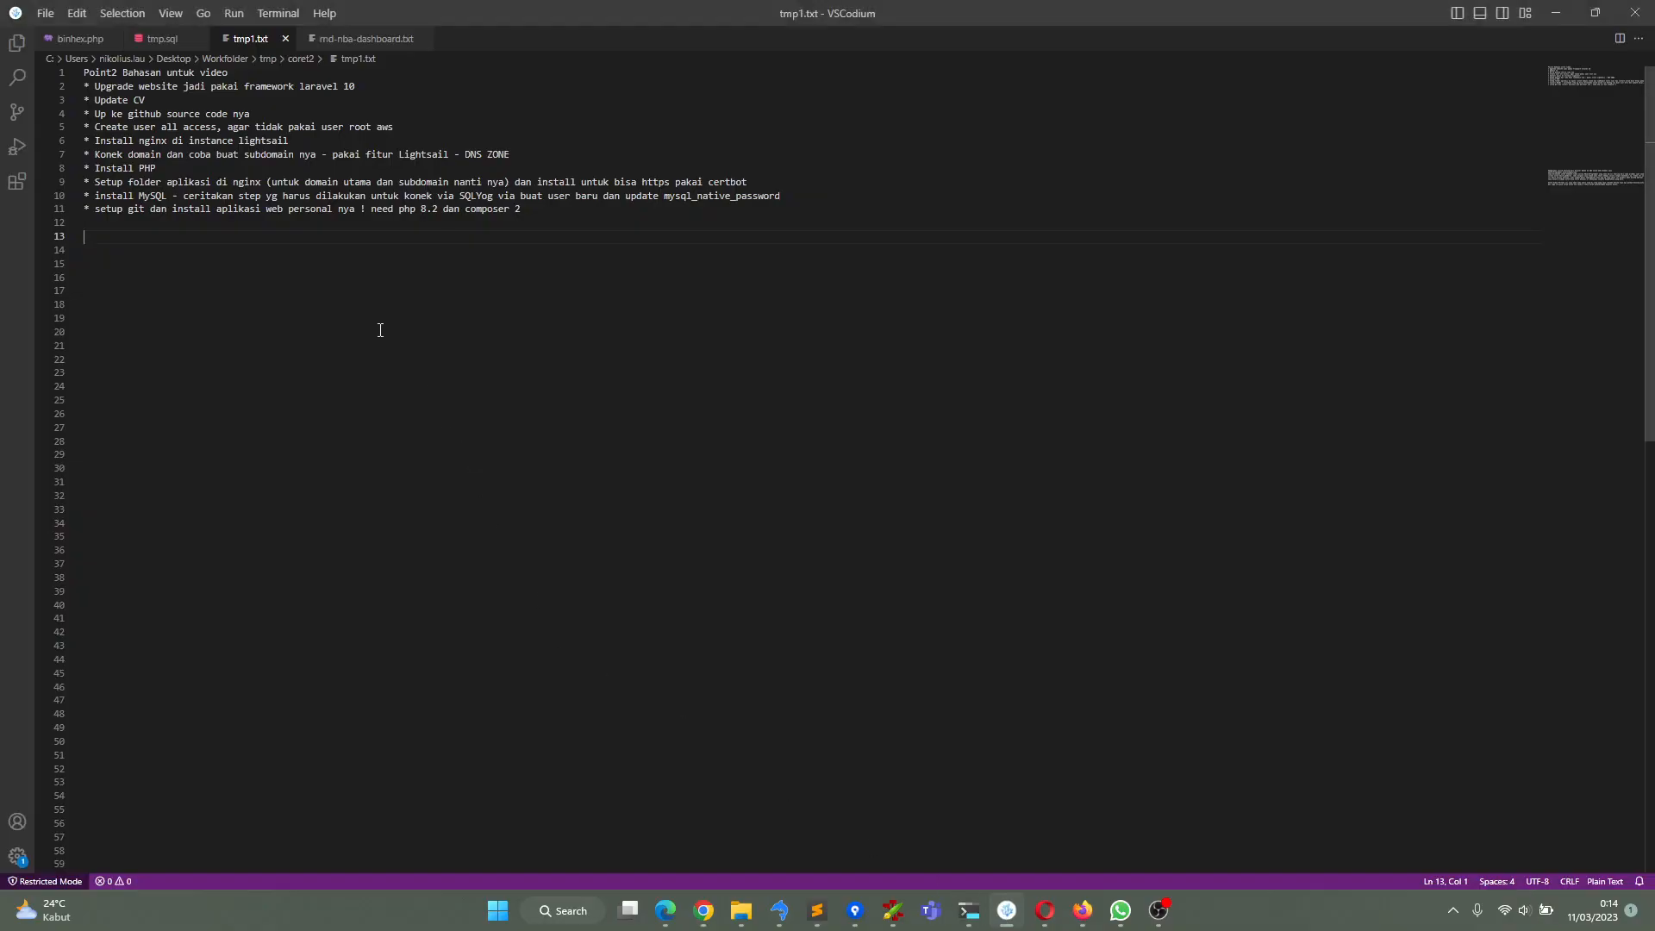
click(282, 166)
click(301, 140)
Return to the Lightsail DNS zone's records in Chrome and highlight the A records heading
key(alt+Tab)
click(662, 22)
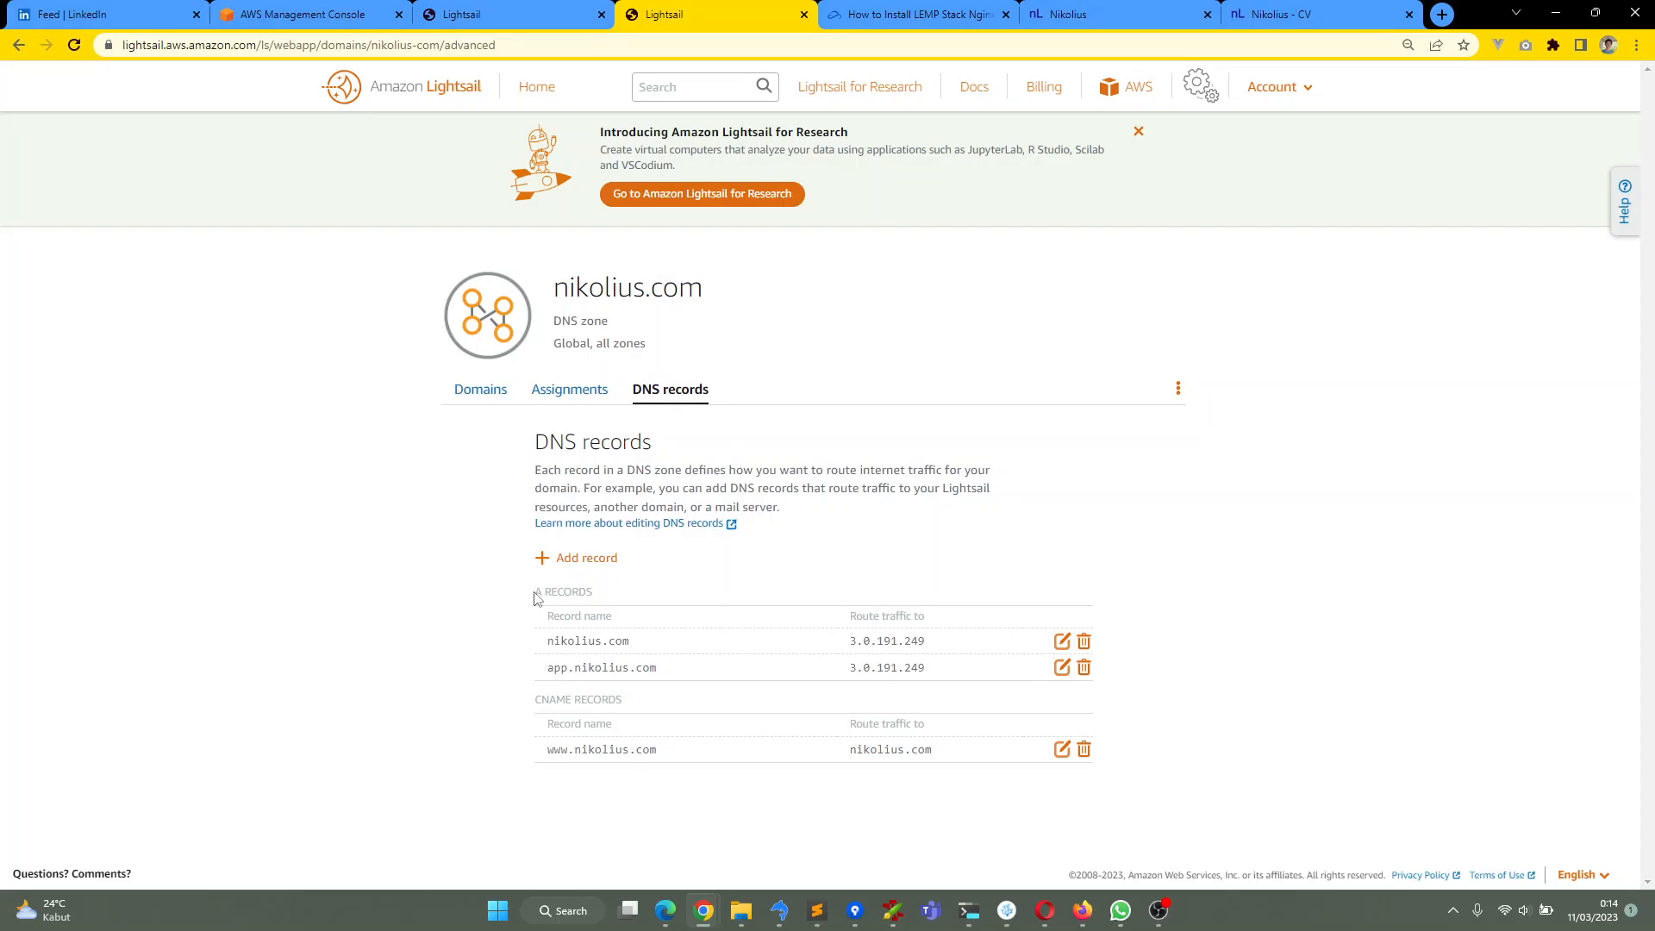
drag(534, 595, 605, 597)
click(426, 635)
Highlight the app subdomain's configuration file in the SSH terminal's sites-available listing, and return to the DNS records page
mouse_move(702, 912)
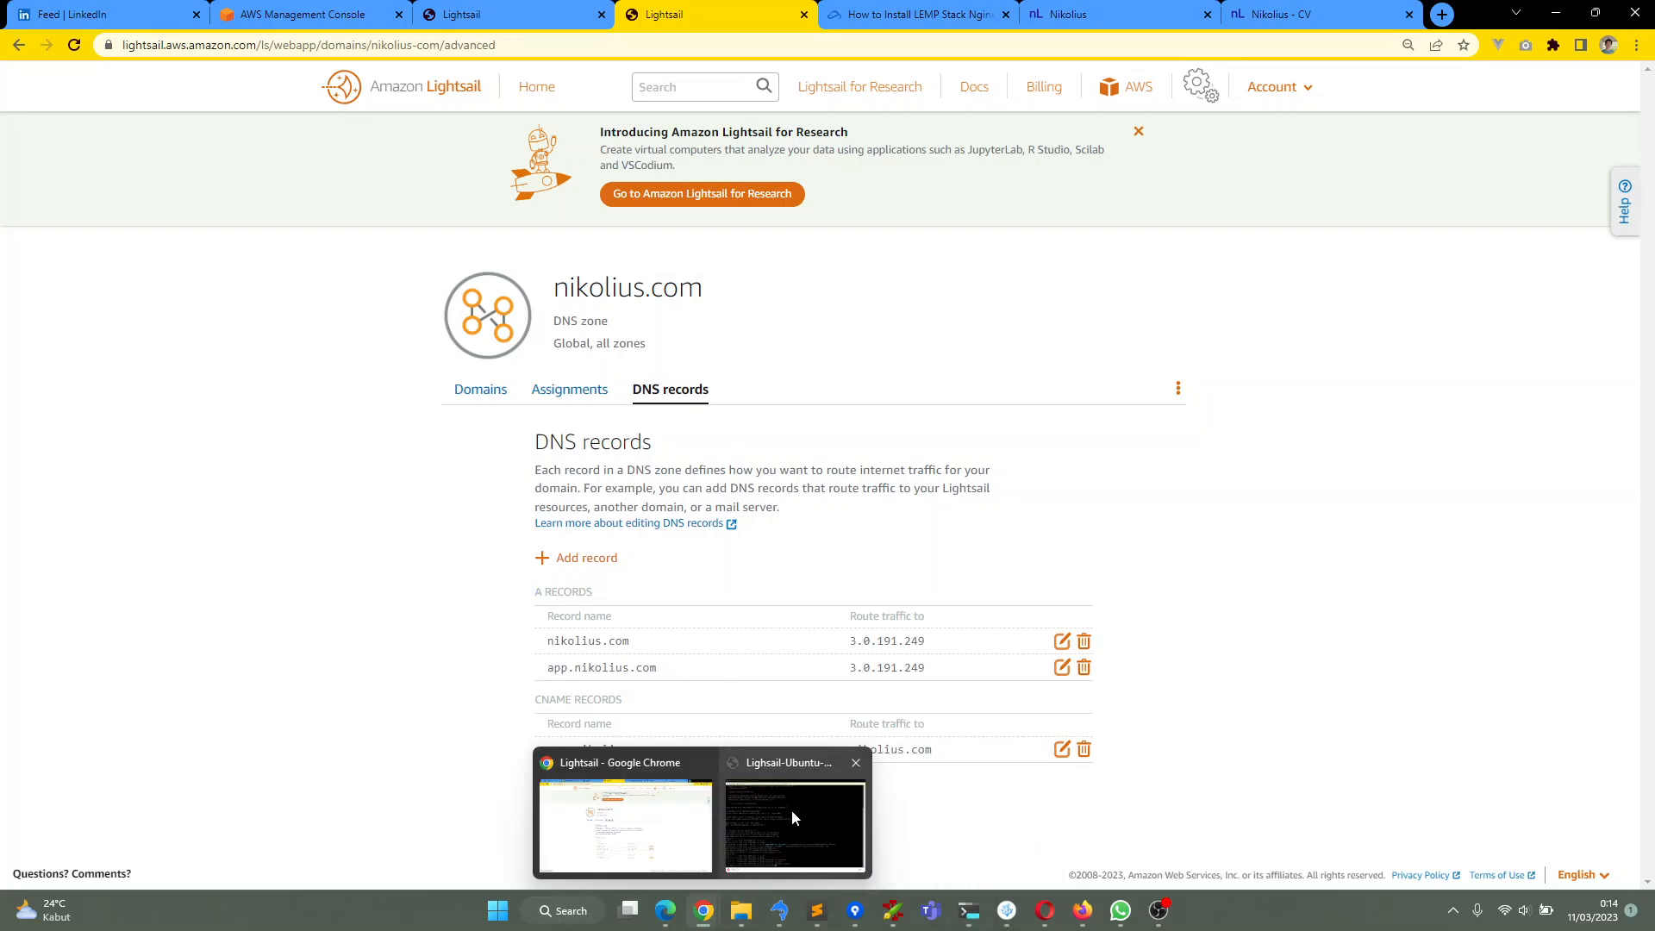
click(789, 810)
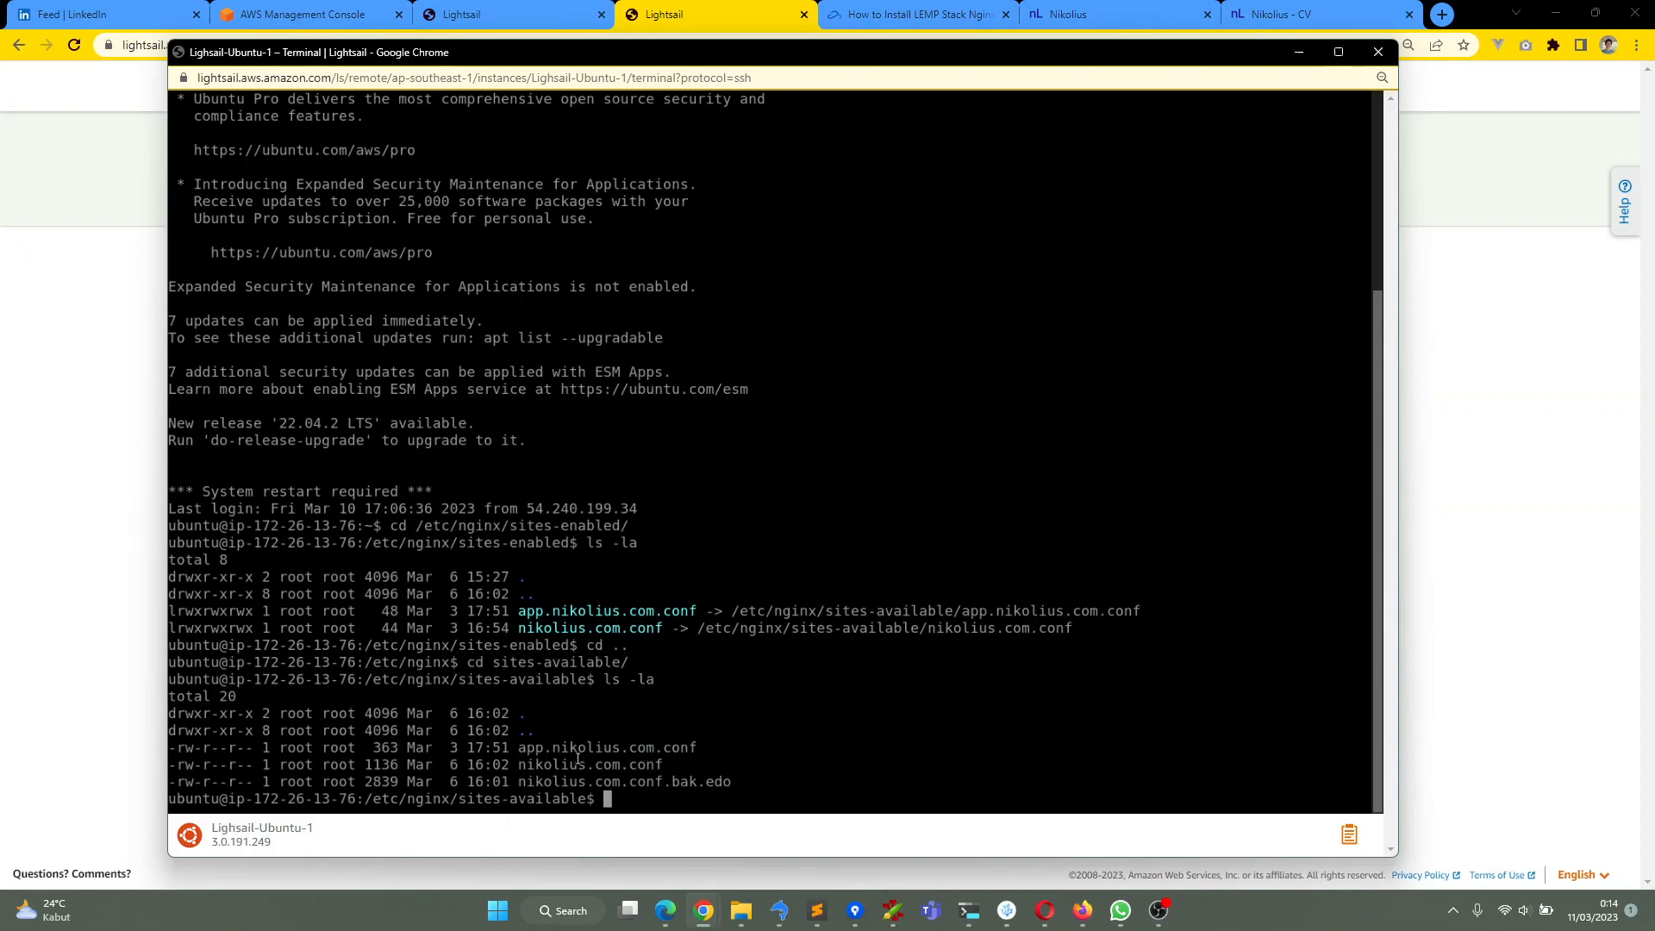
drag(518, 748, 800, 752)
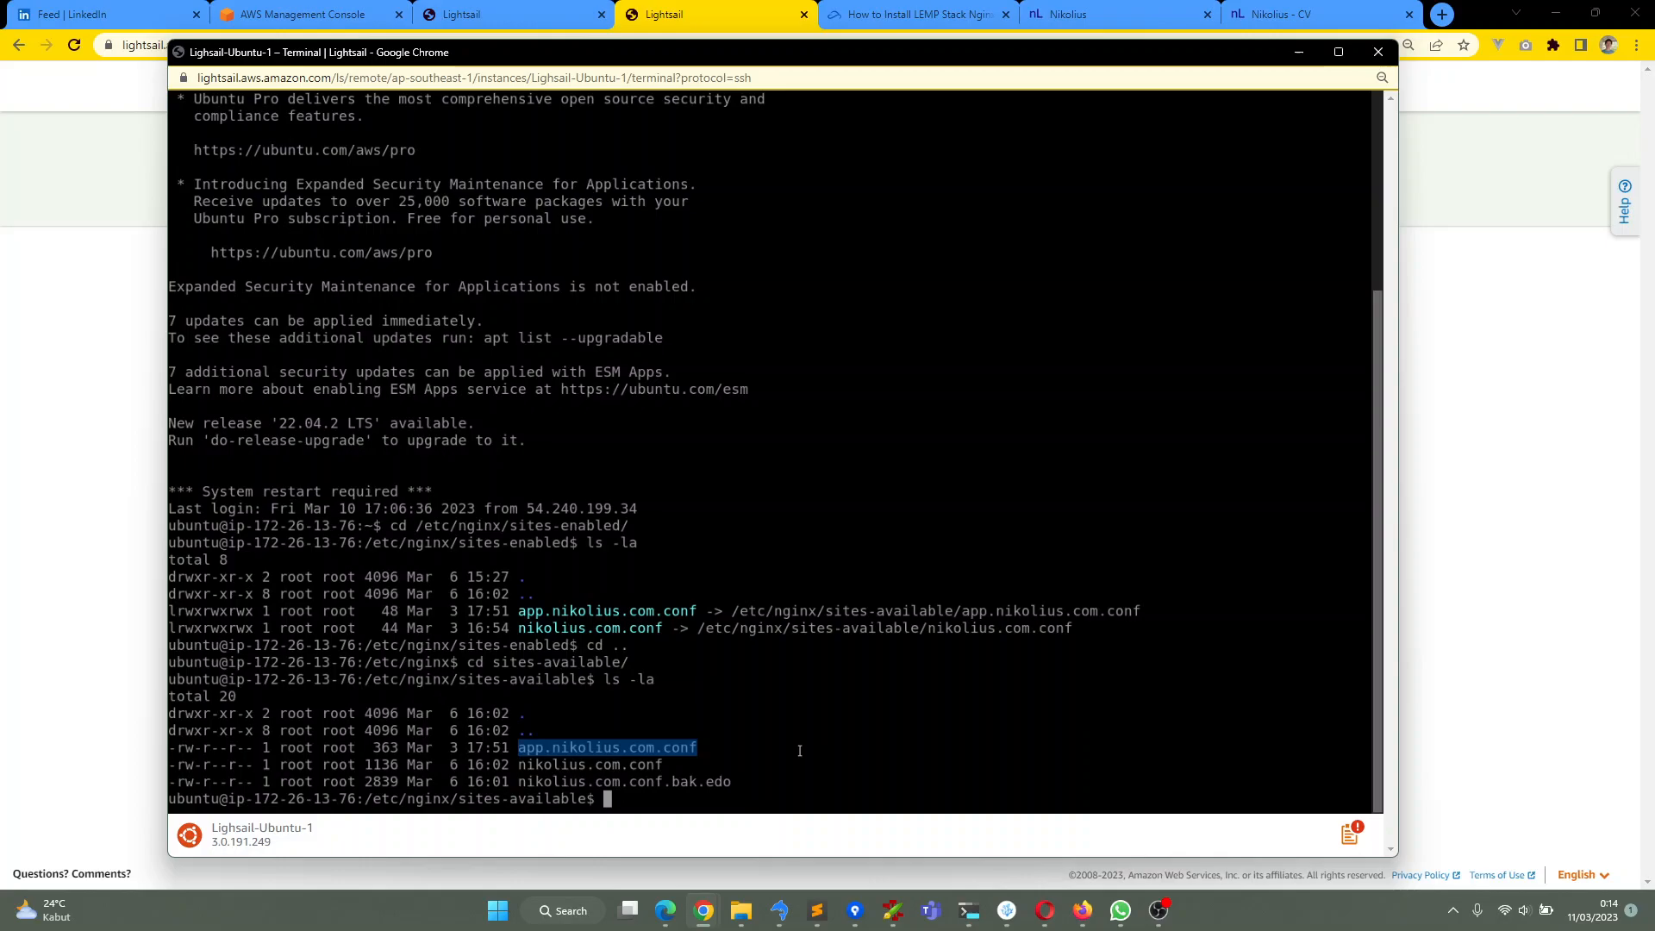
click(97, 514)
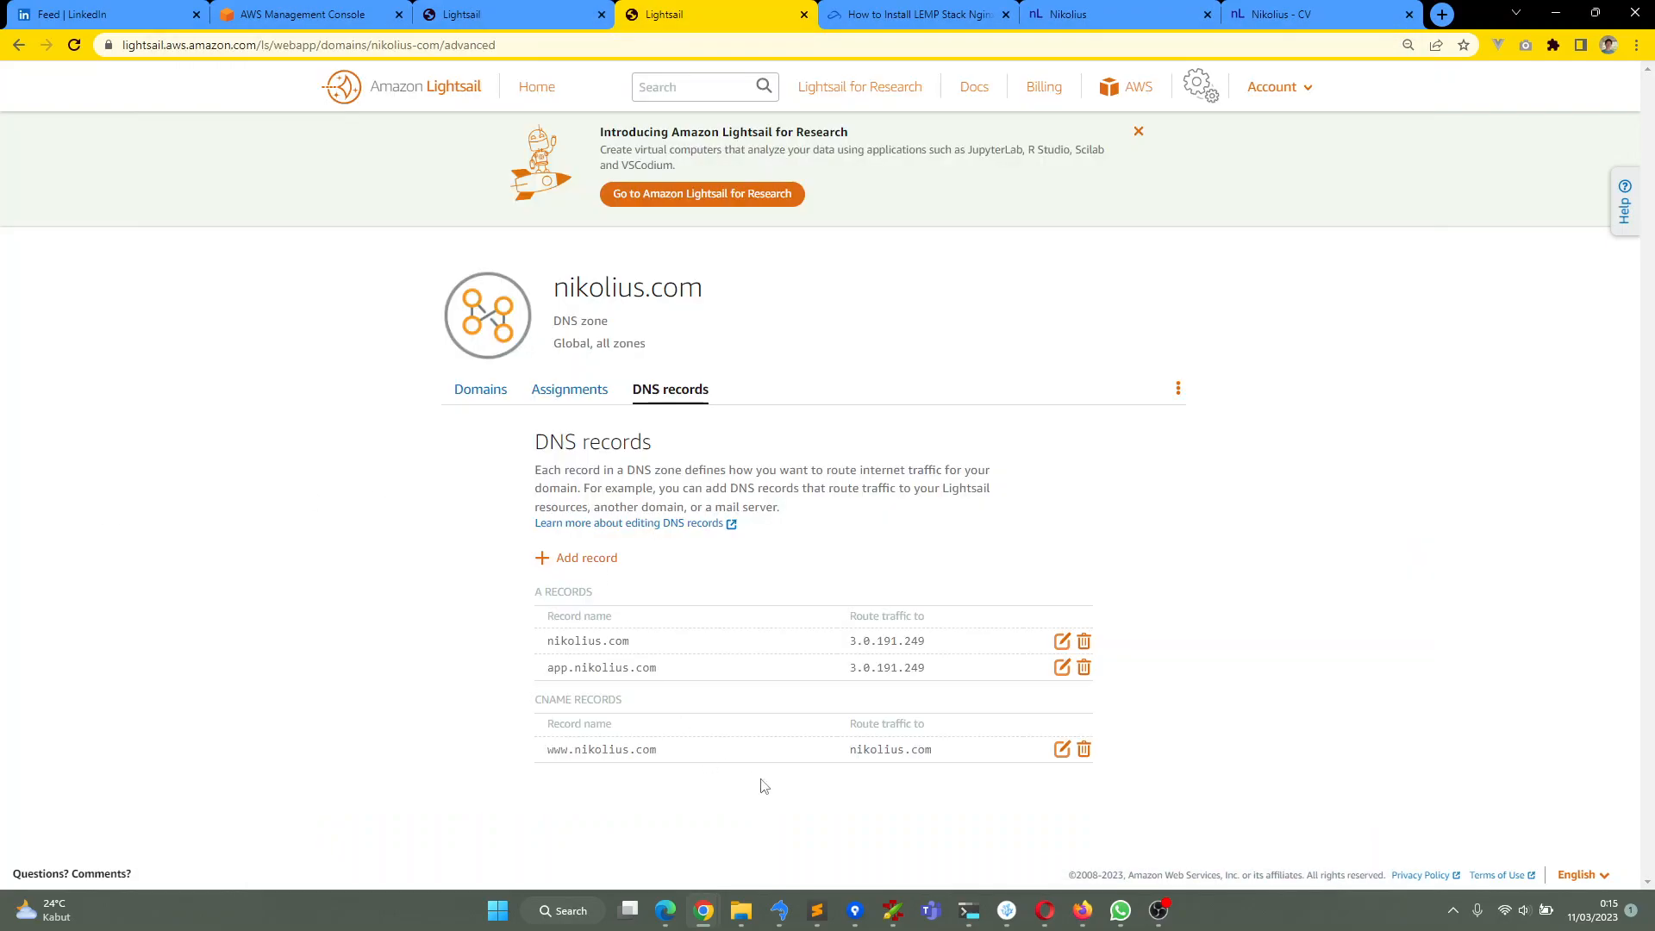
Review the tmp1.txt notes on installing PHP, setting up the Nginx application folders, MySQL and git
click(1003, 912)
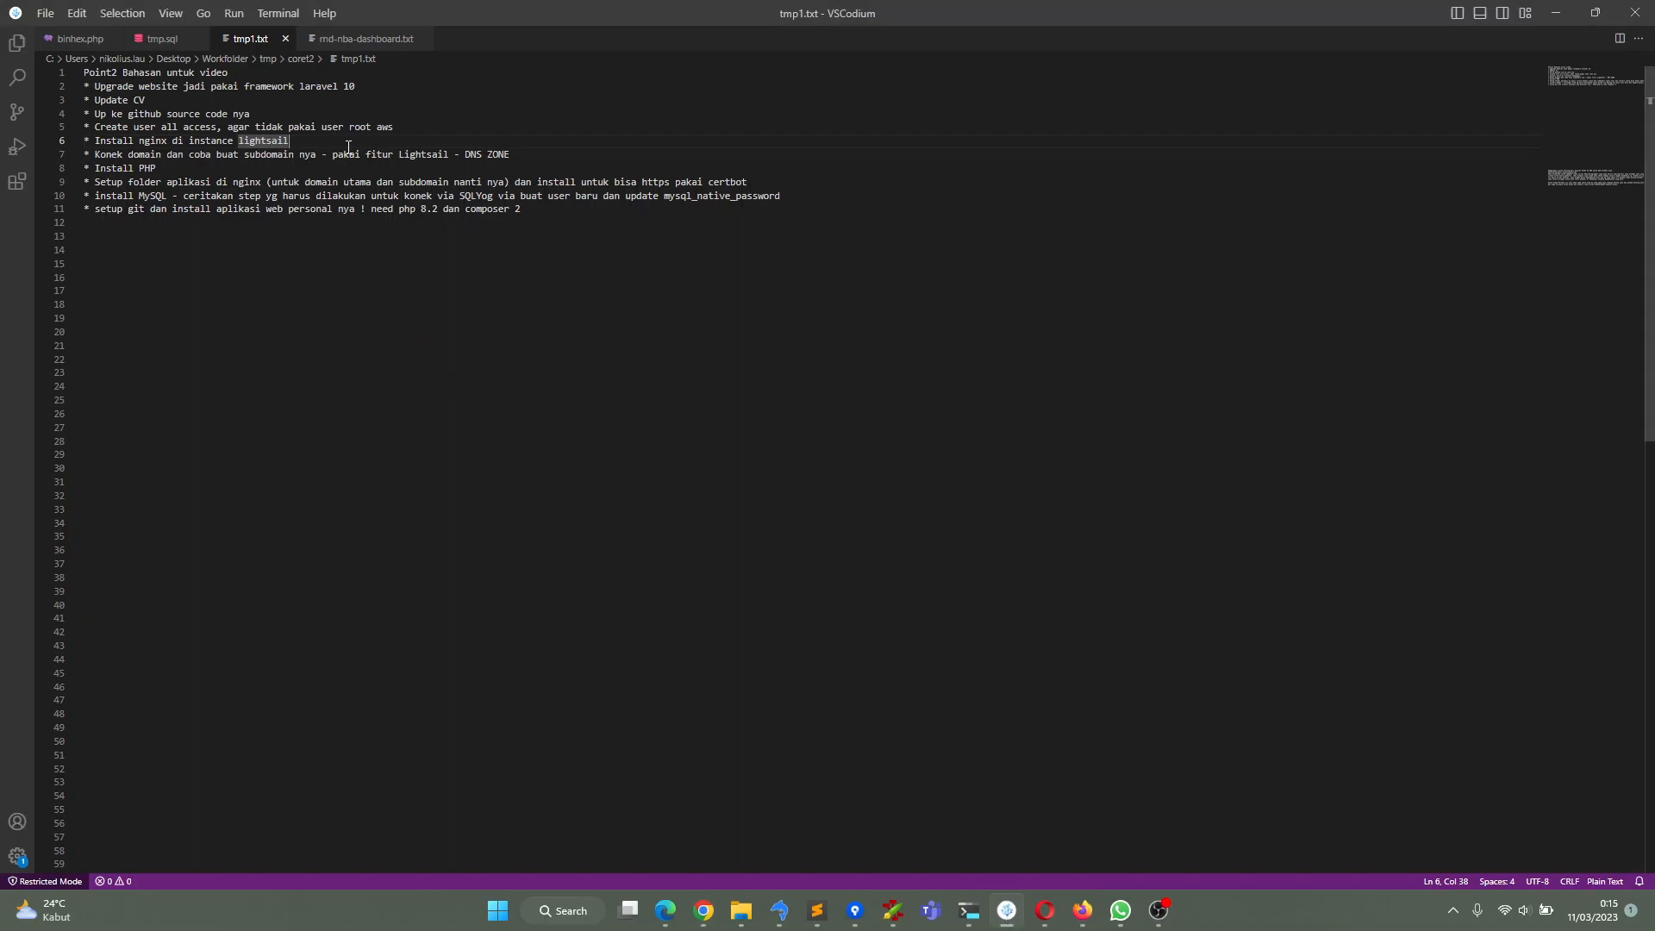
click(348, 168)
click(311, 183)
click(173, 209)
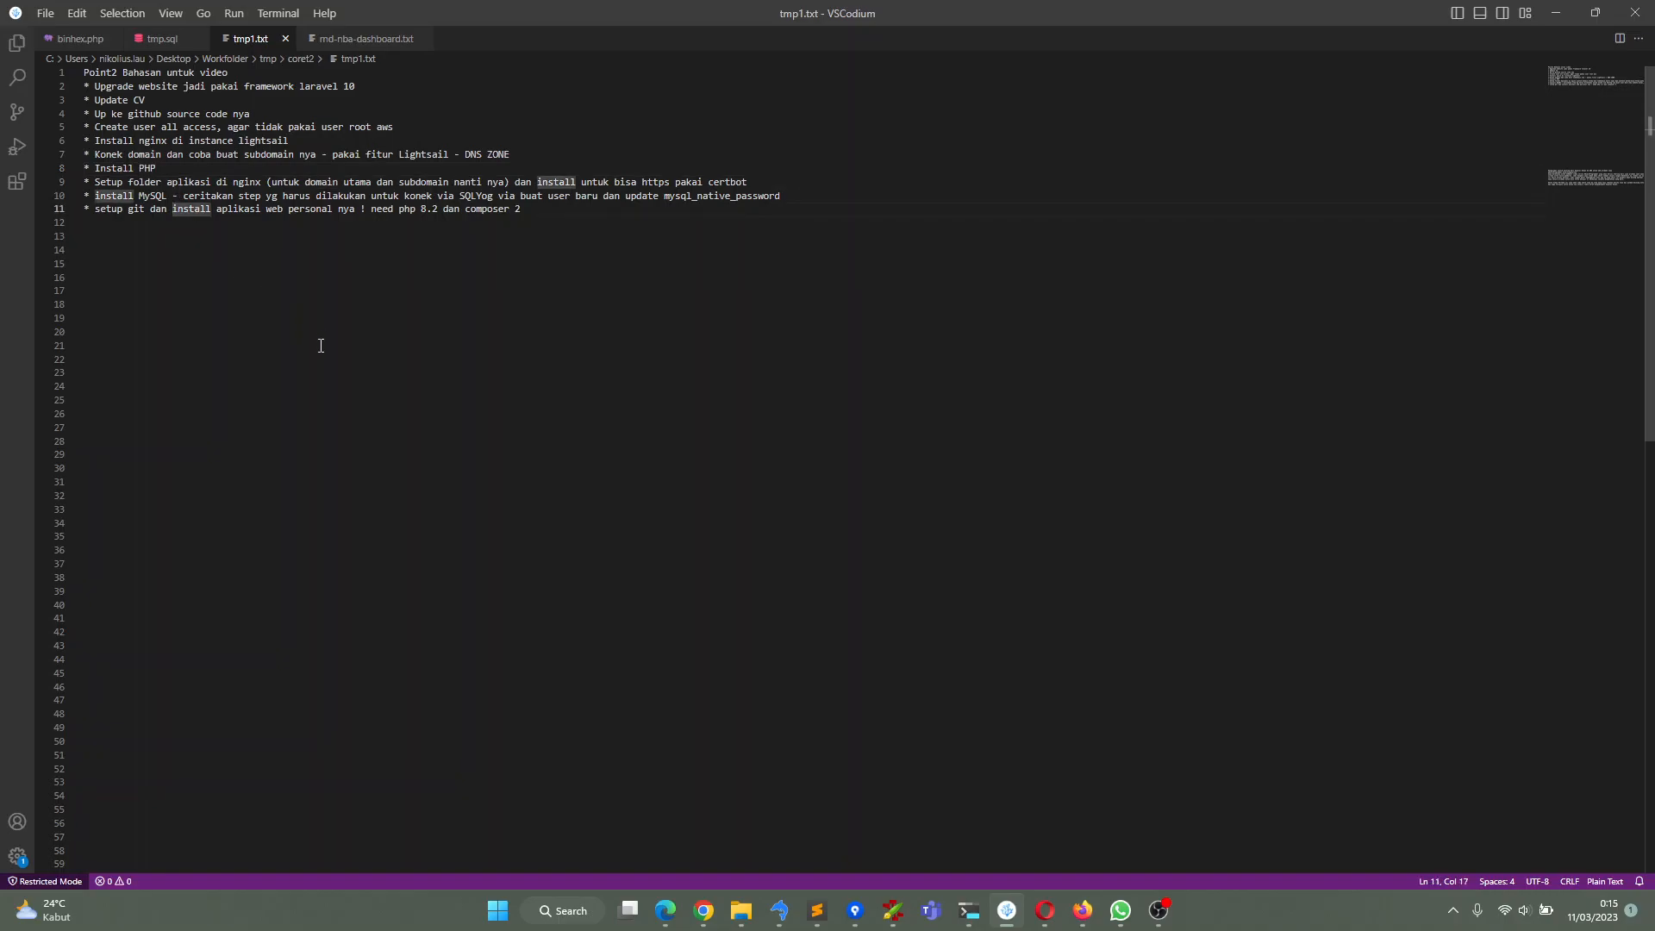
click(366, 198)
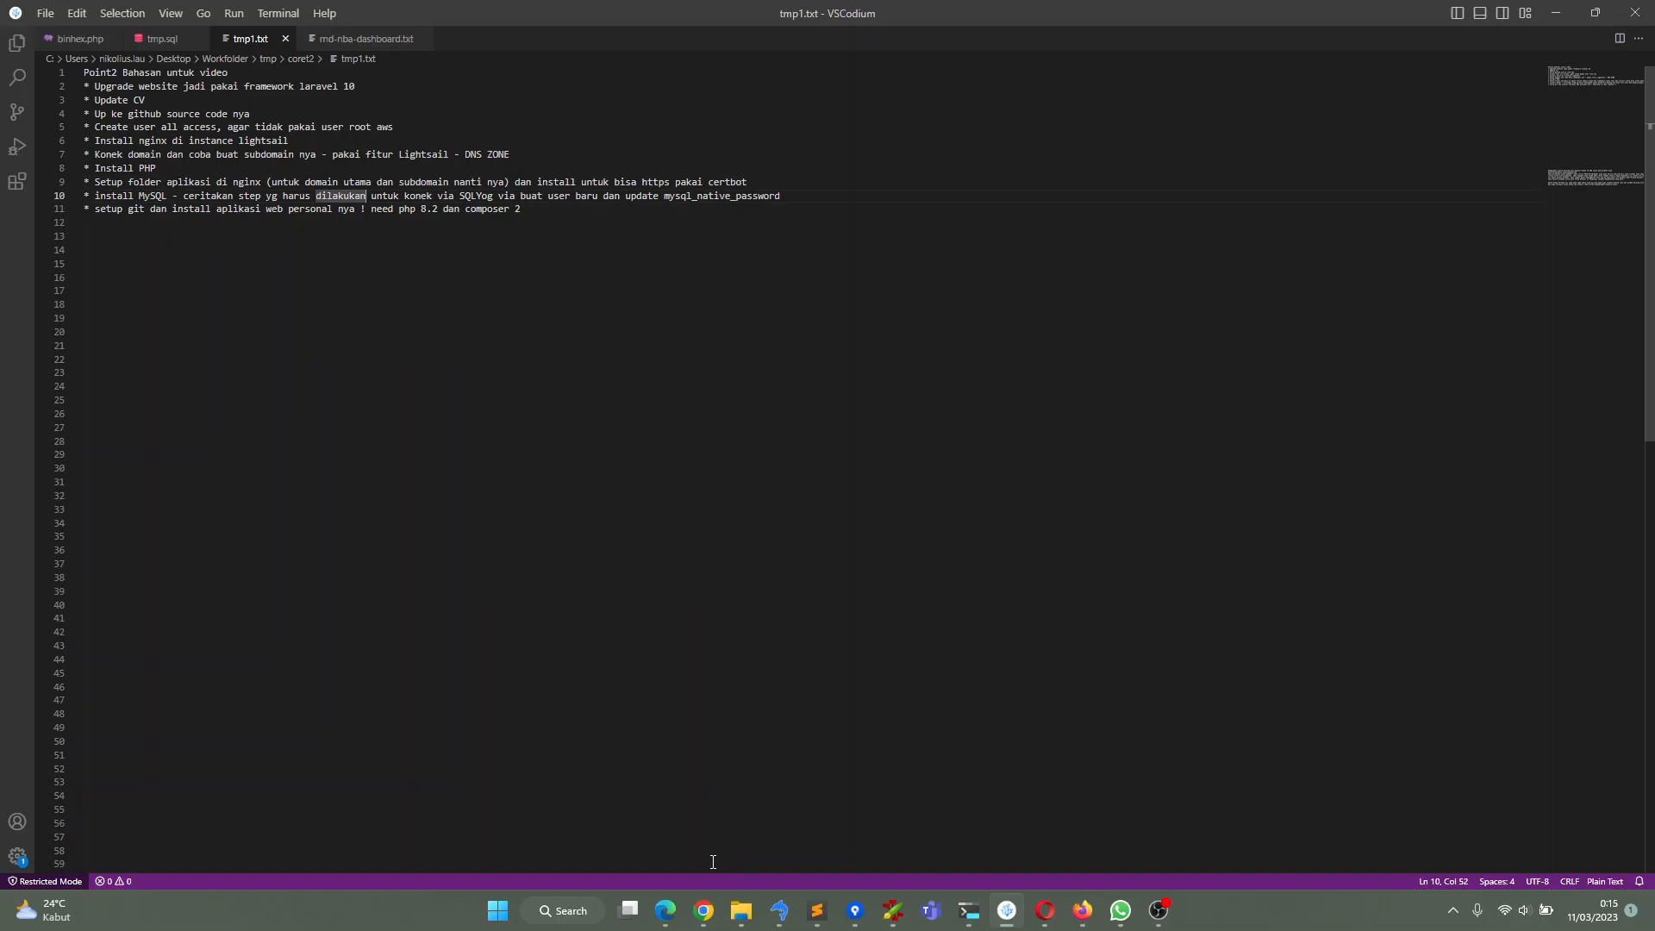
Switch to SQLyog, open the new connection dialog and examine the SSH tunnel's username and password settings for AWS-Lightsail-1
mouse_move(705, 916)
click(758, 838)
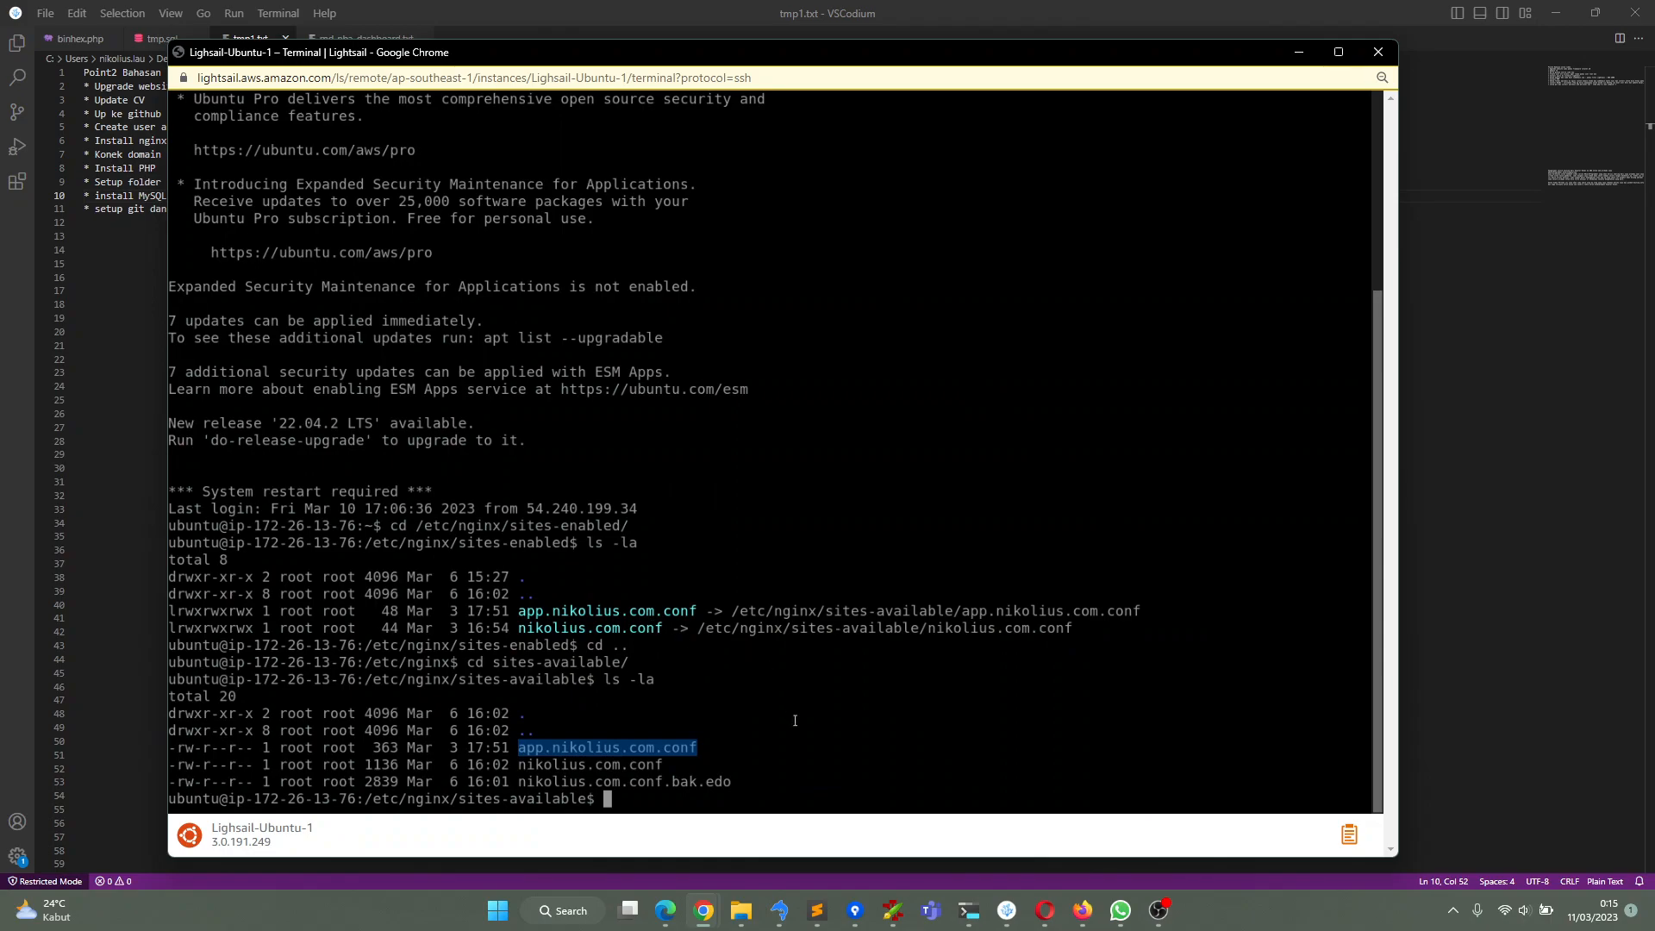
click(790, 915)
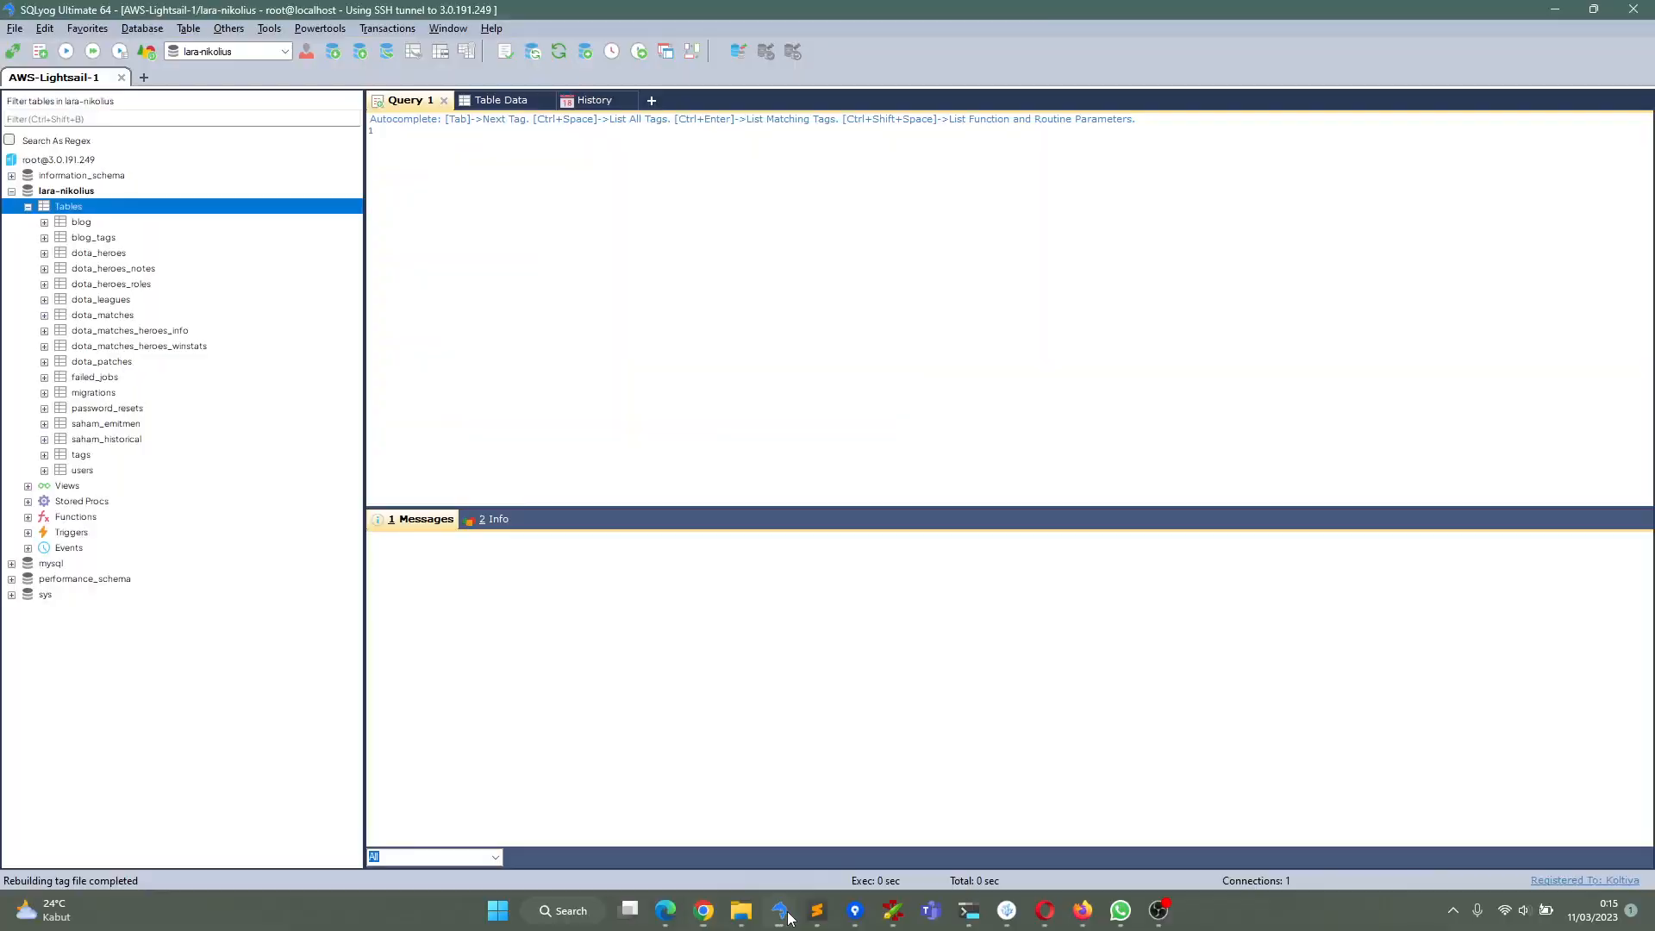
click(144, 80)
click(198, 102)
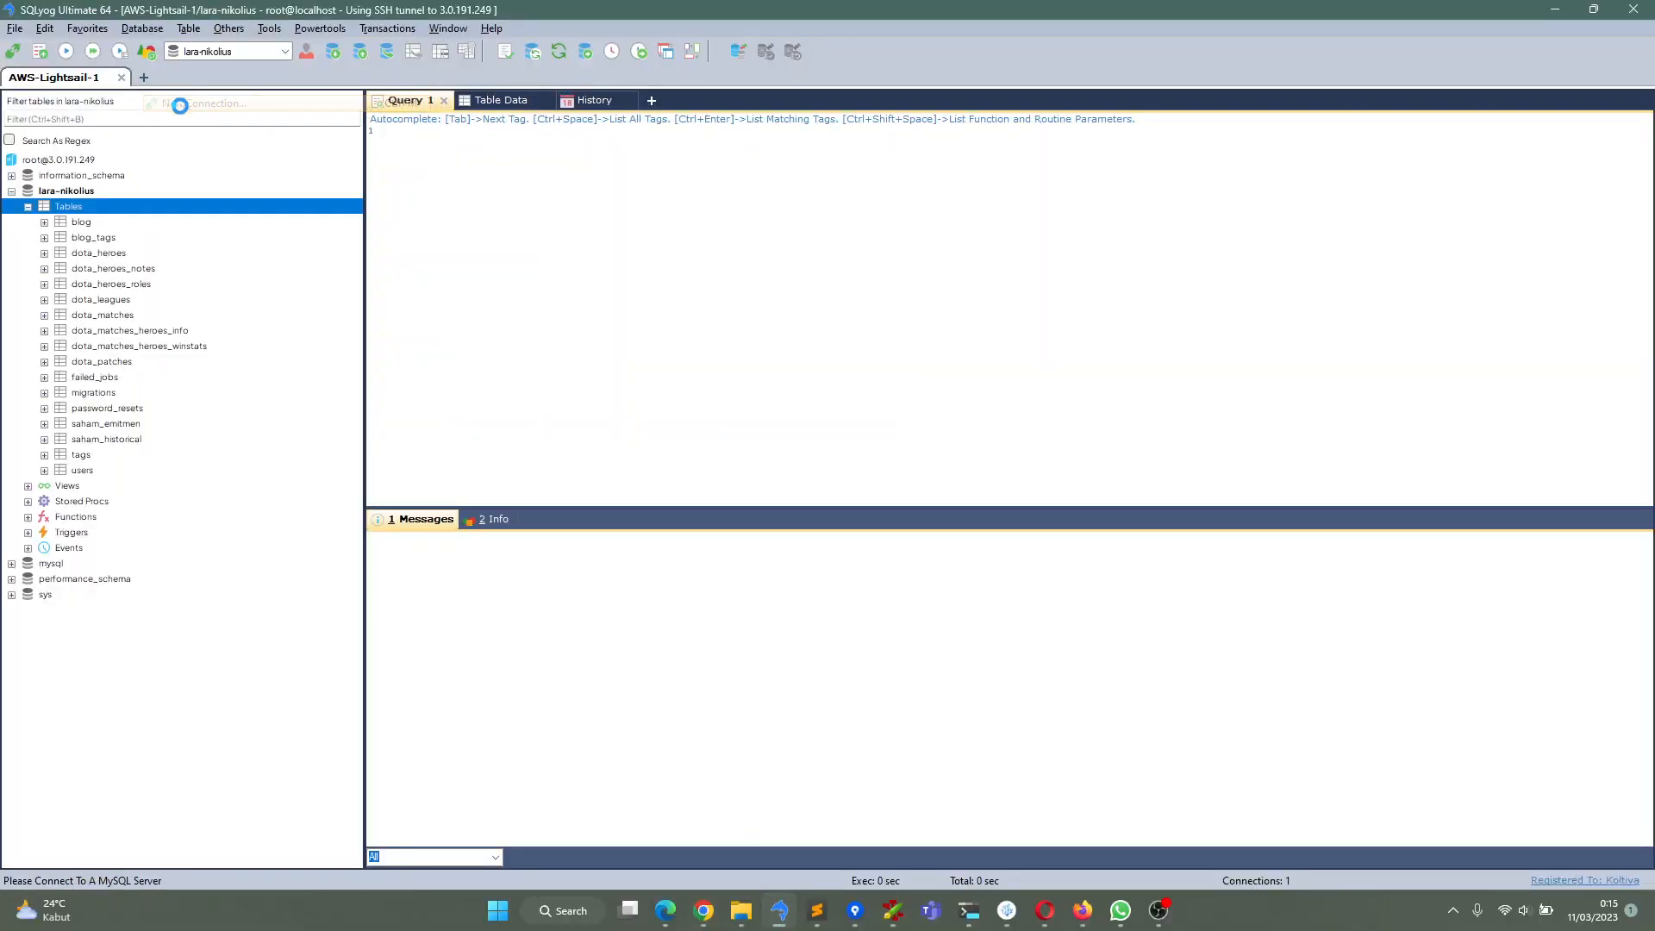
click(826, 356)
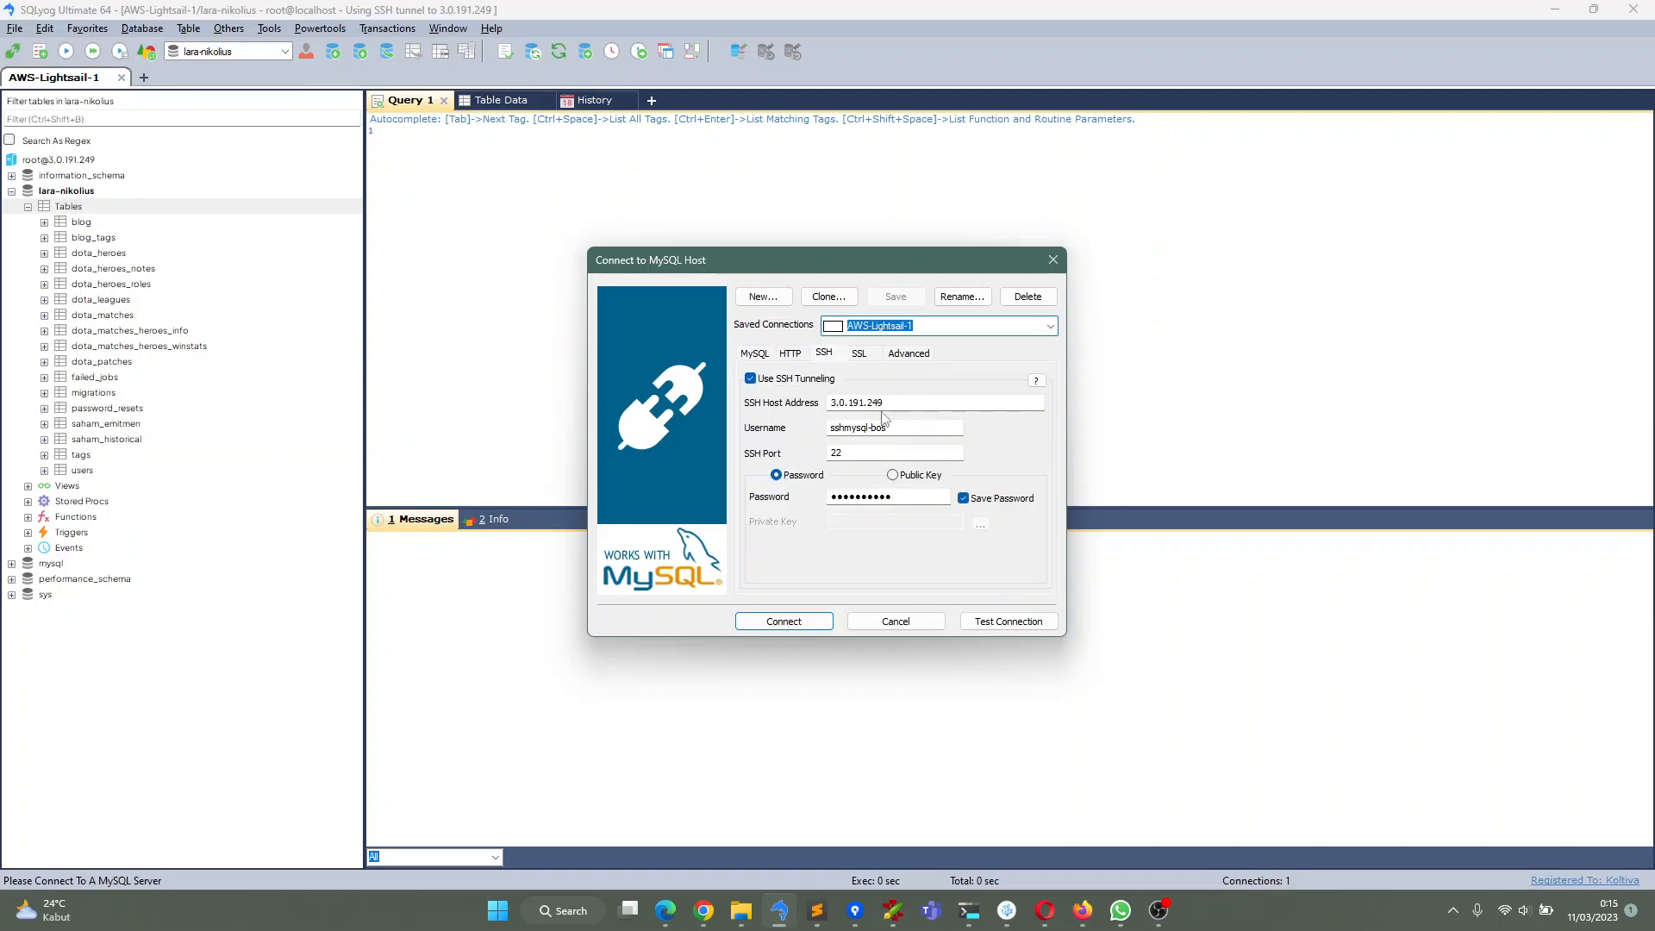
drag(936, 428, 778, 430)
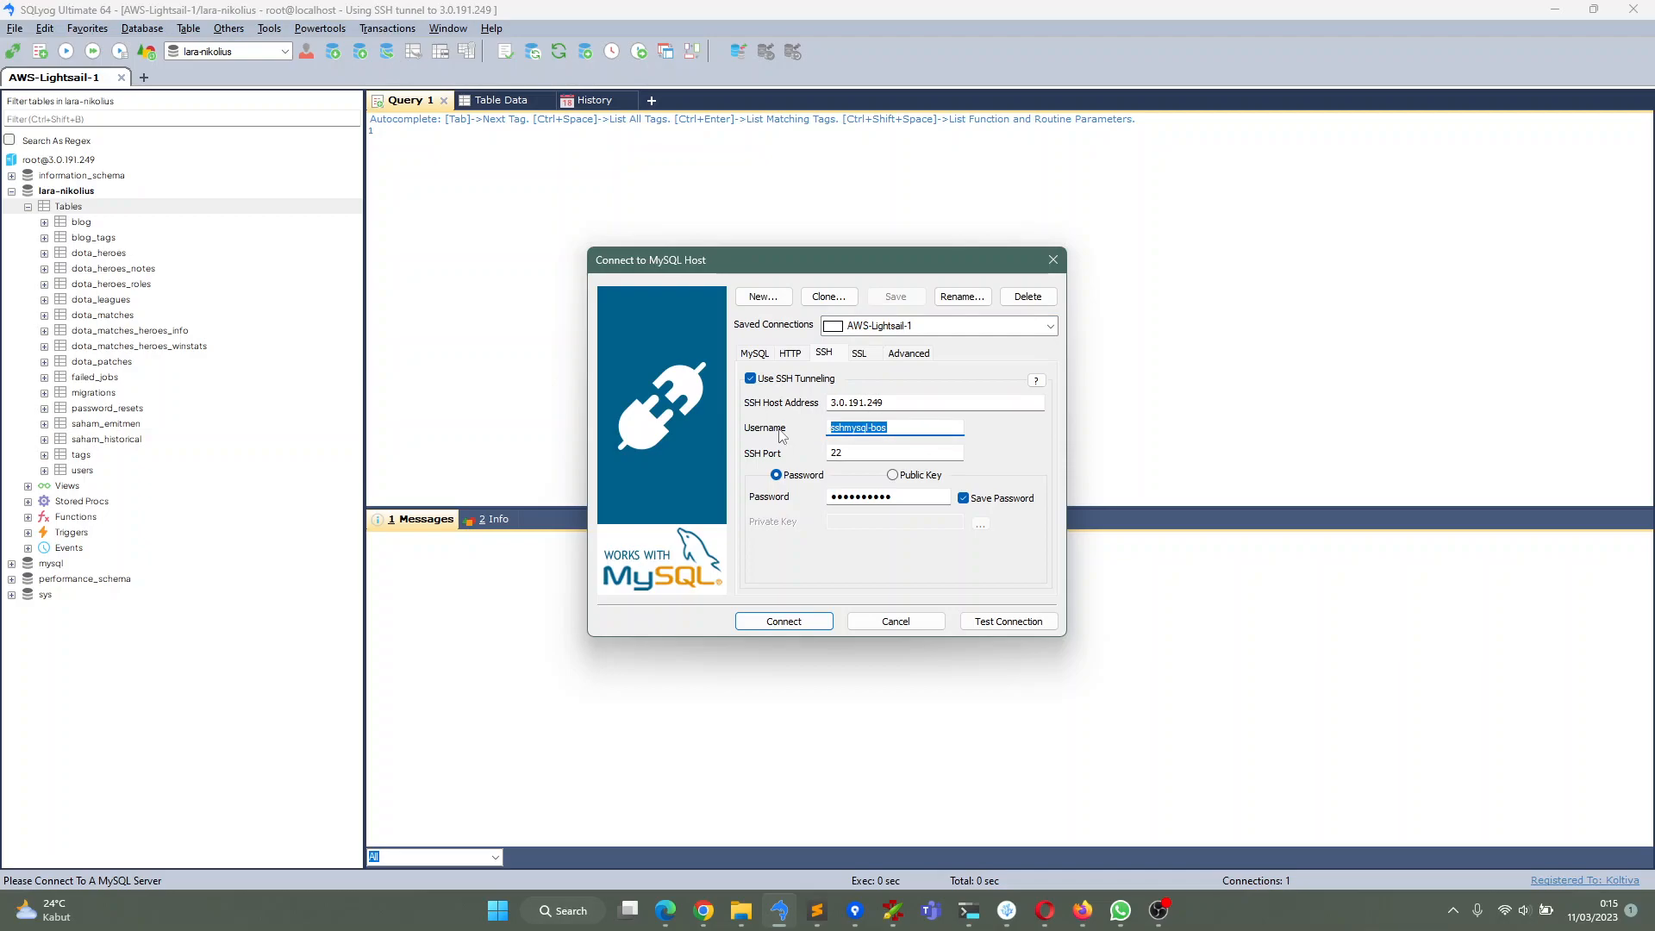
drag(896, 496, 804, 498)
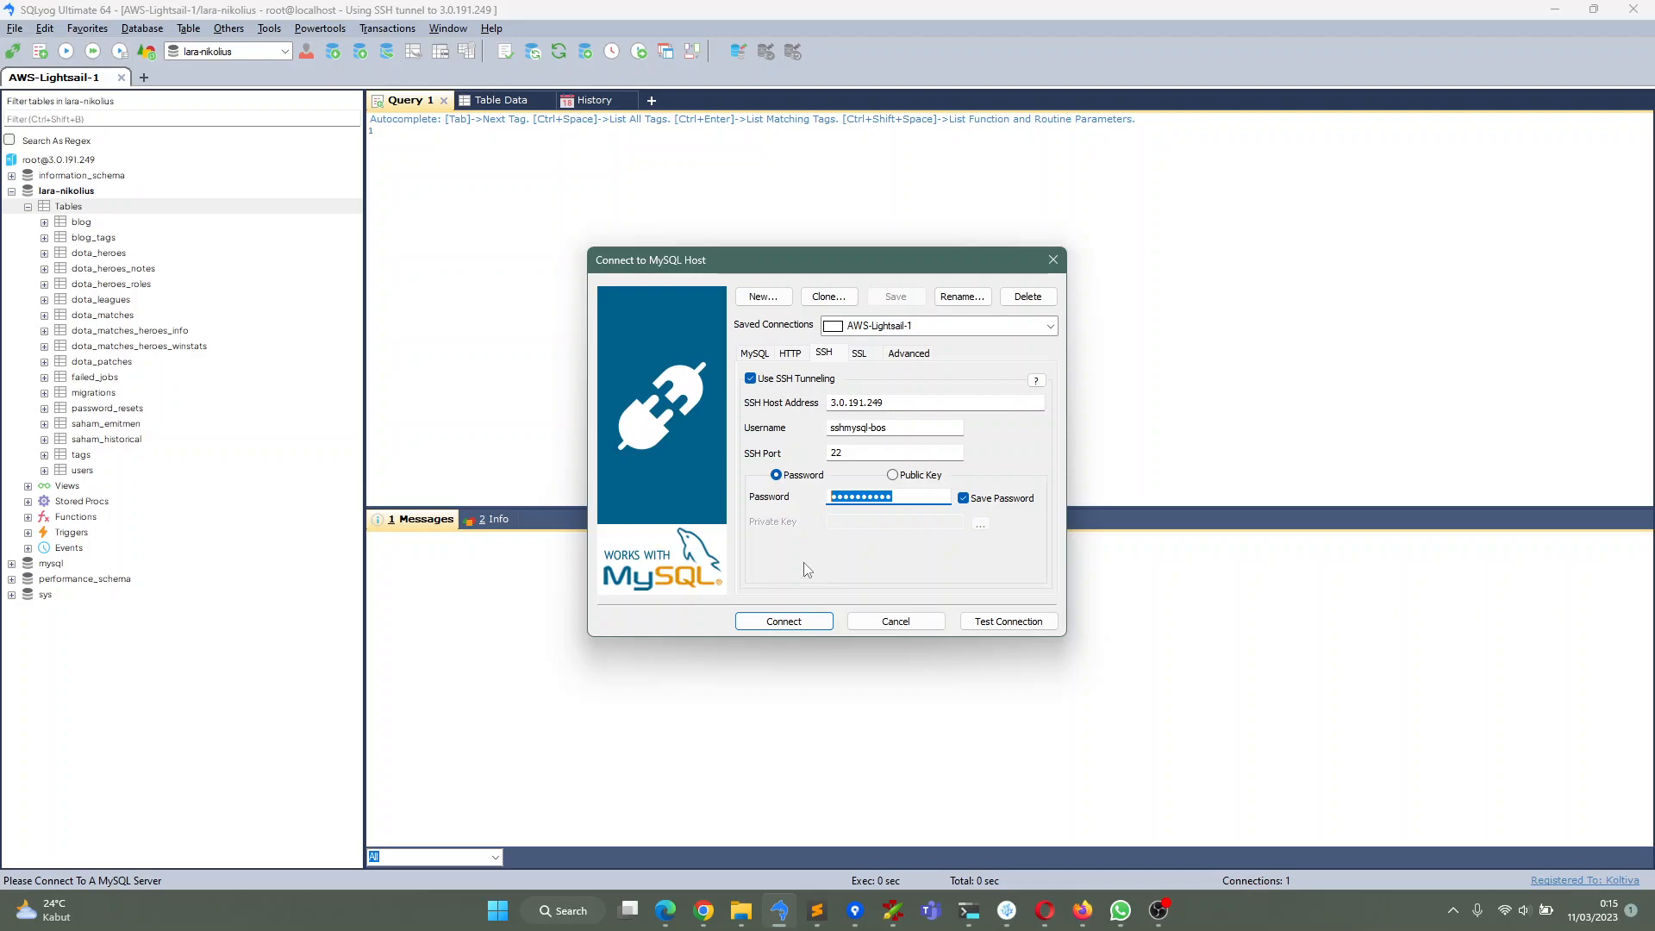
Examine the MySQL host and login settings of the AWS-Lightsail-1 connection and close the dialog without connecting
click(755, 353)
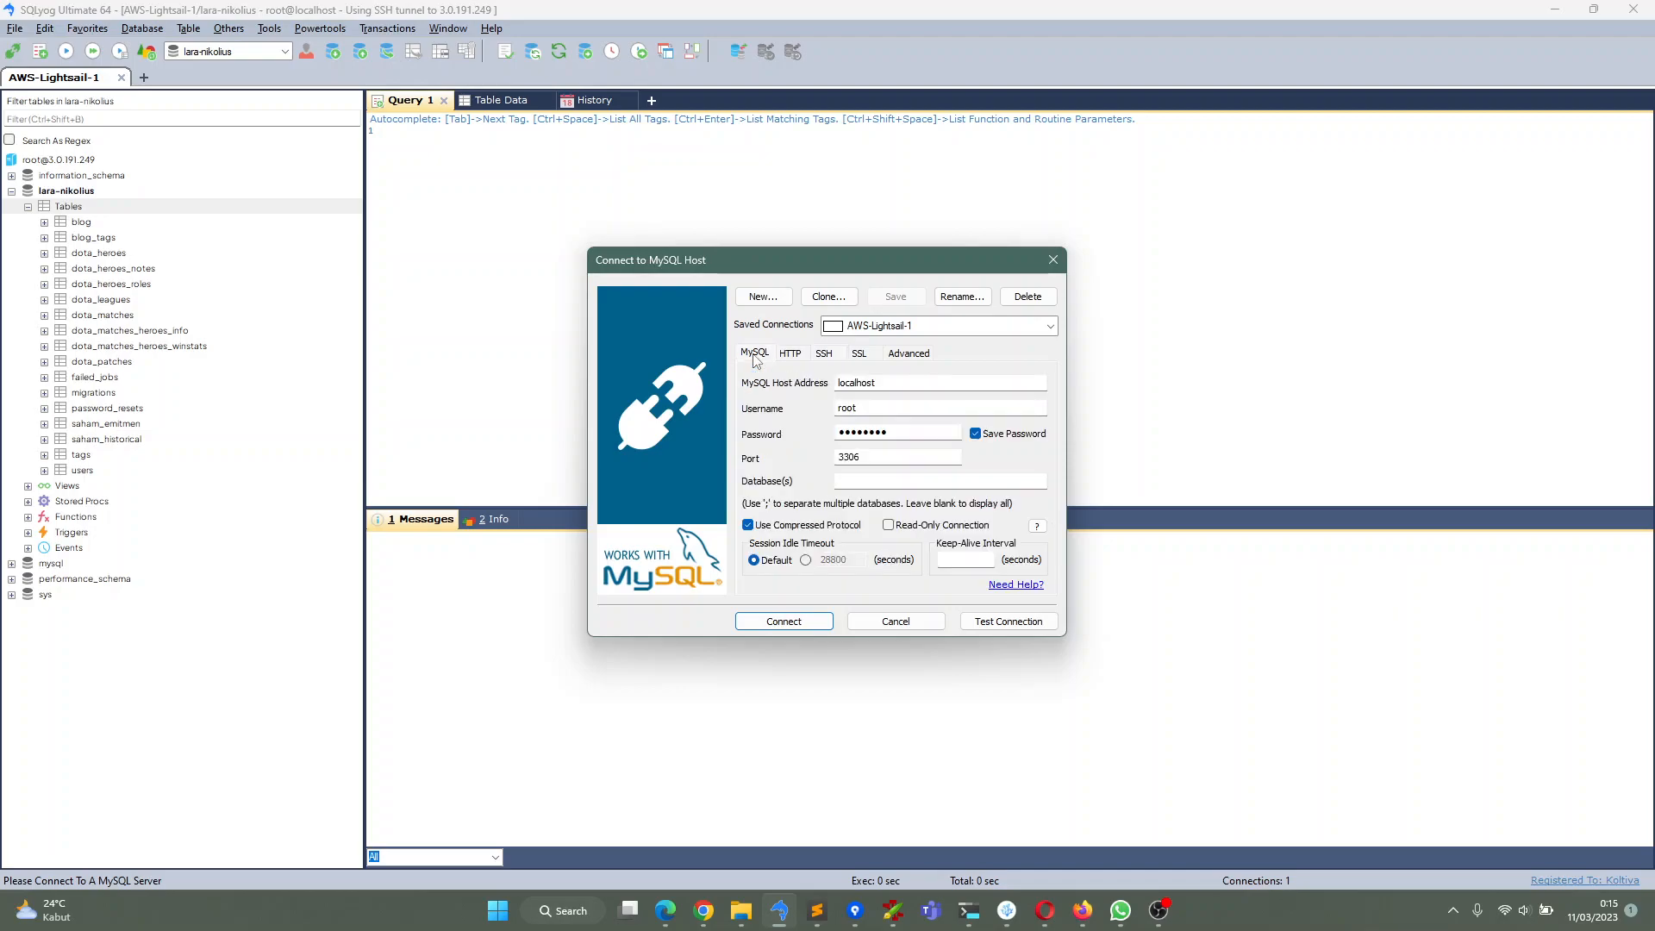
double_click(927, 383)
double_click(913, 432)
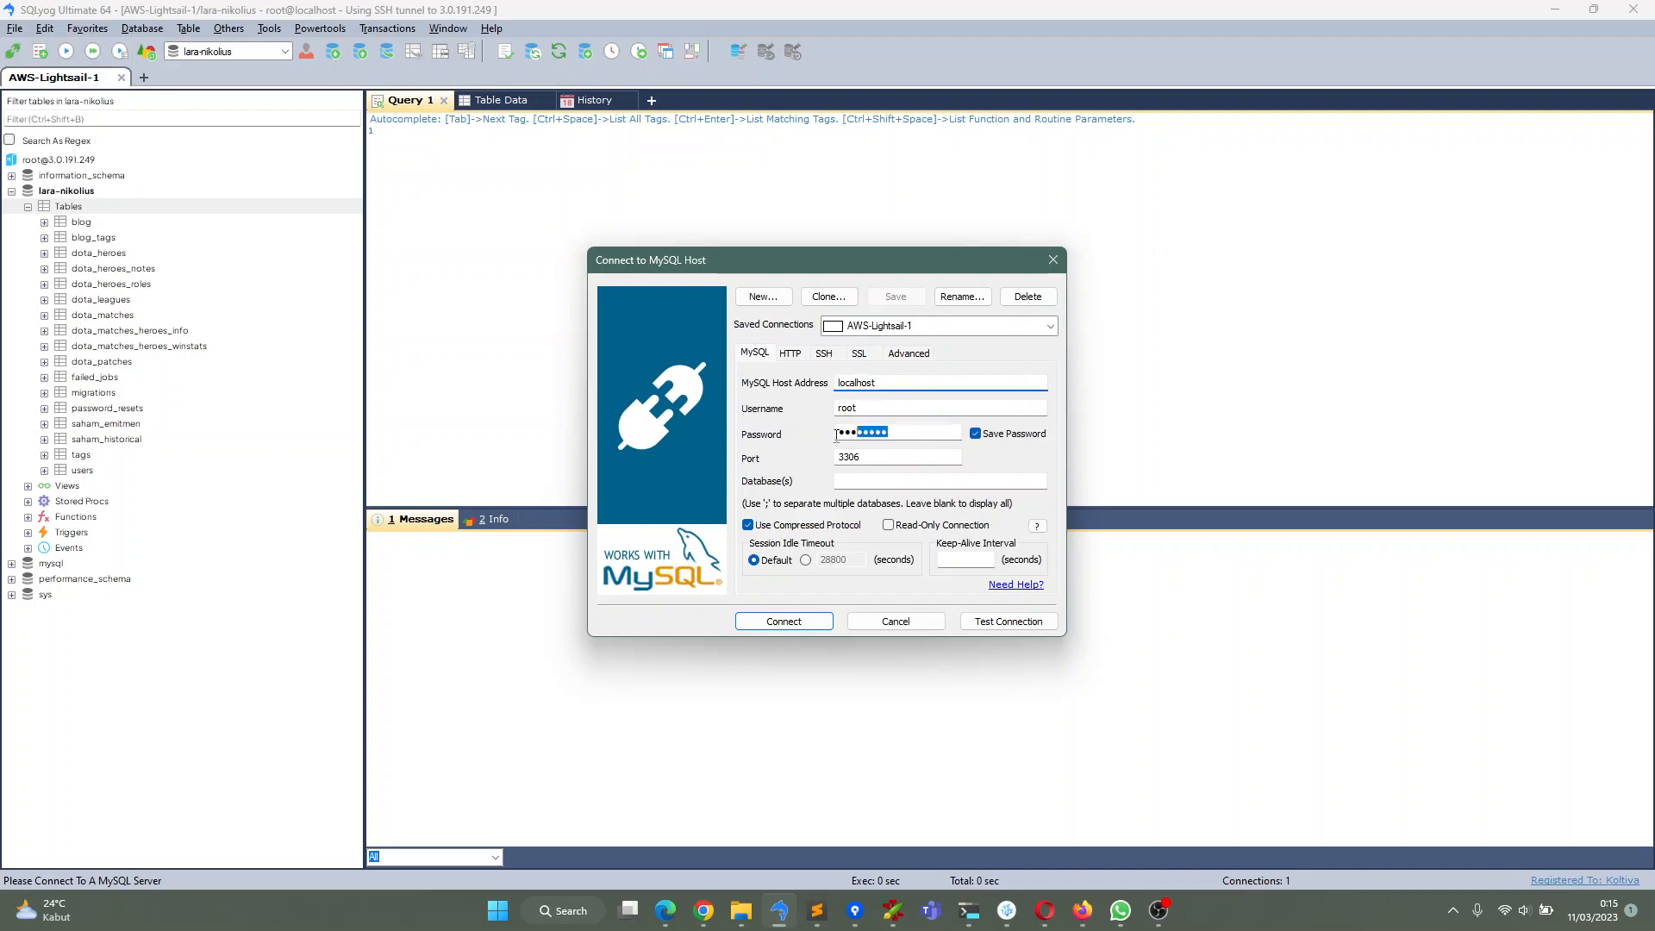
click(896, 621)
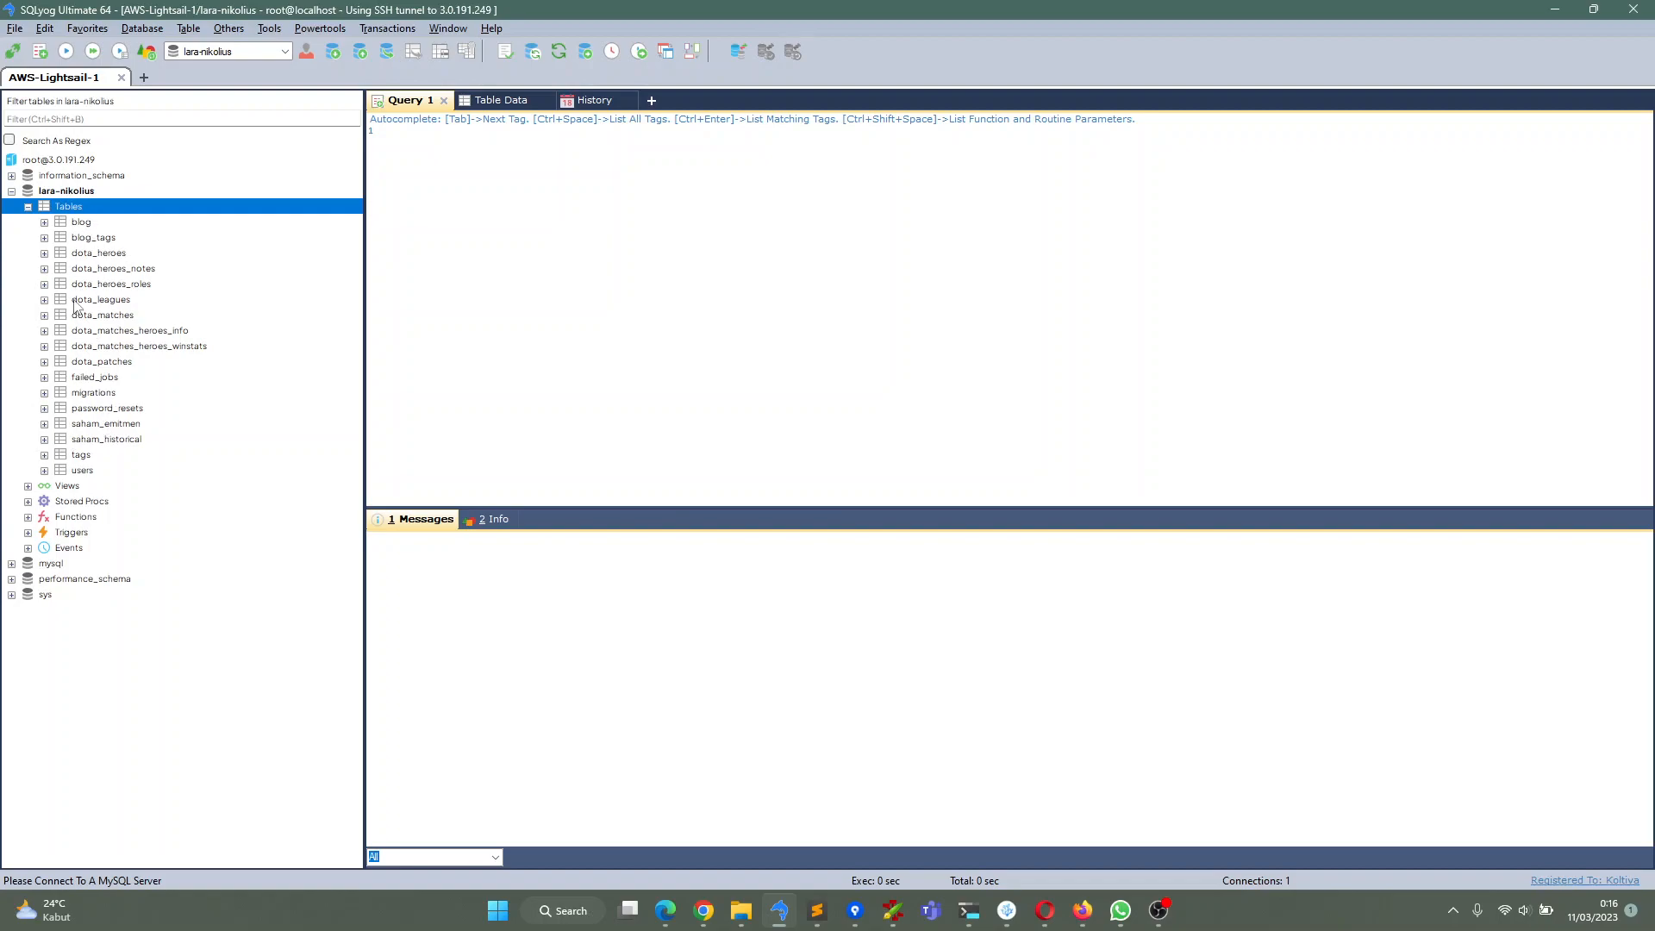
Review the tmp1.txt note on git setup and app installation, highlighting the Composer 2 requirement and glancing at the SSH terminal
click(1008, 917)
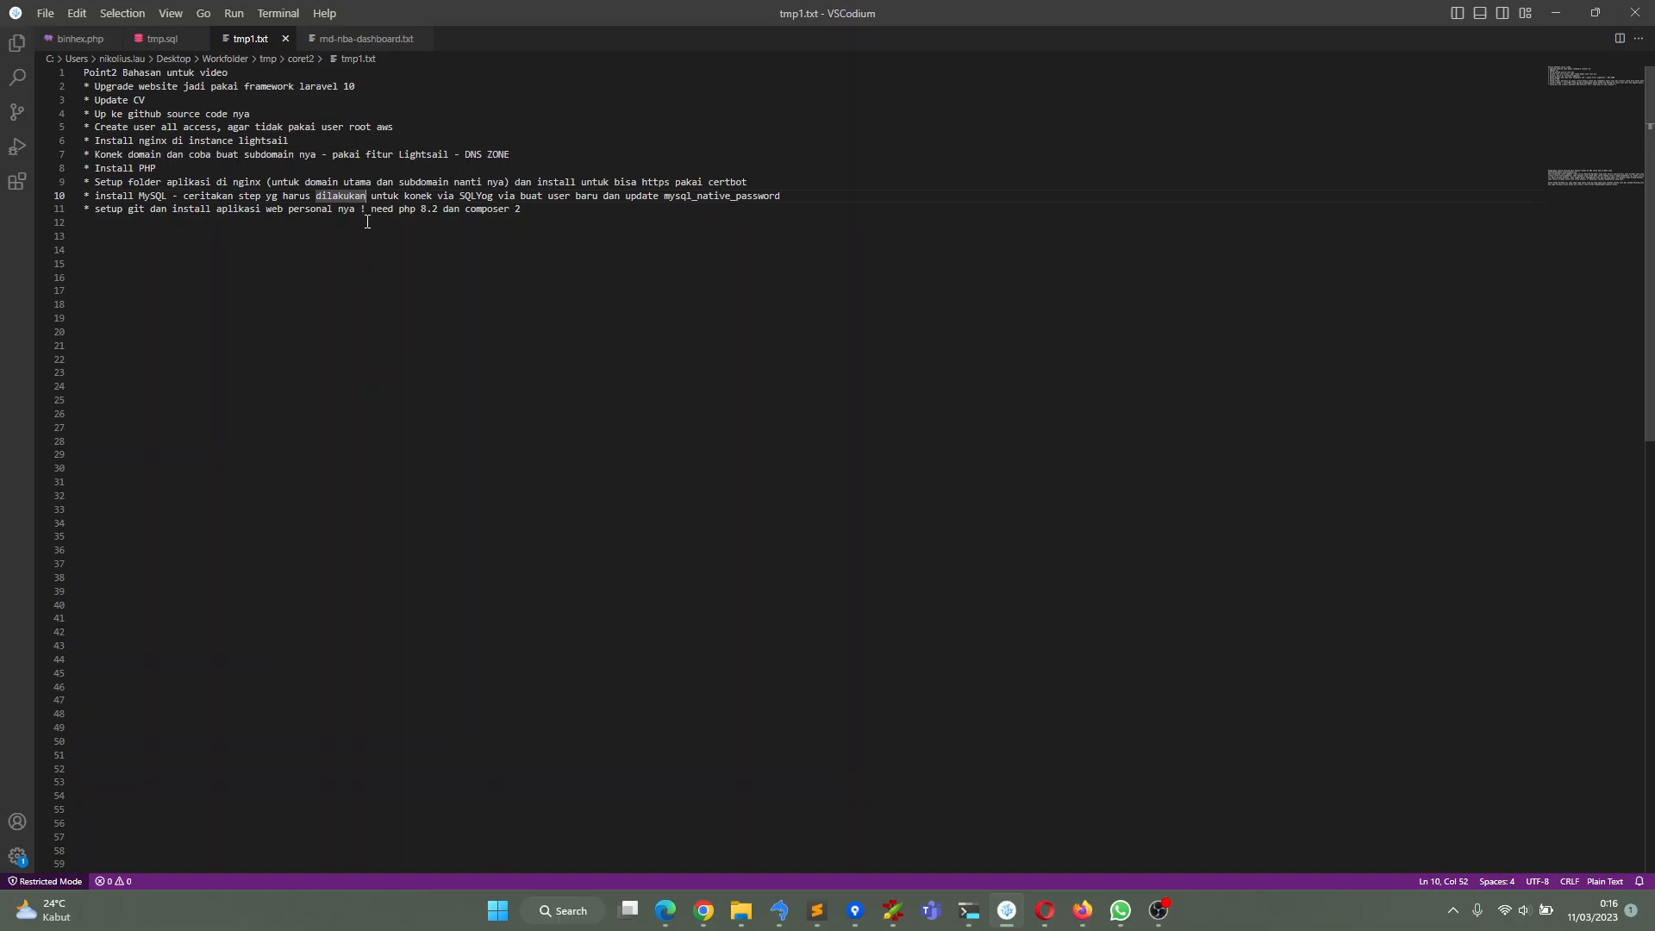
drag(461, 211, 573, 210)
click(576, 209)
click(703, 910)
click(767, 828)
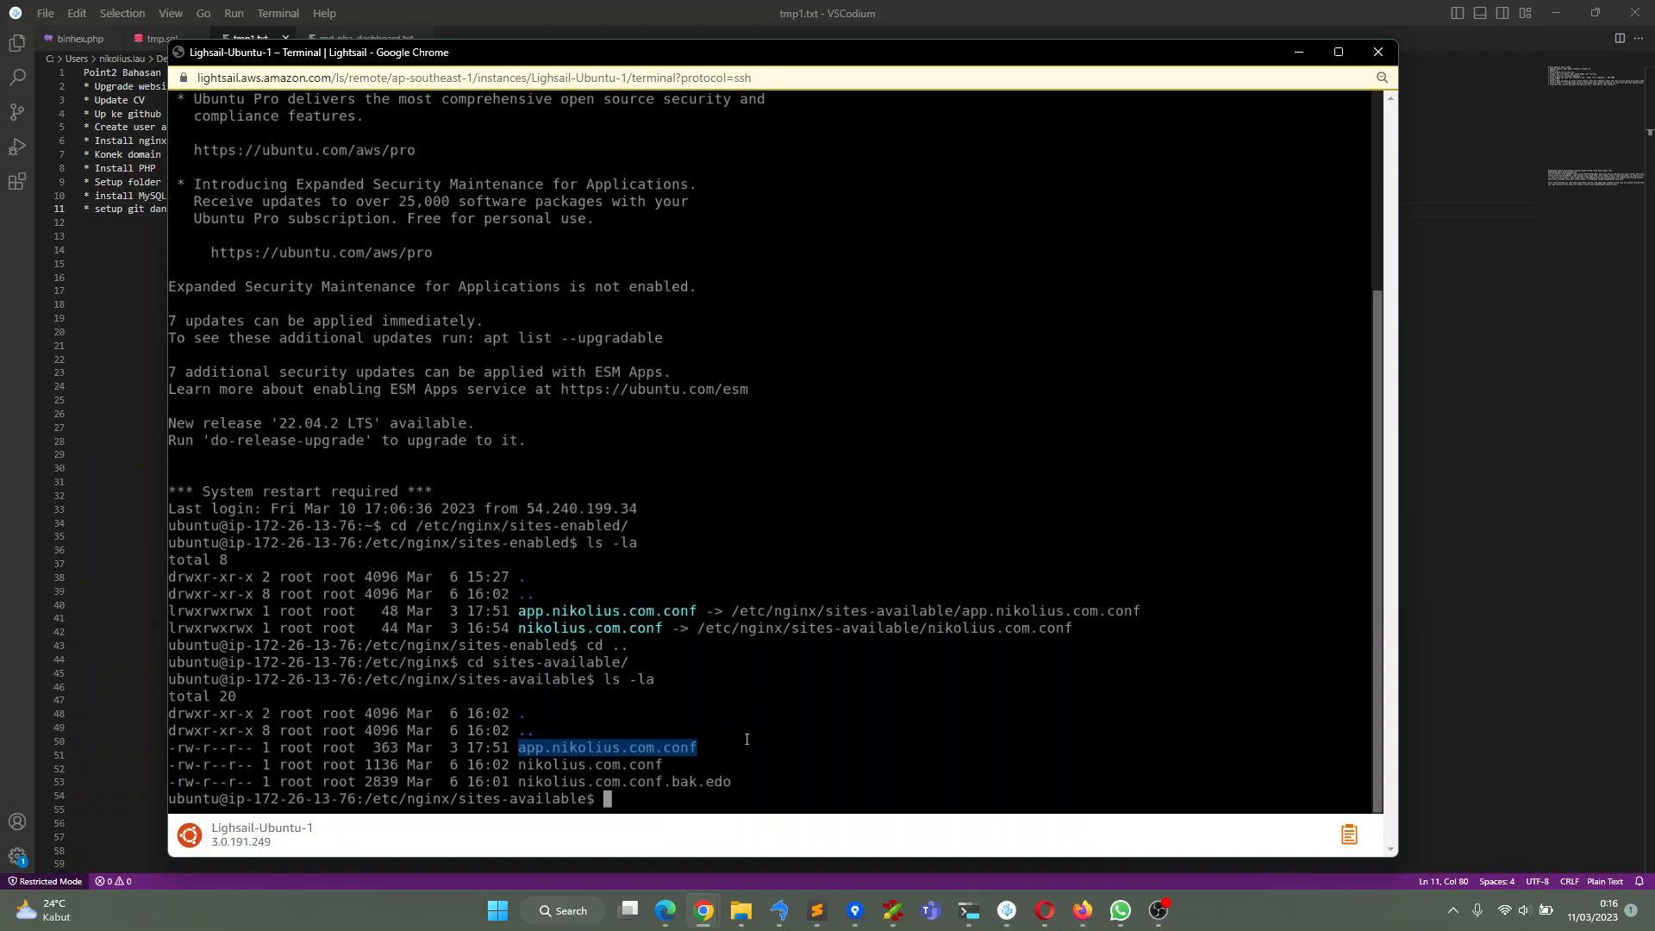
click(117, 208)
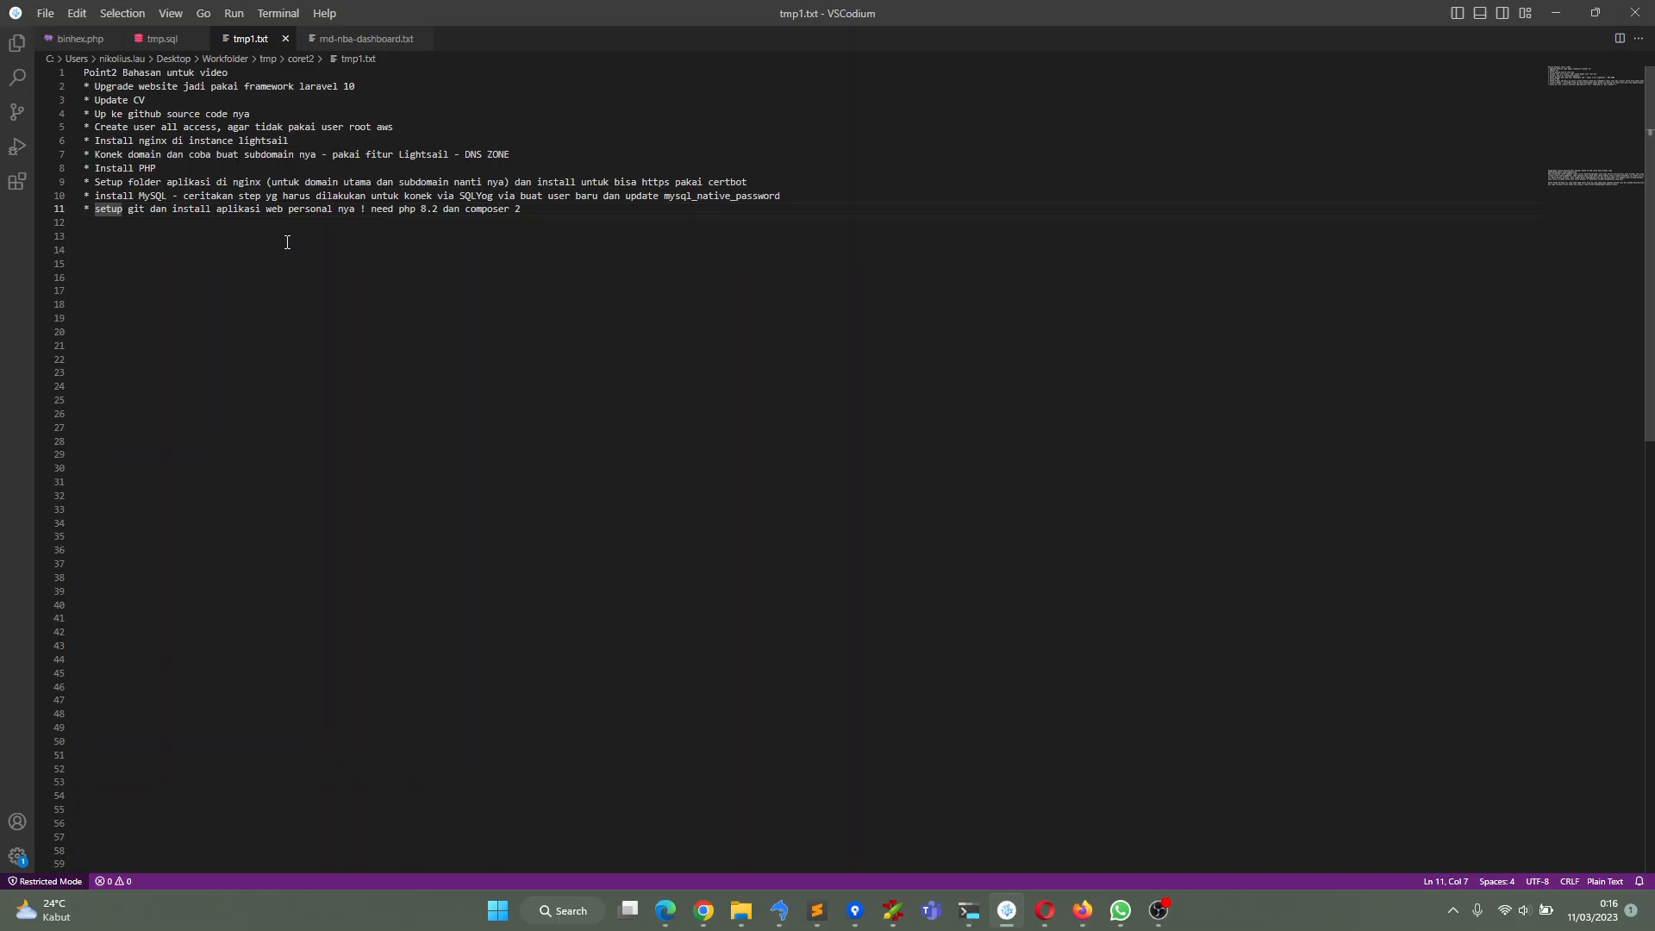
click(537, 208)
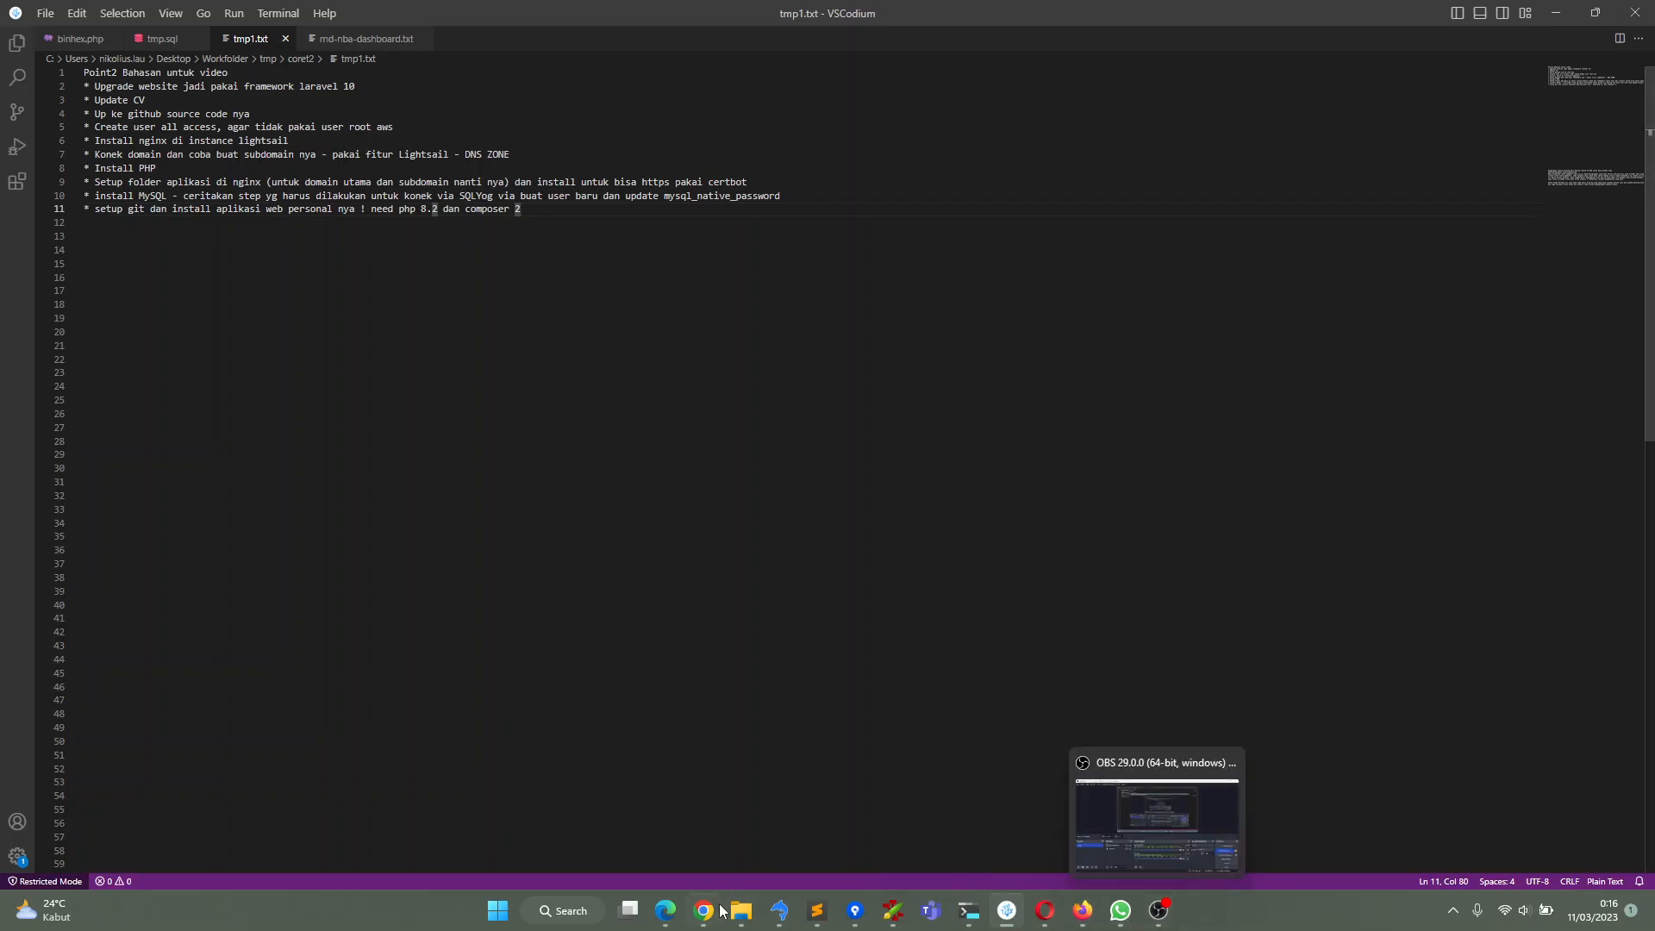
Look at the SSH terminal and the Lightsail DNS records, and show the live personal website in Chrome
mouse_move(712, 921)
click(780, 823)
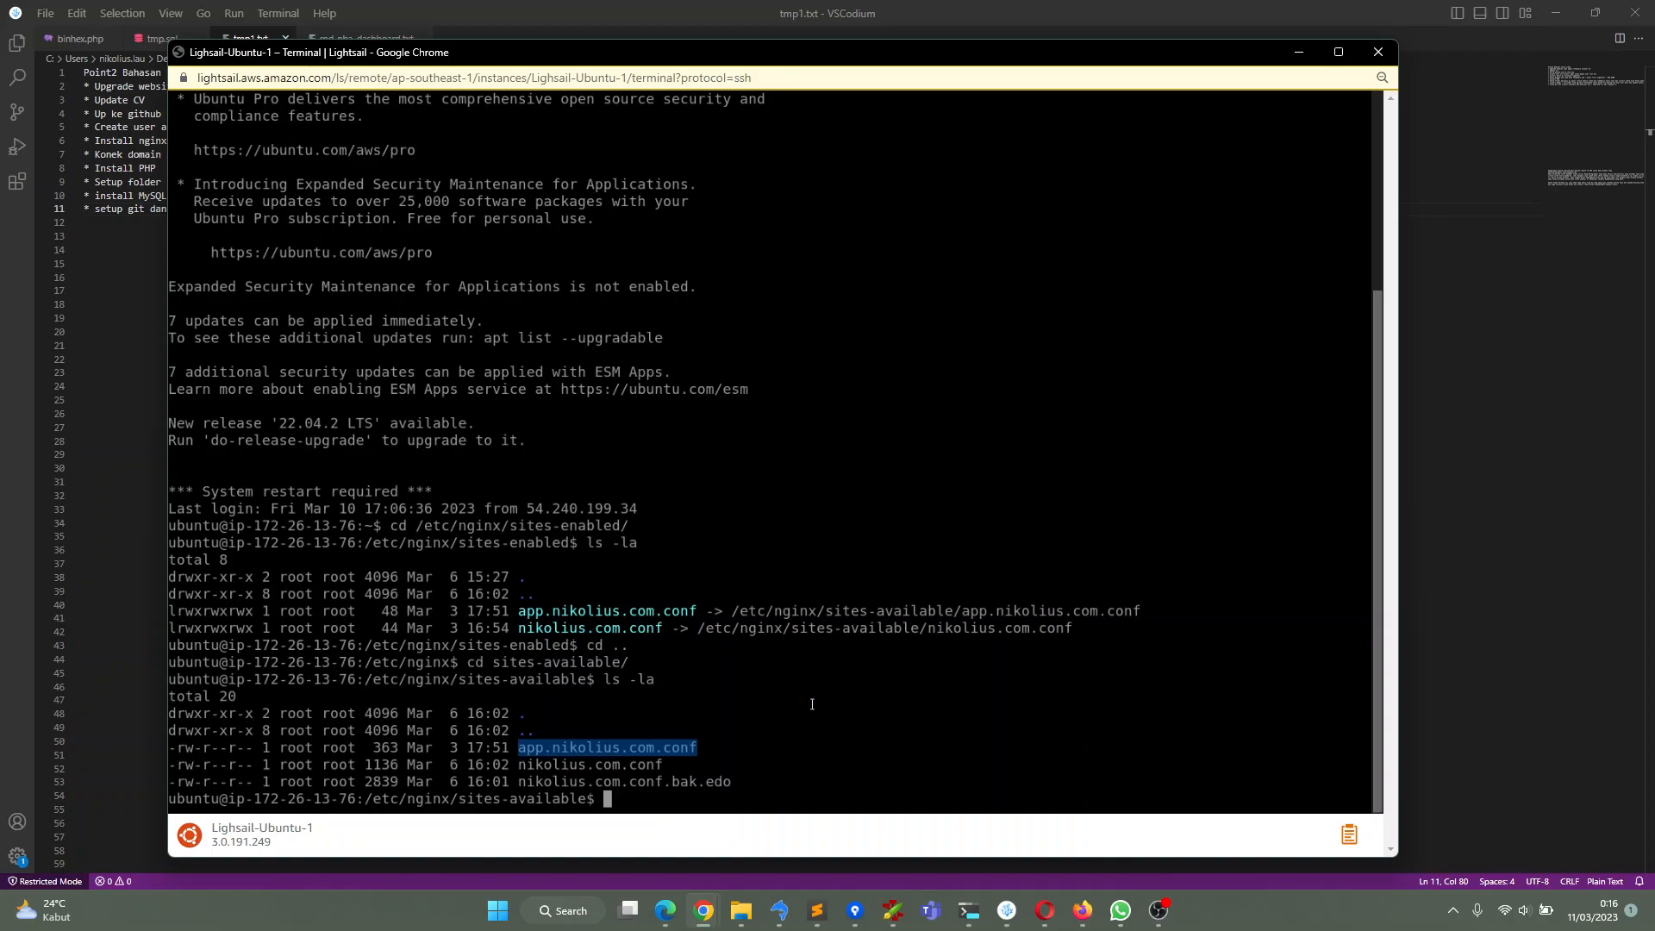
mouse_move(704, 911)
click(614, 819)
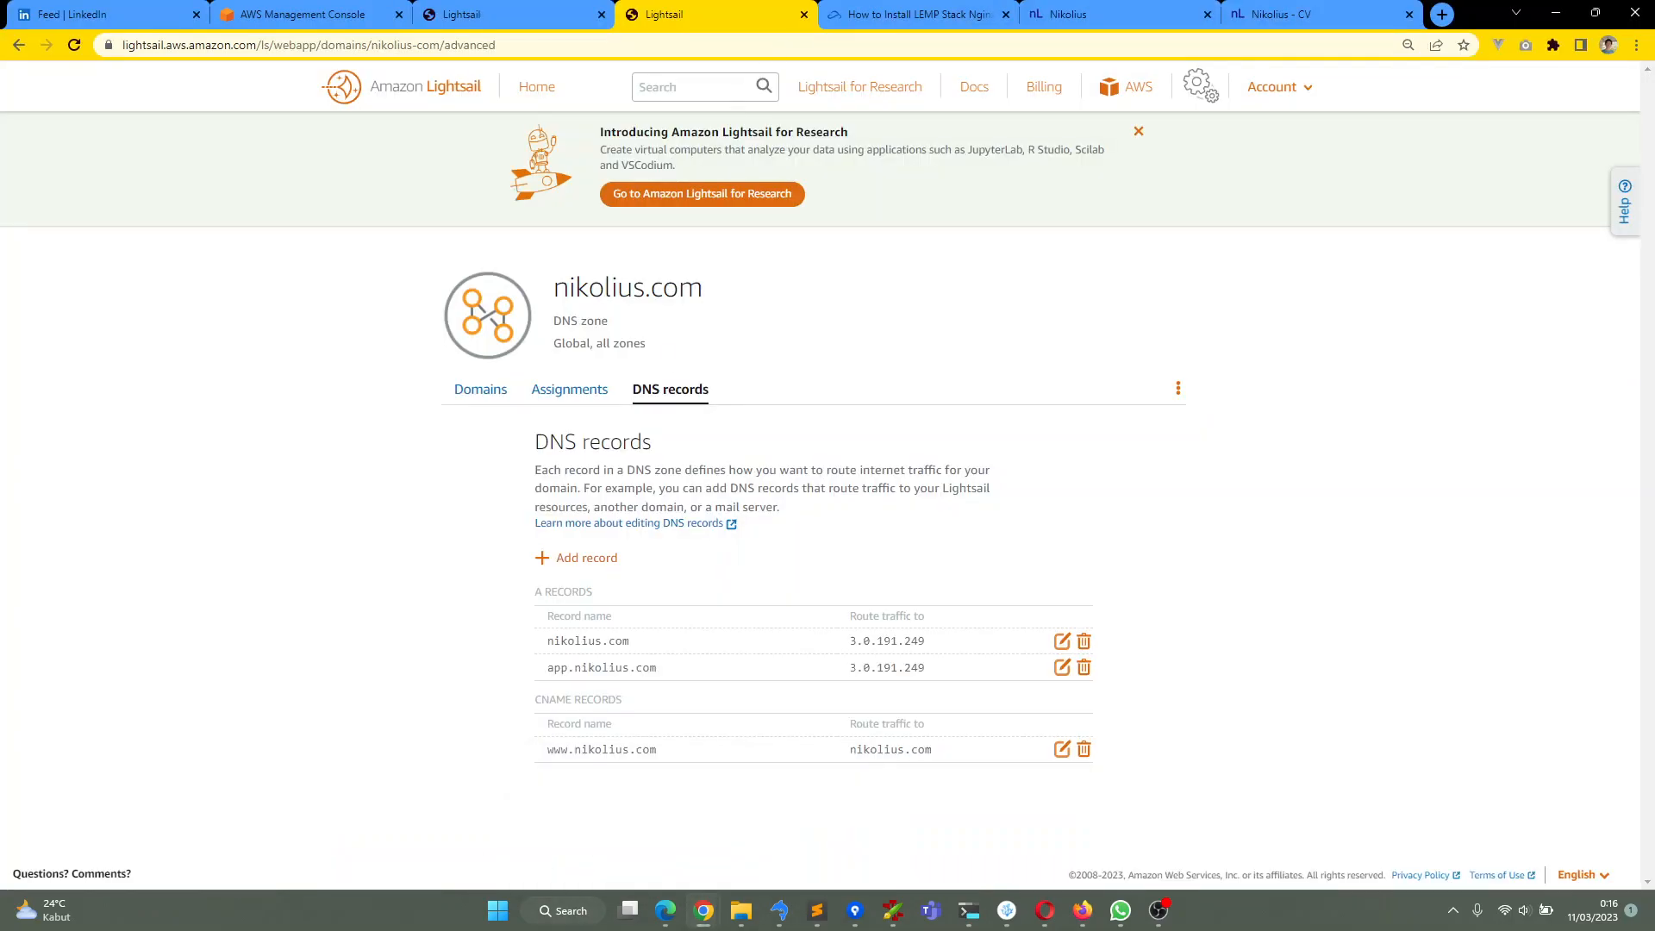
click(1072, 20)
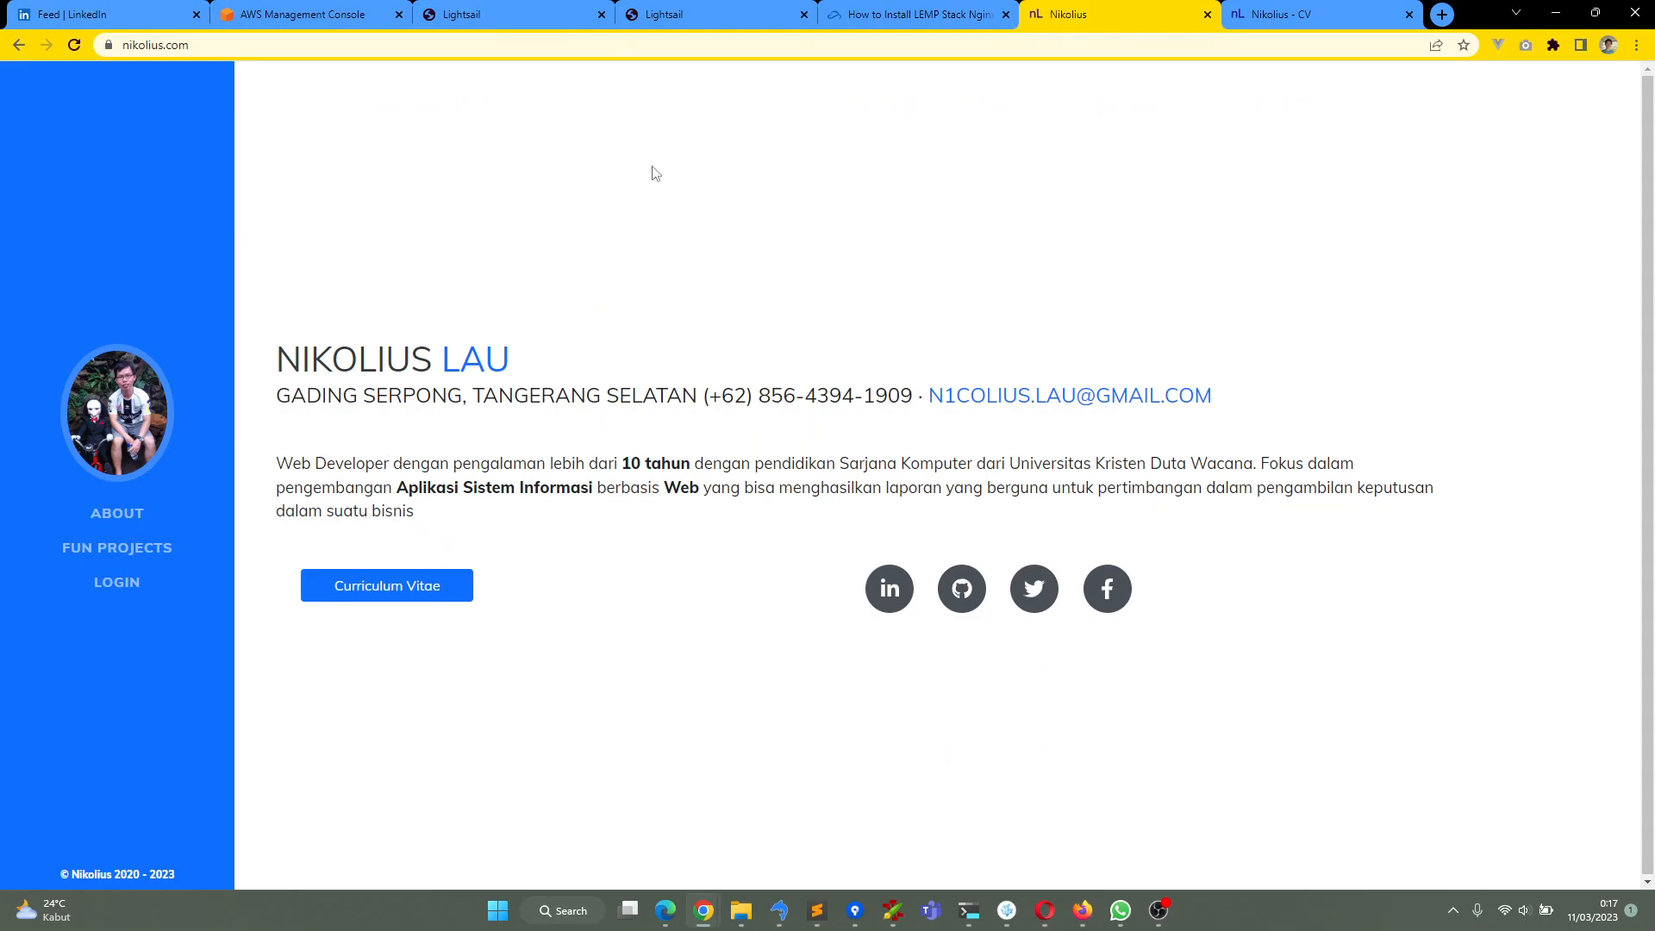
Open the Lighsail-Ubuntu-1 instance page from the DNS records and highlight its RAM, vCPU and SSD specification
click(696, 17)
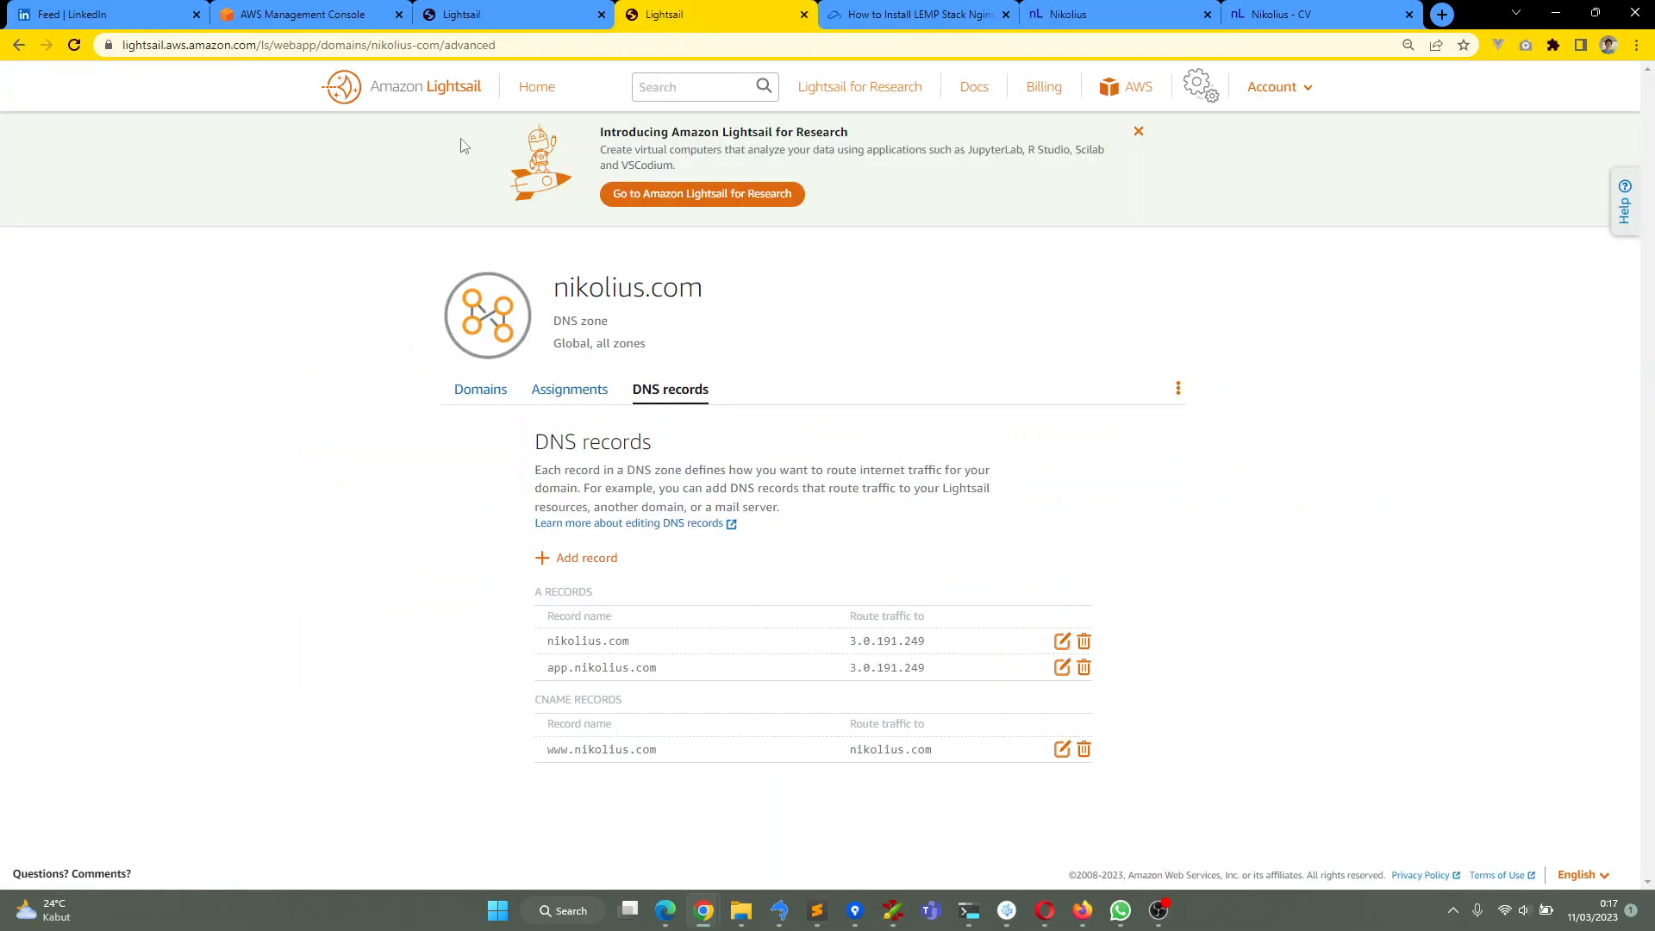
click(468, 17)
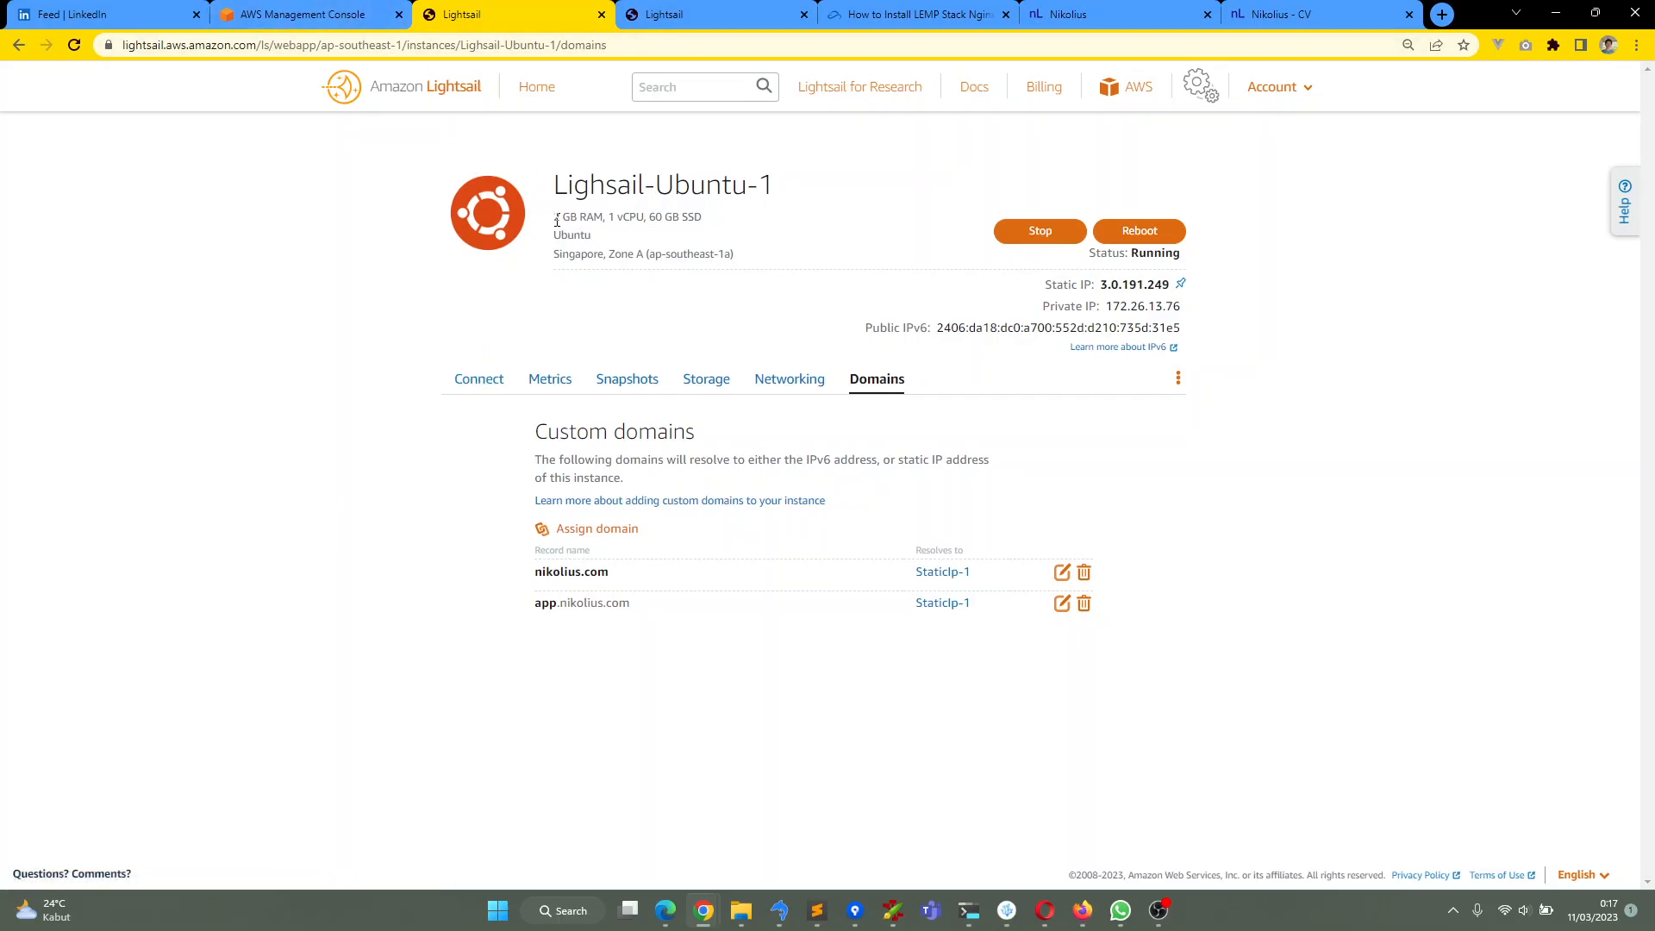
drag(556, 221, 731, 231)
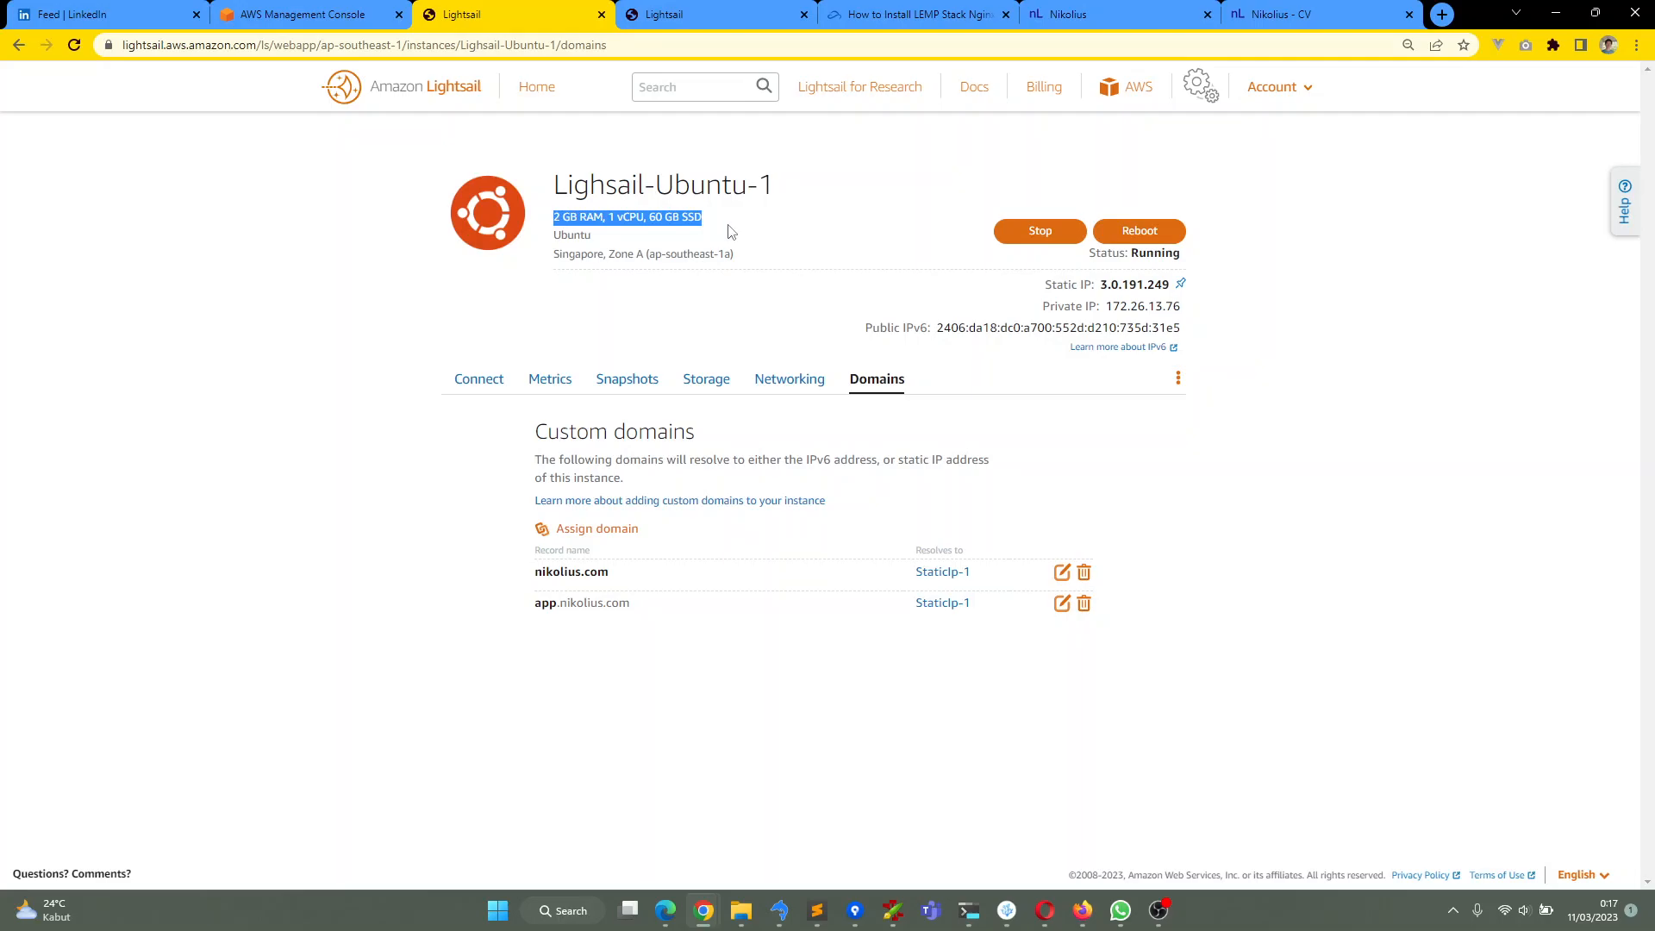
click(731, 231)
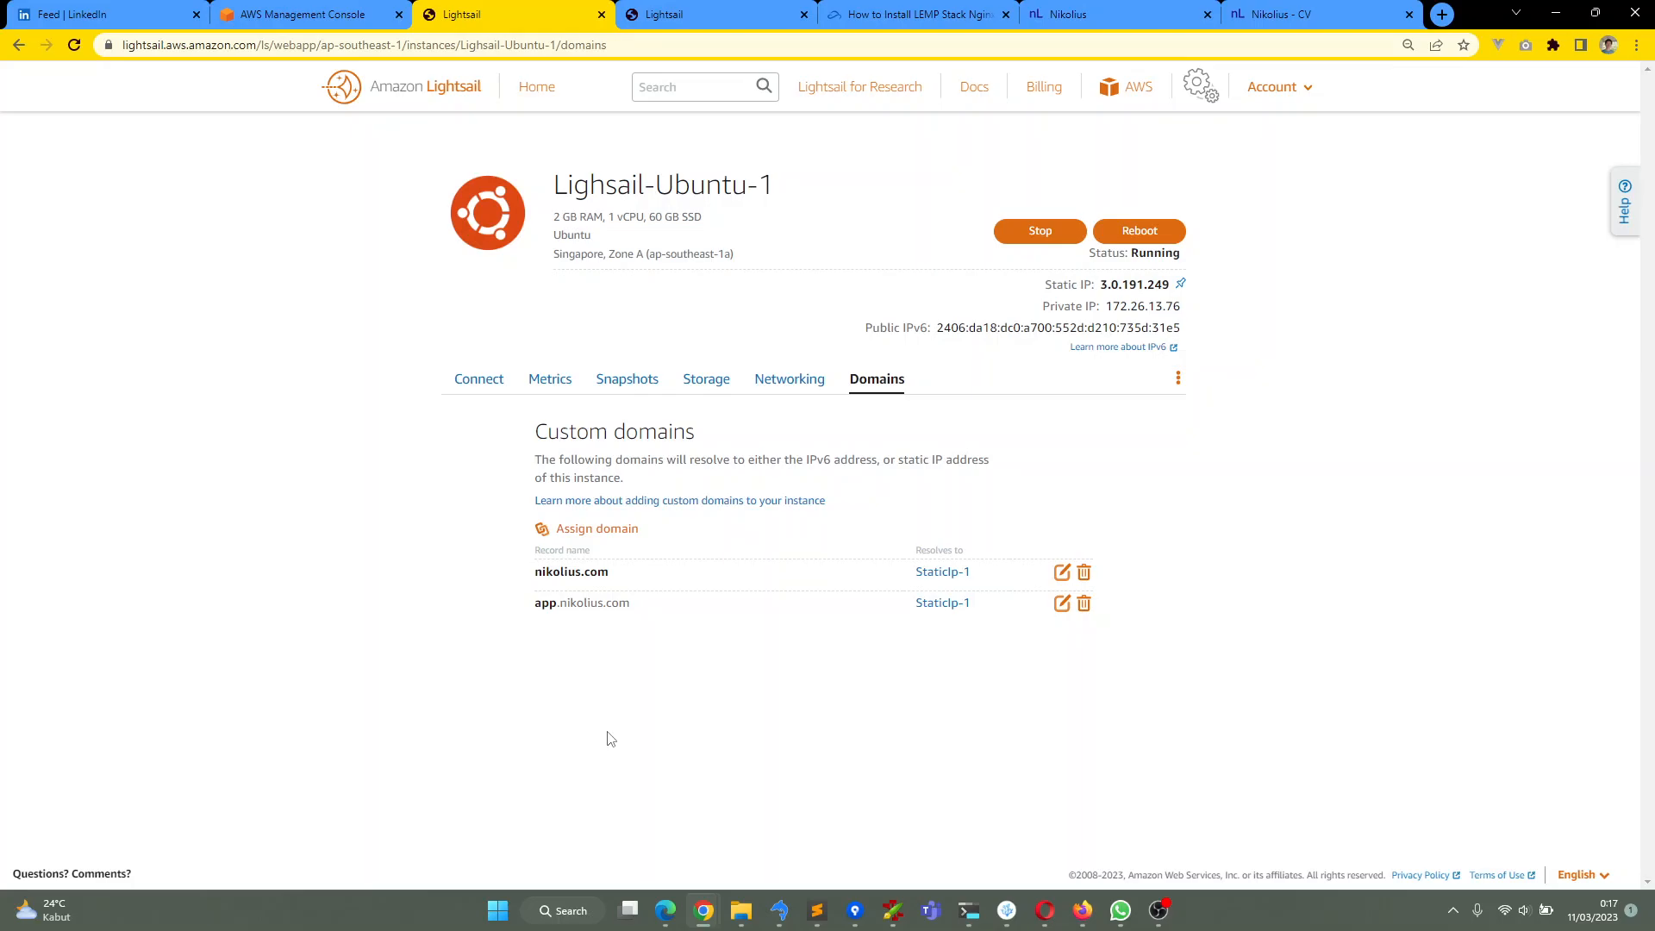
click(1156, 911)
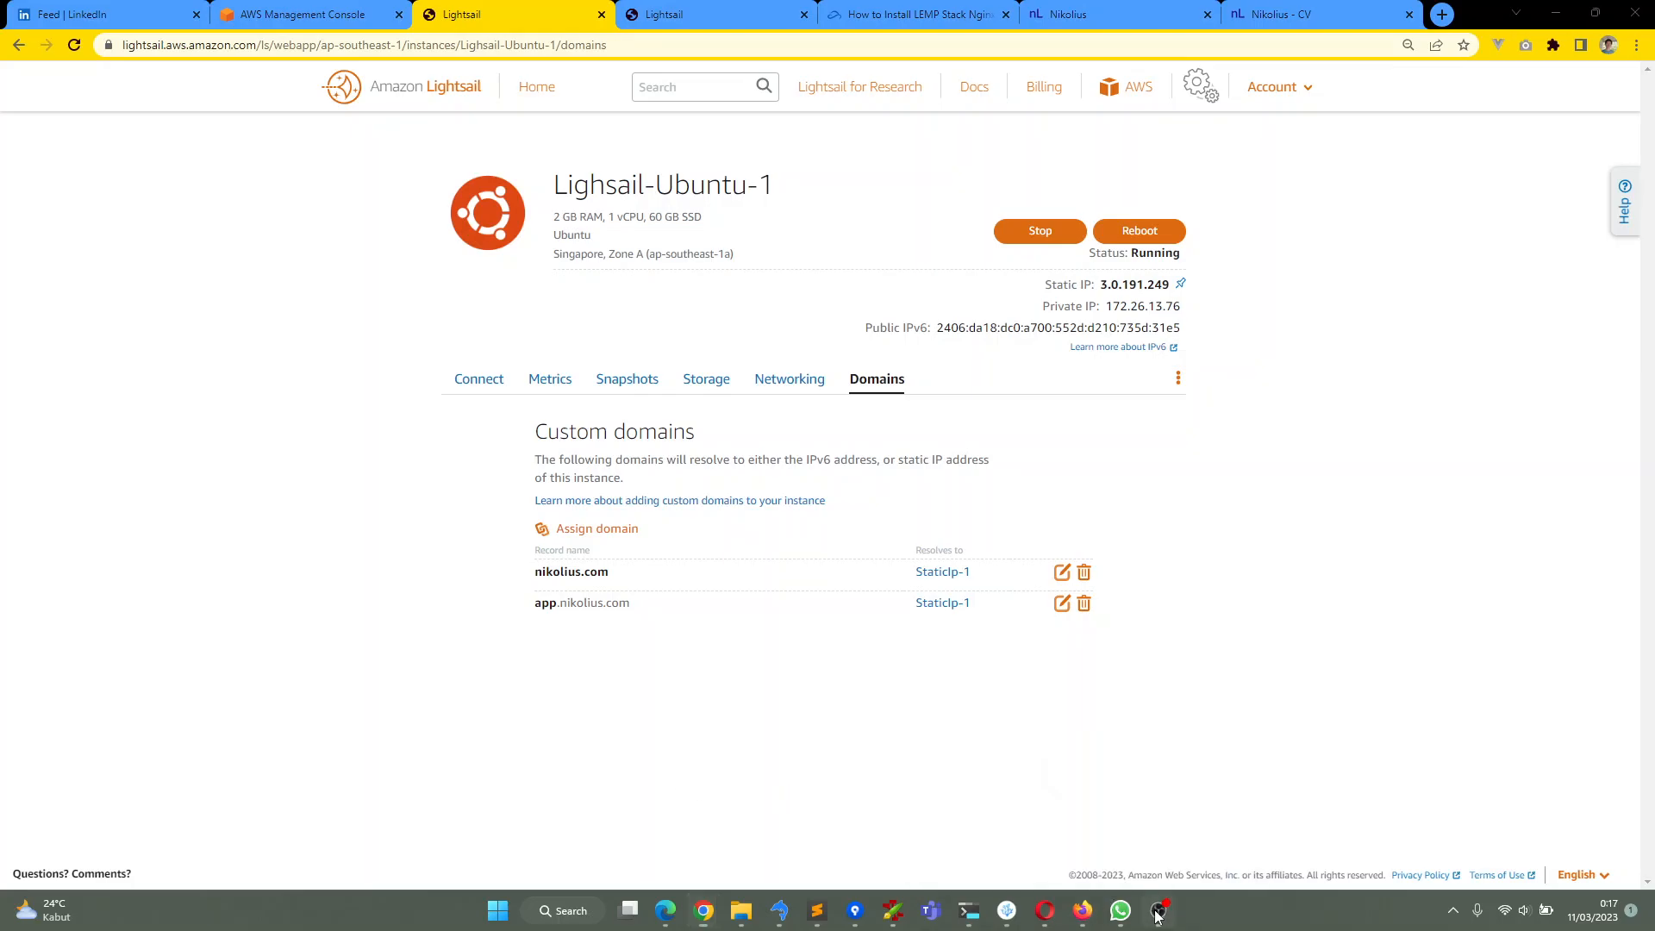